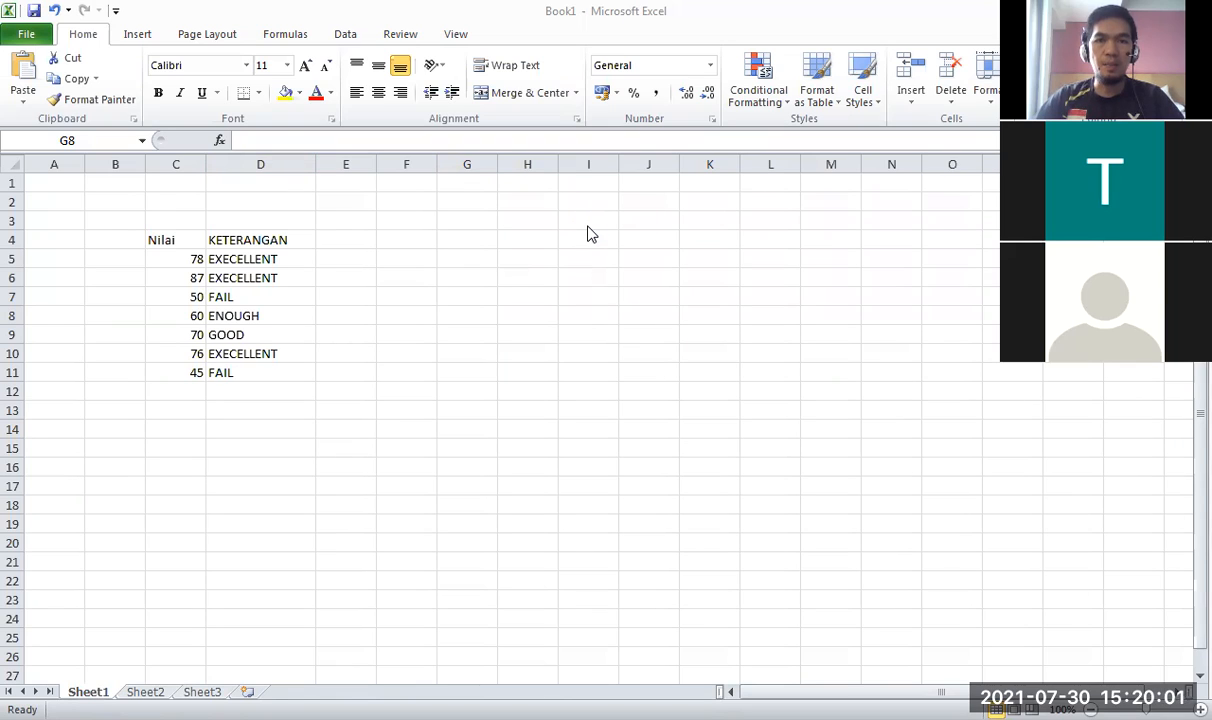
left_click(512, 256)
left_click(601, 272)
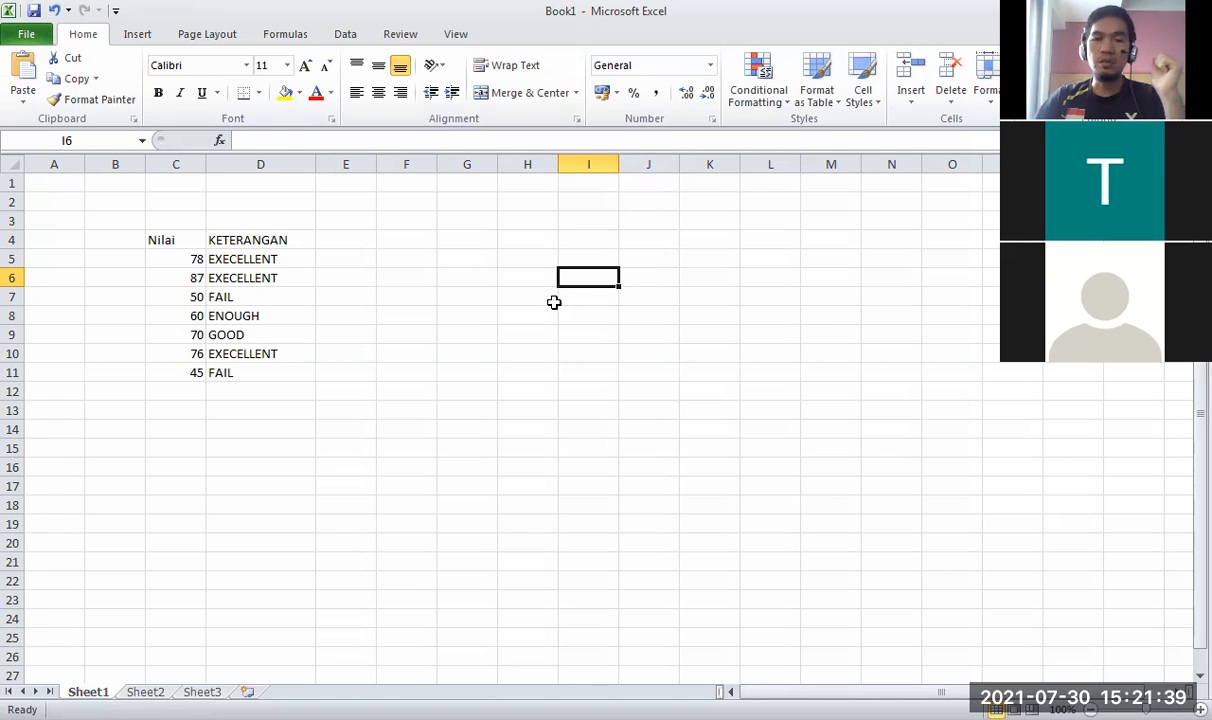
Switch to the "Hari pertama online course 30072021" workbook and show its COUNTIF SUMIF sheet.
left_click(533, 371)
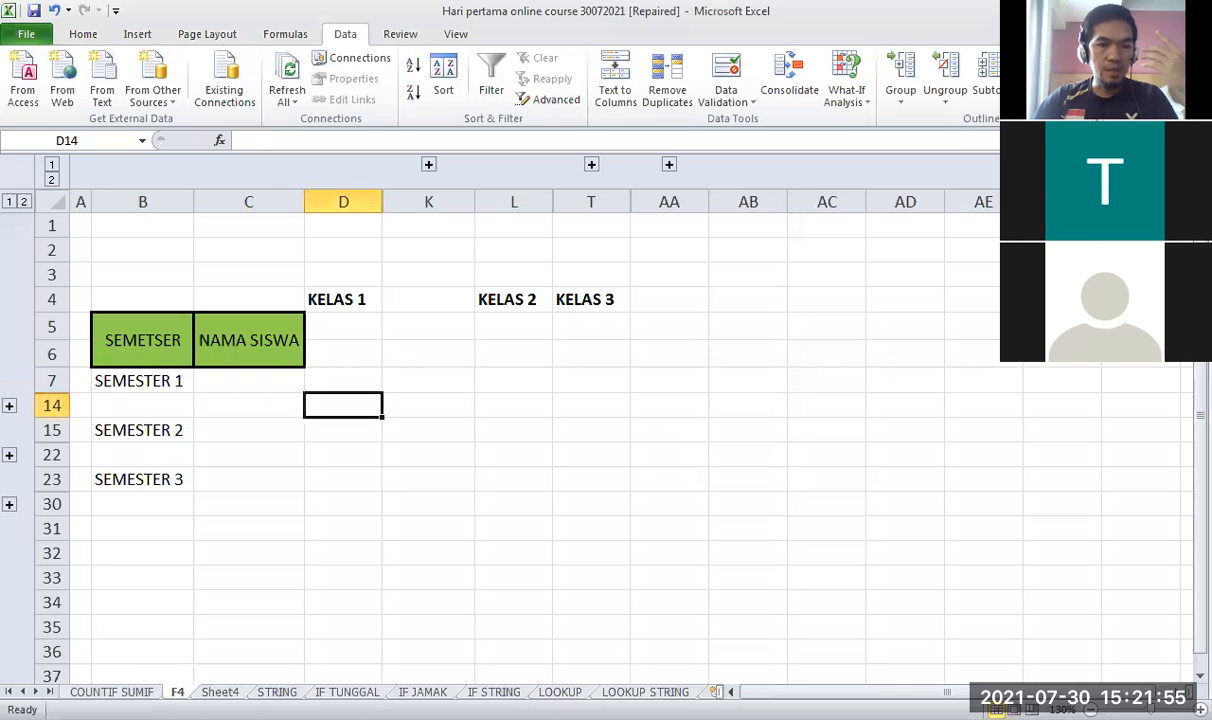
key("ctrl+Page_Up")
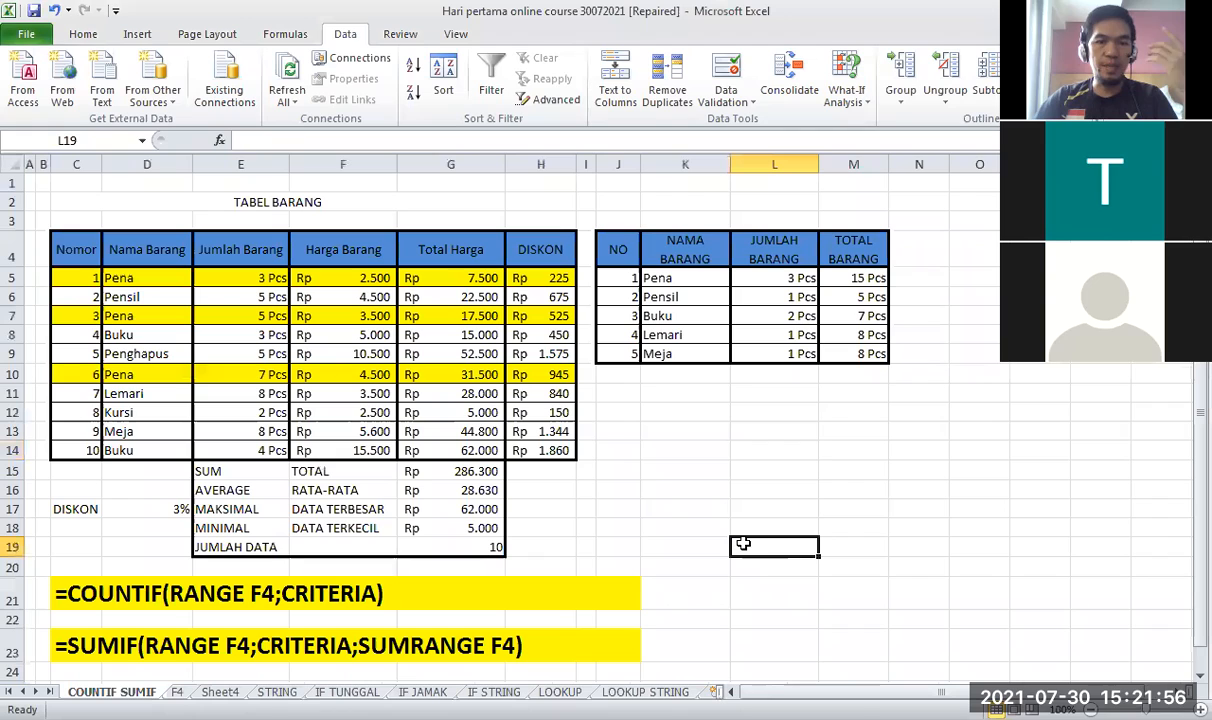
left_click(702, 472)
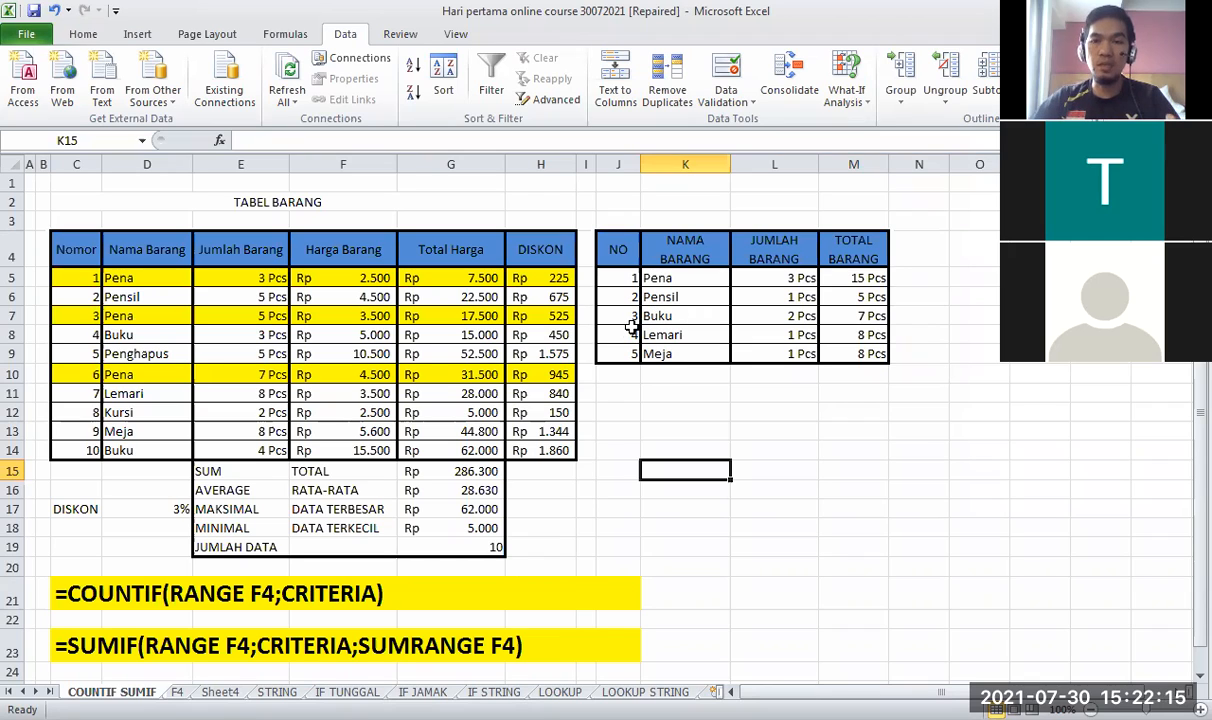
Review the summary labels below the TABEL BARANG table, from SUM and AVERAGE through MAKSIMAL, MINIMAL and JUMLAH DATA.
left_click(355, 507)
left_click(266, 468)
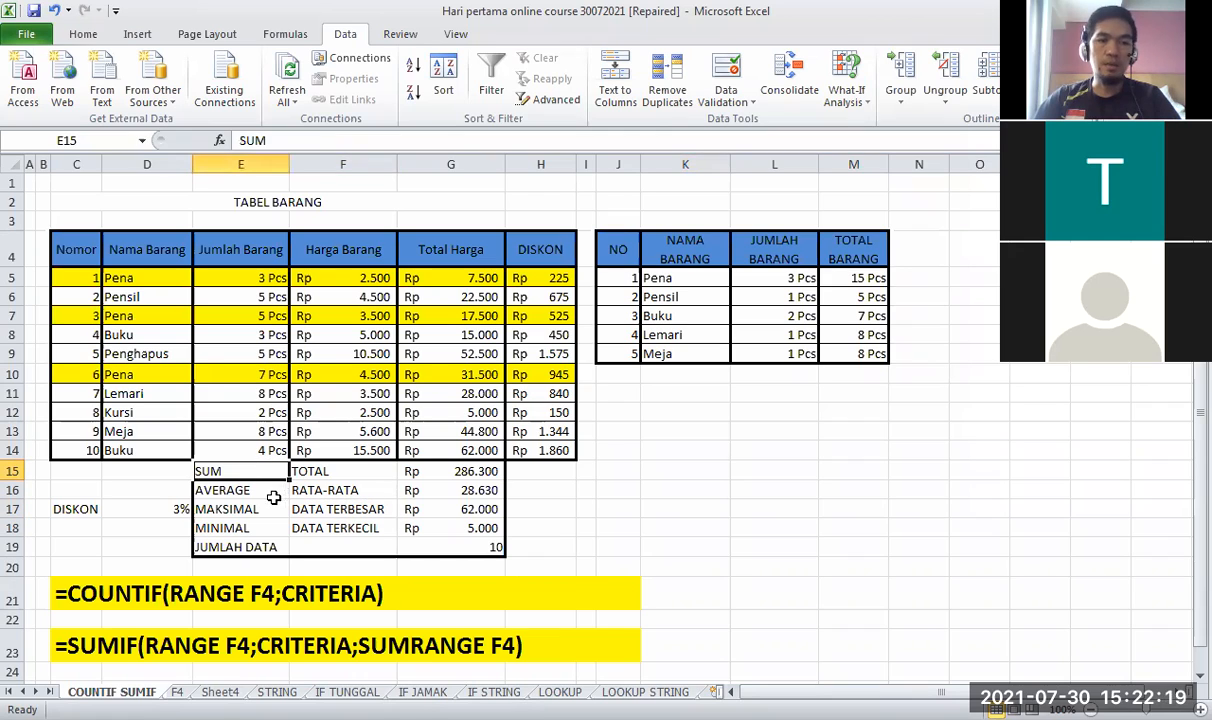
left_click(271, 492)
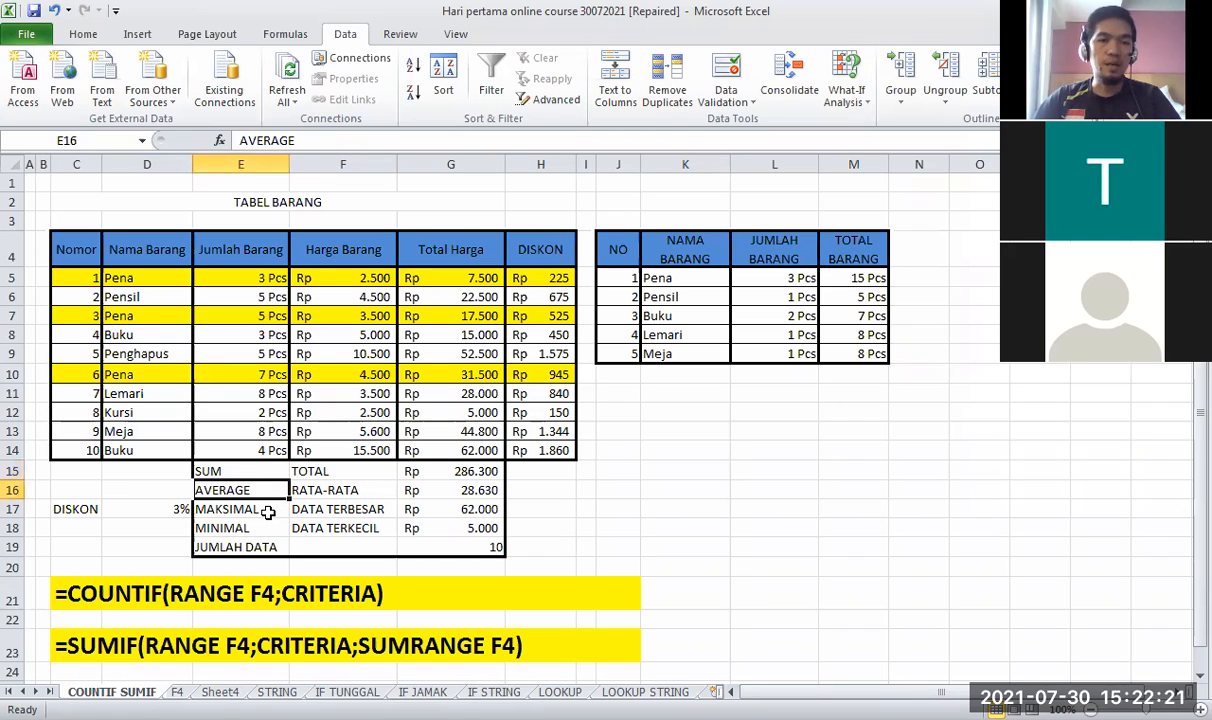
left_click(262, 506)
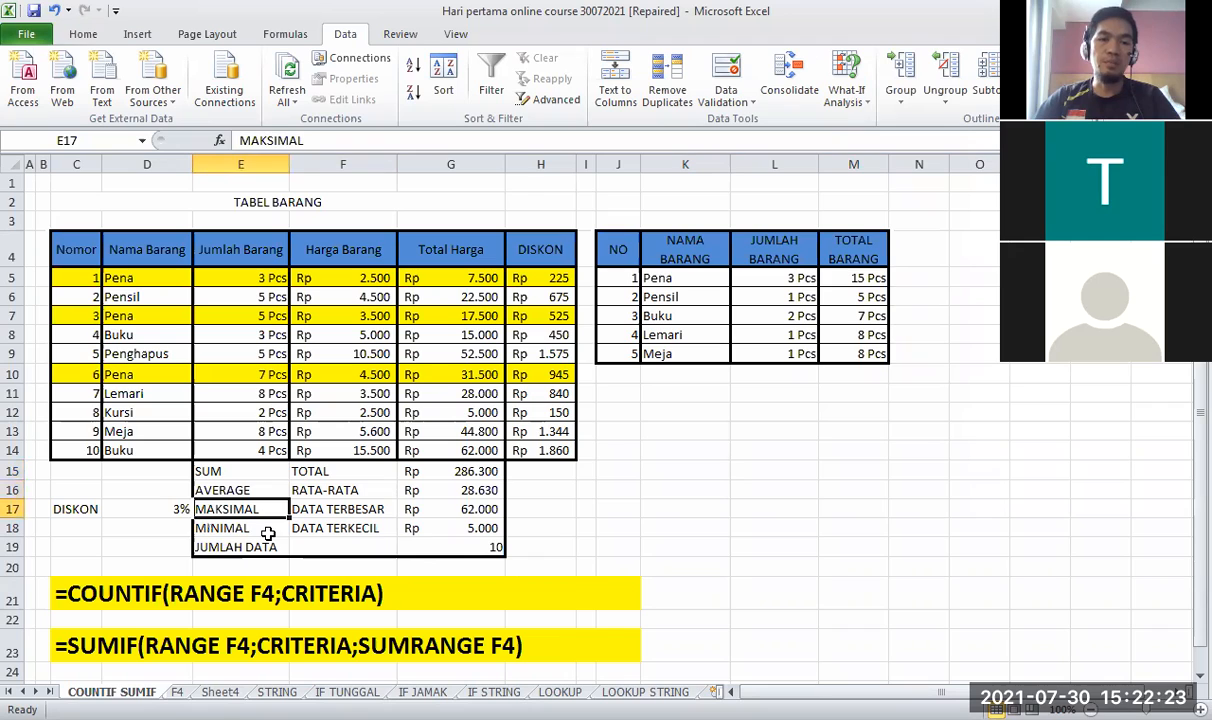
left_click(268, 531)
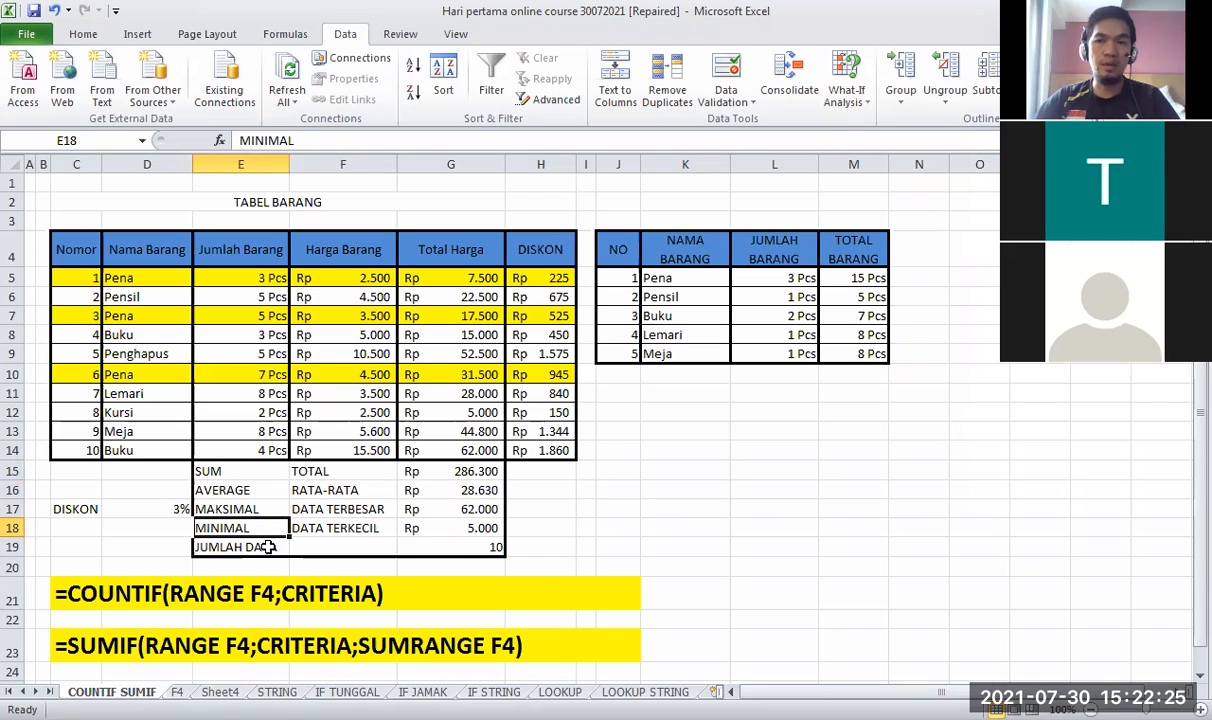
left_click(268, 547)
left_click(650, 546)
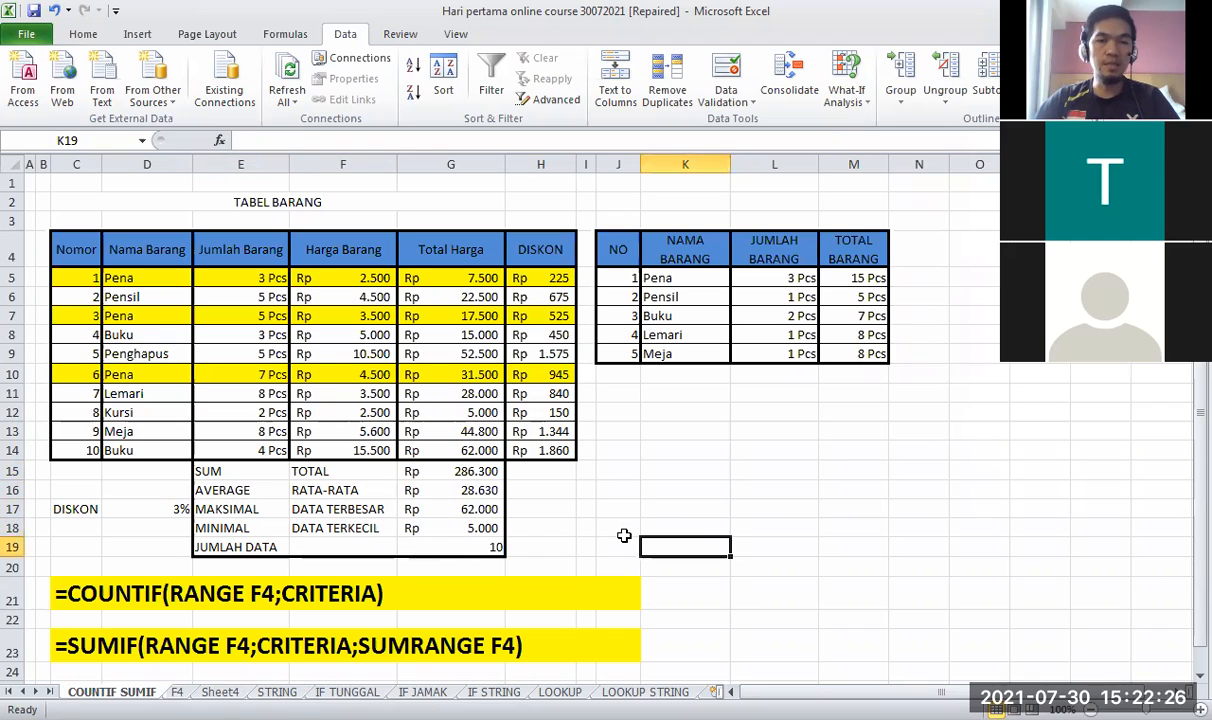
Inspect the DATA TERBESAR formula in G17 and look over the COUNTIF and SUMIF syntax below the table.
left_click(453, 508)
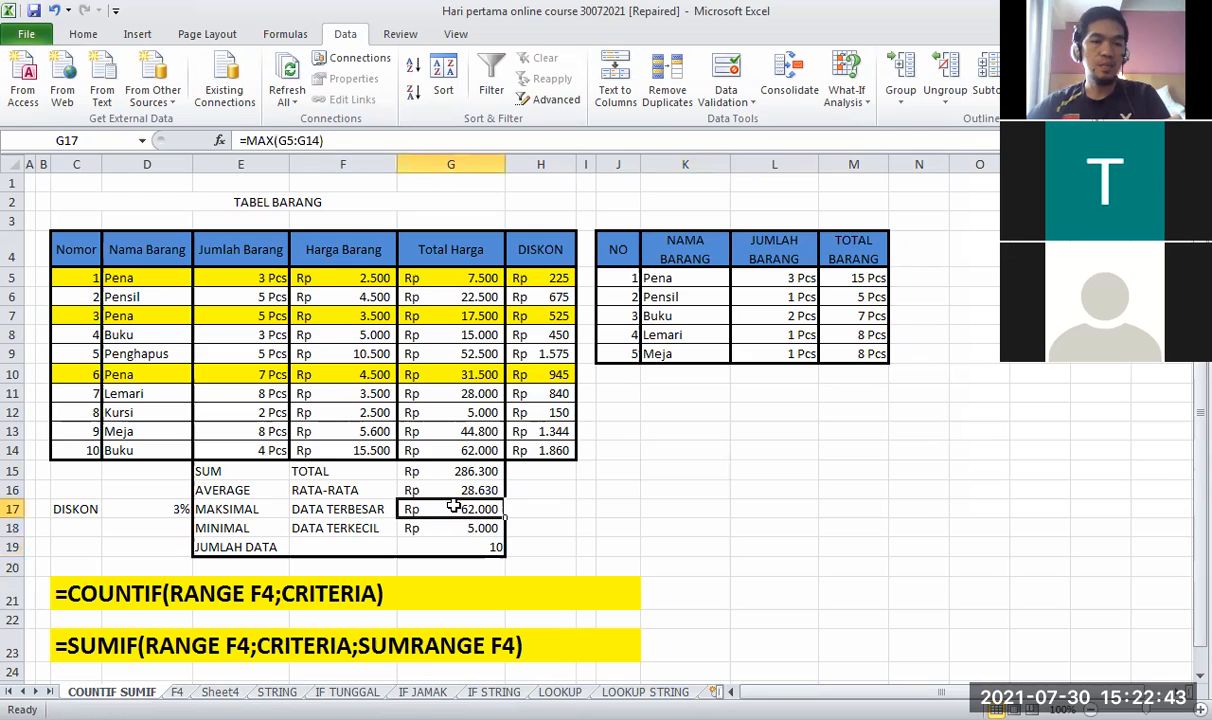
scroll(453, 508, "down", 2)
scroll(453, 508, "up", 2)
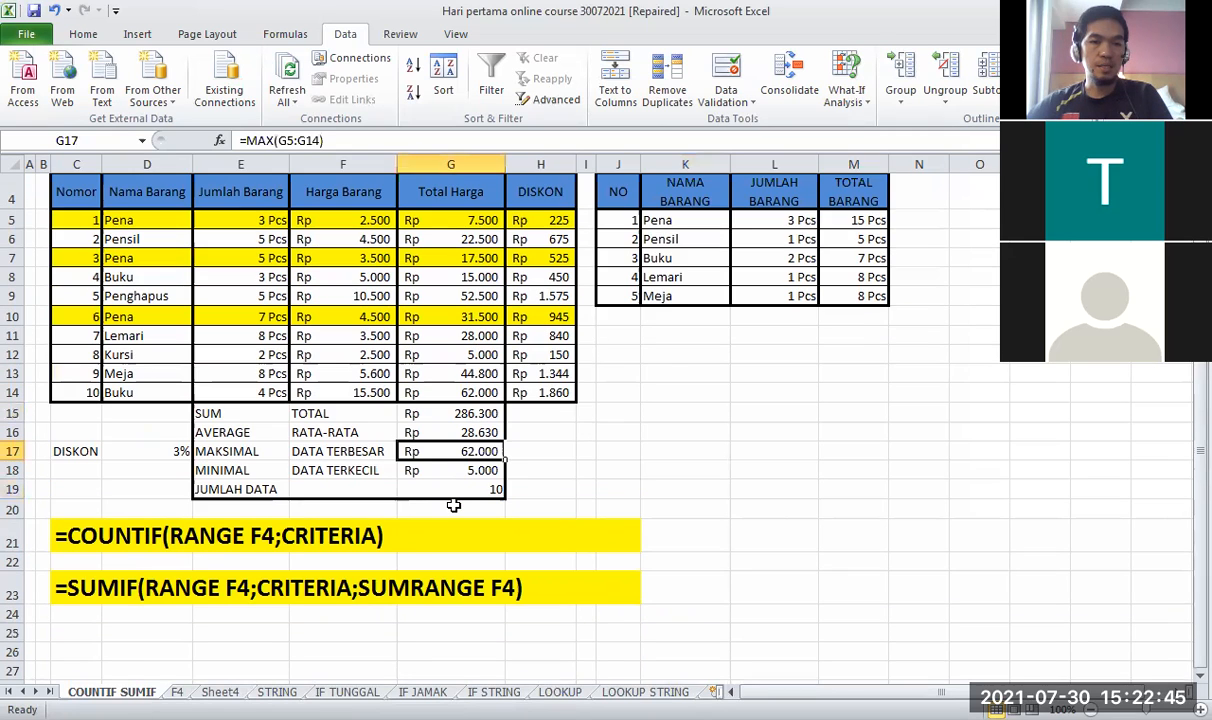
left_click(765, 467)
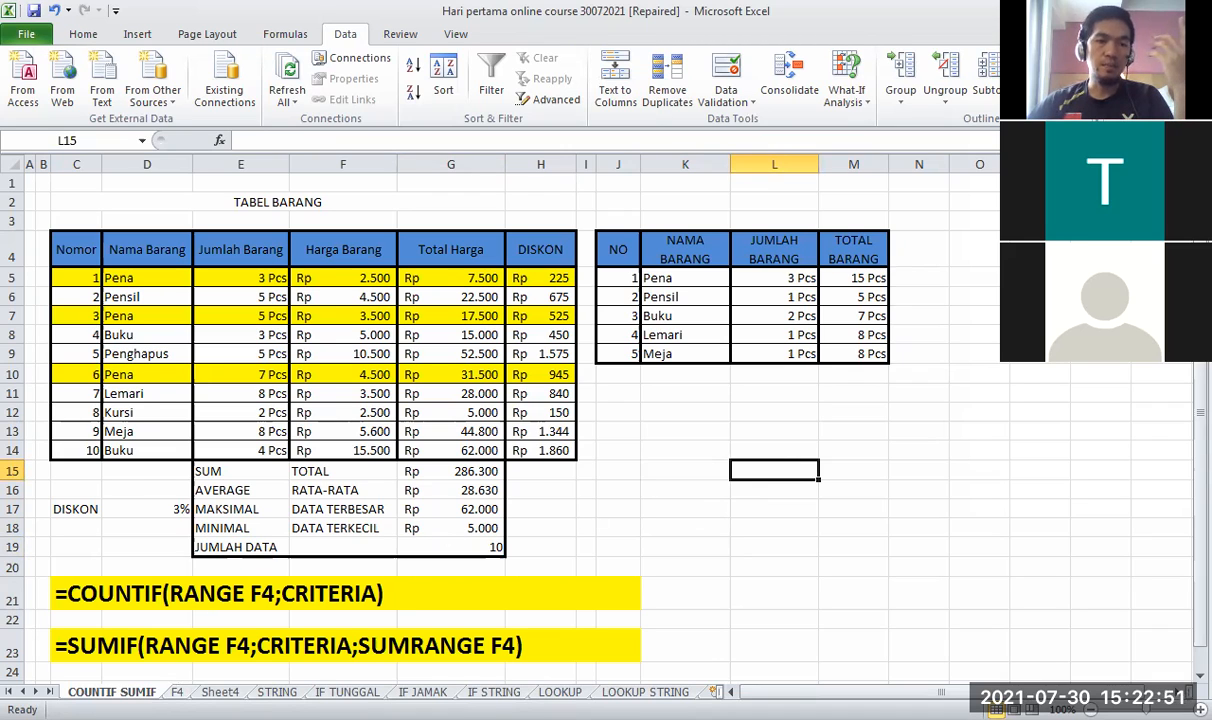
Look through the F4 and Sheet4 worksheets and return to the DATA TERBESAR row on the COUNTIF SUMIF sheet.
key("ctrl+Page_Down")
left_click(211, 612)
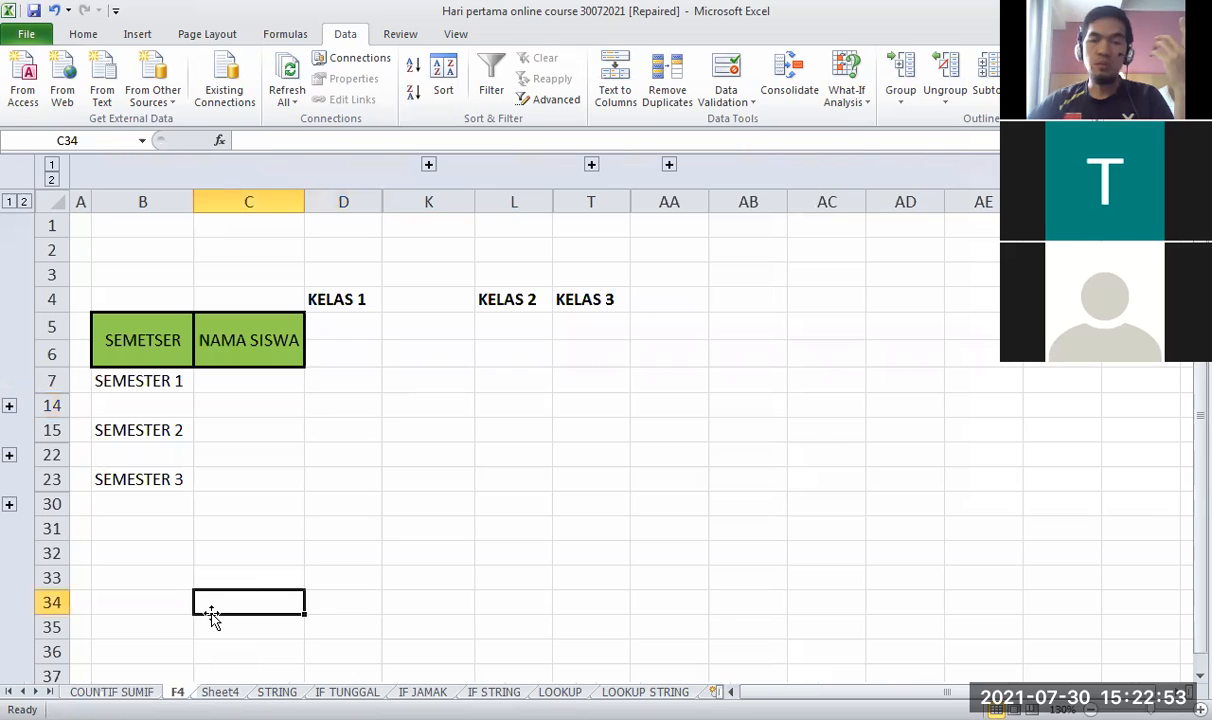
left_click(233, 679)
key("ctrl+Page_Down")
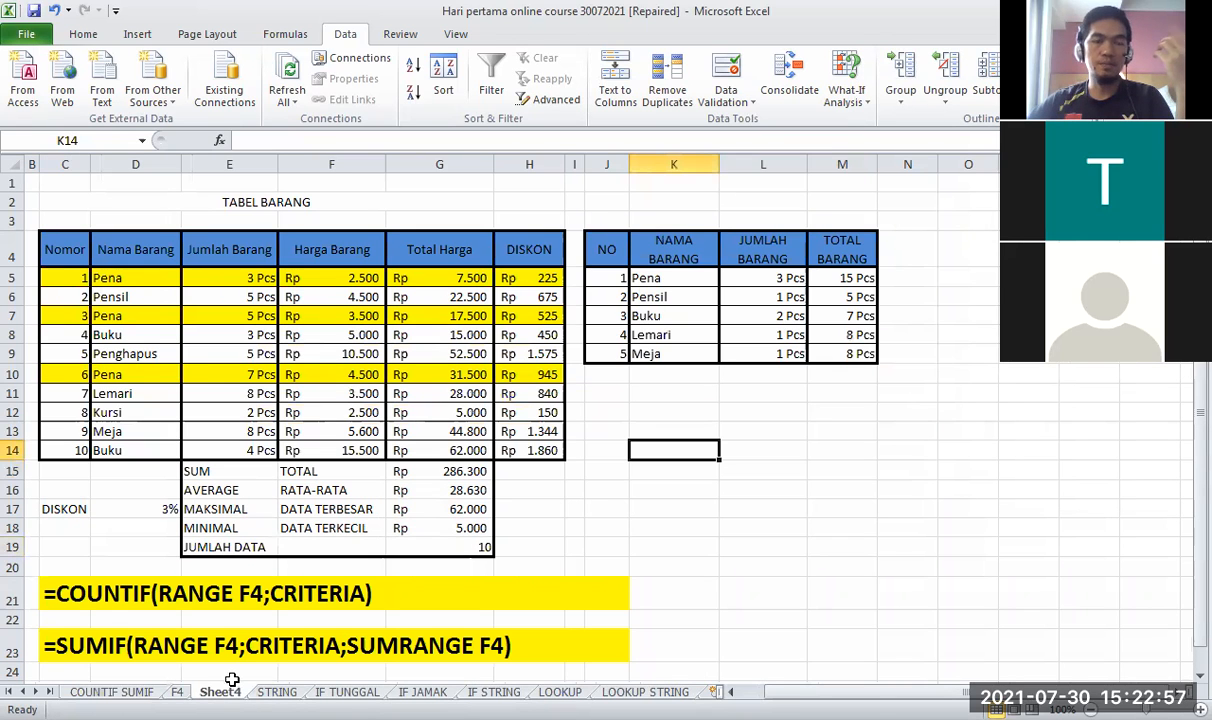
key("ctrl+Page_Up")
key("ctrl+Page_Up")
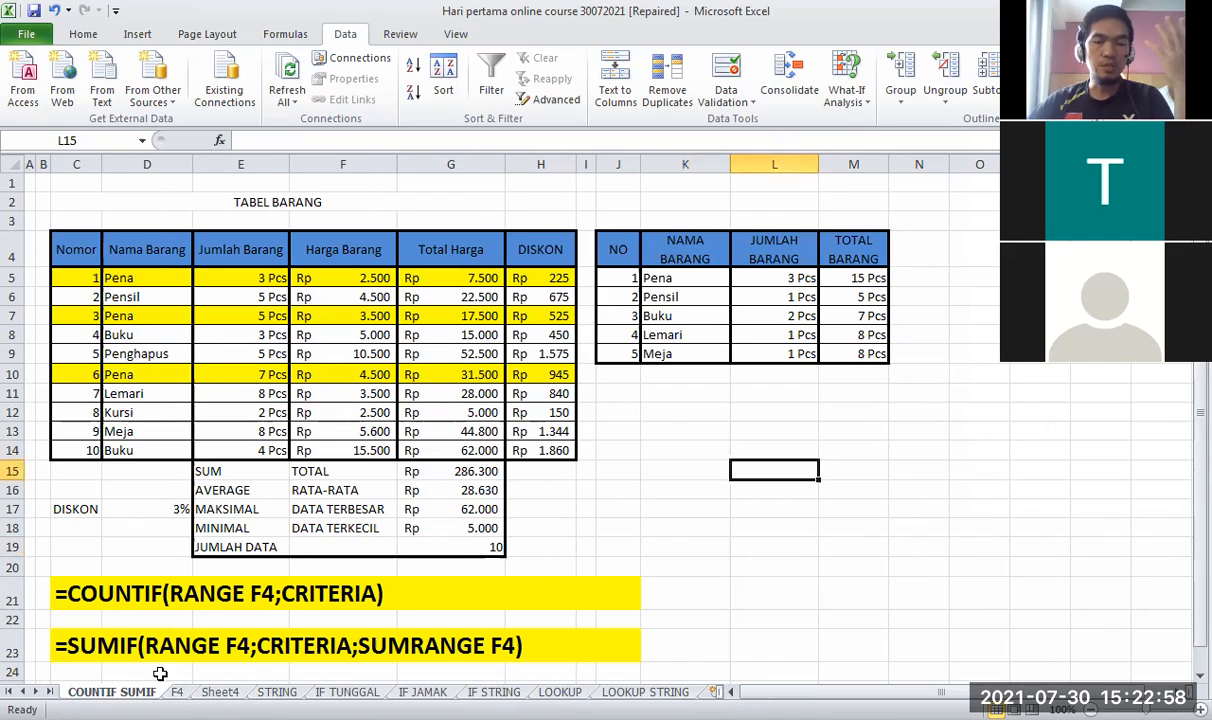
left_click(296, 514)
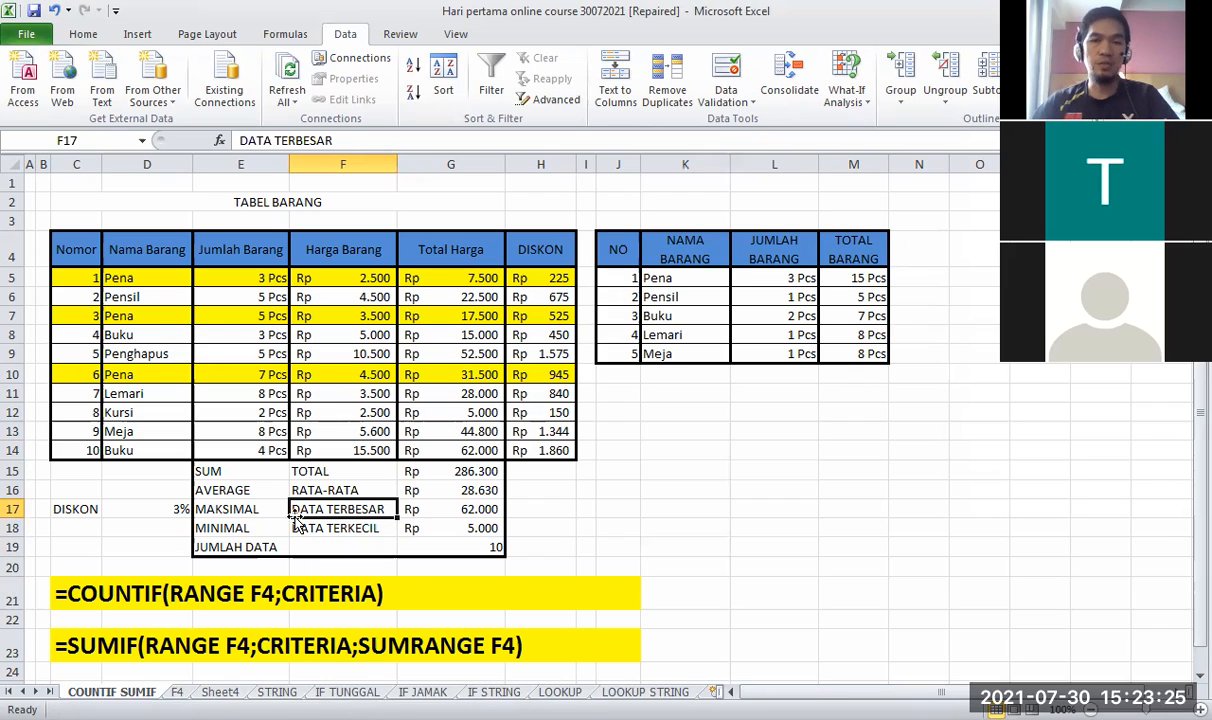
left_click(560, 508)
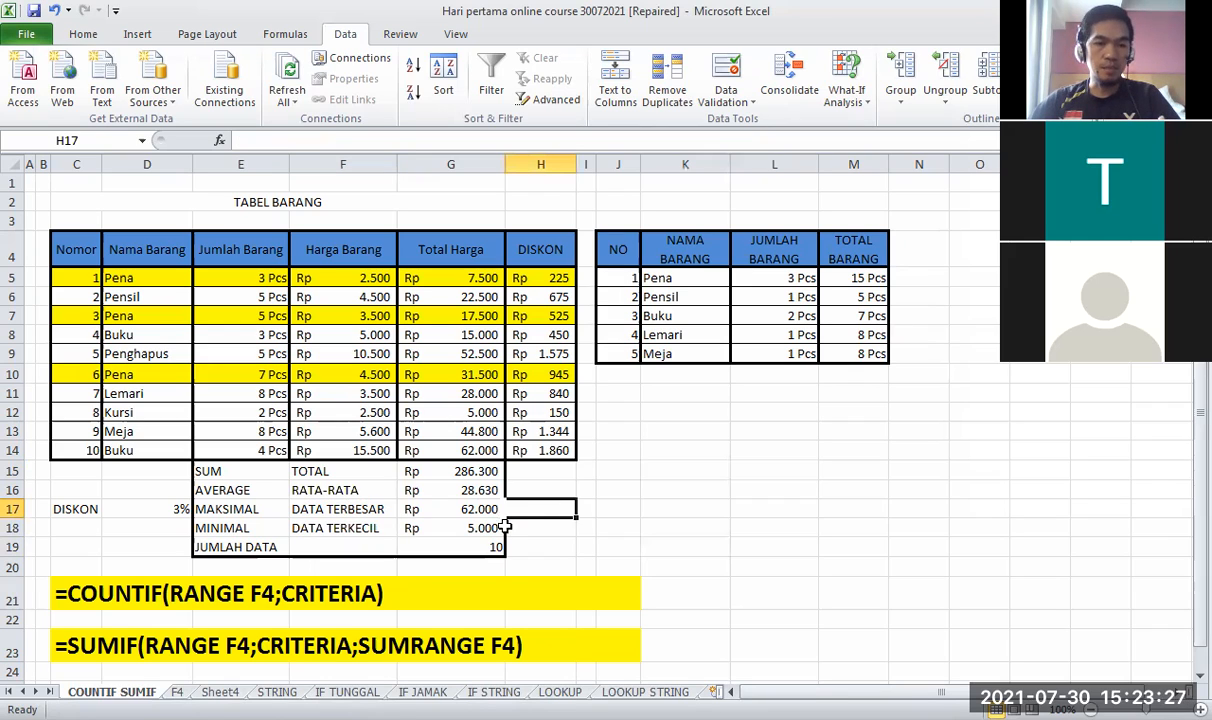
Examine the LEFT, RIGHT and MID columns of the KODE table on the STRING sheet.
left_click(277, 691)
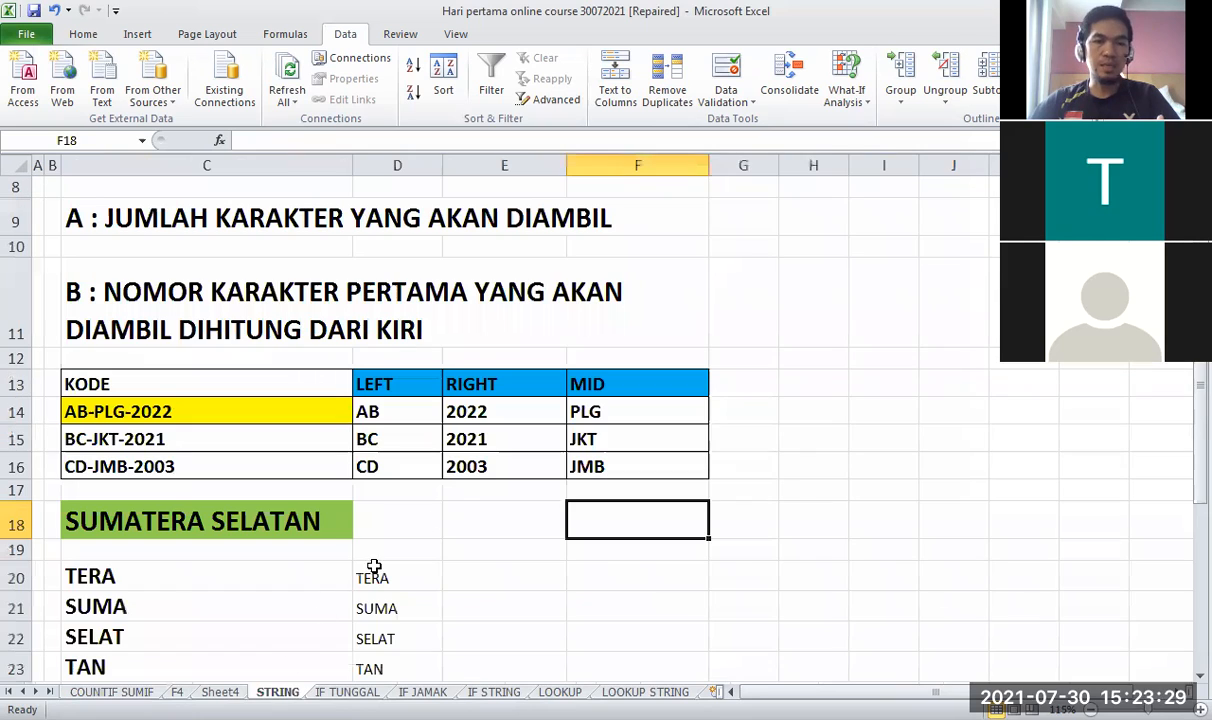
left_click(457, 519)
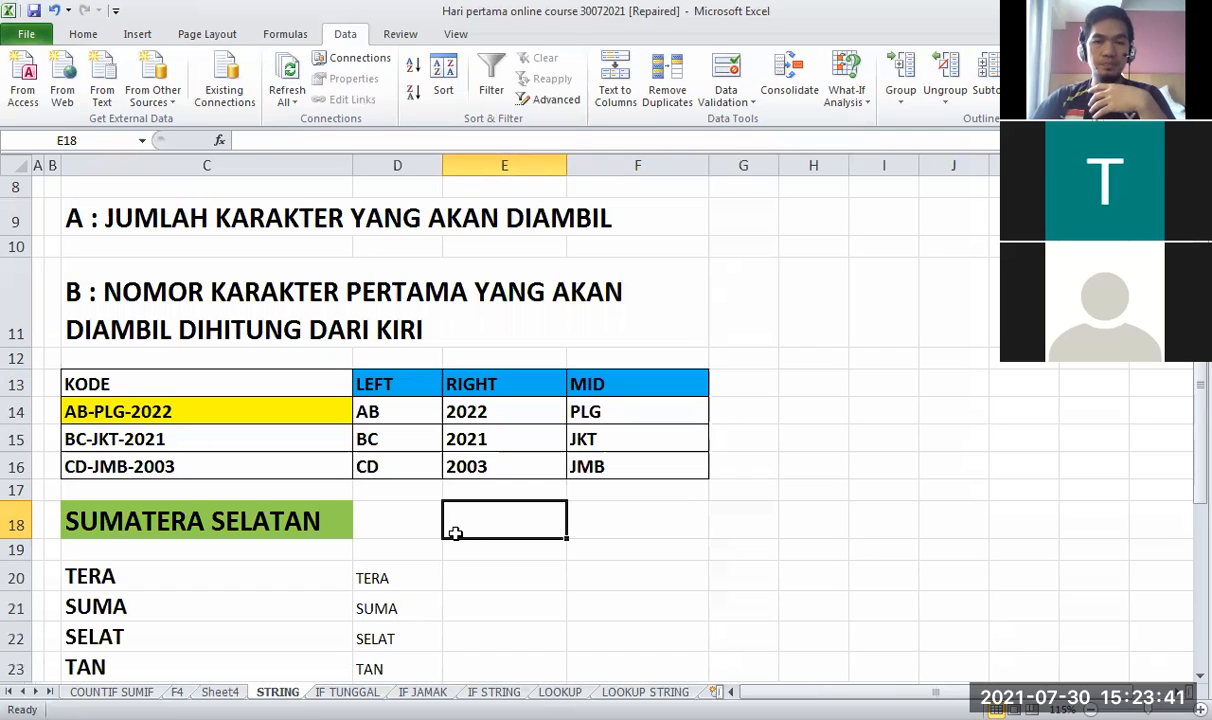
left_click(410, 385)
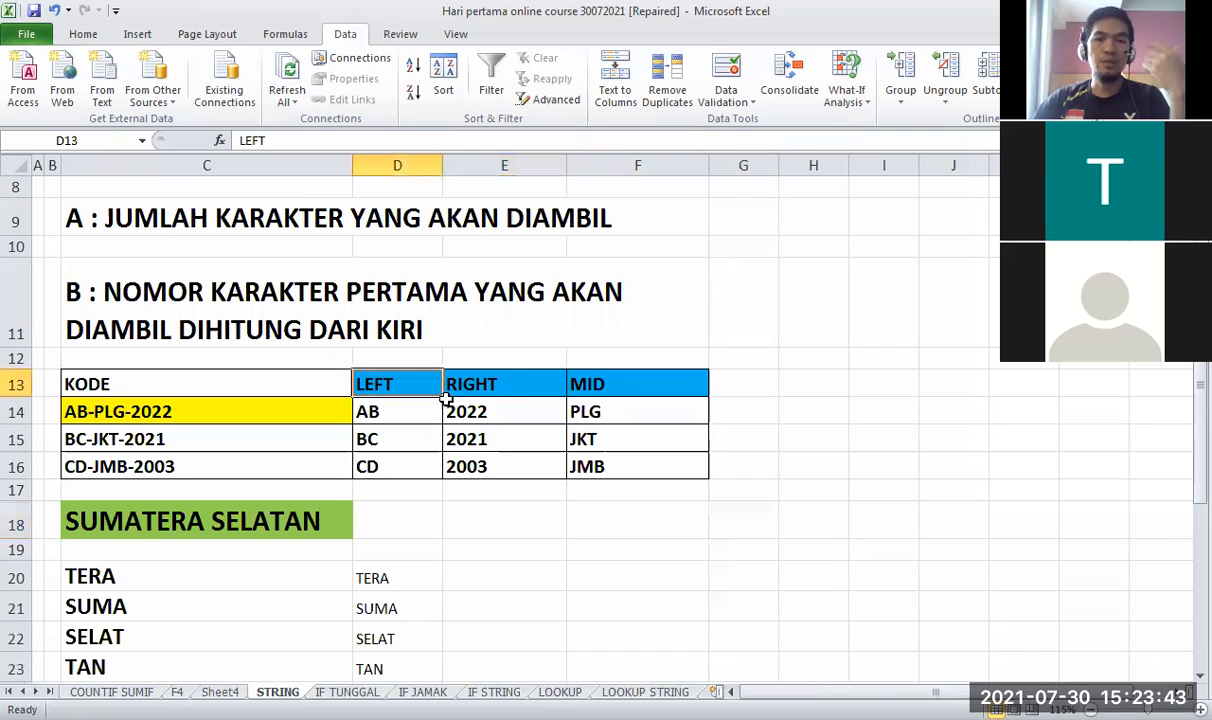
left_click(515, 381)
left_click(637, 383)
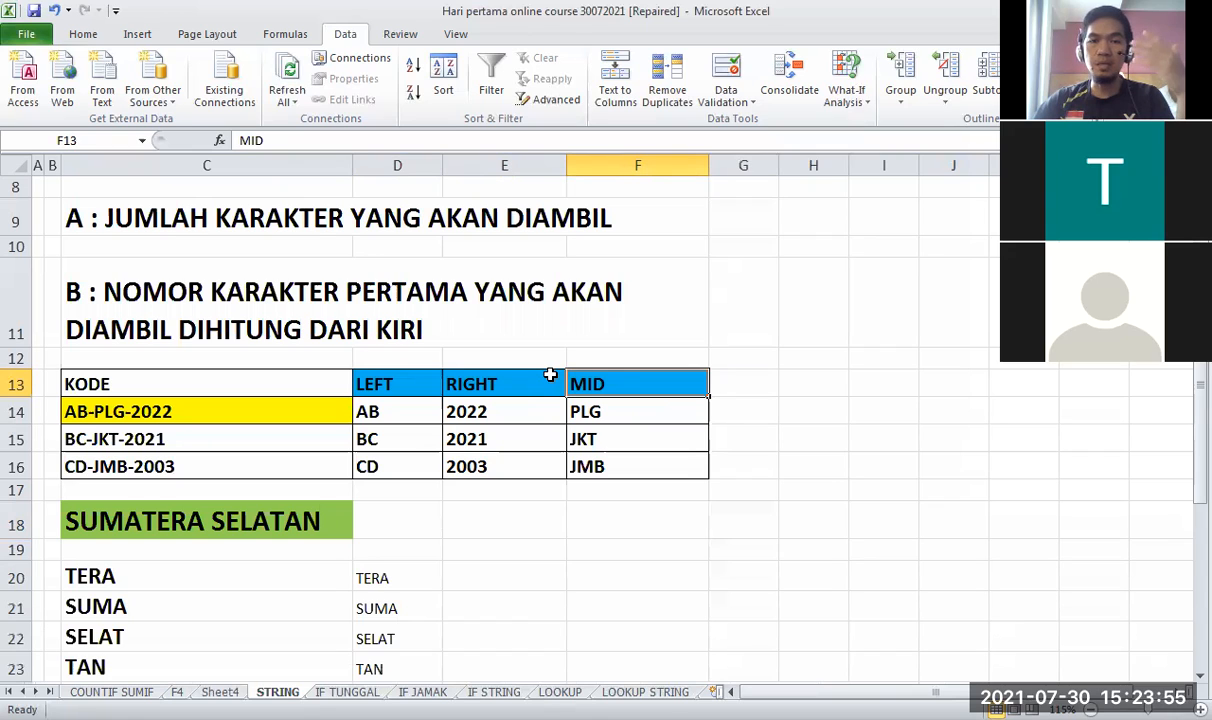
left_click(385, 383)
left_click(495, 383)
left_click(603, 386)
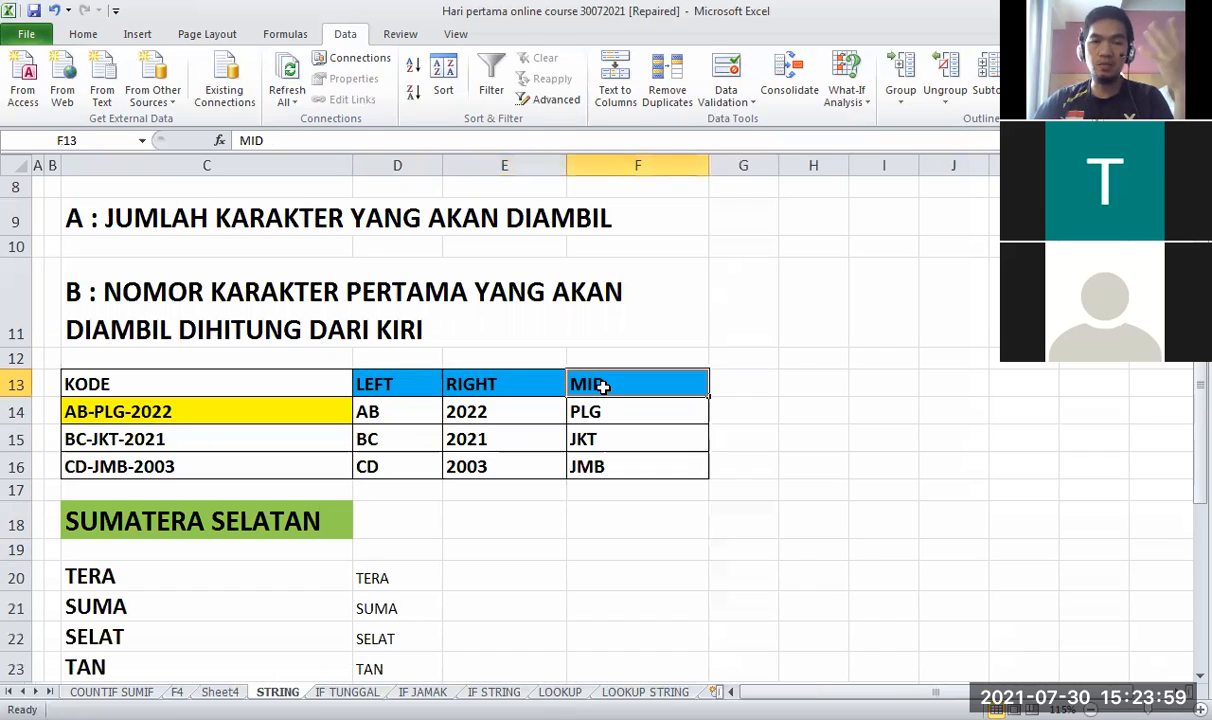
left_click(540, 352)
left_click(522, 578)
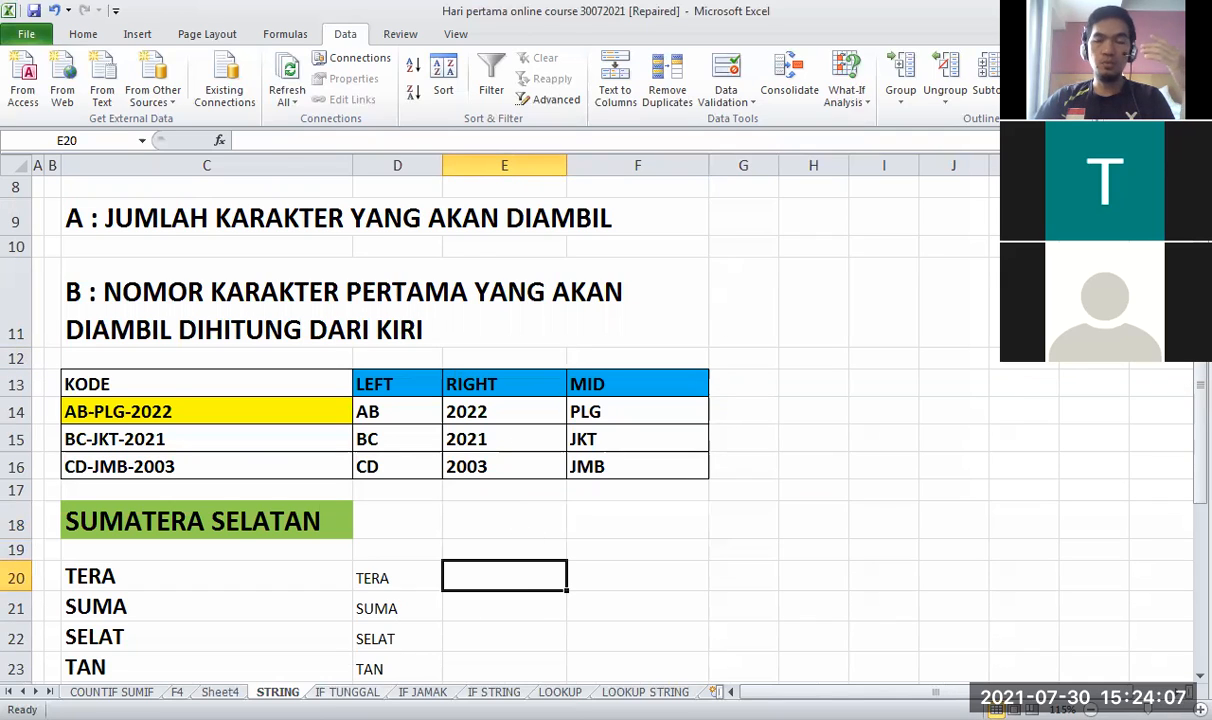
Review the single IF syntax and the Jenis Kelamin and Umur examples on the IF TUNGGAL sheet.
left_click(347, 691)
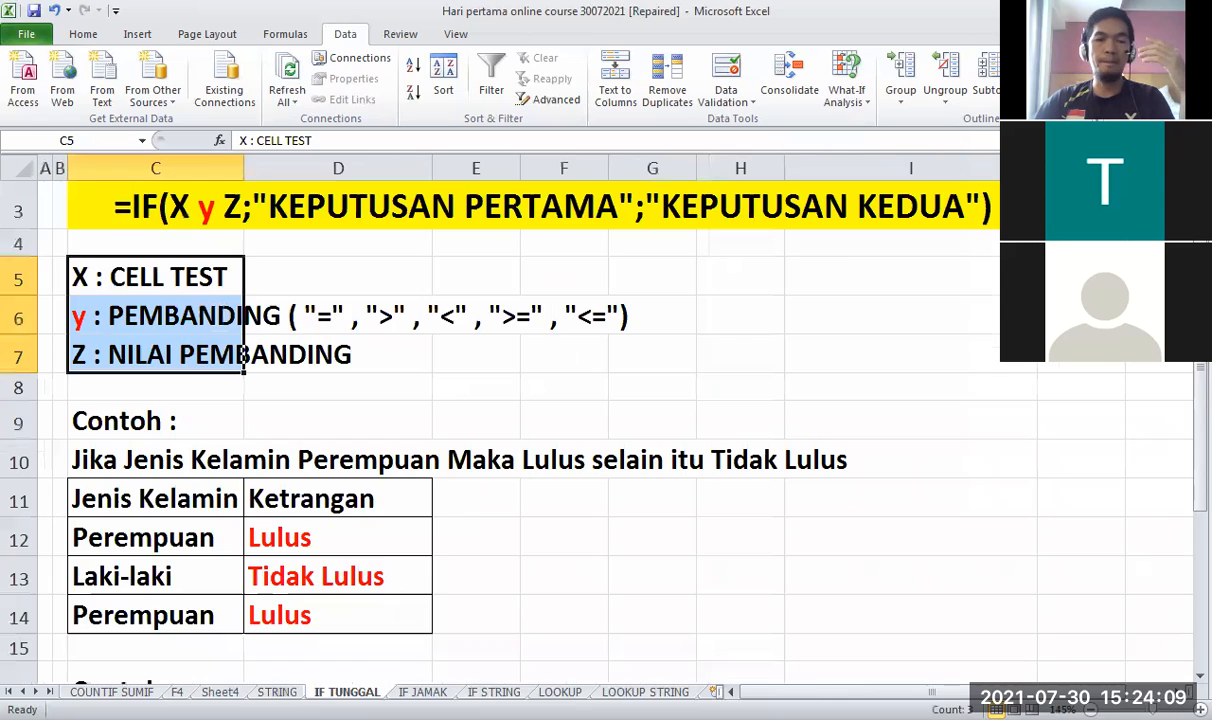
left_click(533, 563)
left_click(558, 388)
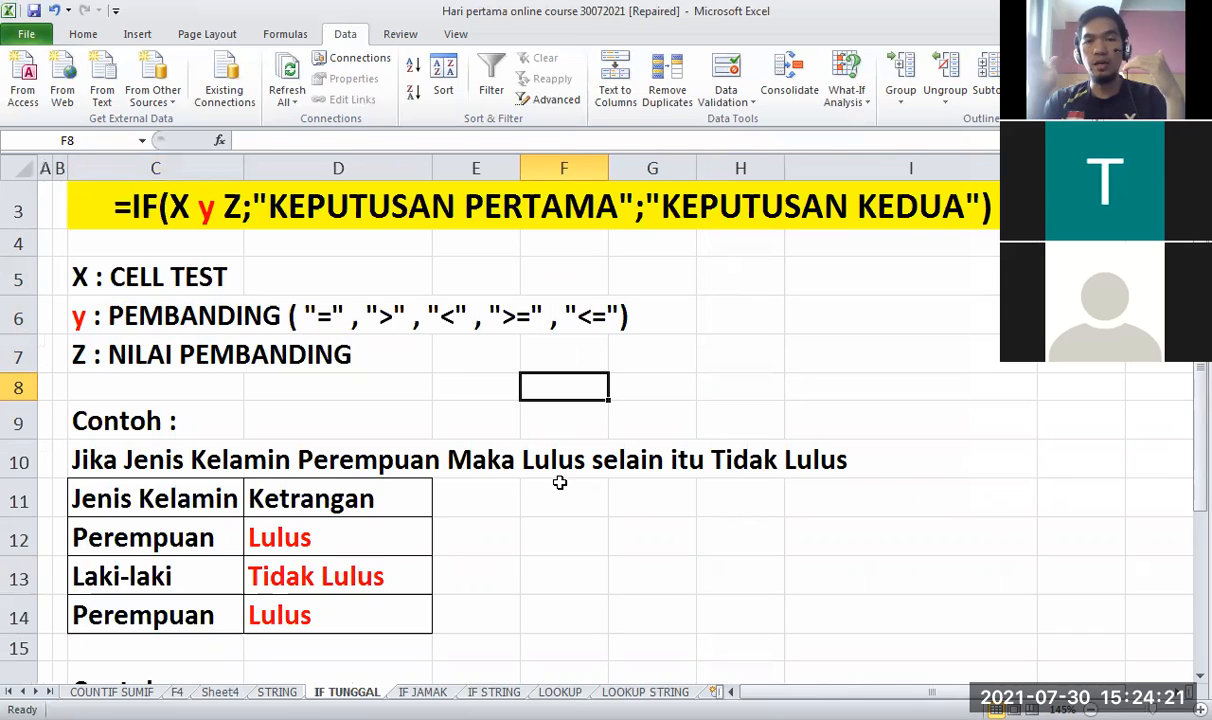
scroll(559, 482, "down", 3)
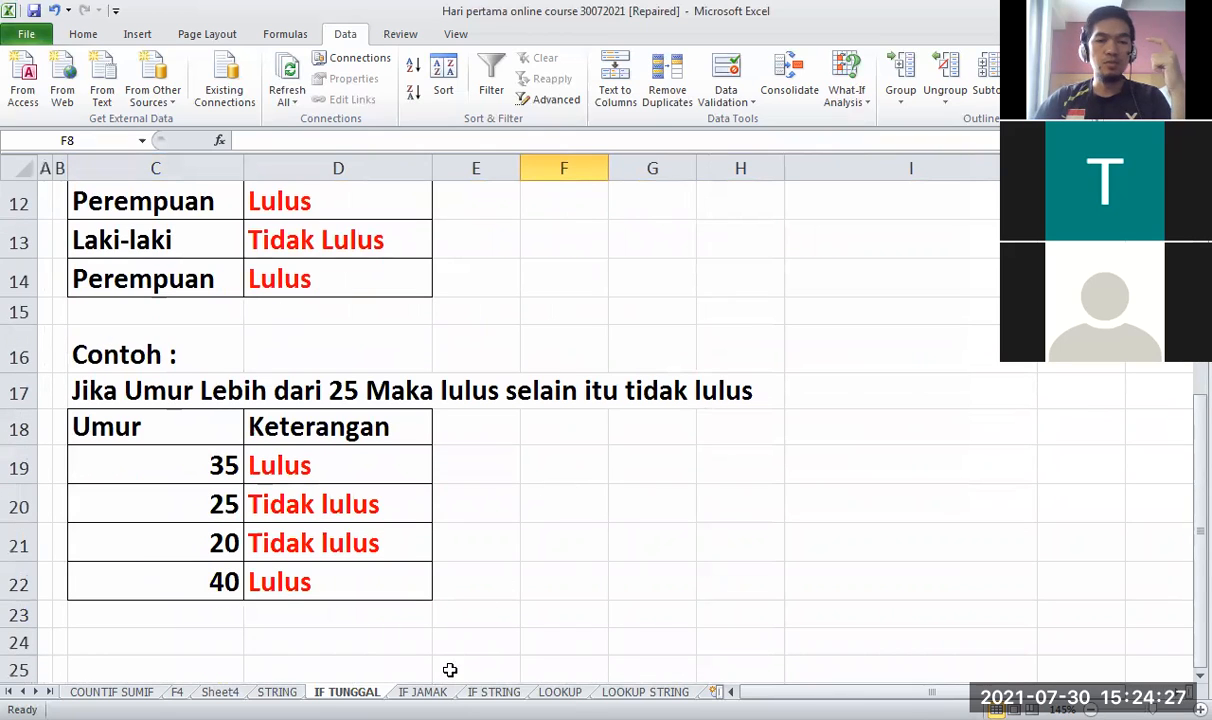
Review the nested IF syntax and the Golongan Darah and KODE BARANG examples on the IF JAMAK sheet.
key("ctrl+Page_Down")
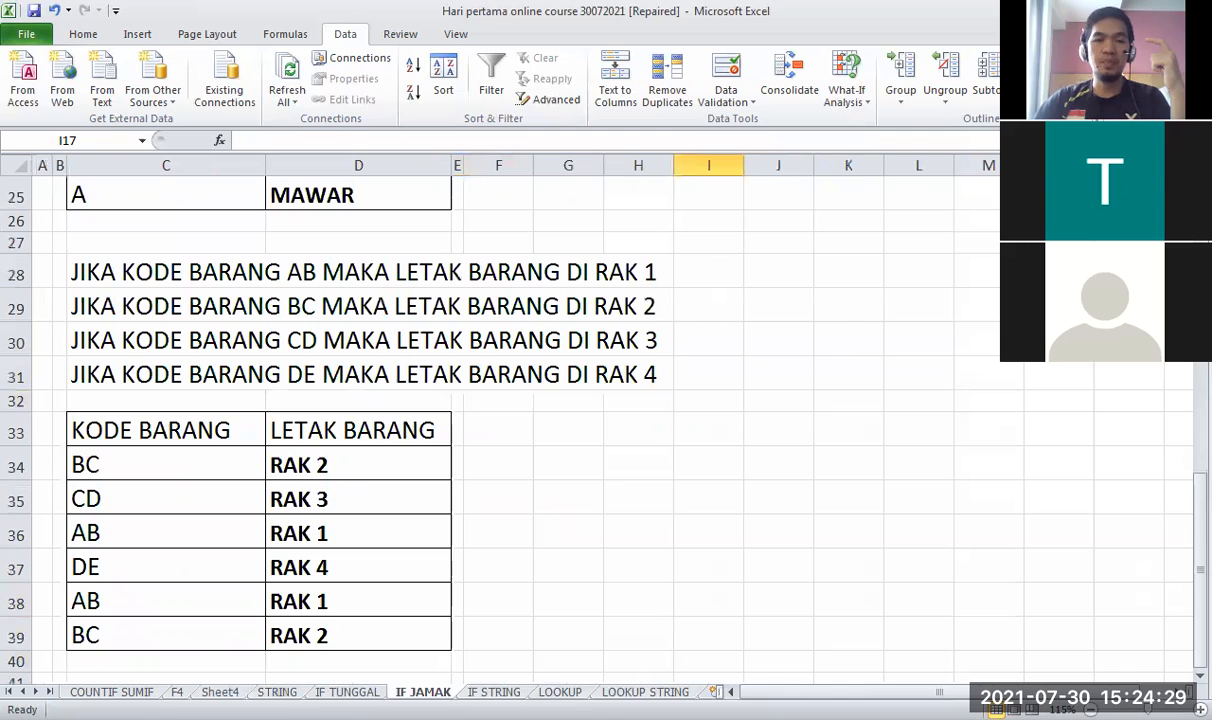
scroll(560, 508, "up", 4)
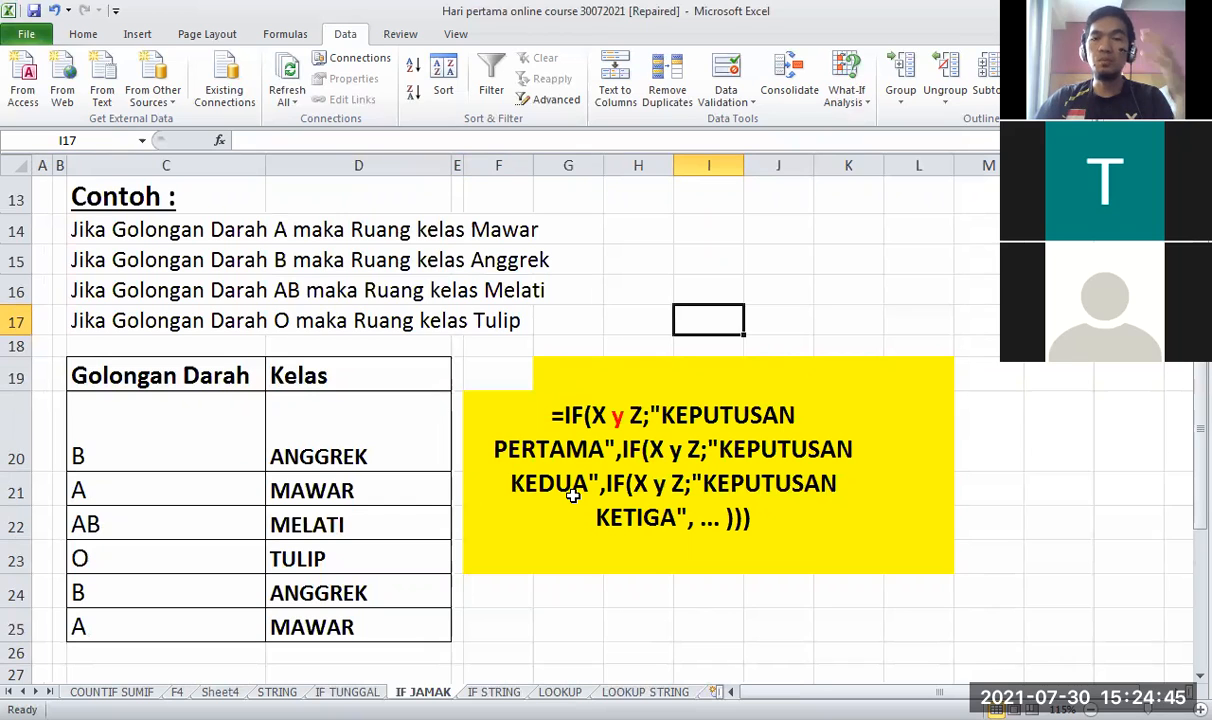
scroll(572, 495, "up", 3)
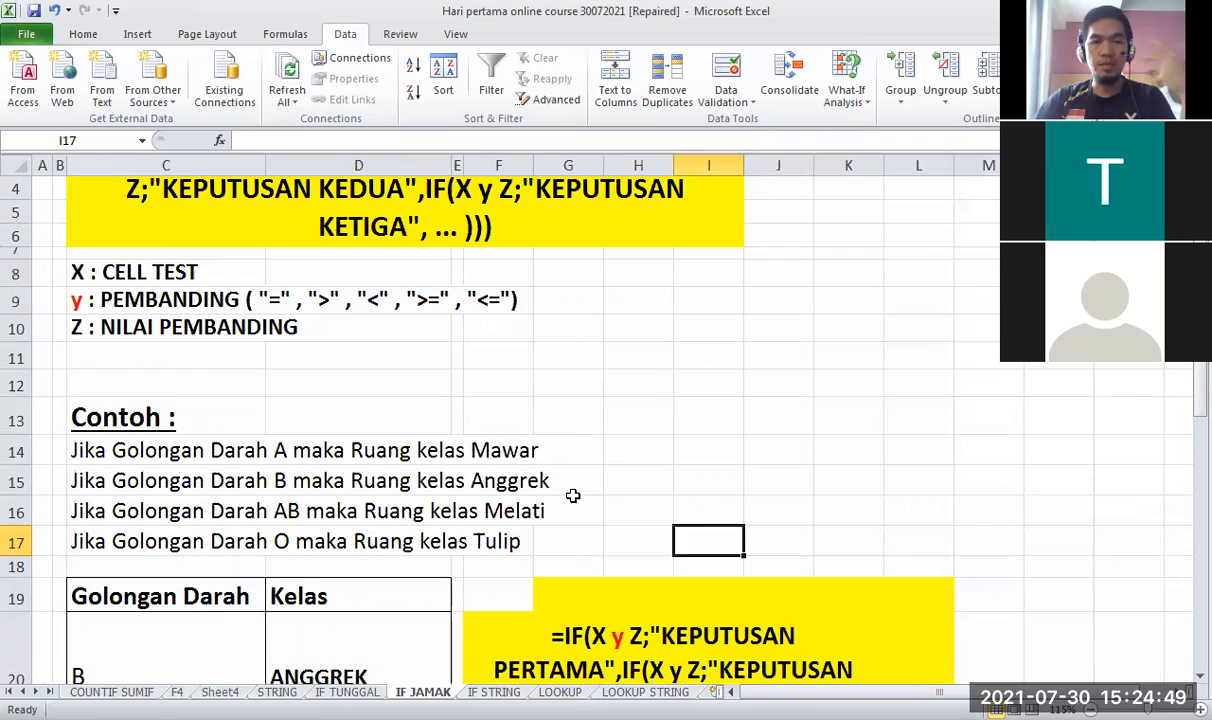
scroll(572, 495, "up", 1)
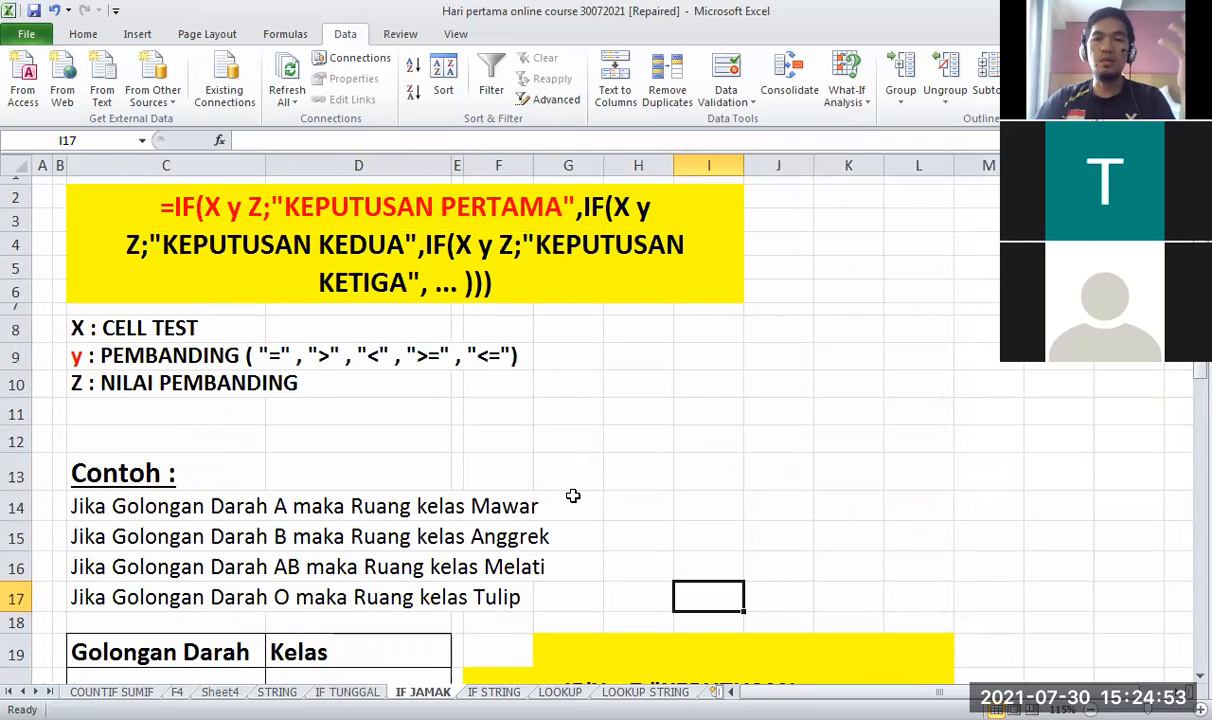
left_click(572, 497)
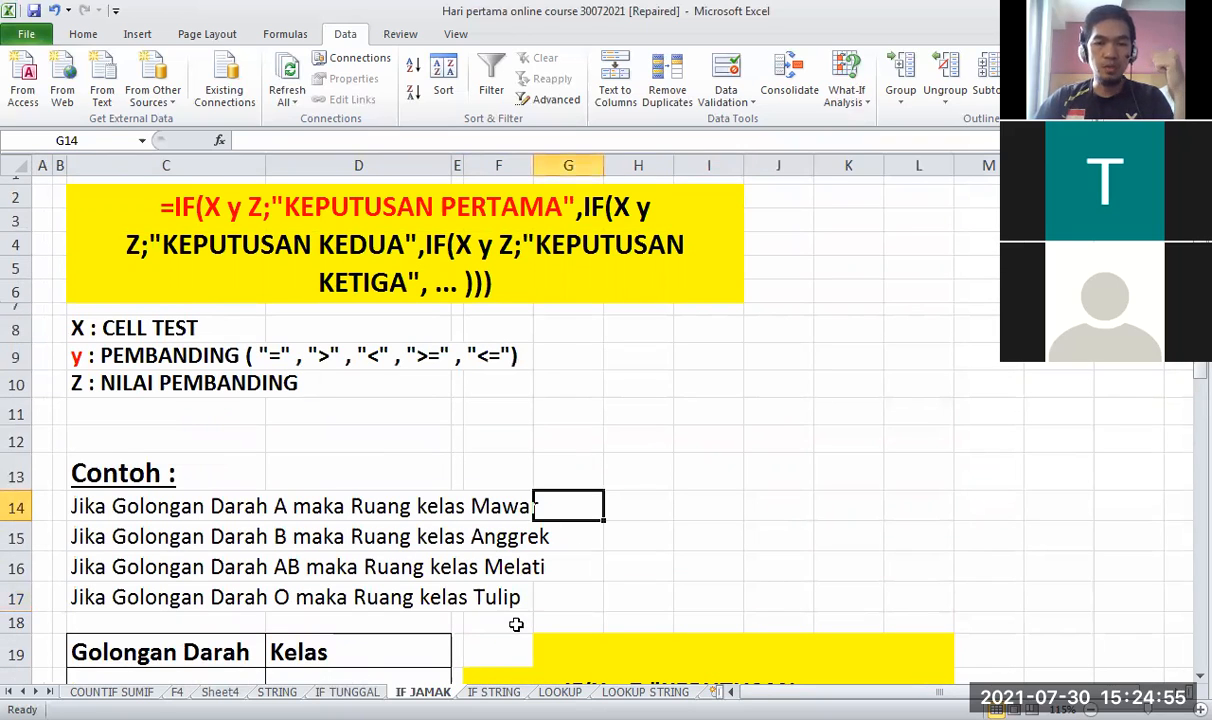
Review the combined IF and string function syntax and the Latihan tax rules on the IF STRING sheet.
key("ctrl+Page_Down")
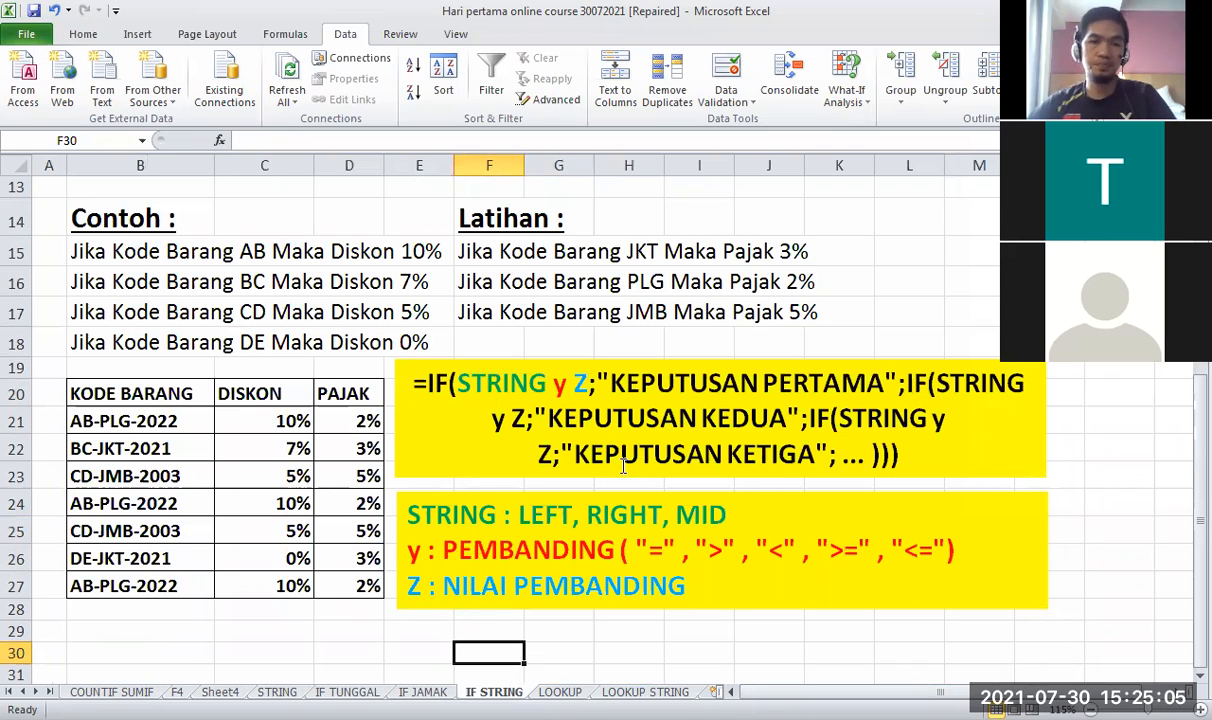
left_click(640, 306)
left_click(634, 287)
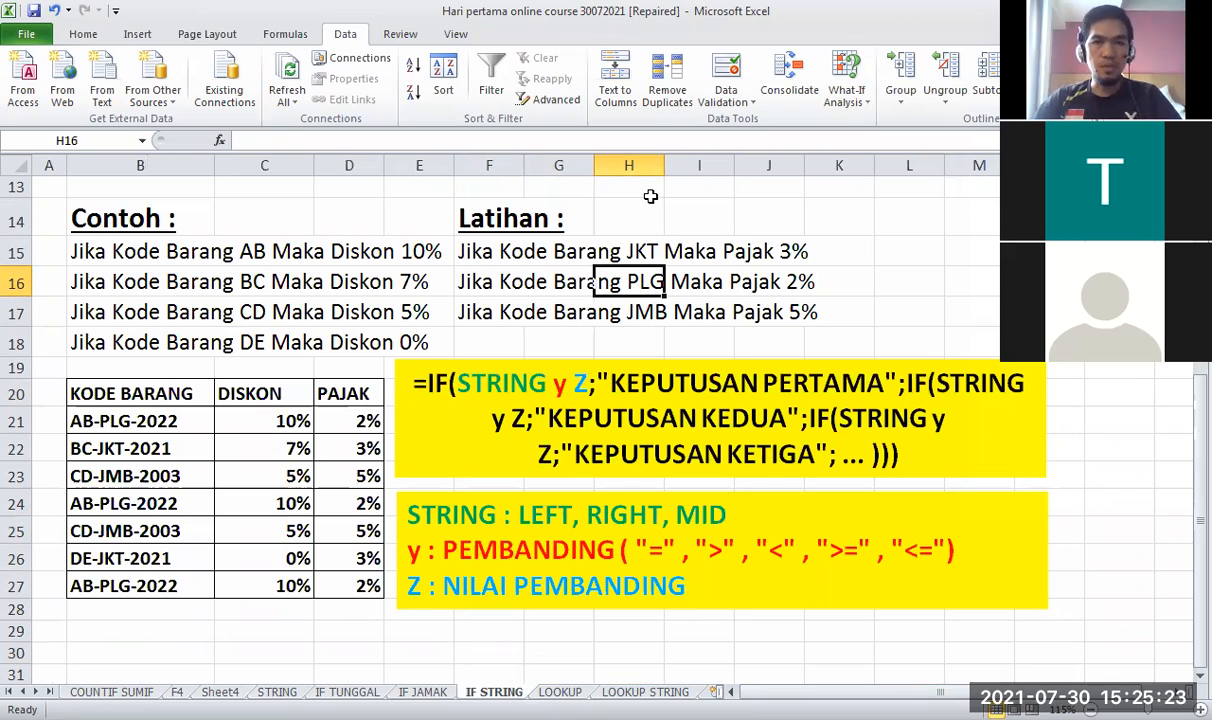
key("alt+Tab")
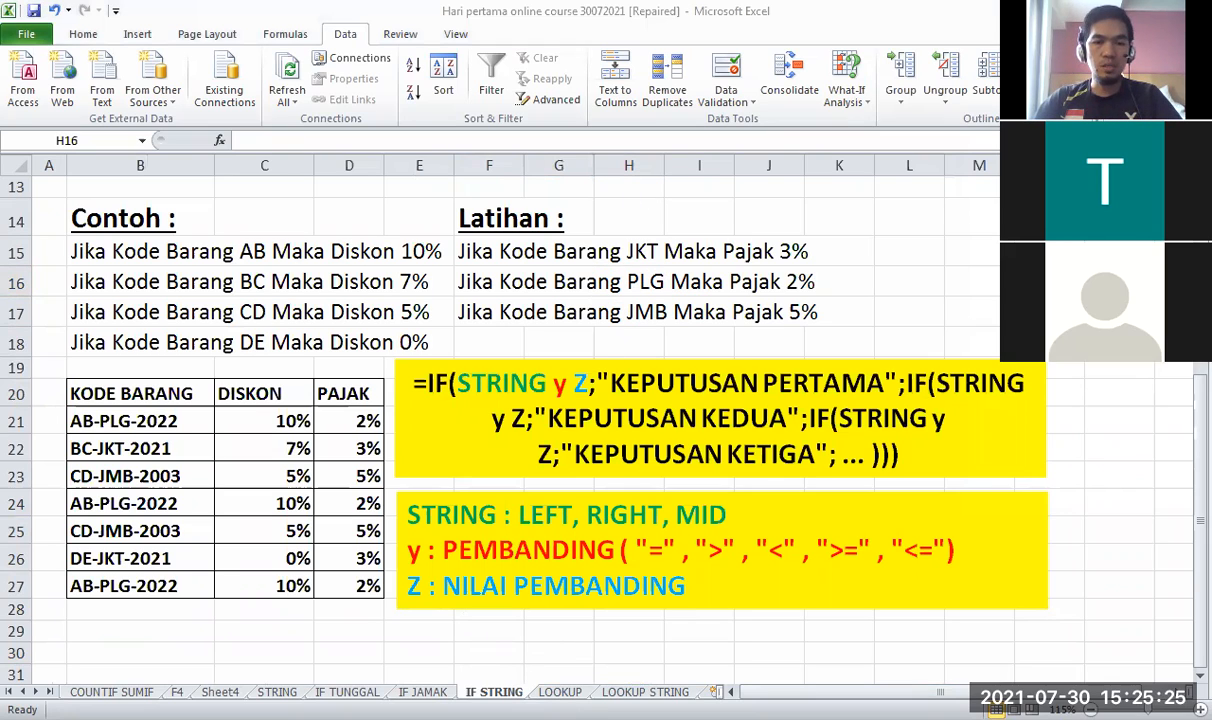
Show the LOOKUP sheet to examine its HLOOKUP syntax and source tables.
left_click(560, 691)
left_click(802, 493)
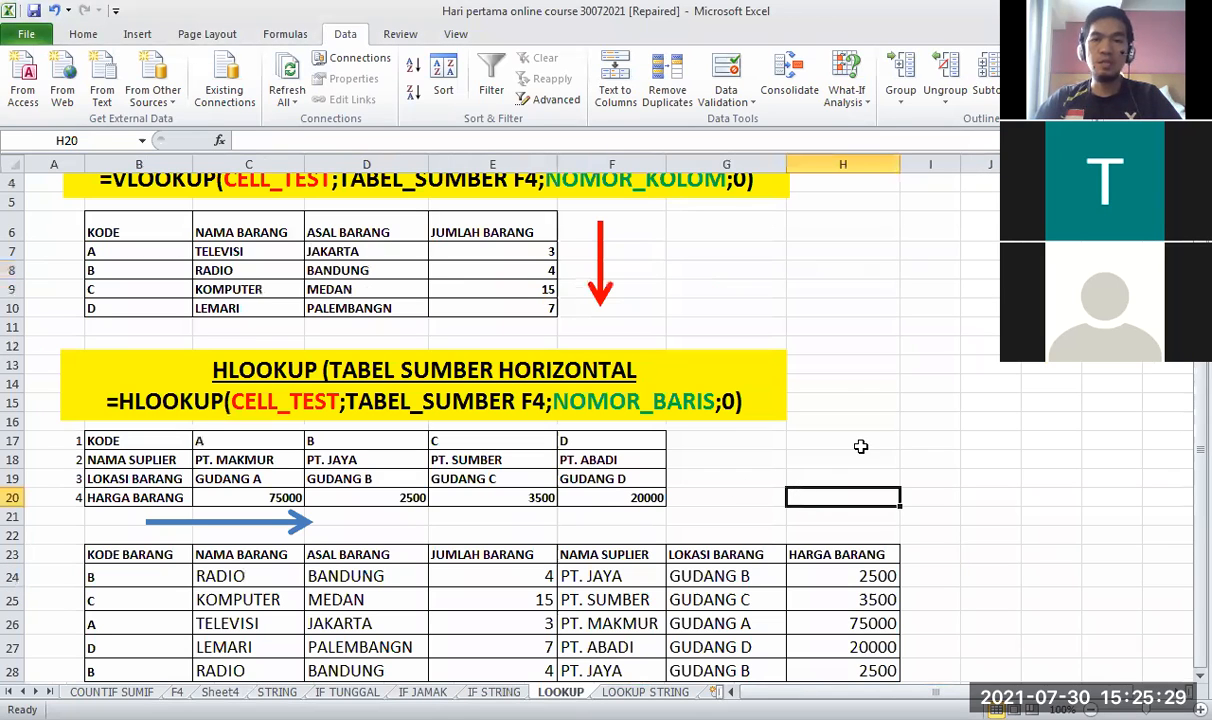
Review the VLOOKUP and HLOOKUP syntax, source tables and result table on the LOOKUP sheet.
left_click(824, 288)
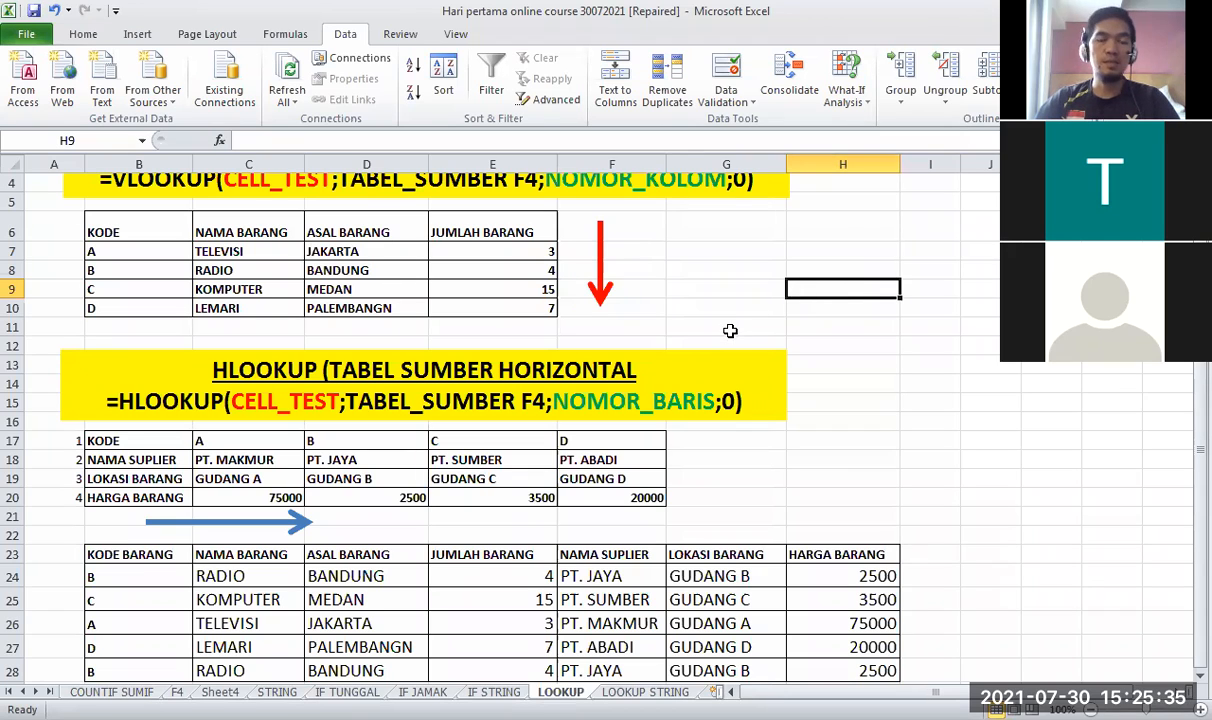
scroll(730, 327, "up", 1)
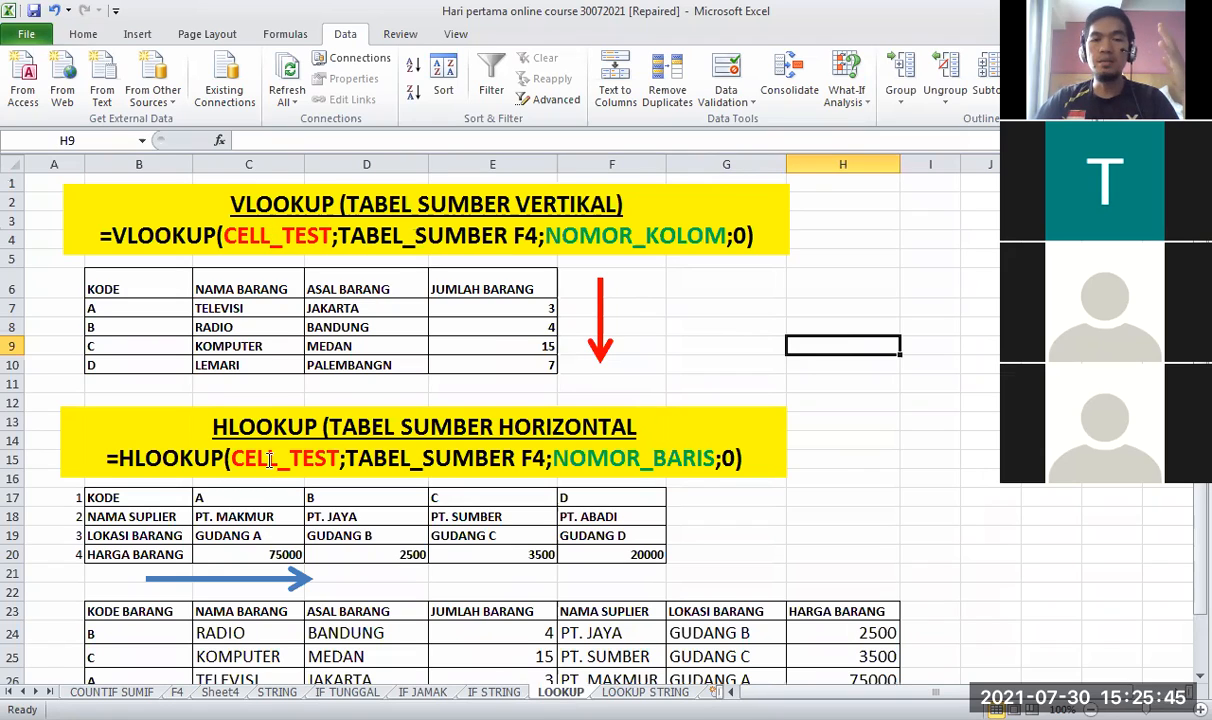
scroll(269, 460, "down", 2)
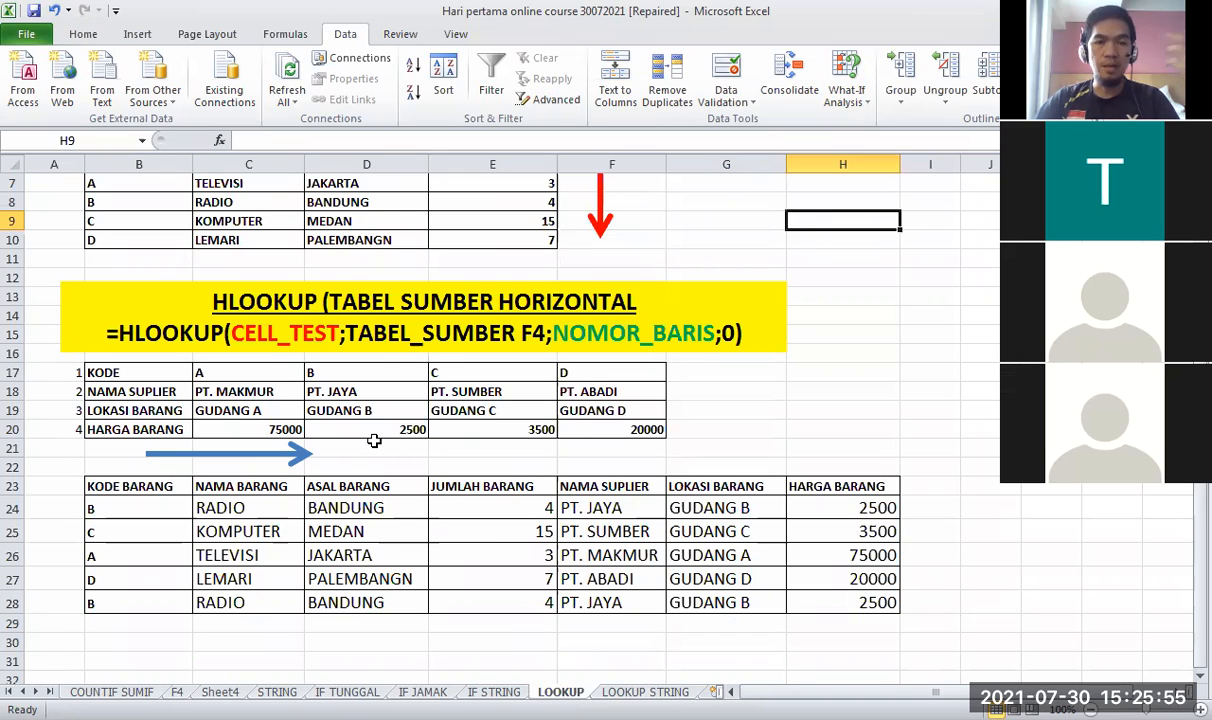
scroll(377, 440, "up", 2)
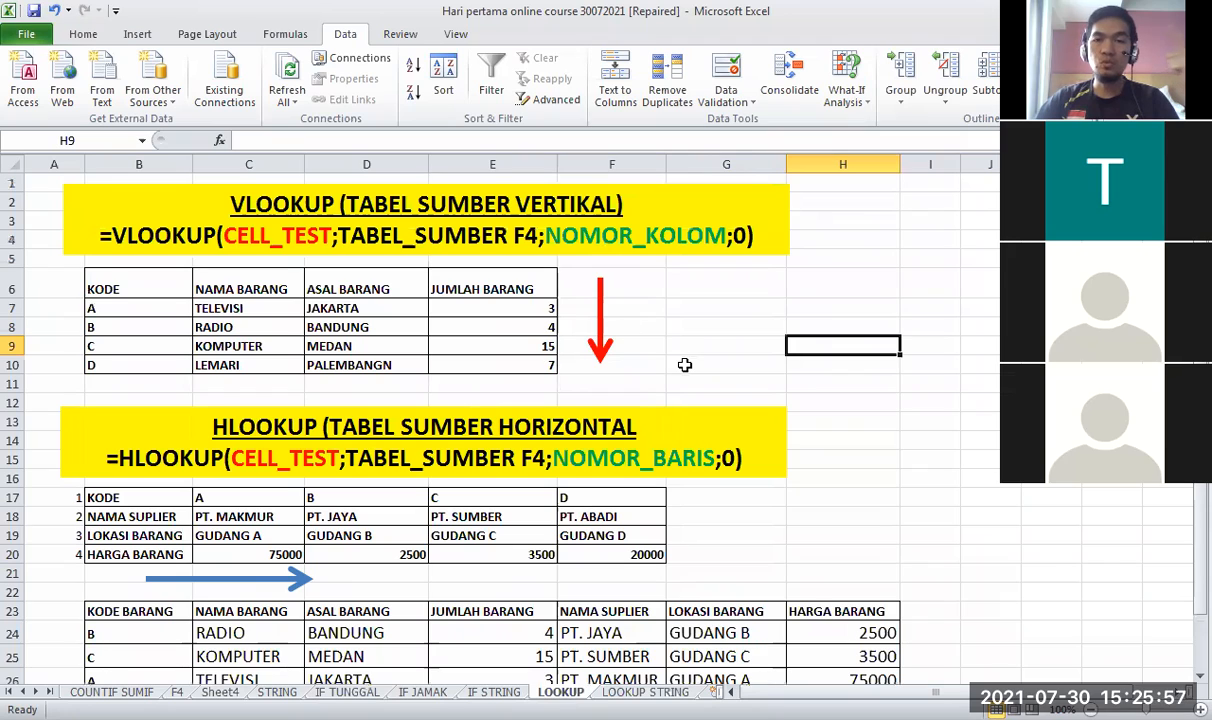
left_click(726, 325)
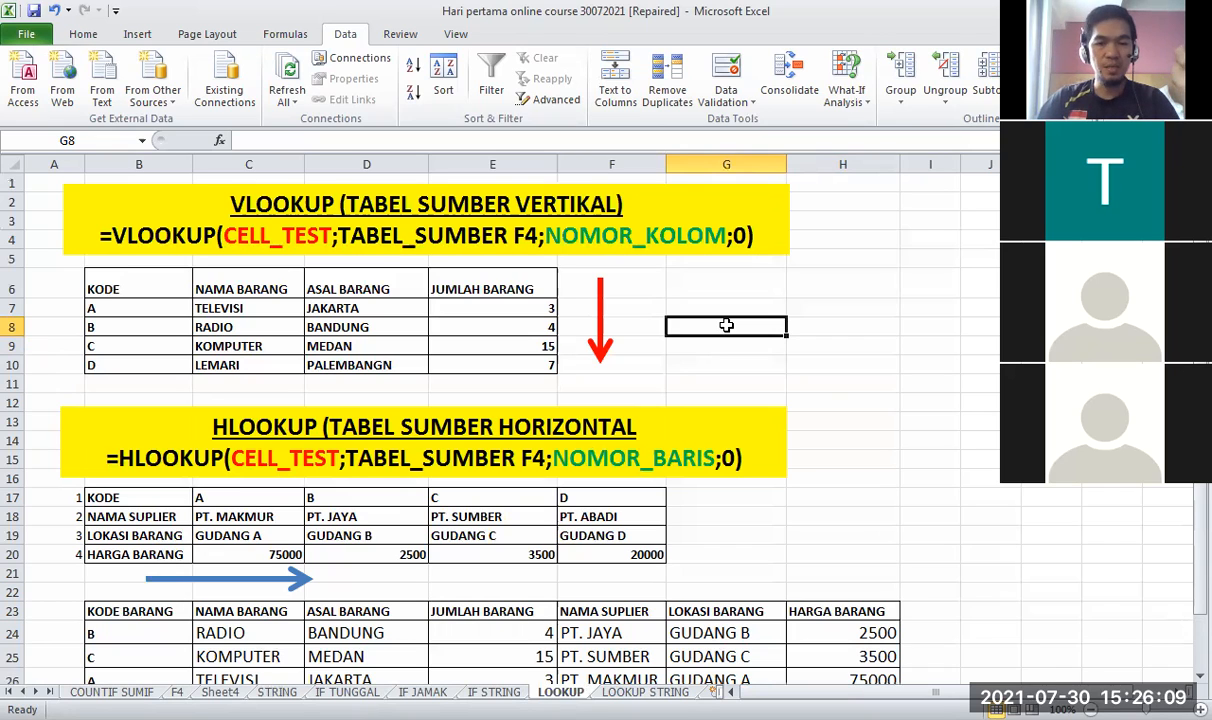
Show the LOOKUP STRING sheet to examine its HLOOKUP syntax with a string test and the KODE BARANG table.
left_click(645, 692)
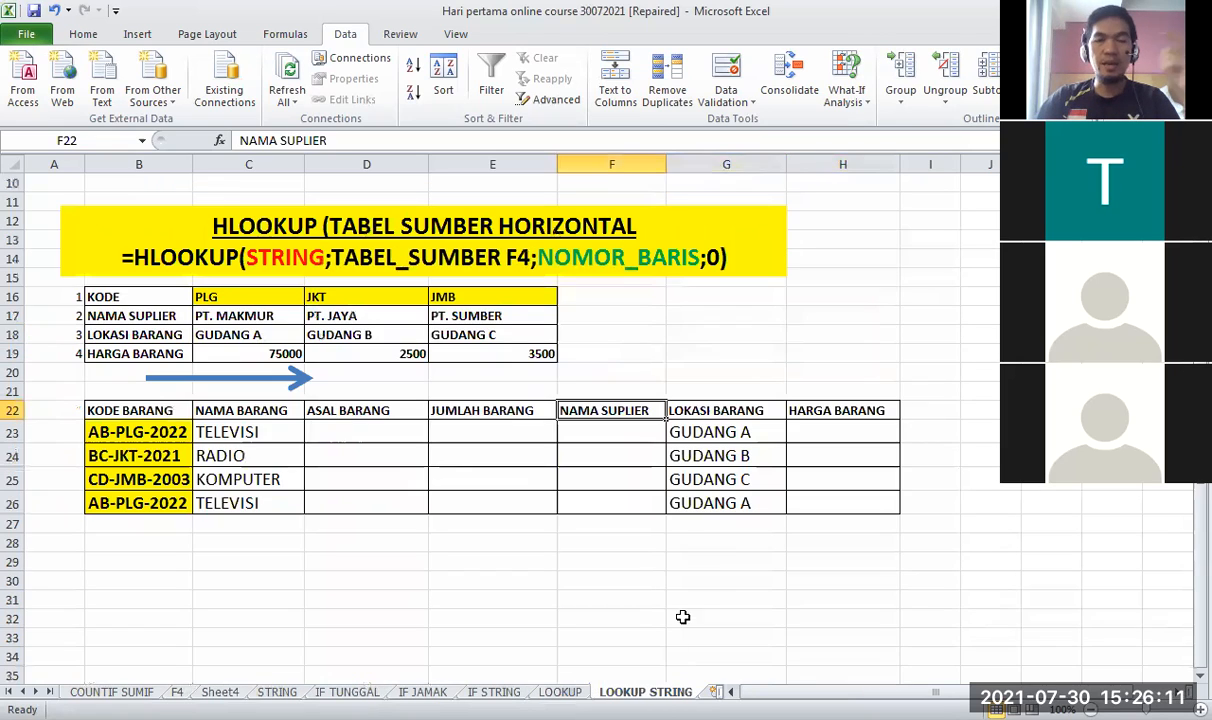
left_click(716, 330)
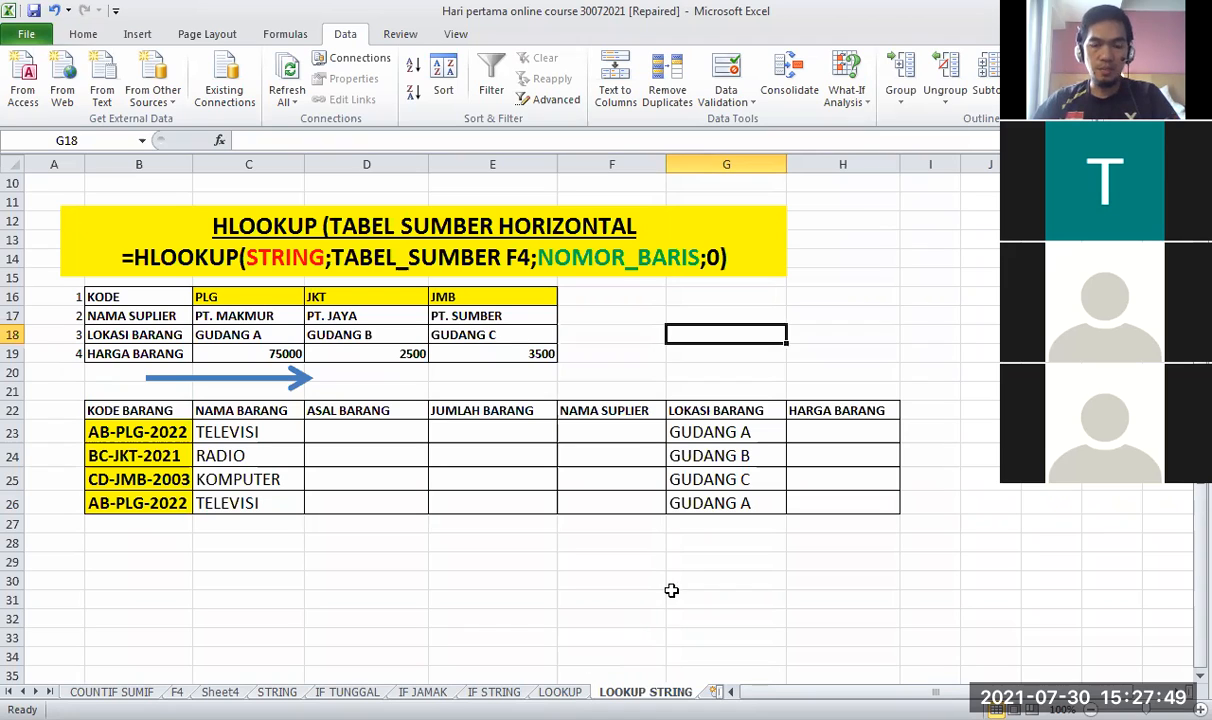
left_click(737, 560)
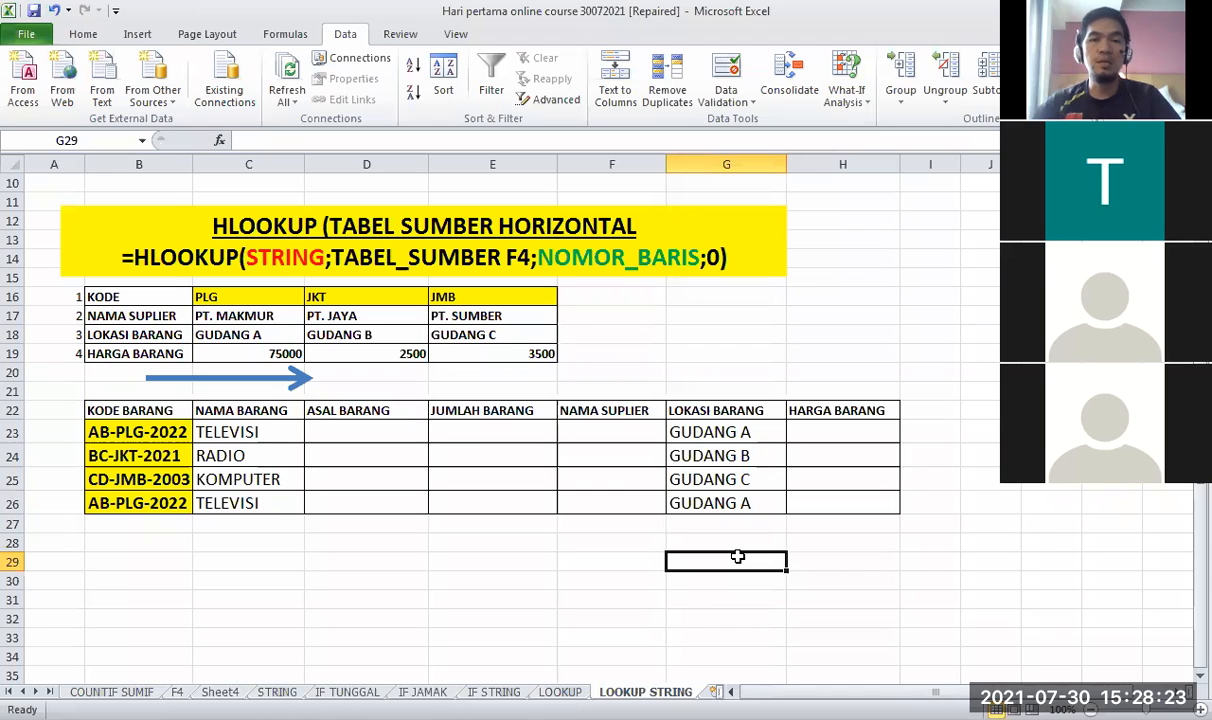
left_click(741, 385)
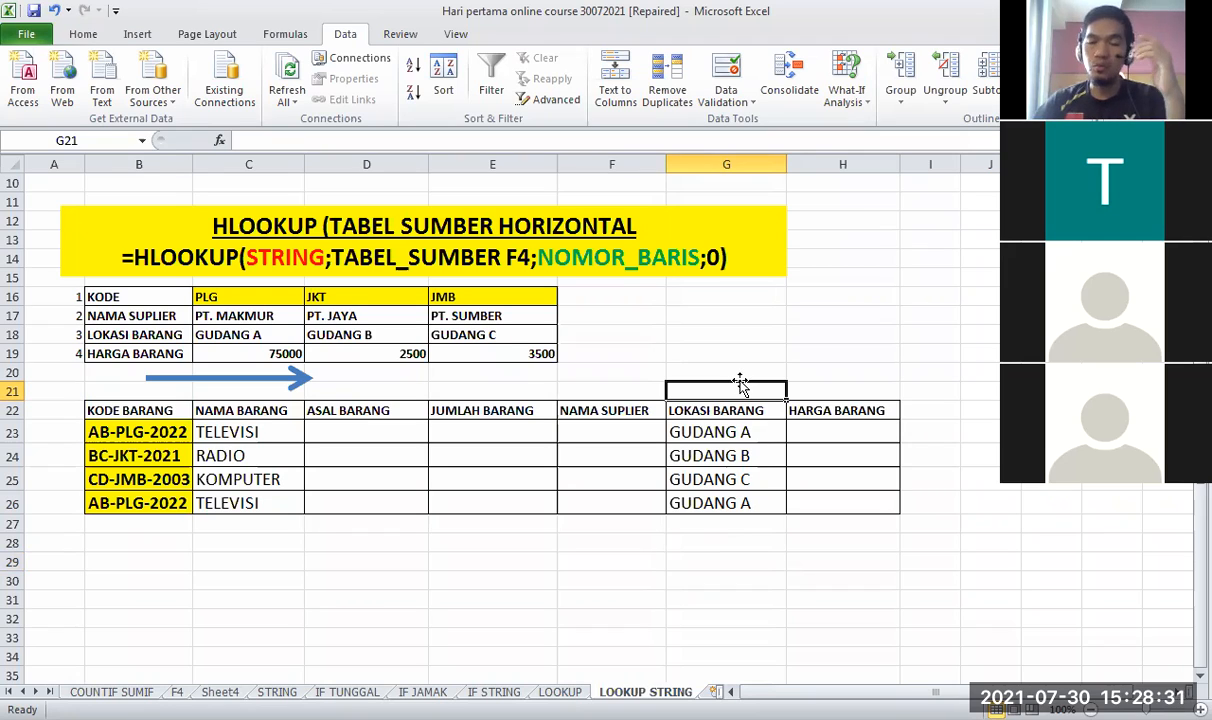
left_click(850, 328)
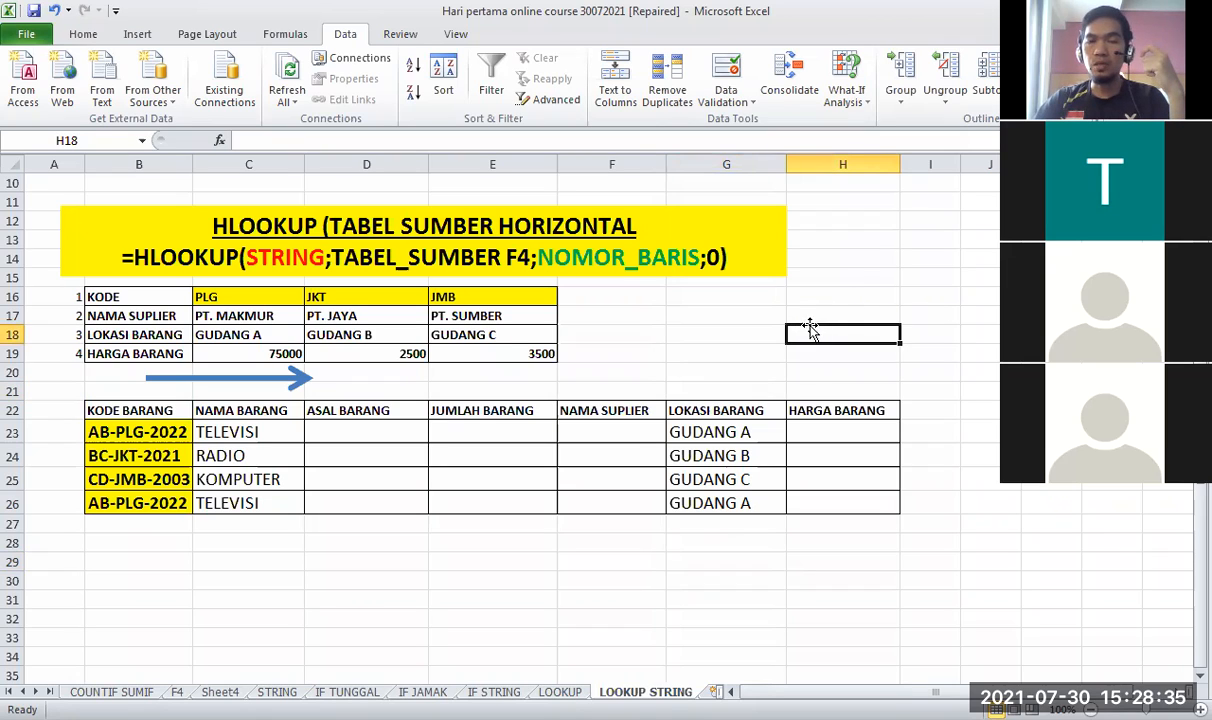
left_click(828, 294)
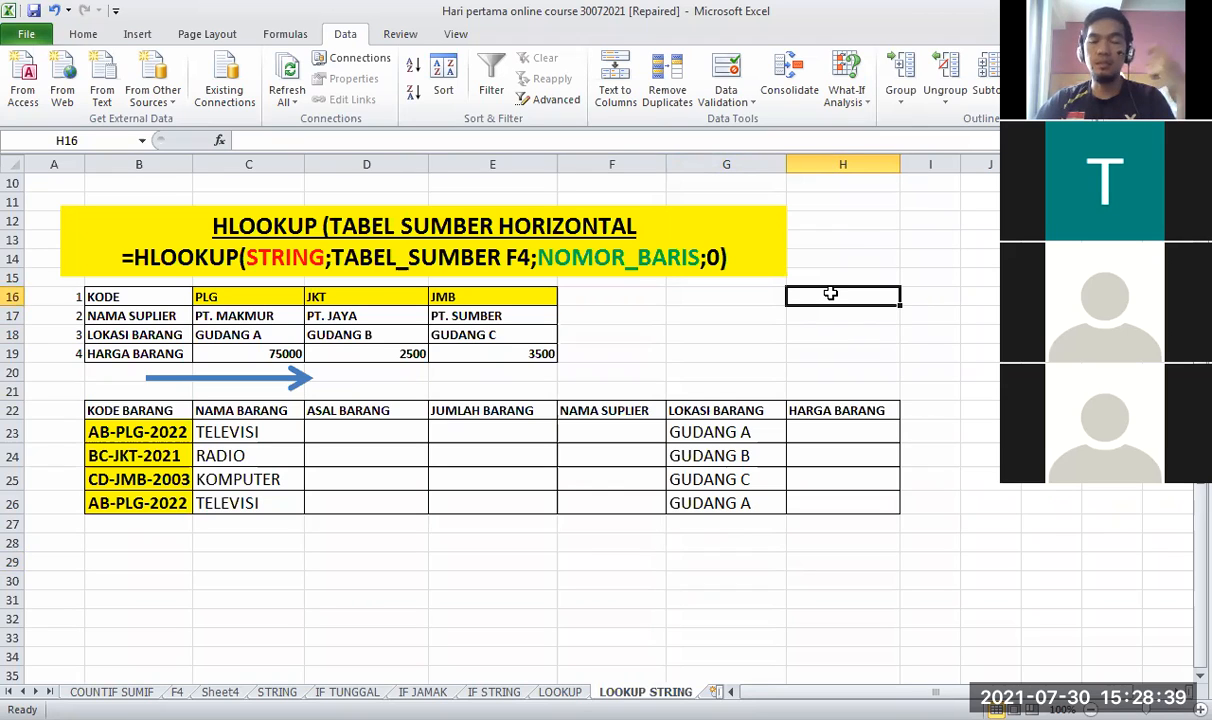
left_click(833, 350)
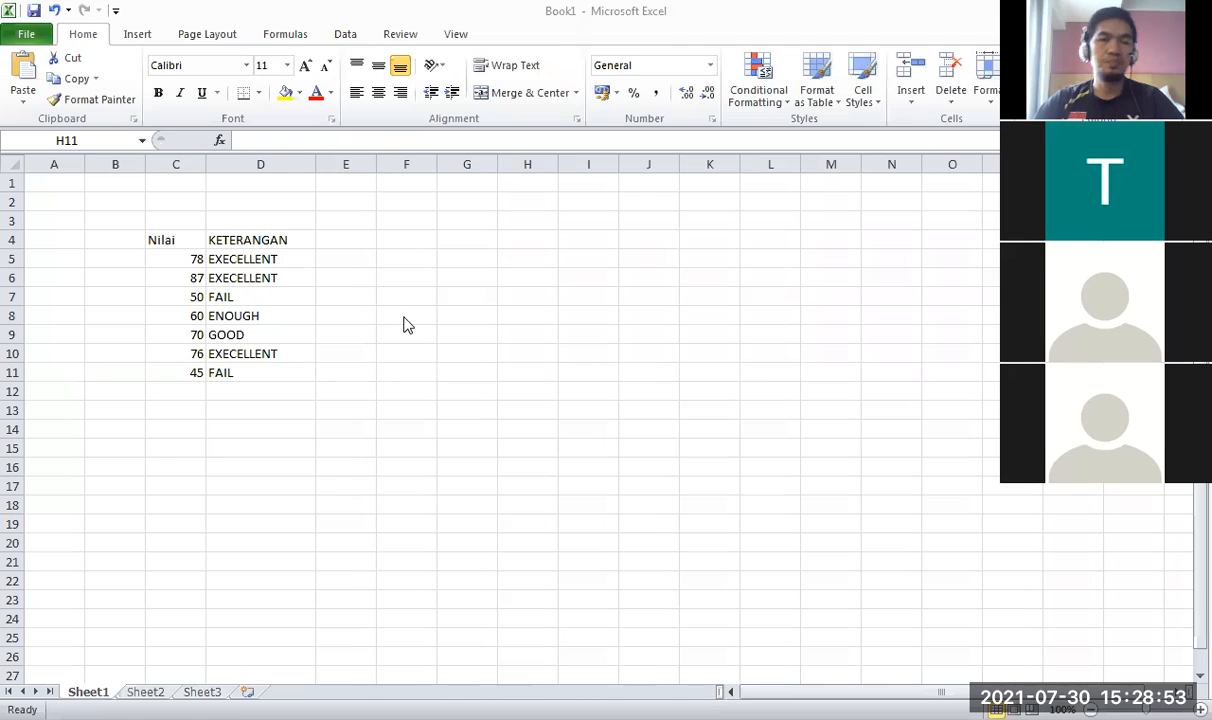
Show the Nilai and KETERANGAN table on Sheet1 of the Book1 workbook at 130% zoom.
scroll(300, 277, "up", 1)
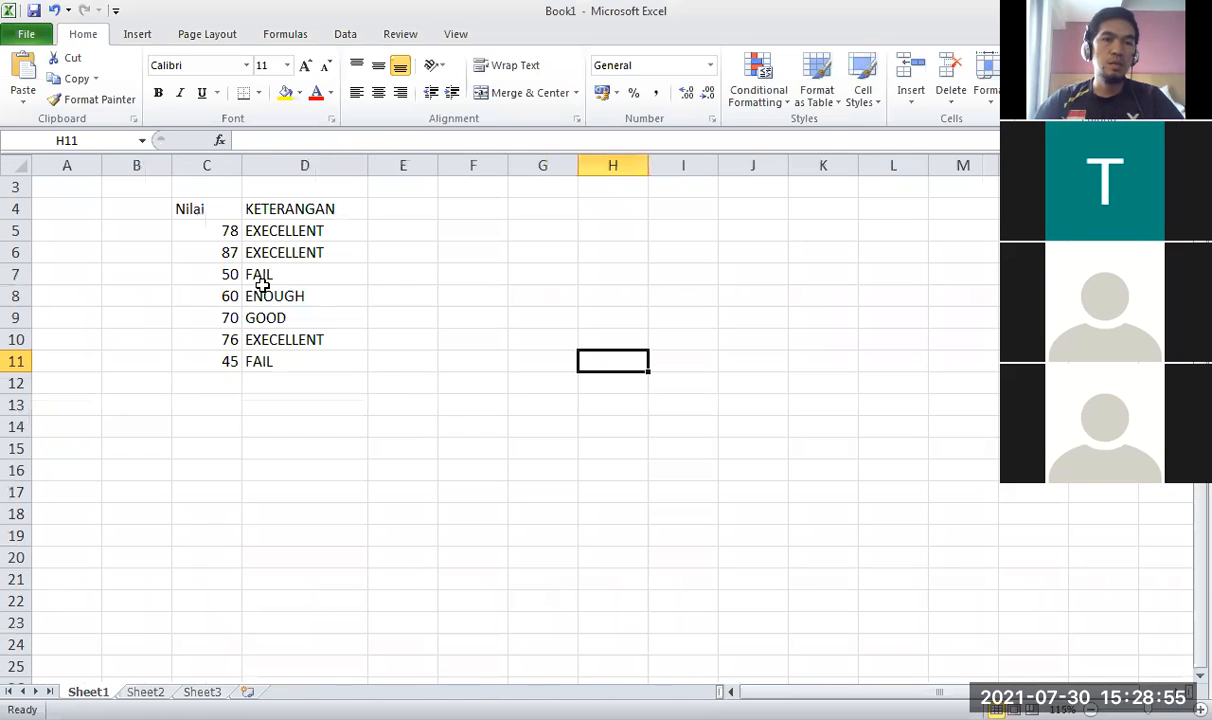
scroll(262, 286, "up", 2)
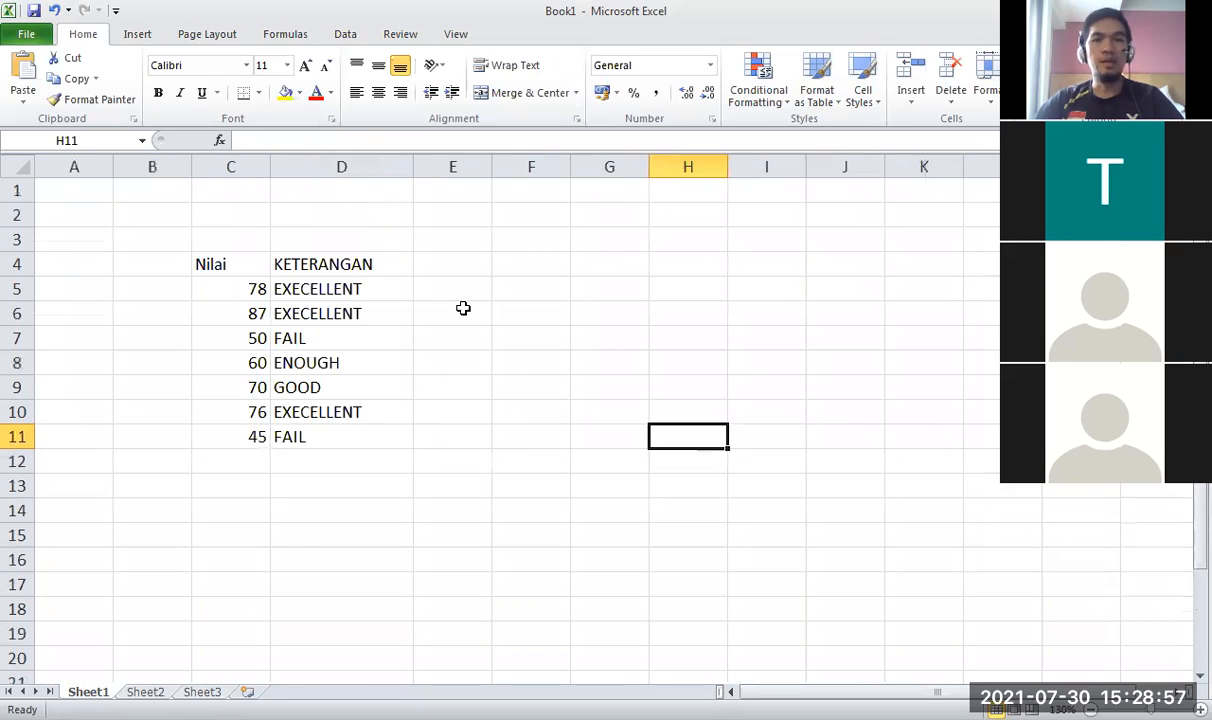
left_click(605, 233)
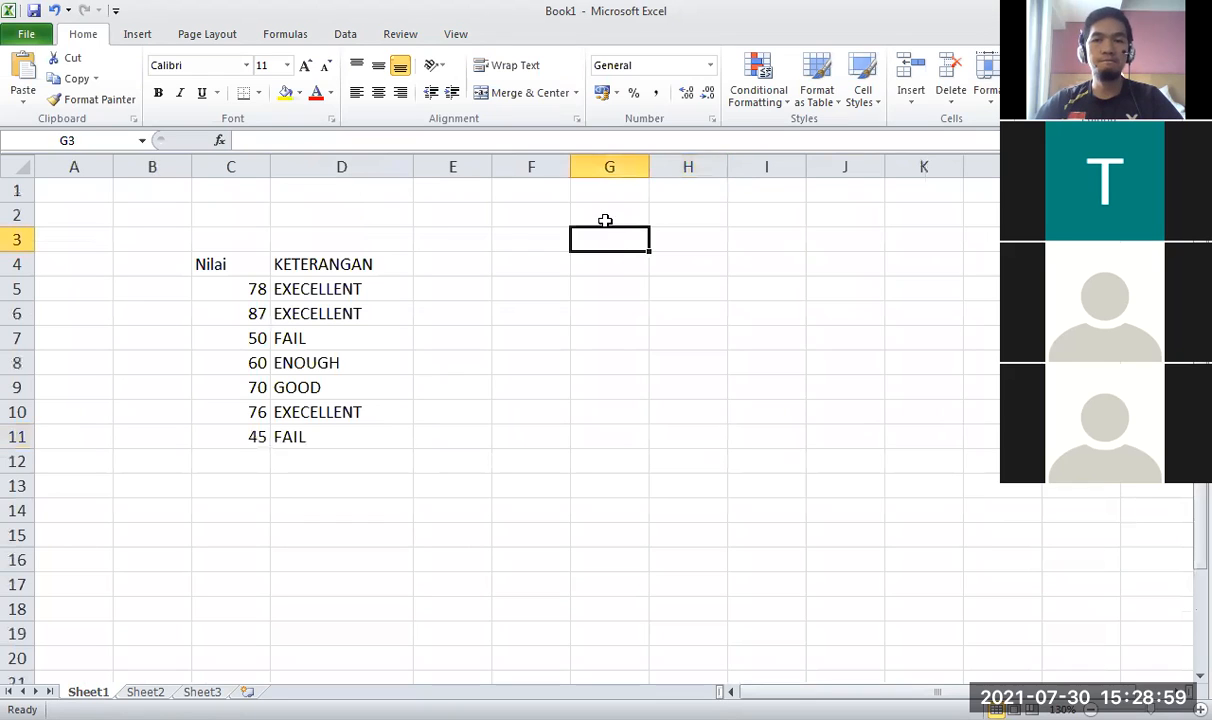
left_click(507, 200)
left_click(609, 236)
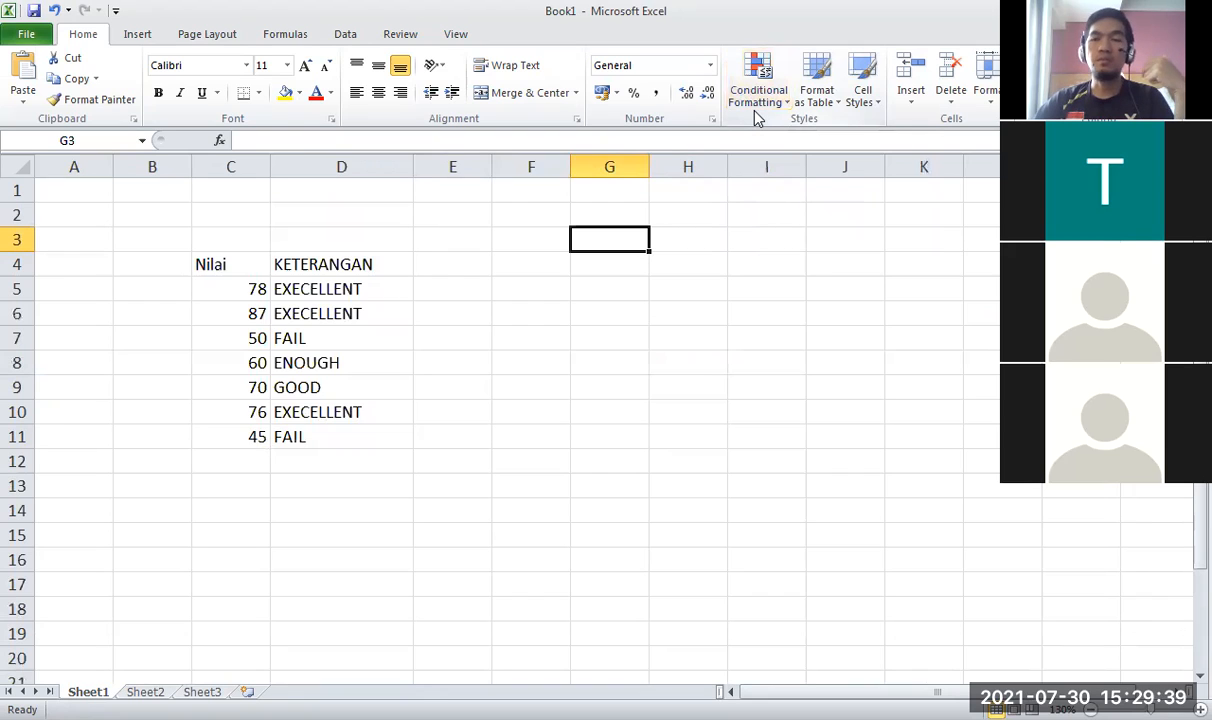
left_click(519, 314)
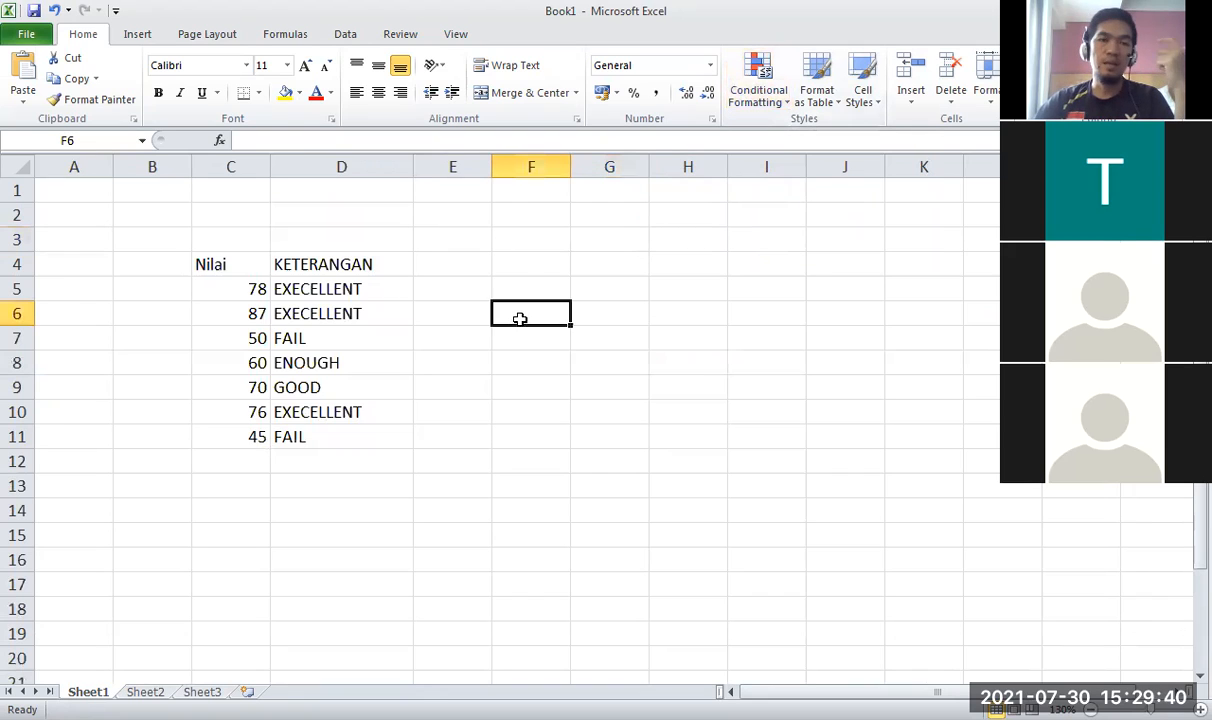
left_click(500, 265)
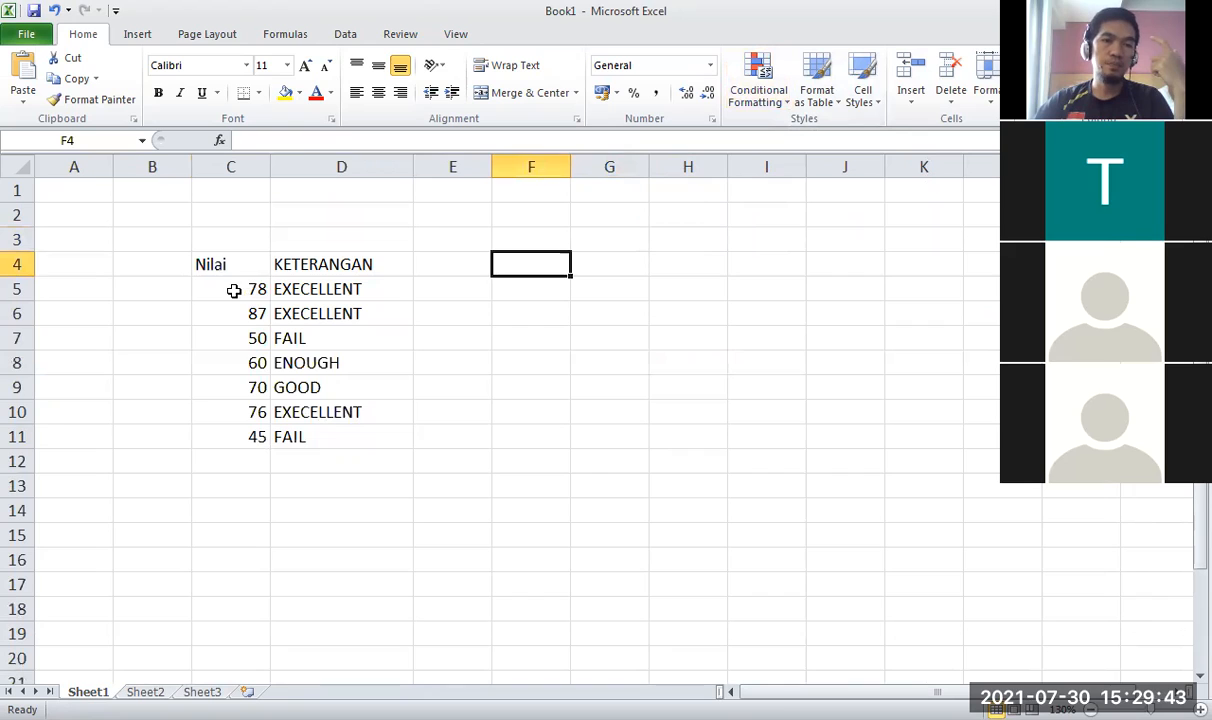
Centre the Nilai scores in C5:C11 horizontally.
left_click_drag(233, 290, 209, 435)
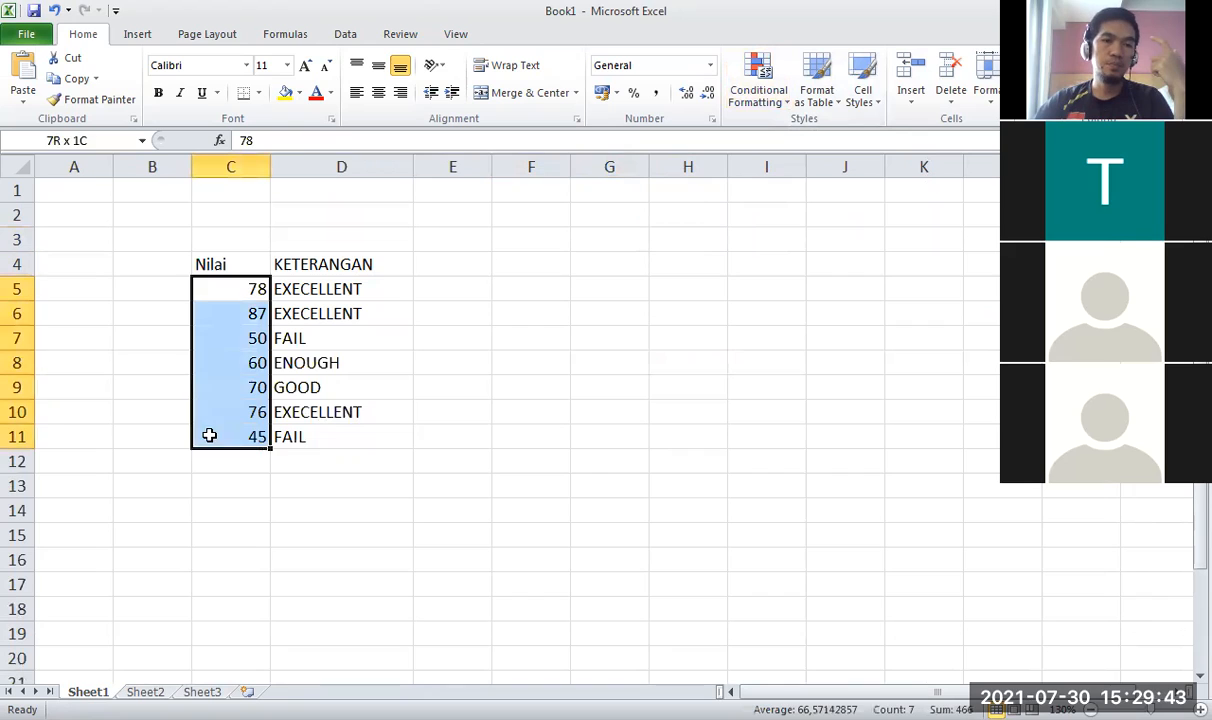
left_click(379, 92)
left_click(467, 238)
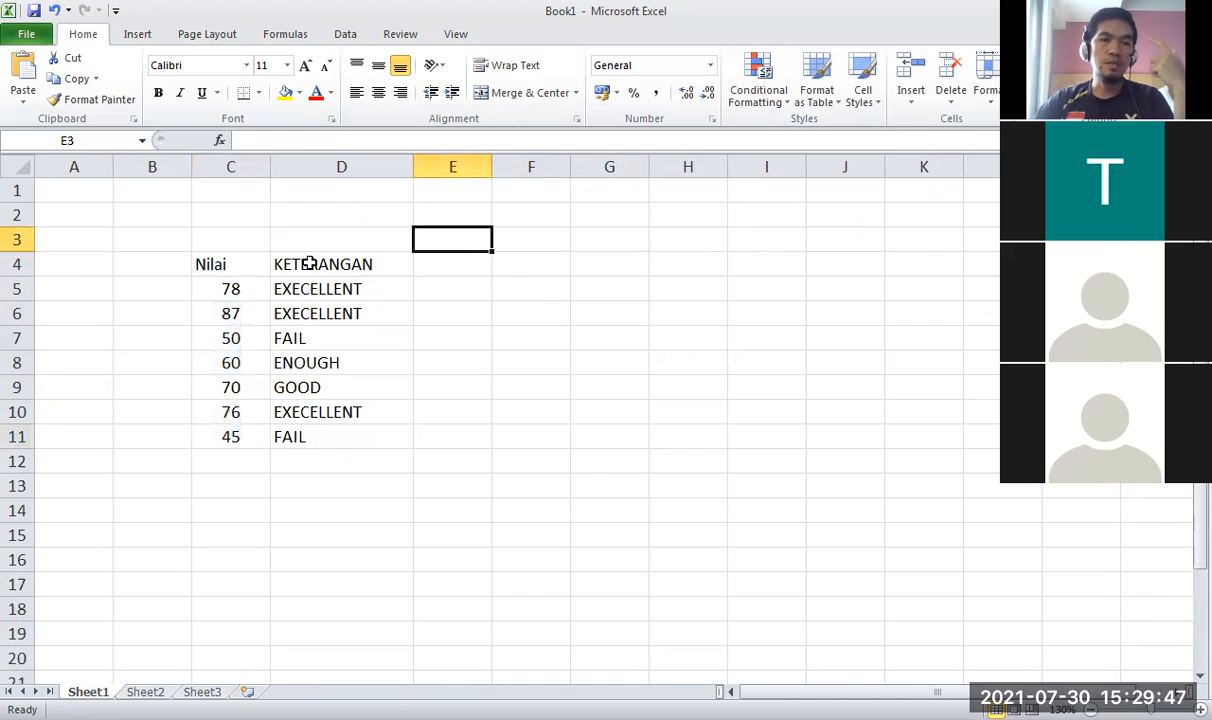
Examine the Nilai scores and the nested IF formulas in the KETERANGAN column, D5:D11.
left_click(239, 264)
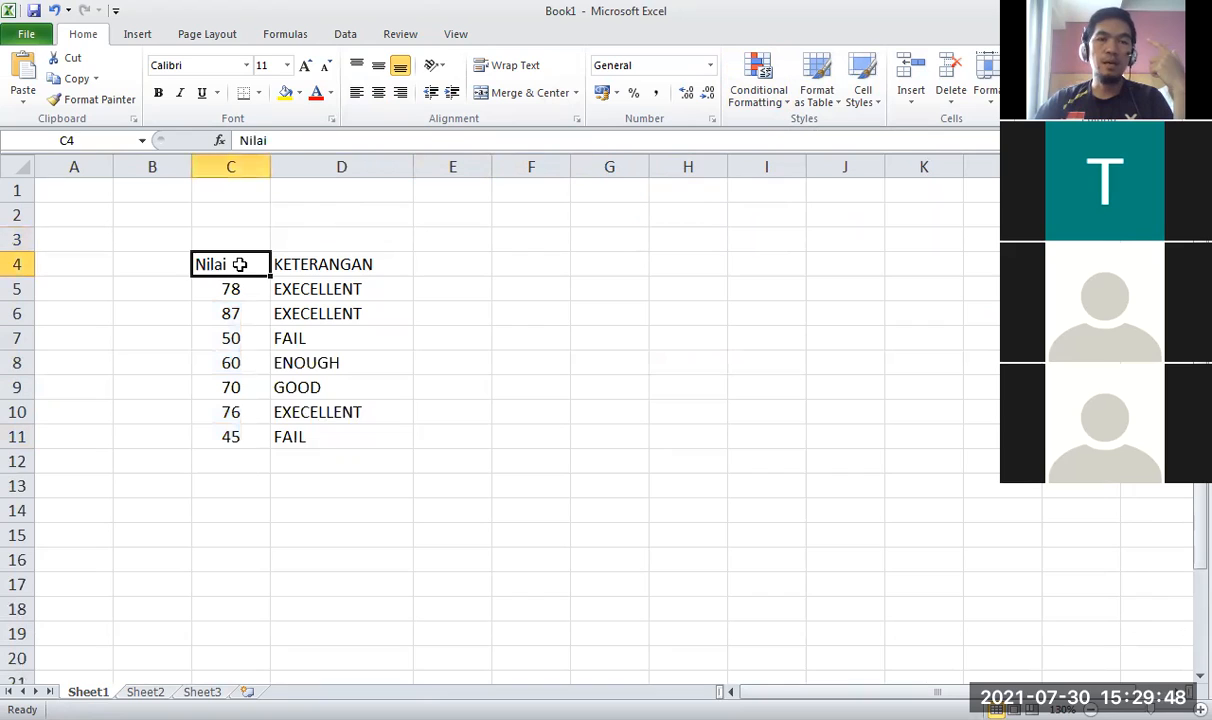
left_click(312, 263)
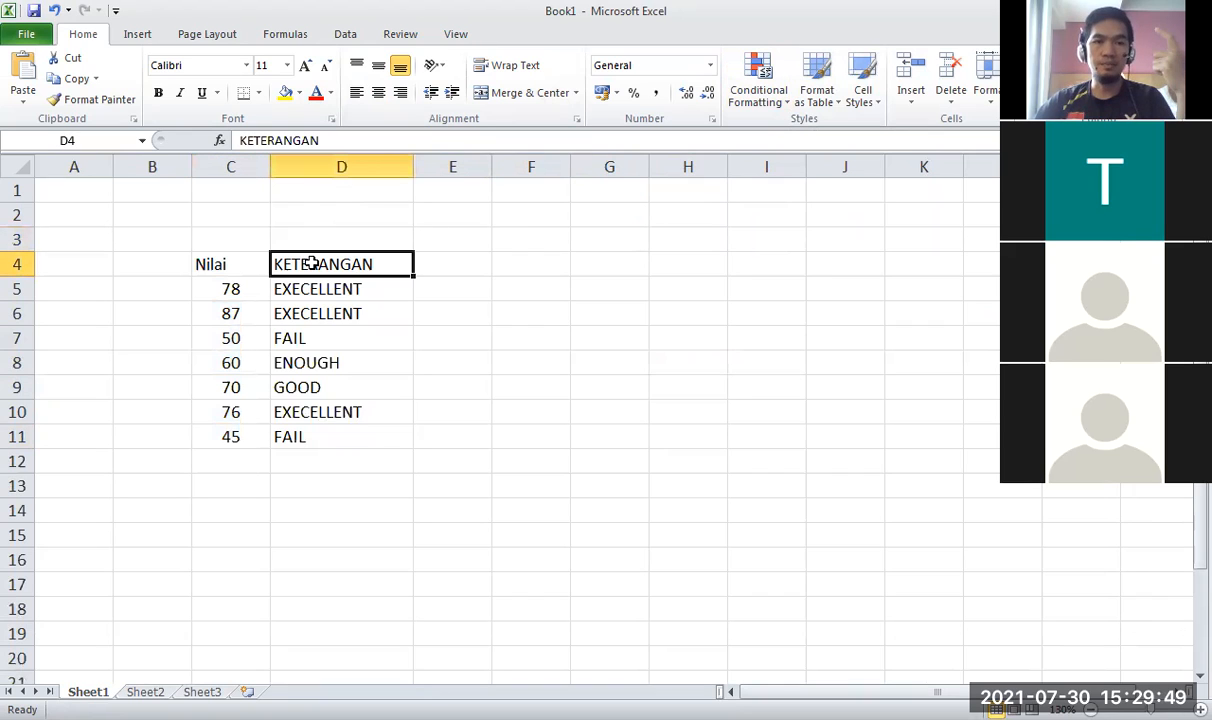
left_click(238, 266)
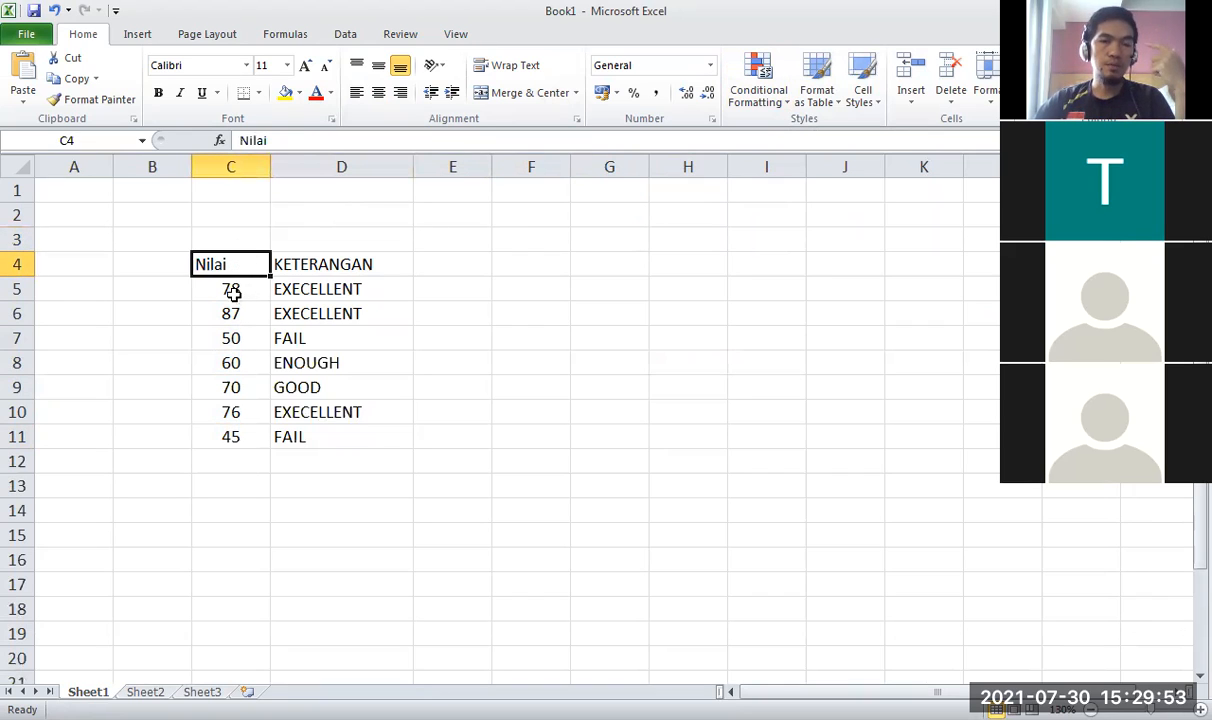
left_click_drag(211, 288, 207, 430)
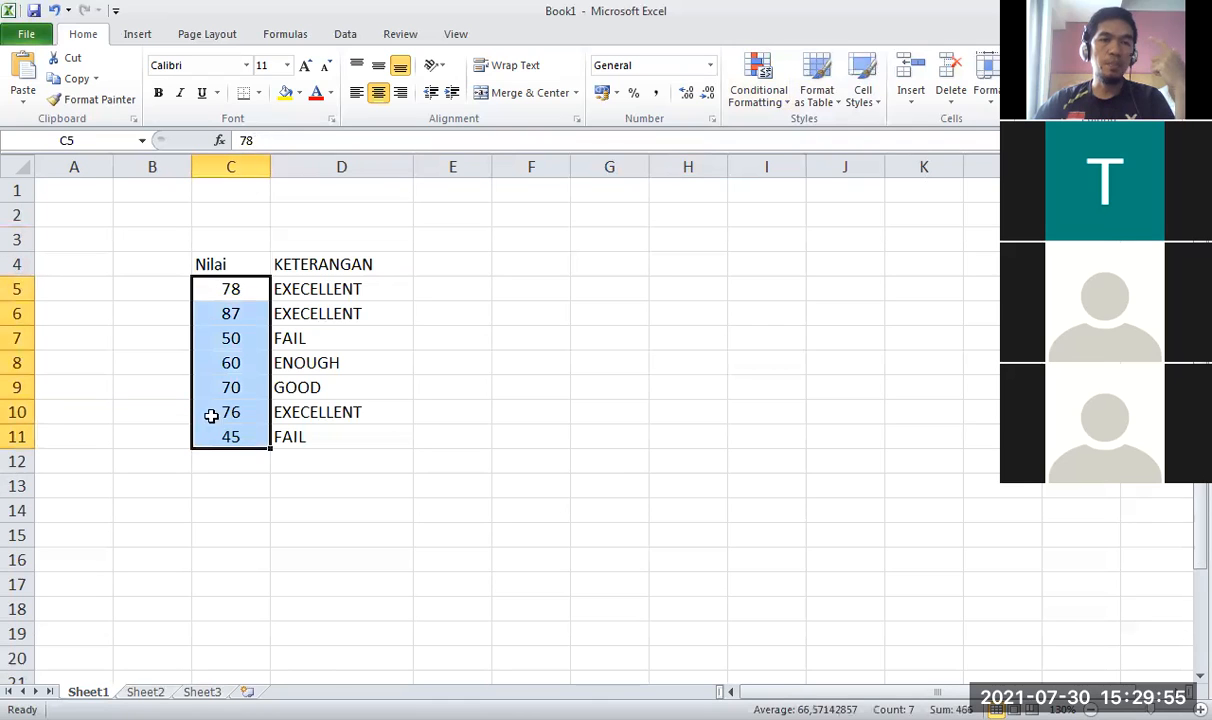
left_click(306, 263)
left_click_drag(306, 289, 289, 431)
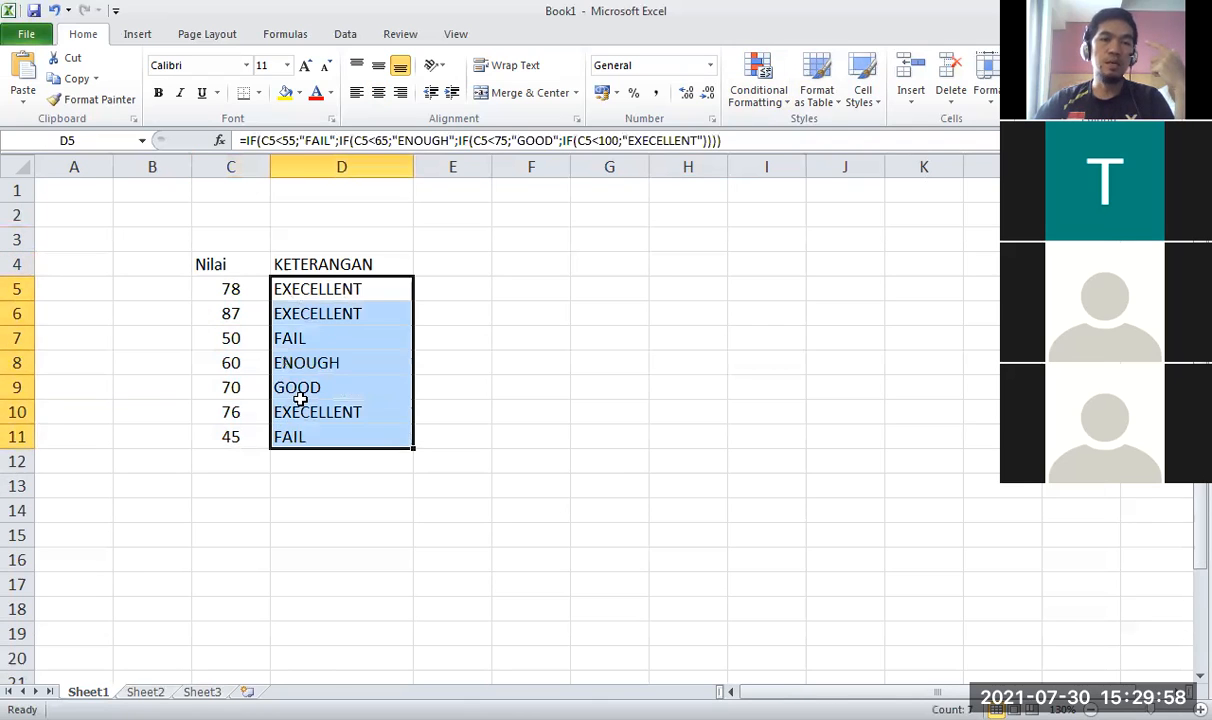
left_click(311, 283)
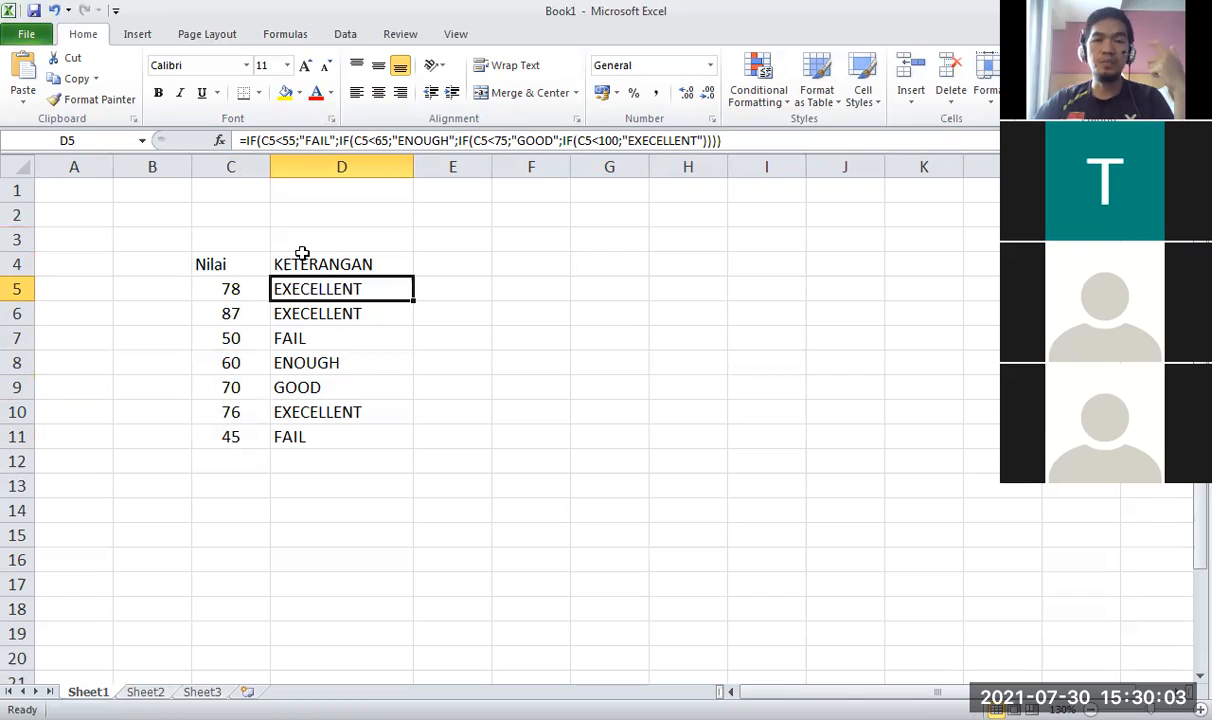
left_click(316, 310)
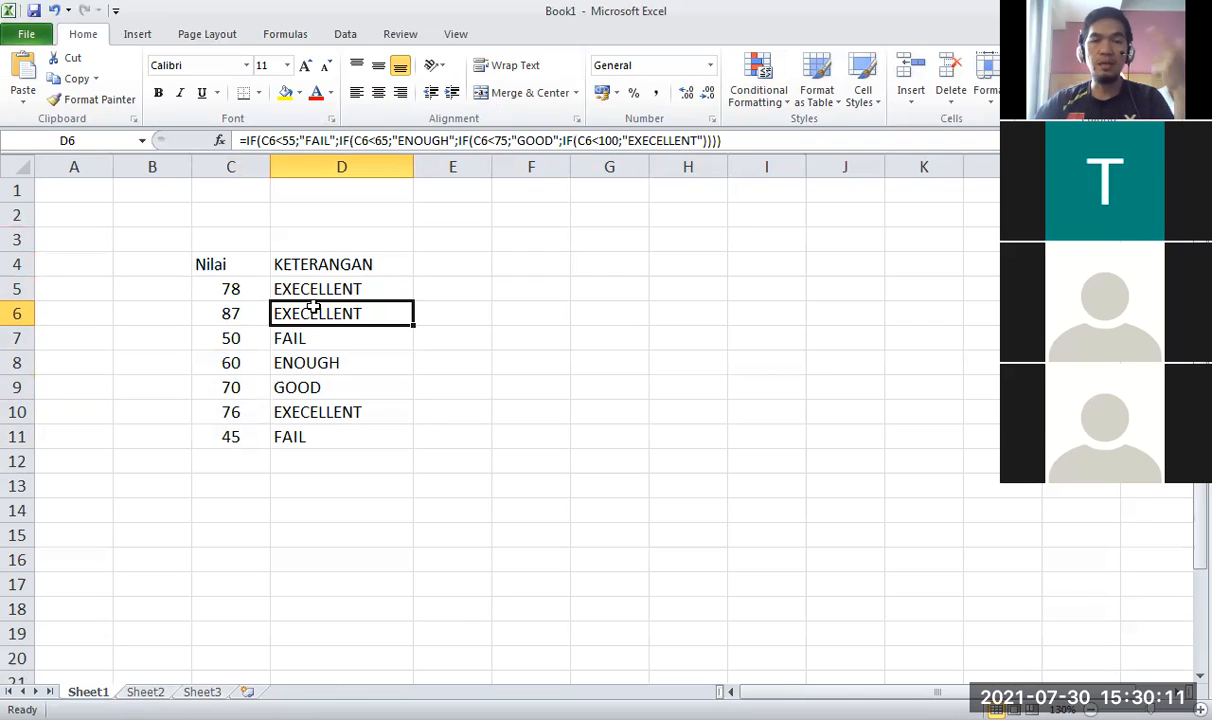
left_click(318, 288)
left_click(314, 311)
left_click(318, 289)
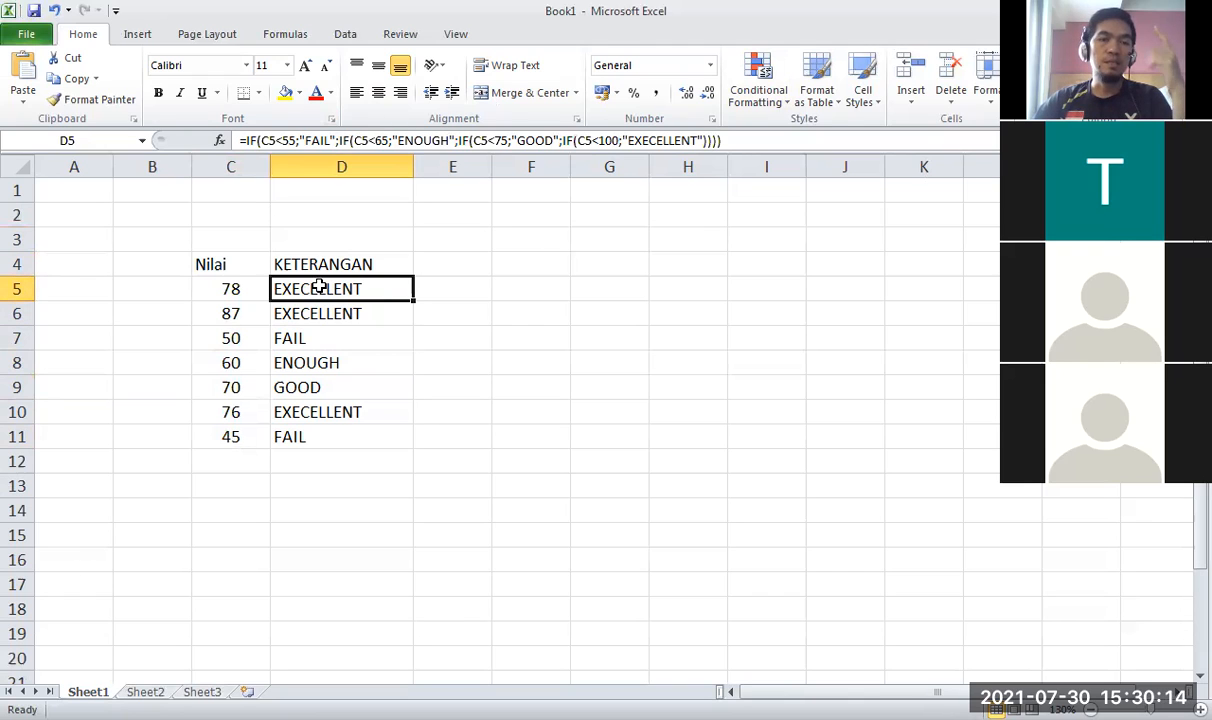
left_click(323, 338)
left_click(327, 353)
left_click(508, 320)
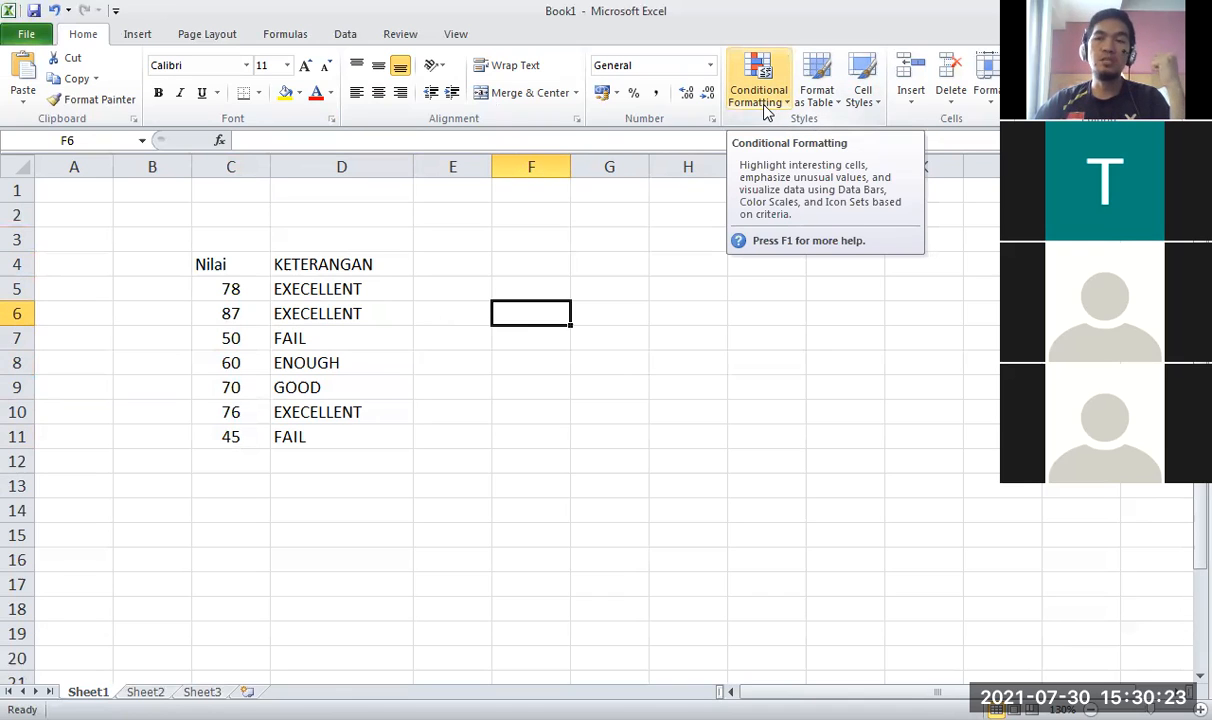
left_click(669, 292)
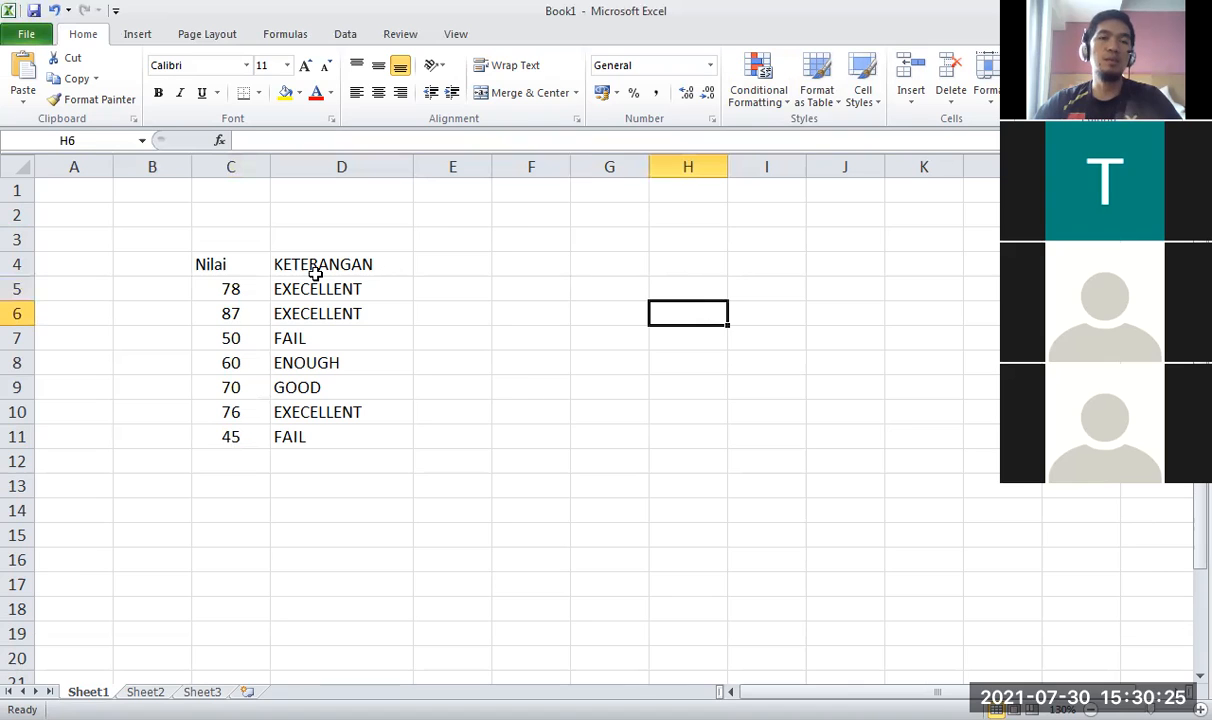
Copy the Nilai and KETERANGAN table in C4:D11 to two further places, starting at F4 and I4.
left_click_drag(241, 273, 298, 428)
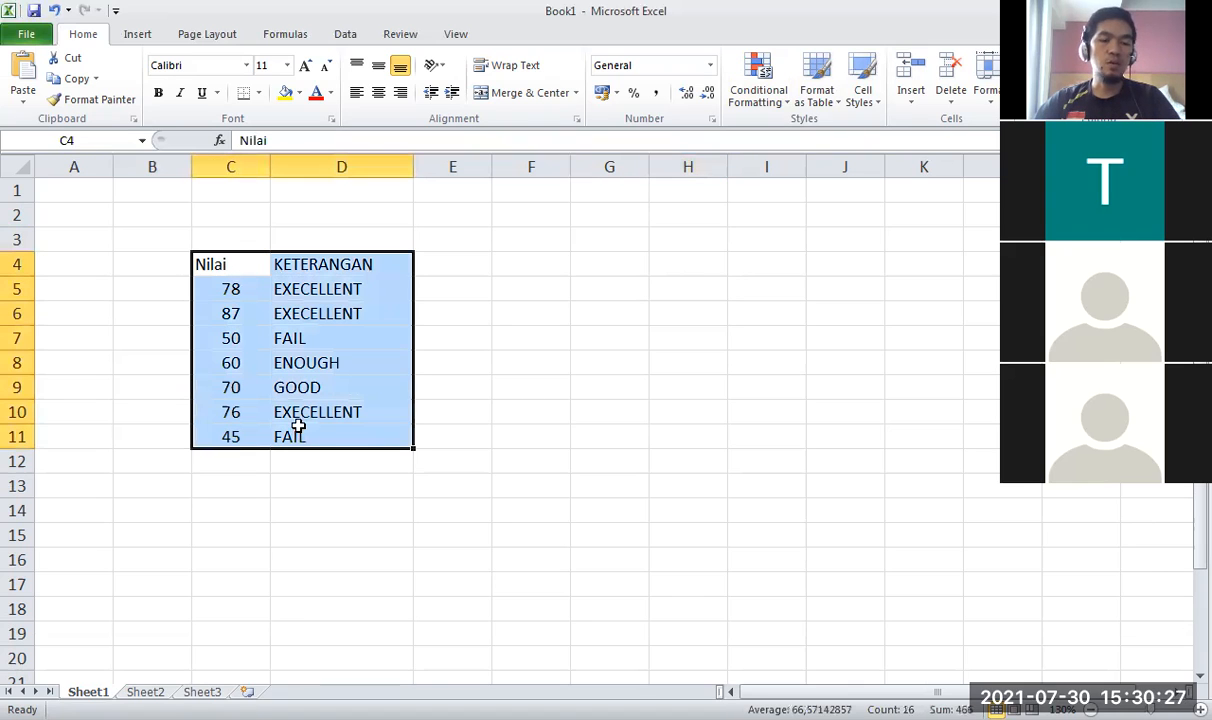
key("ctrl+c")
left_click(553, 262)
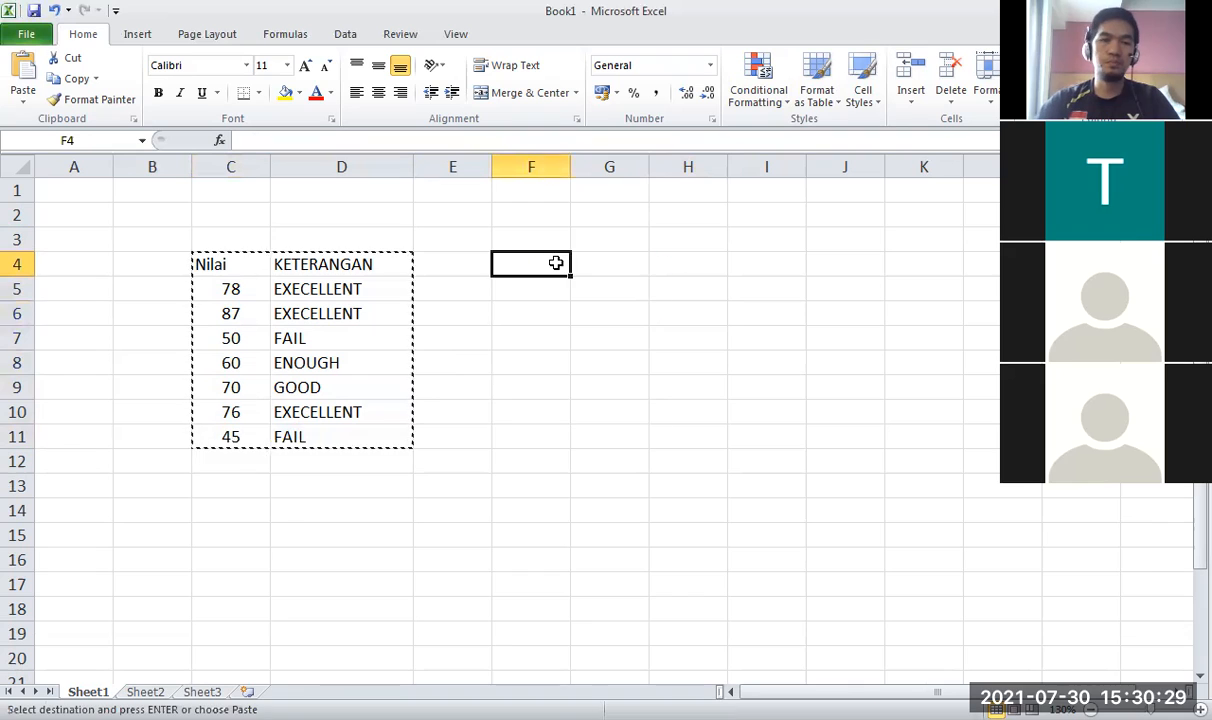
key("Return")
key("ctrl+c")
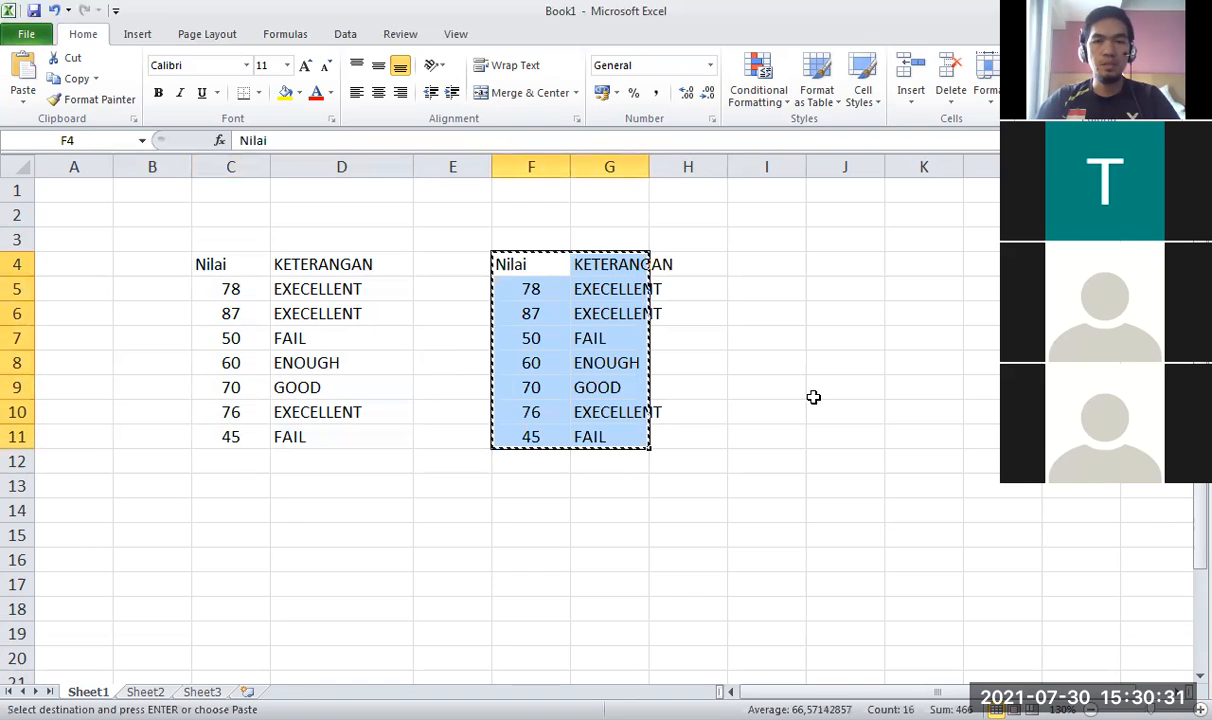
left_click(738, 258)
key("Return")
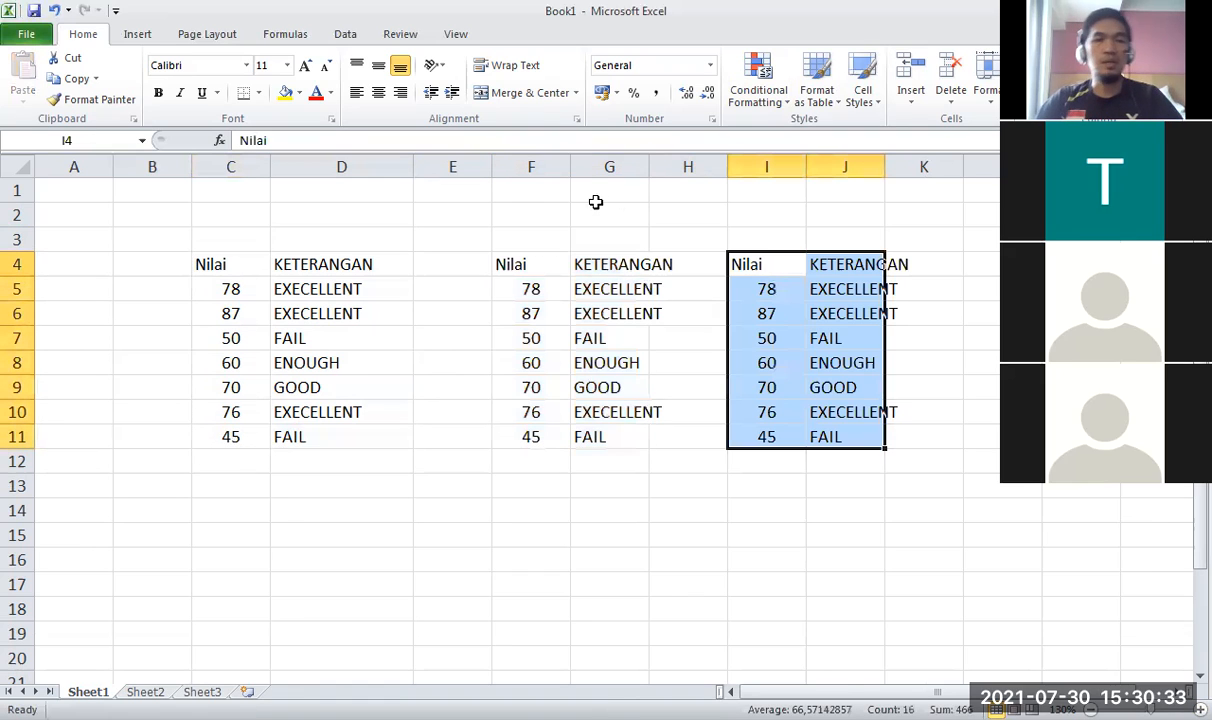
Narrow columns A and E, widen column G, and autofit column J to fit the KETERANGAN entries.
left_click_drag(108, 169, 84, 170)
left_click_drag(623, 154, 656, 154)
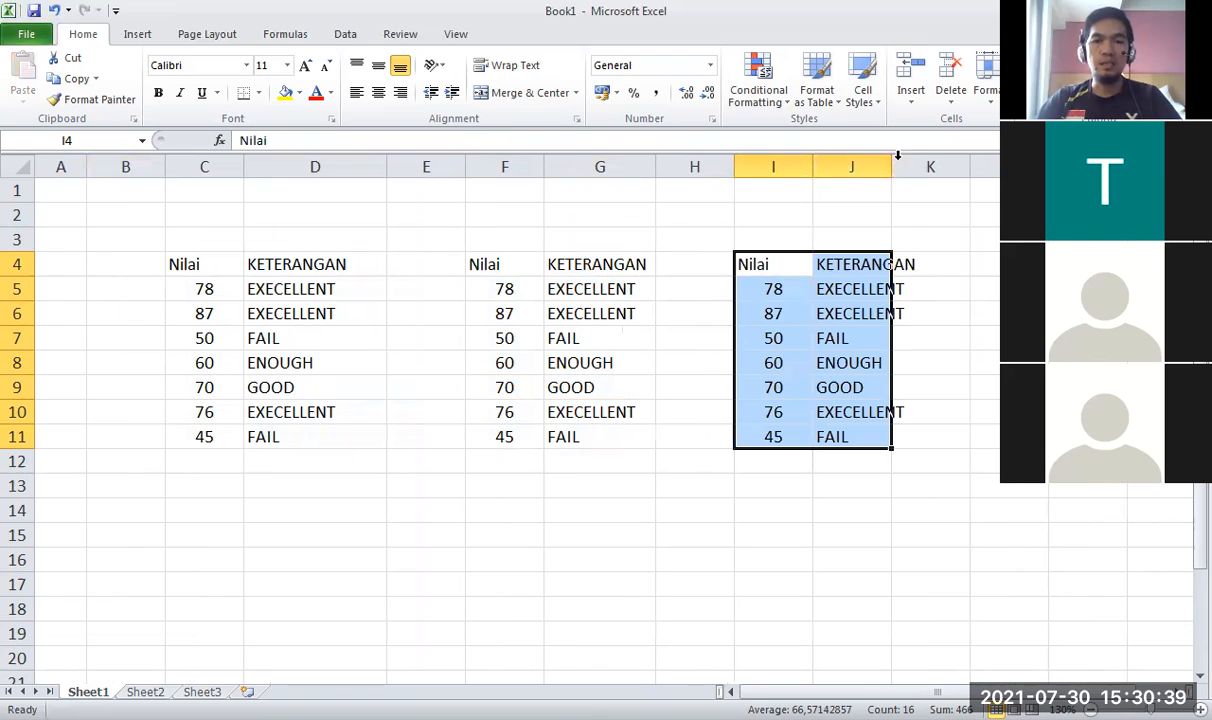
double_click(892, 165)
left_click_drag(465, 166, 433, 166)
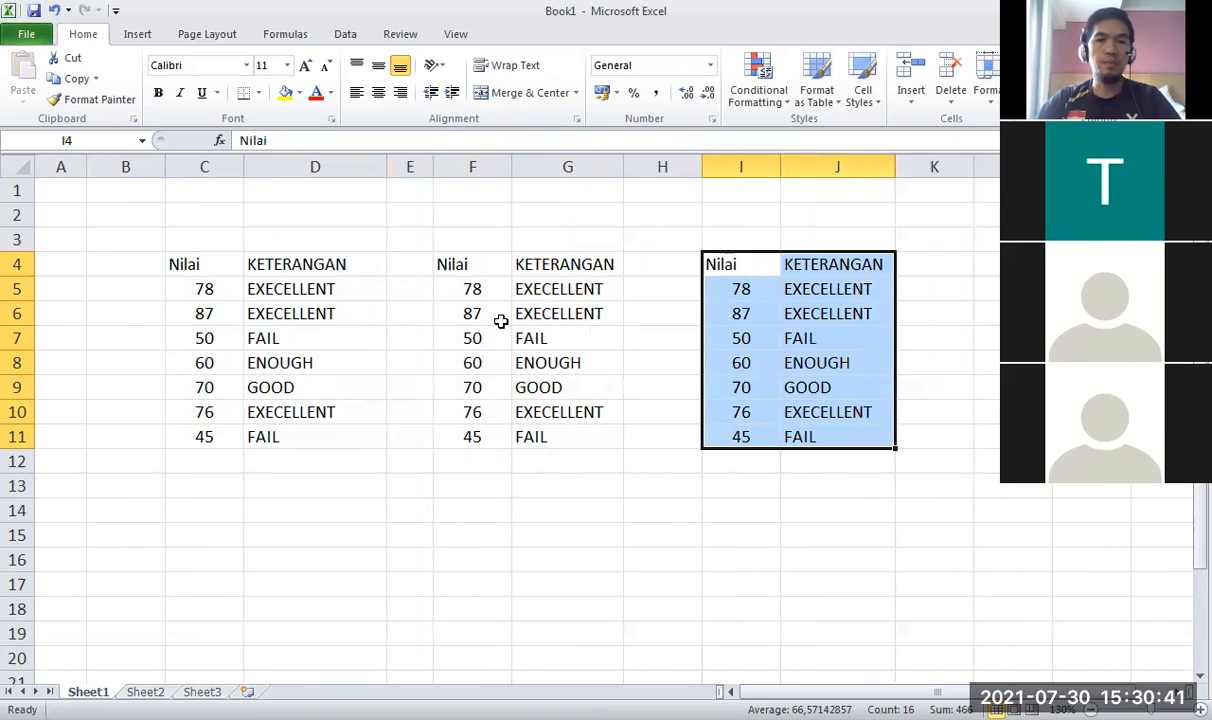
left_click(498, 314)
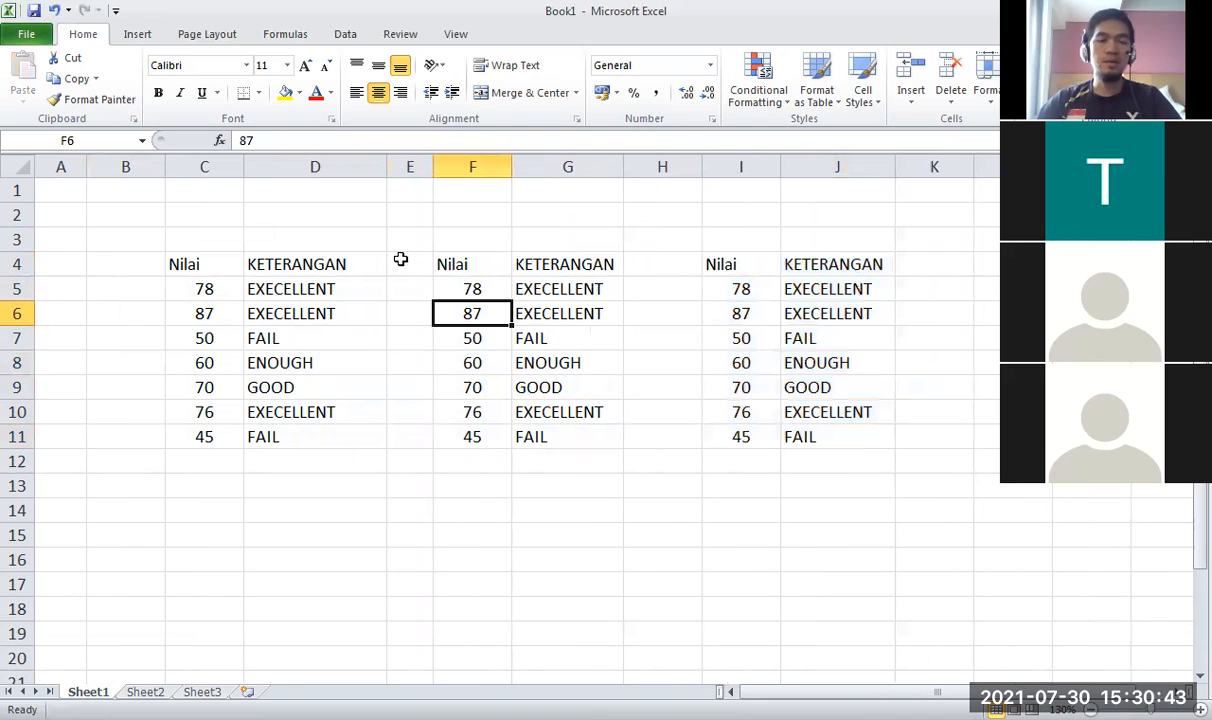
left_click(330, 192)
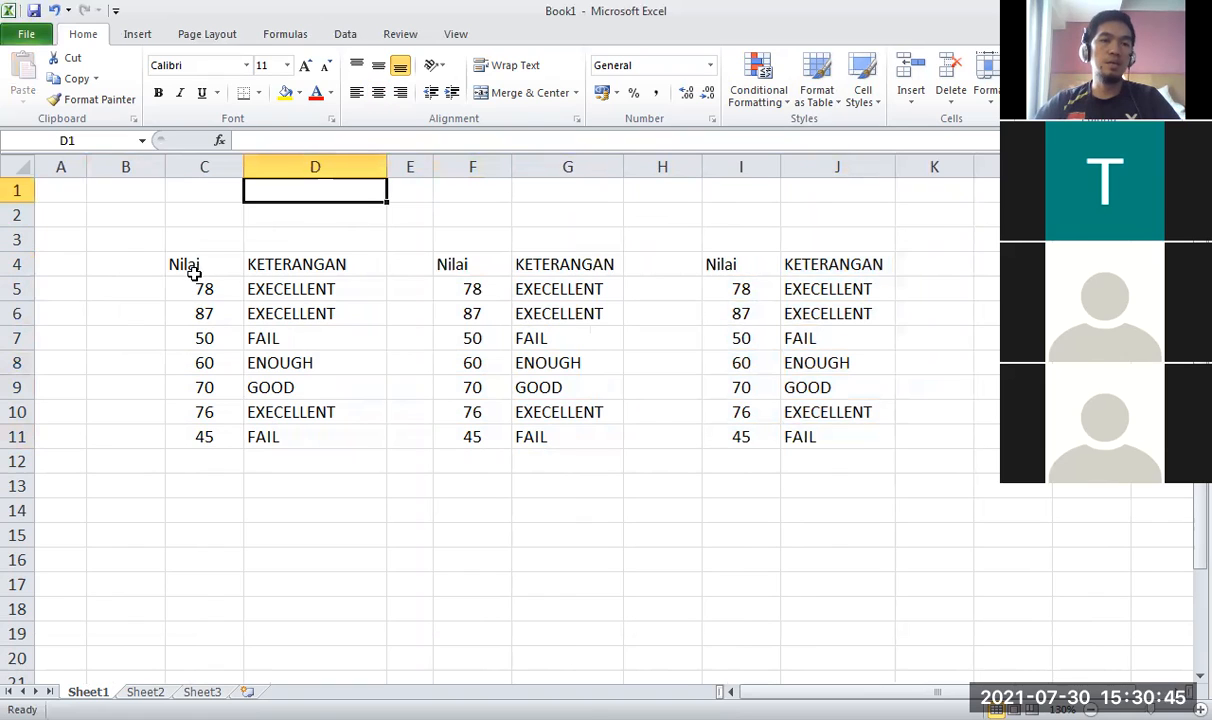
Start a new conditional formatting rule for the Nilai scores in C5:C11.
left_click_drag(193, 288, 203, 432)
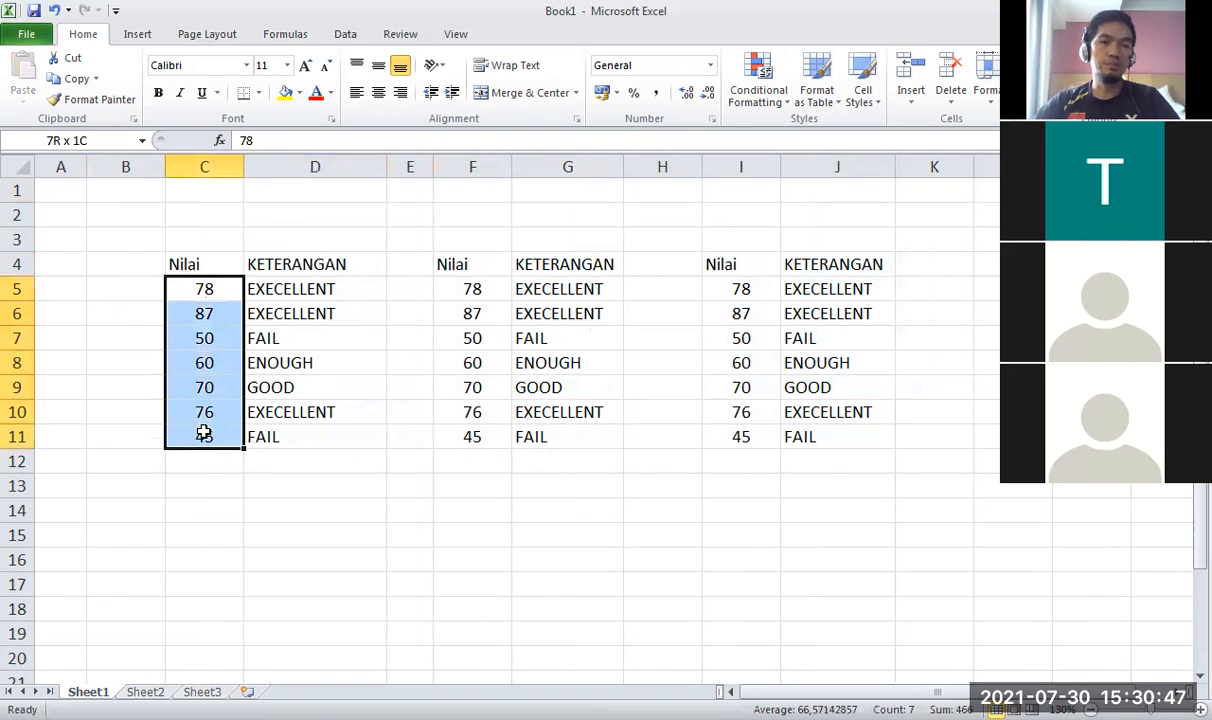
left_click(219, 511)
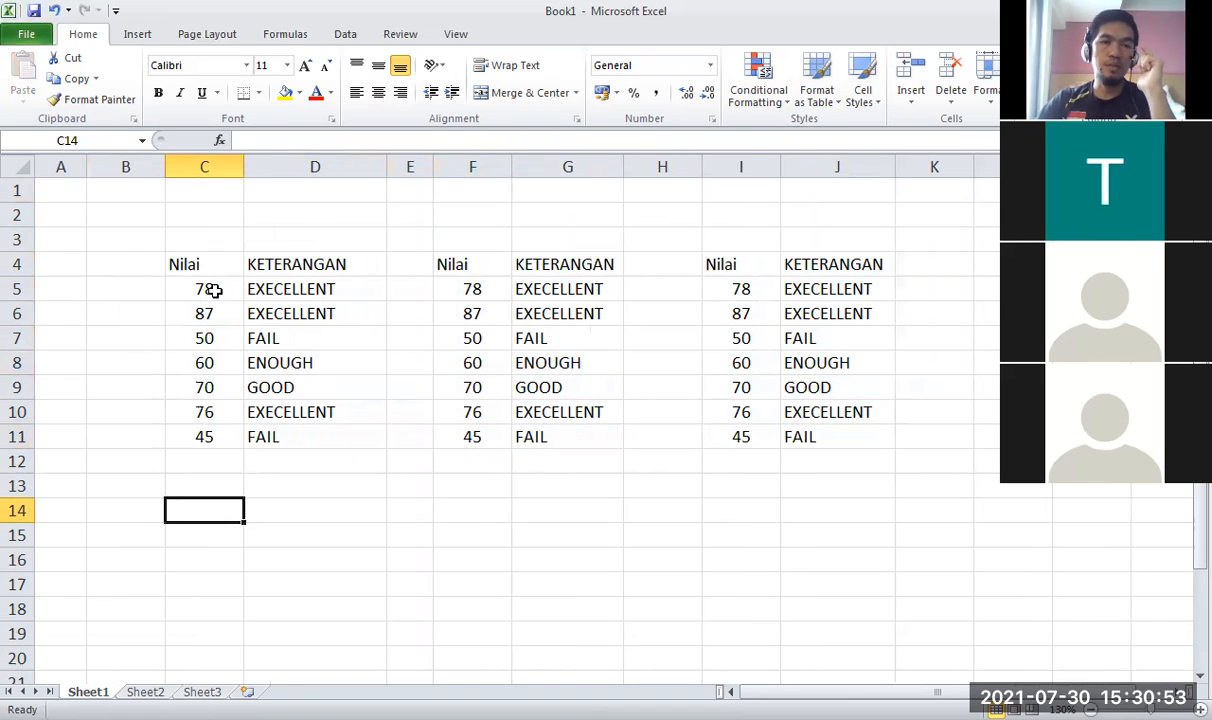
left_click_drag(187, 282, 182, 432)
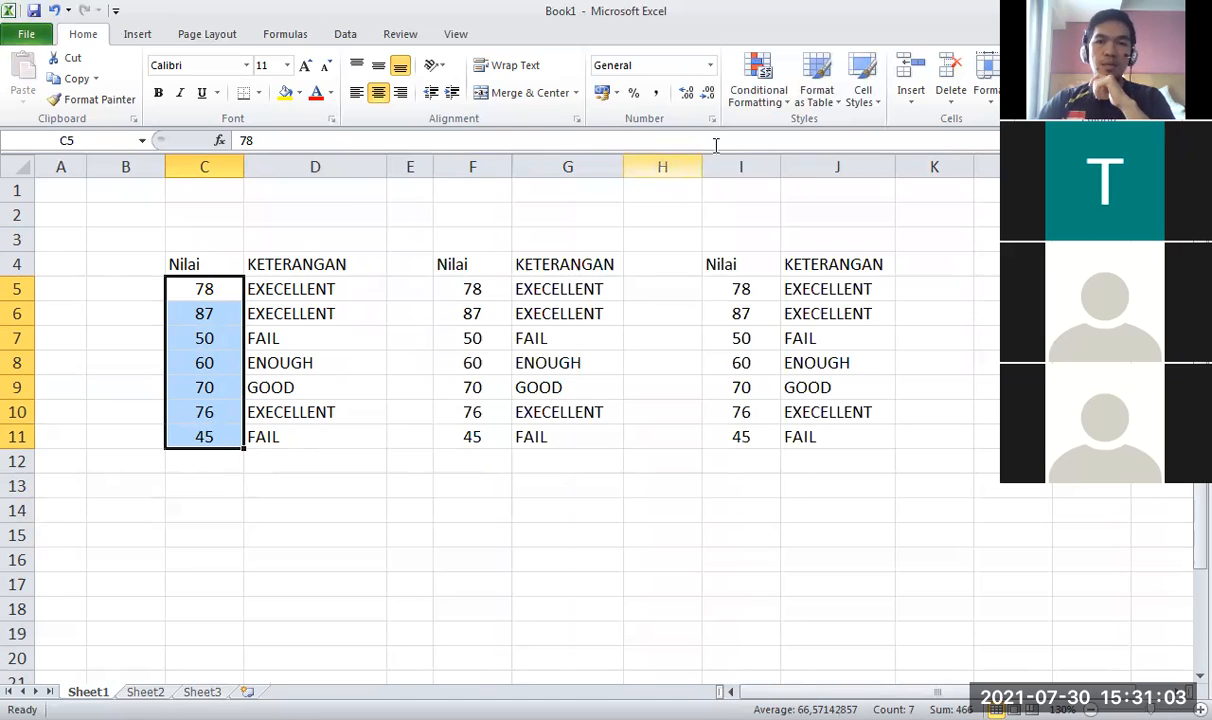
left_click(777, 112)
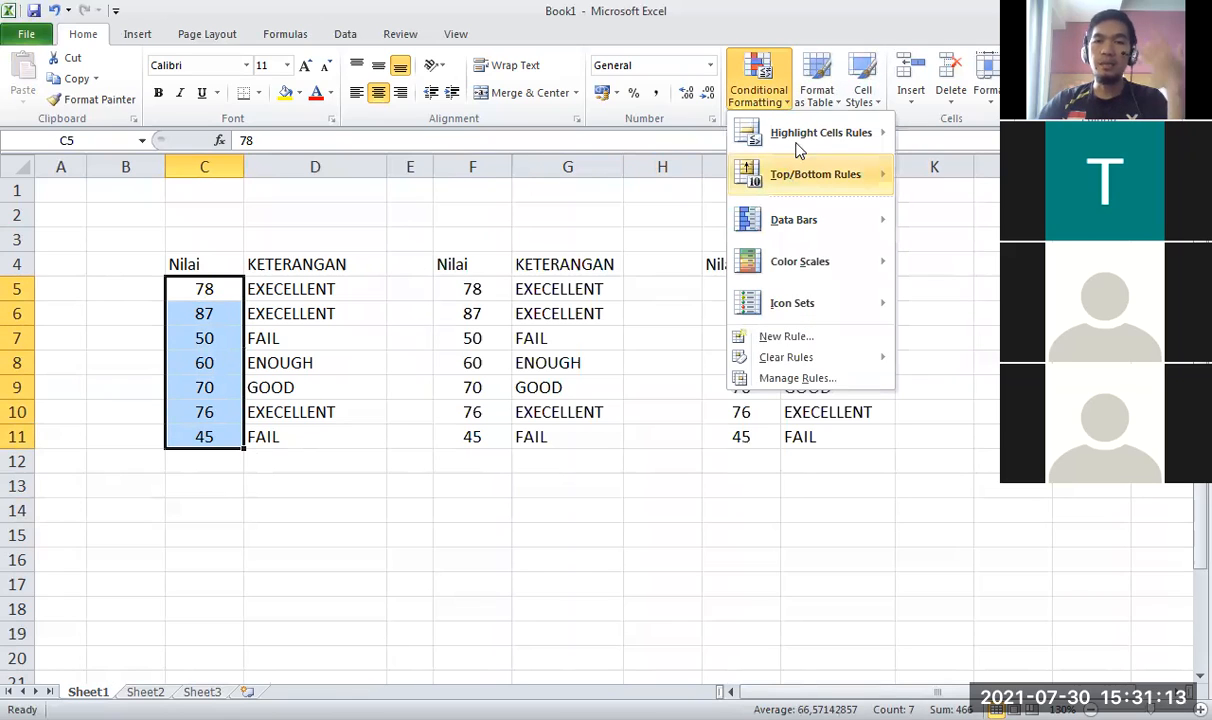
mouse_move(800, 149)
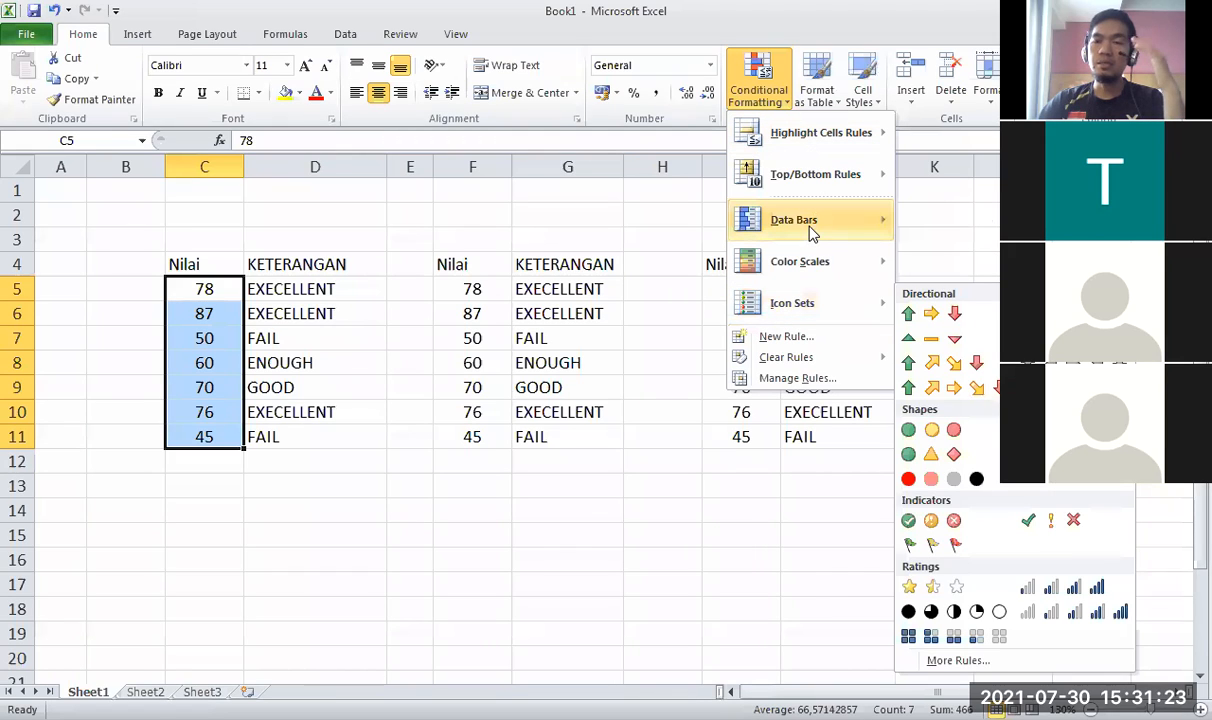
mouse_move(818, 178)
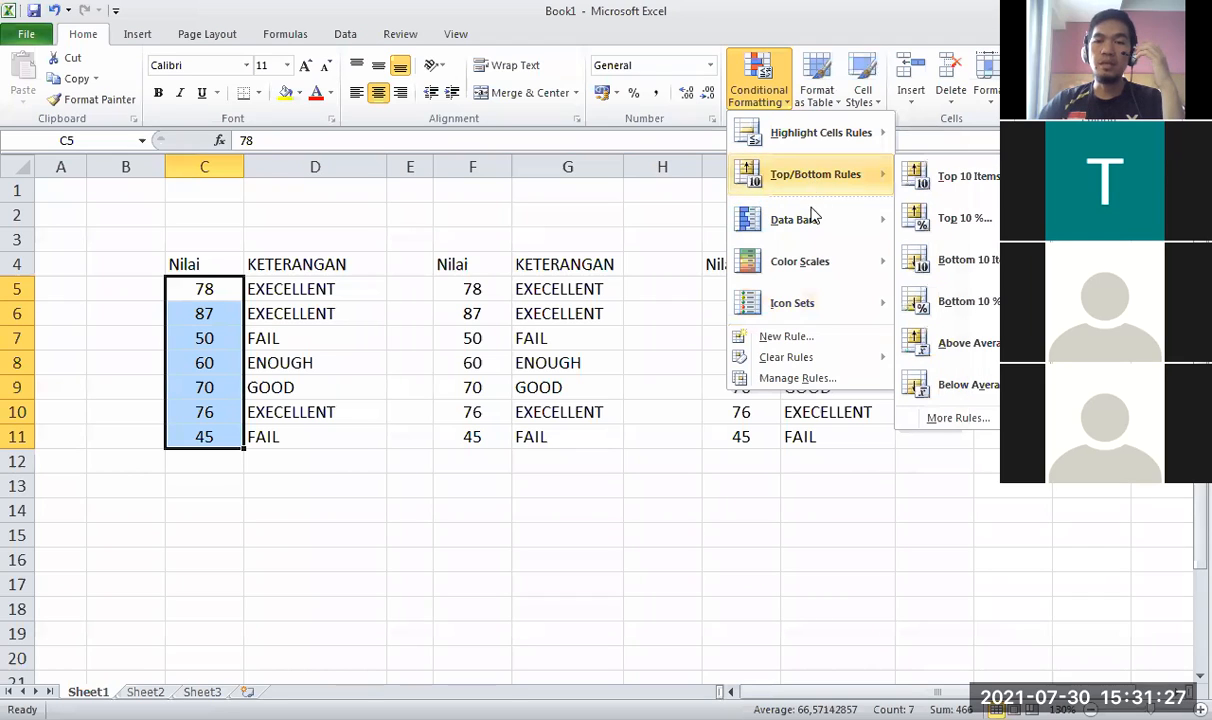
left_click(786, 336)
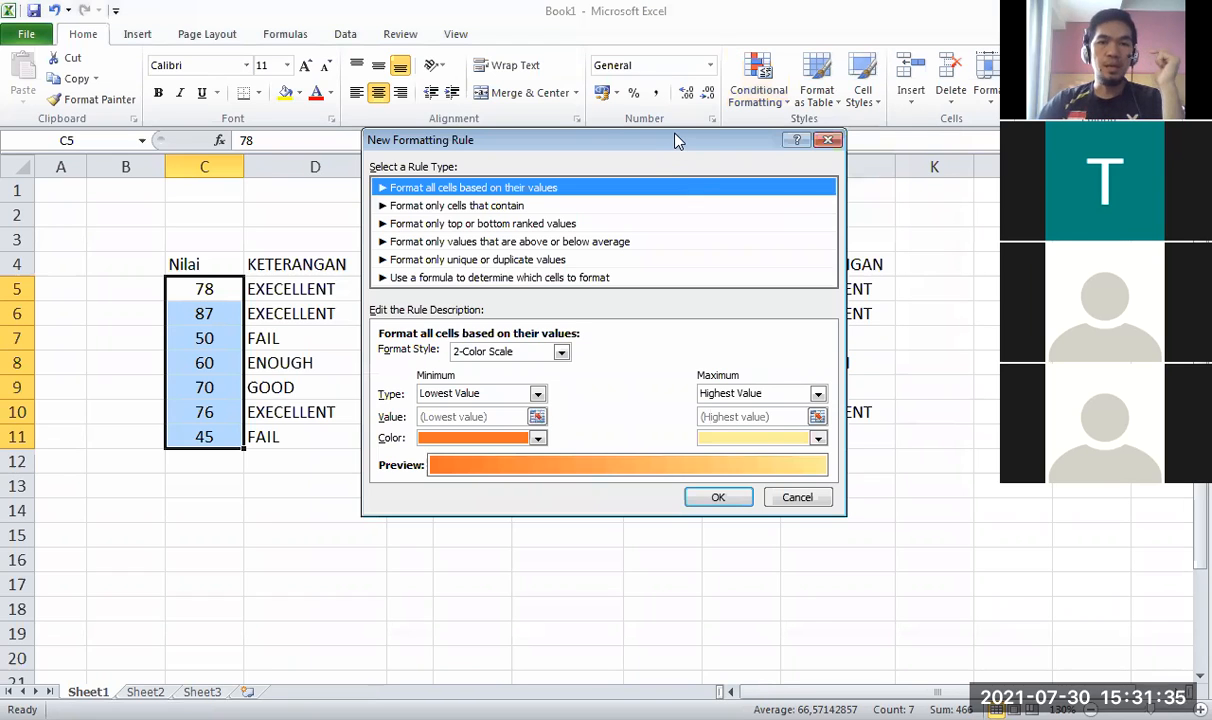
left_click_drag(674, 141, 688, 153)
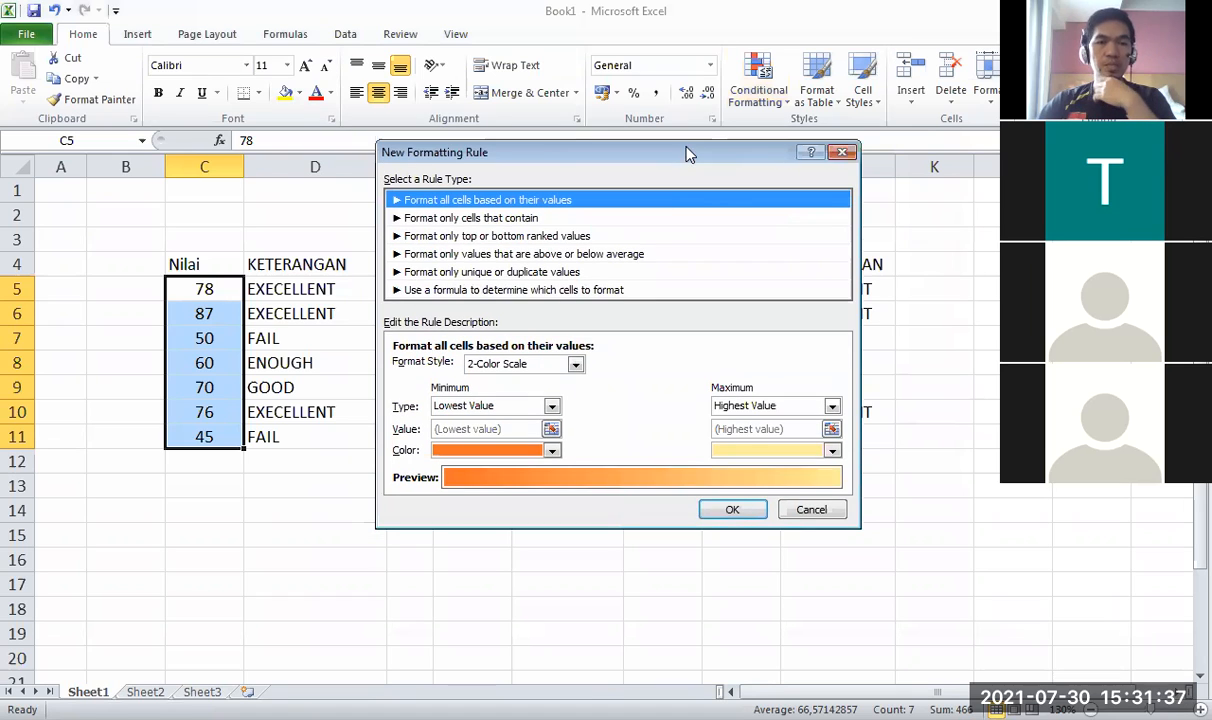
left_click_drag(688, 153, 691, 133)
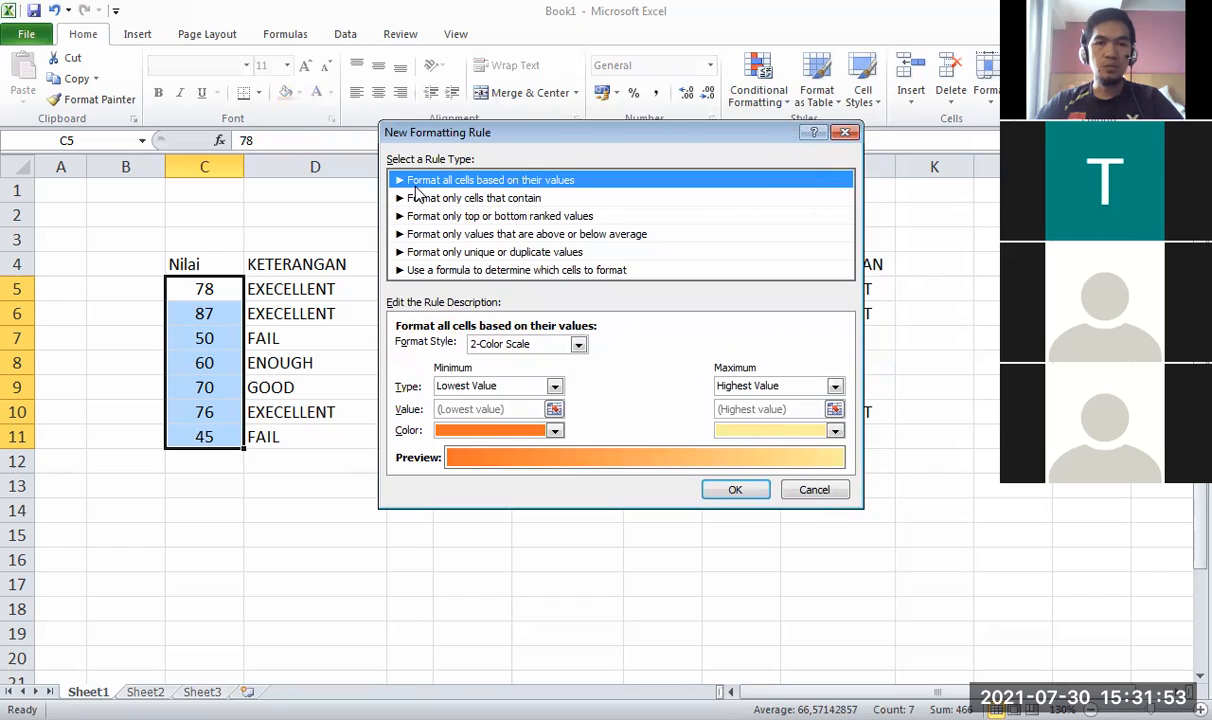
Browse the available rule types and choose Format only cells that contain.
left_click(490, 202)
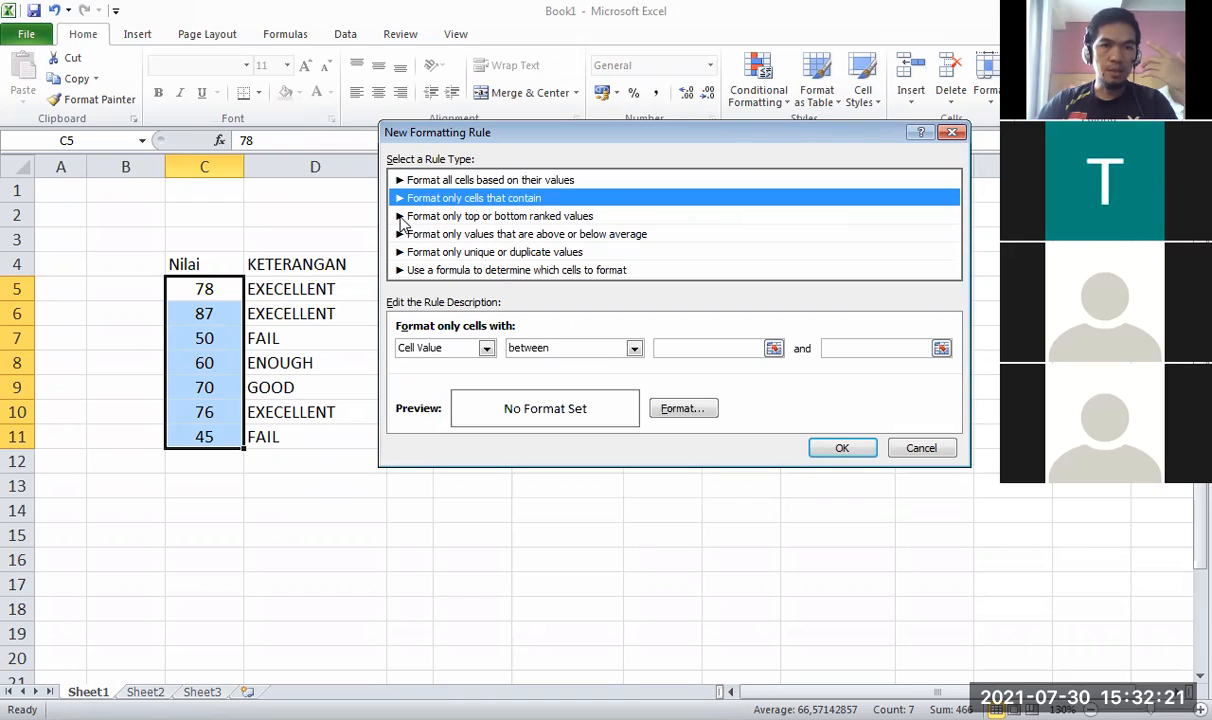
left_click(410, 180)
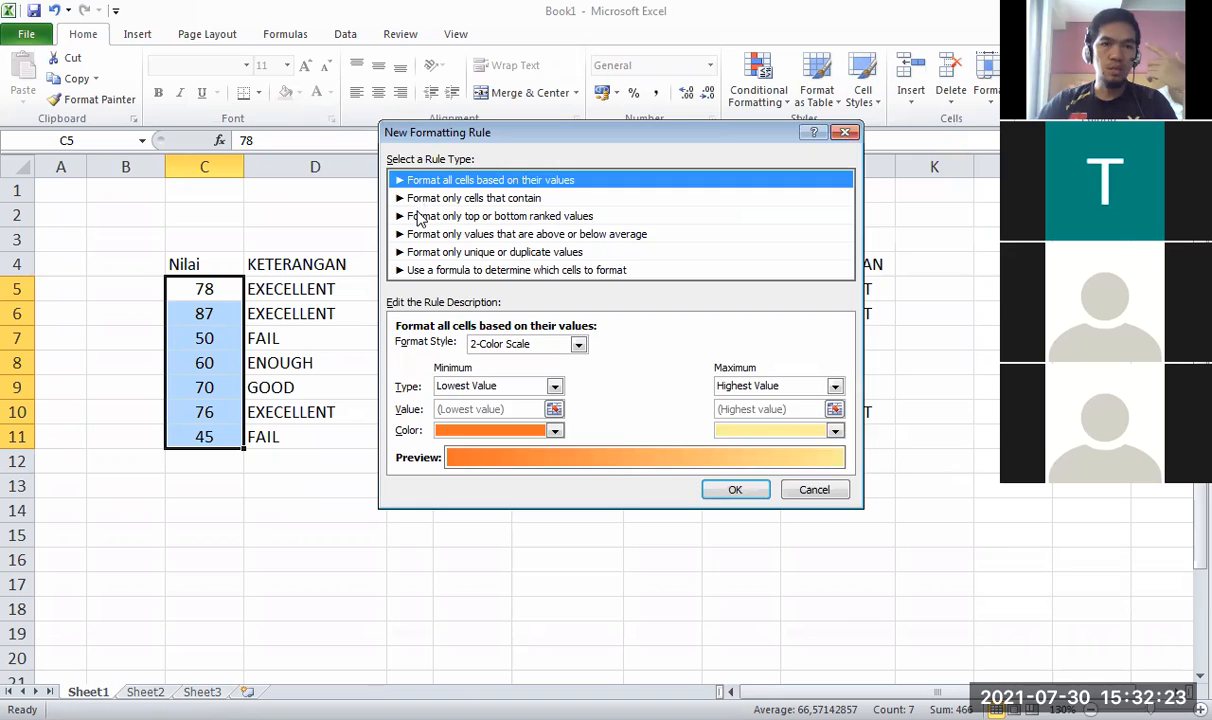
left_click(419, 198)
left_click(421, 234)
left_click(424, 252)
left_click(426, 270)
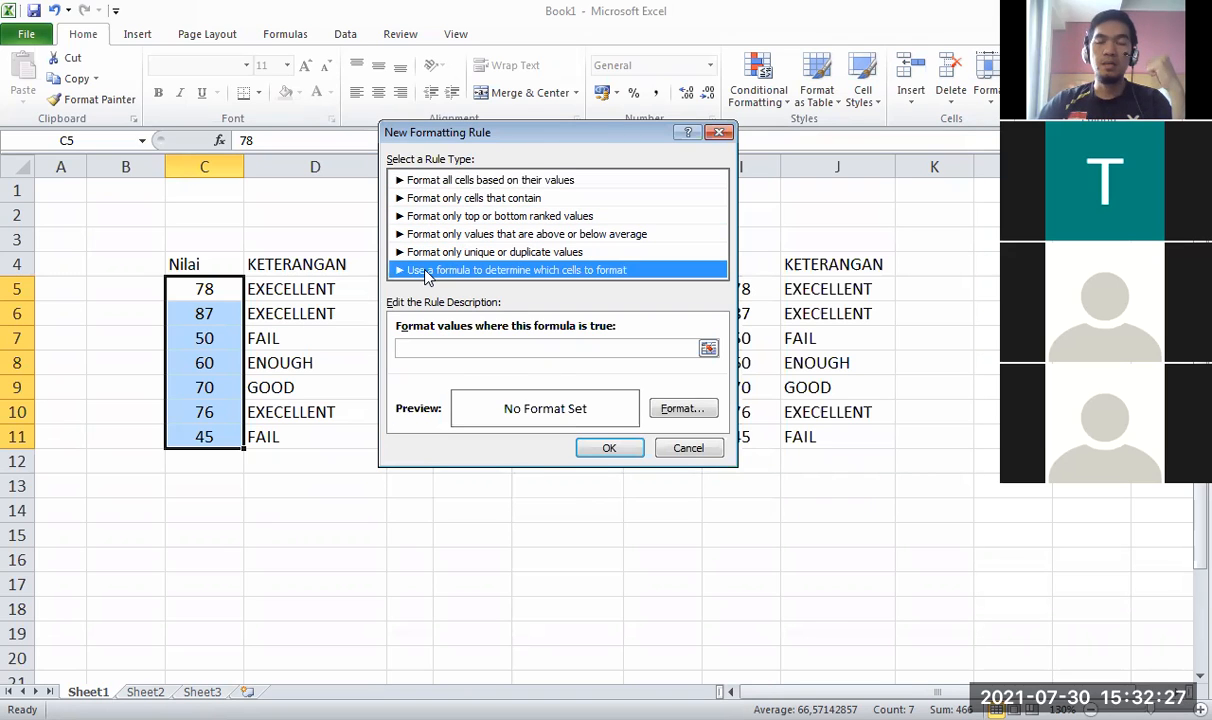
left_click(428, 199)
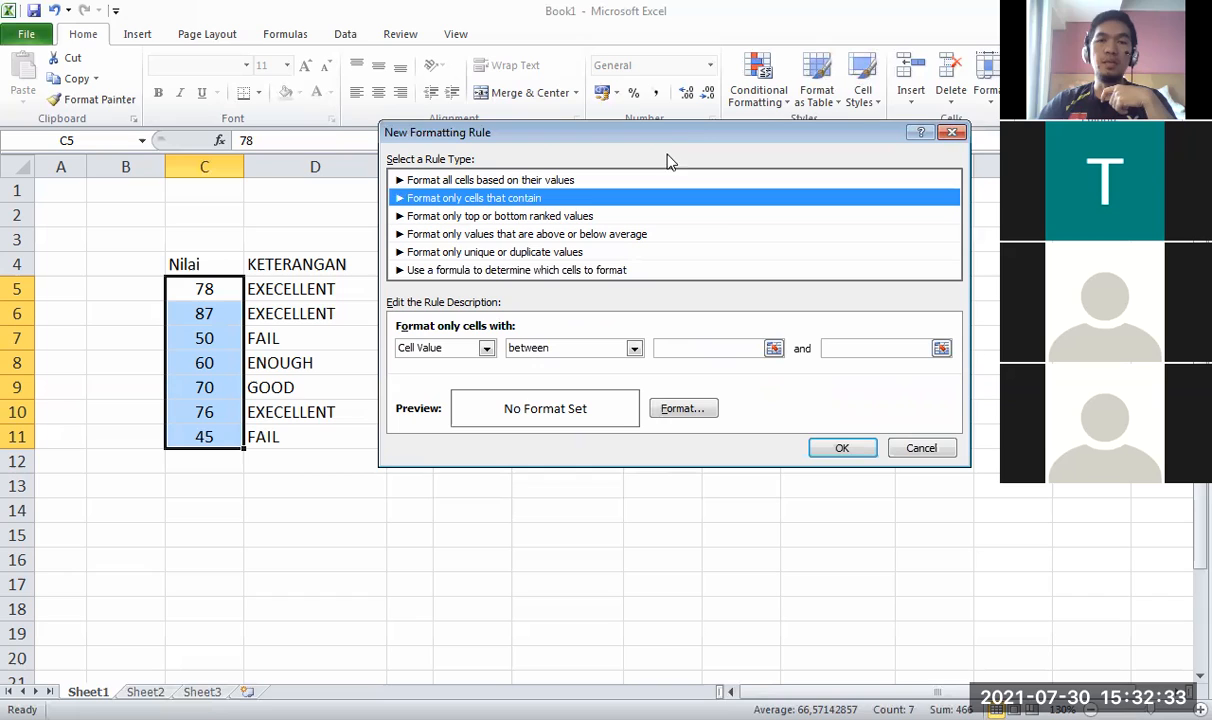
left_click_drag(700, 135, 655, 138)
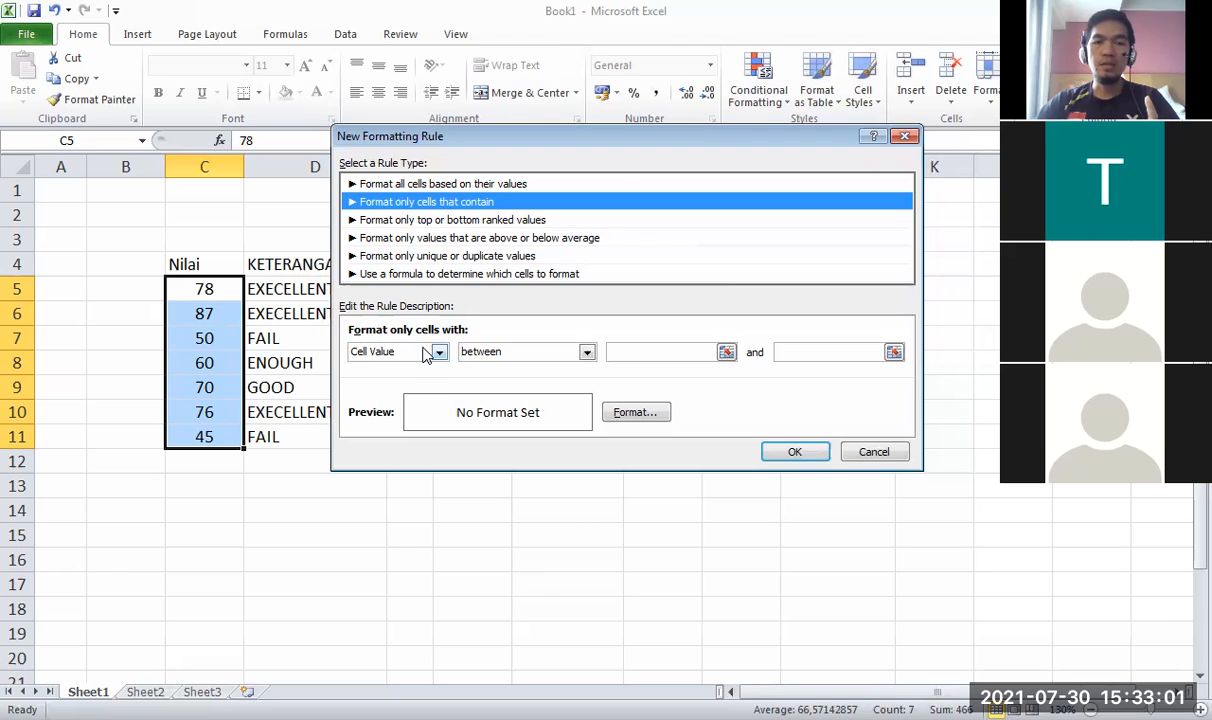
Examine the comparison operators offered for the cell value condition against the Nilai scores.
left_click(587, 355)
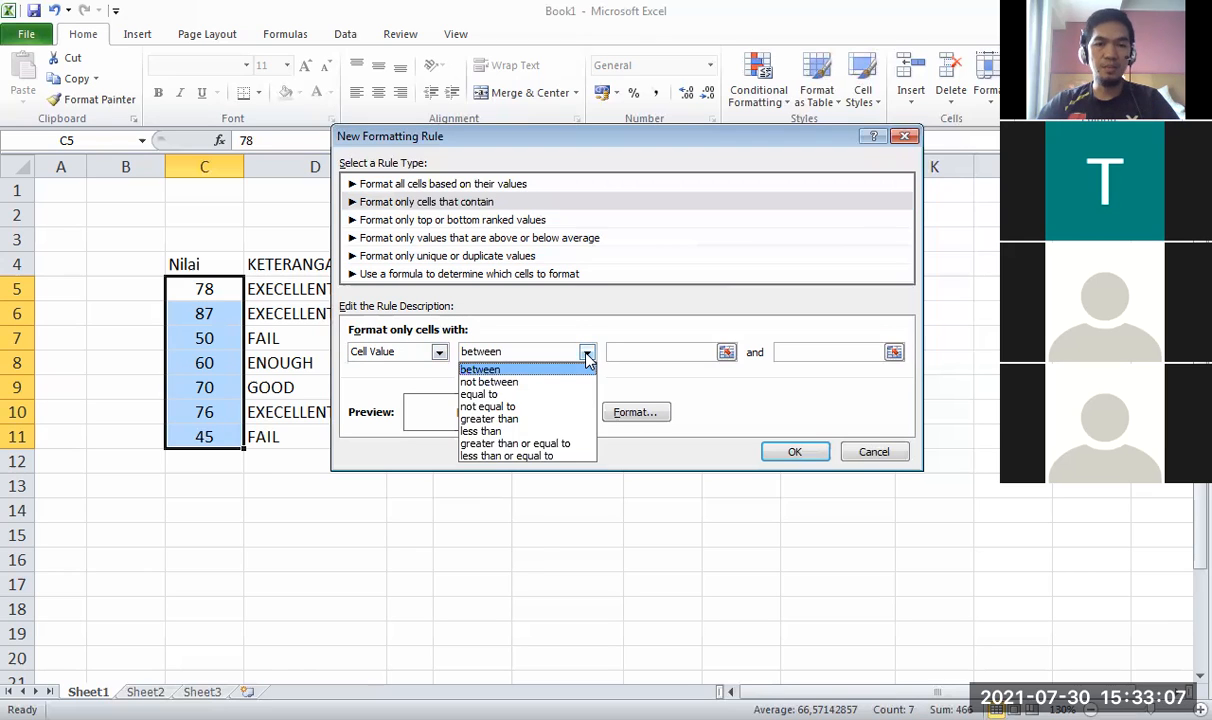
left_click(590, 352)
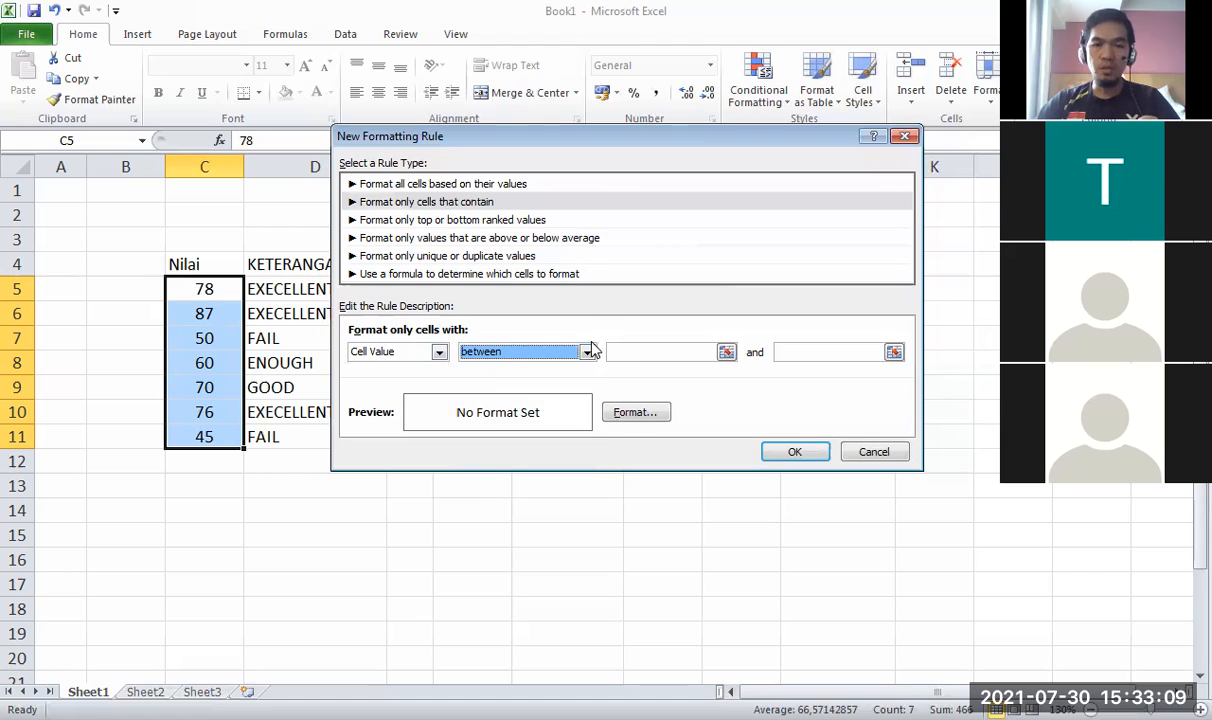
left_click(587, 355)
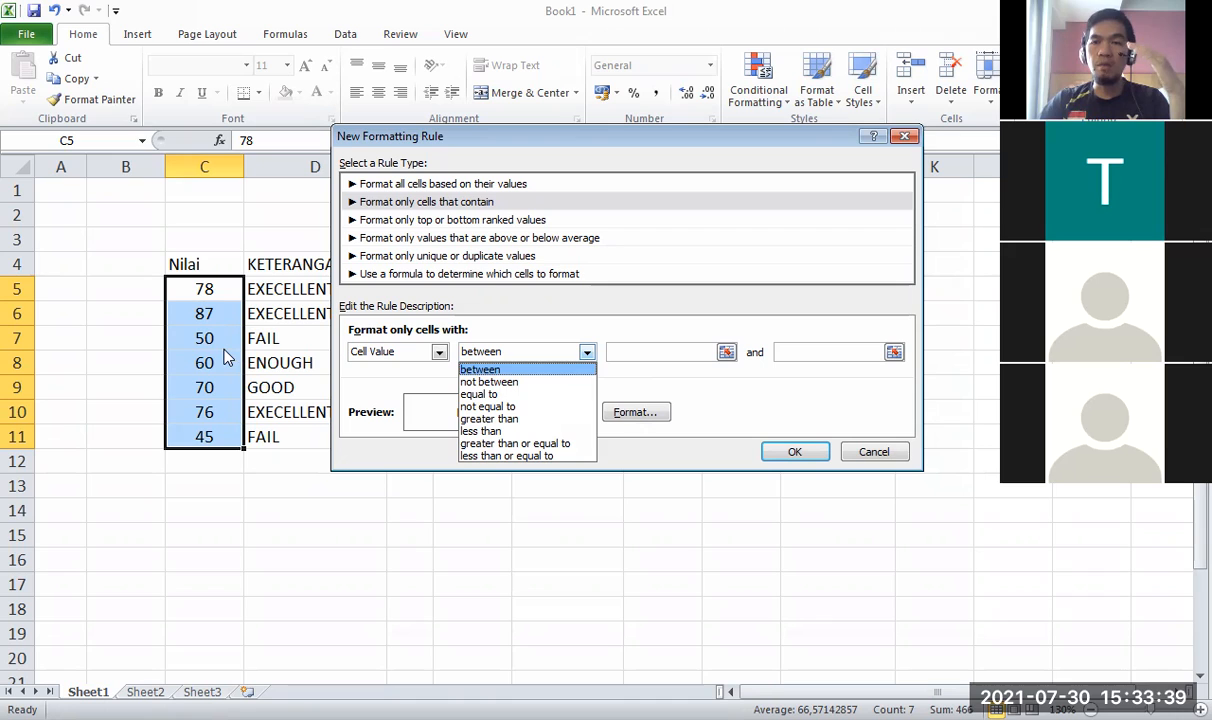
left_click(518, 333)
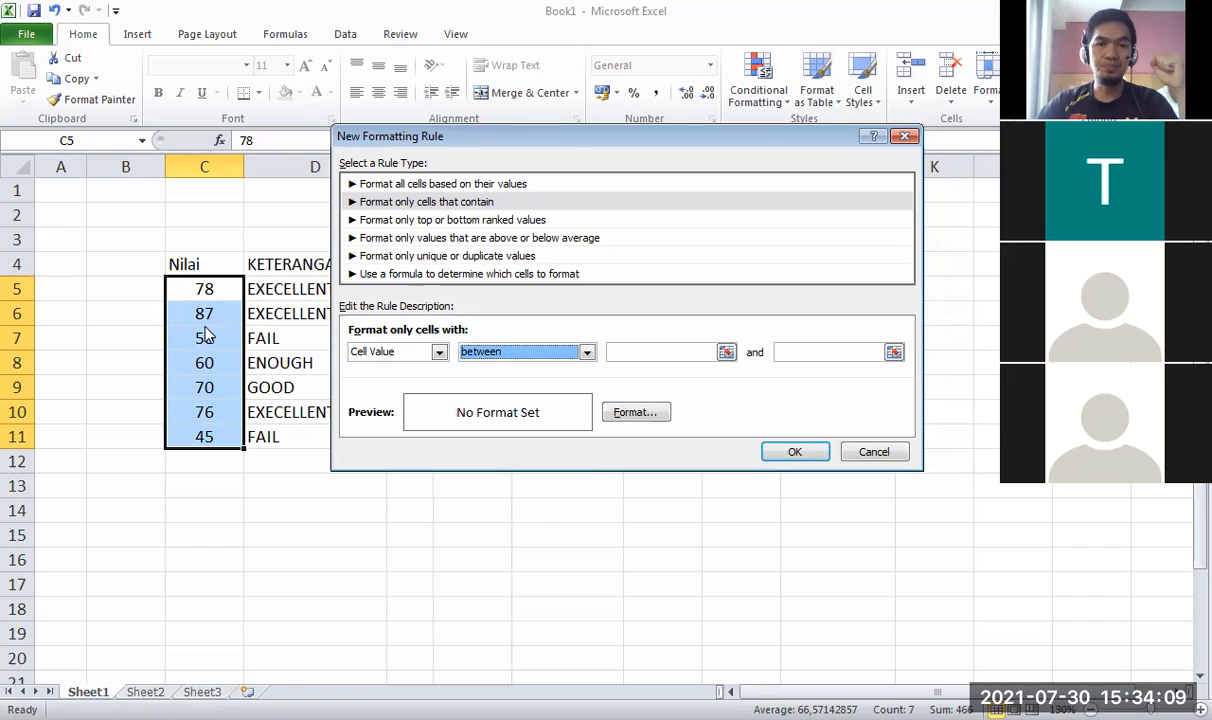
left_click(586, 353)
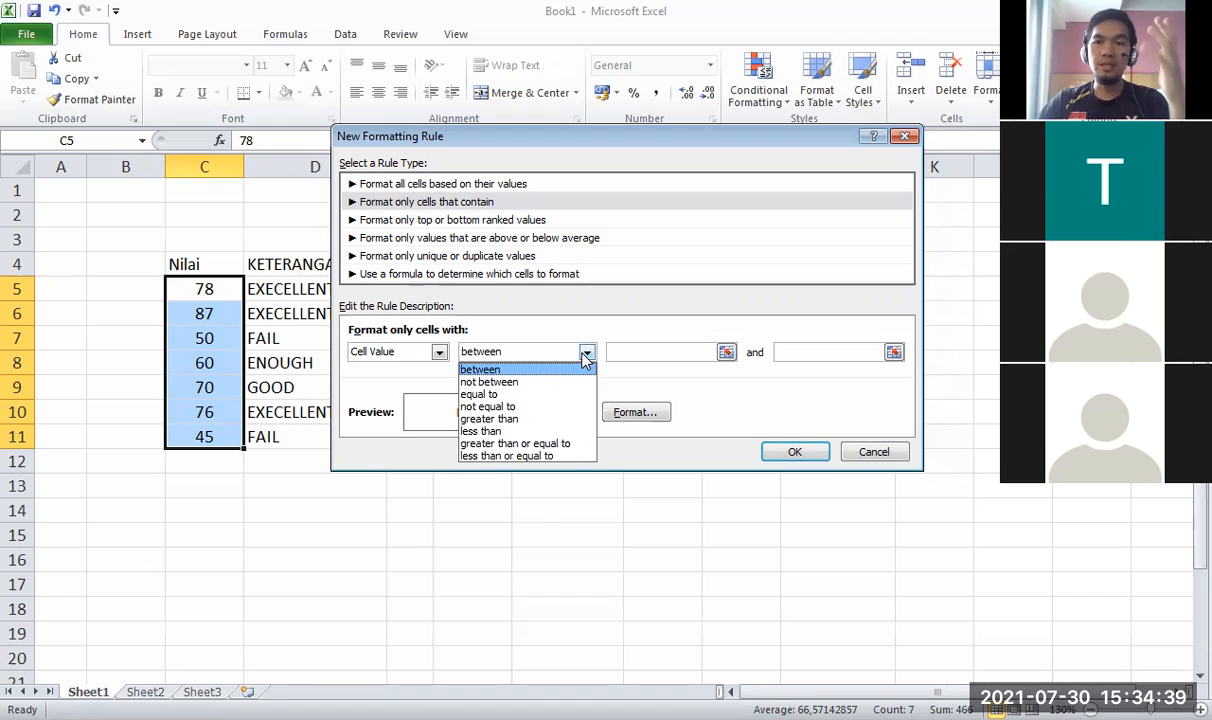
left_click(730, 143)
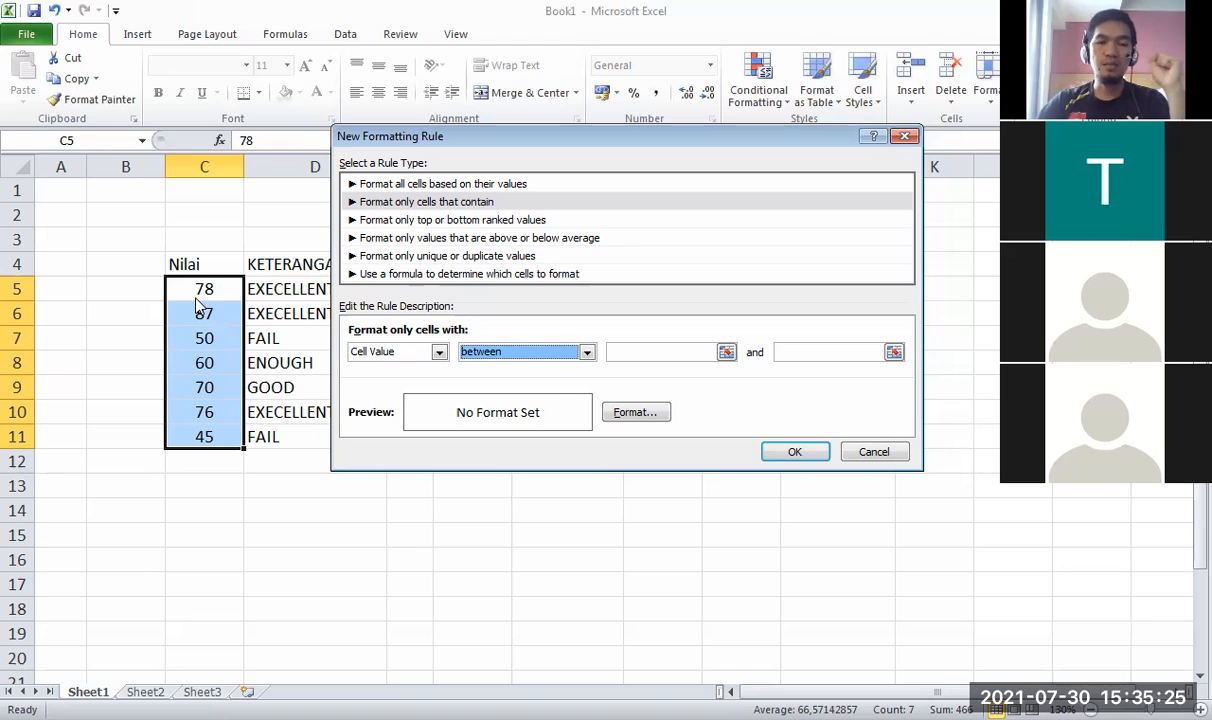
Set the rule's condition to cell value less than 75.
left_click(587, 352)
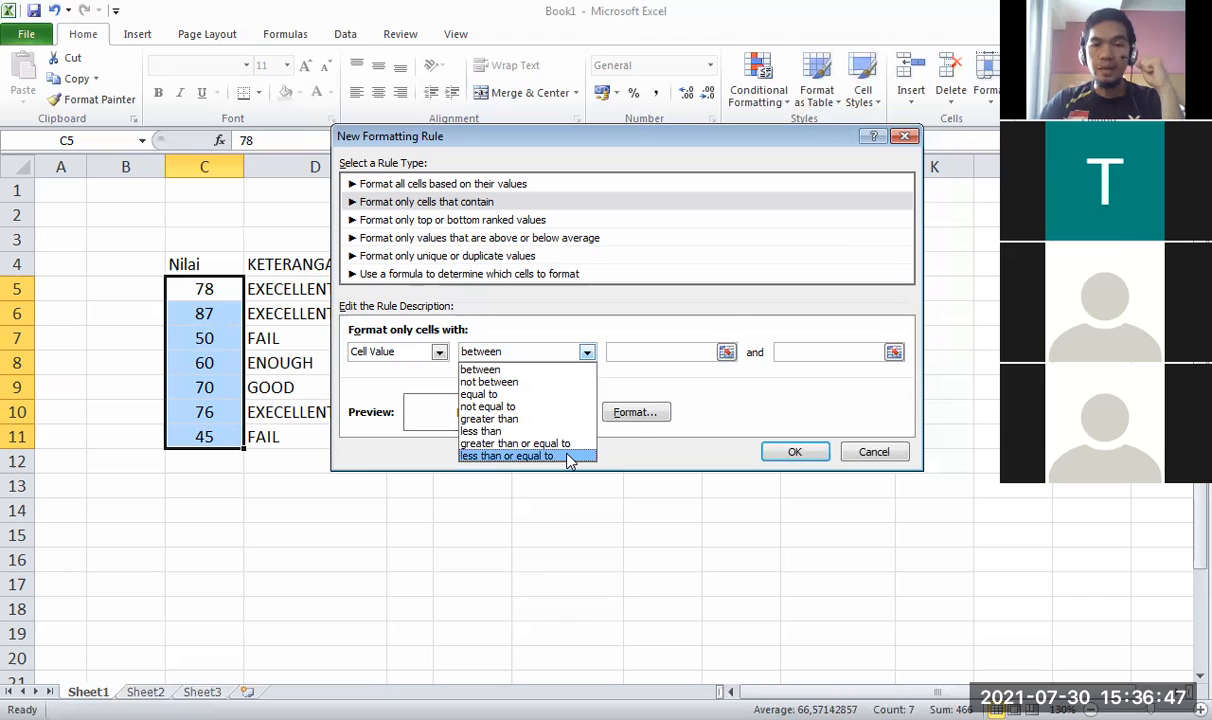
left_click(564, 432)
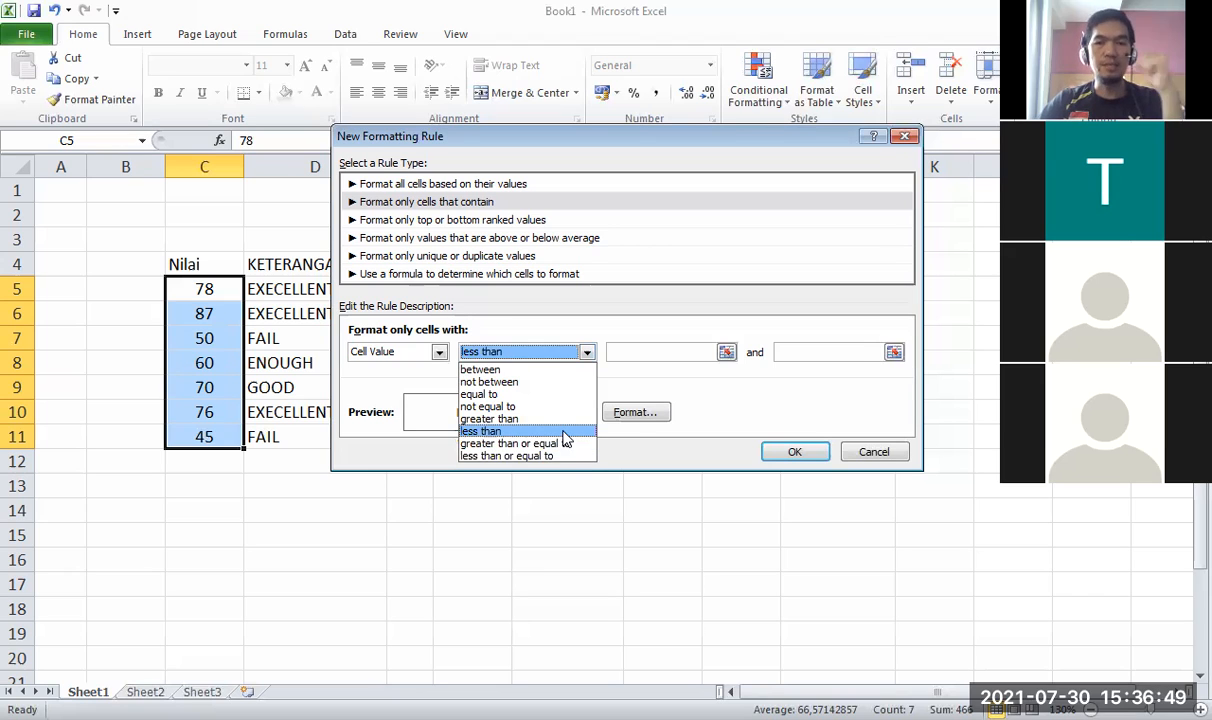
left_click(564, 432)
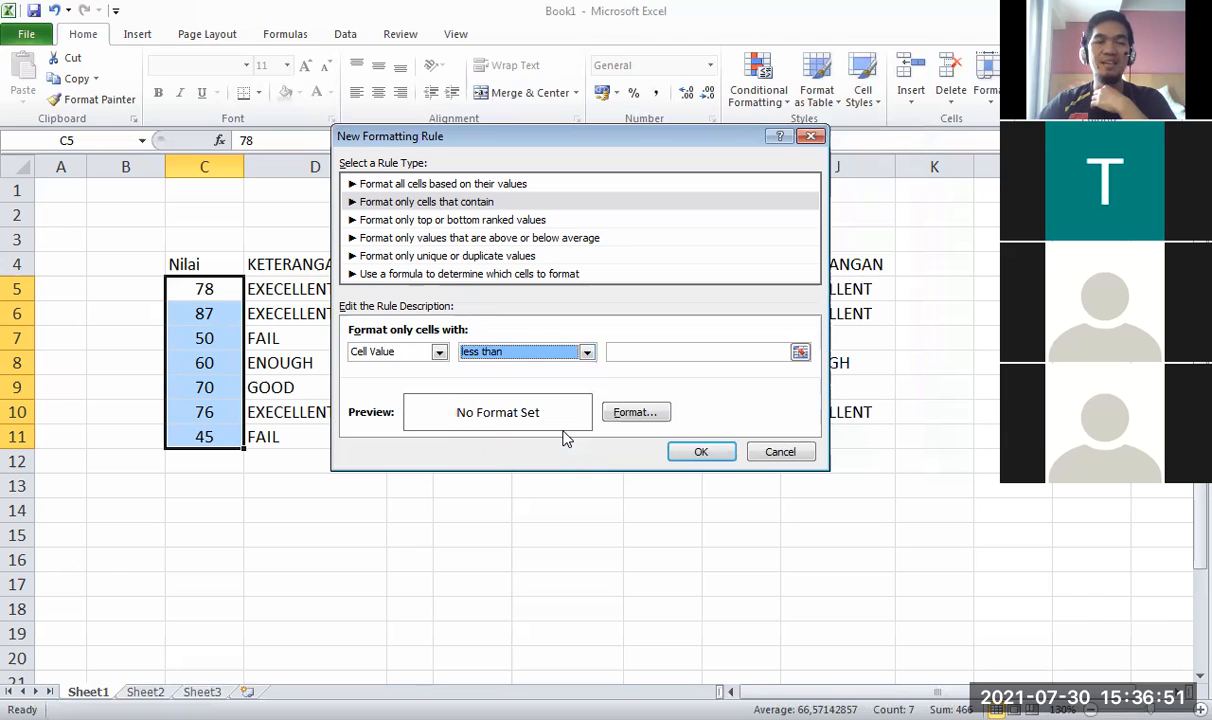
left_click(659, 352)
type("75")
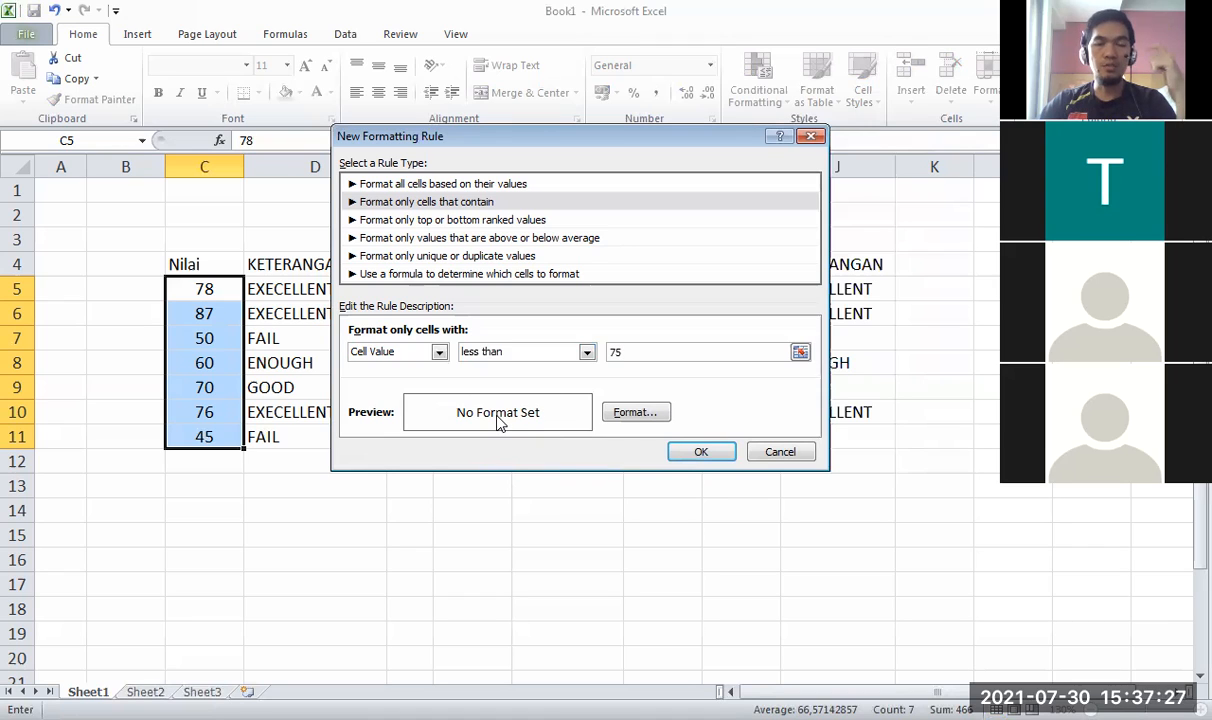
left_click(650, 418)
left_click(653, 414)
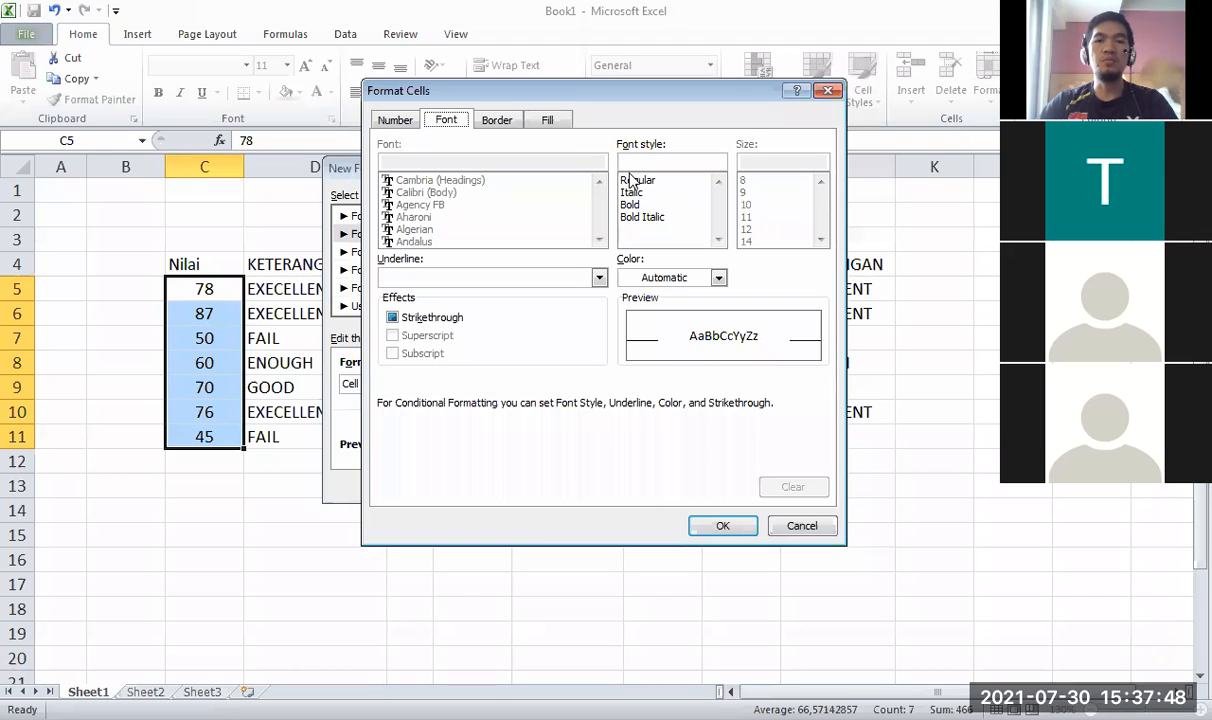
left_click(755, 531)
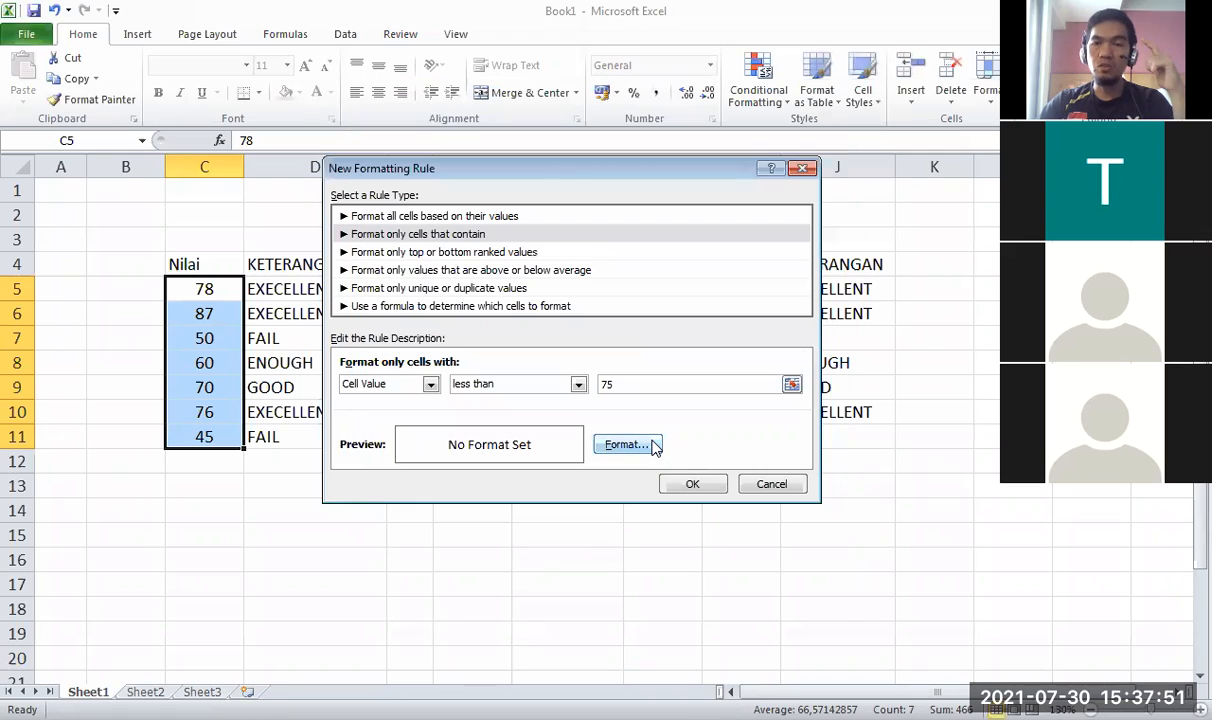
Give the less-than-75 rule a bright red background fill.
left_click(655, 447)
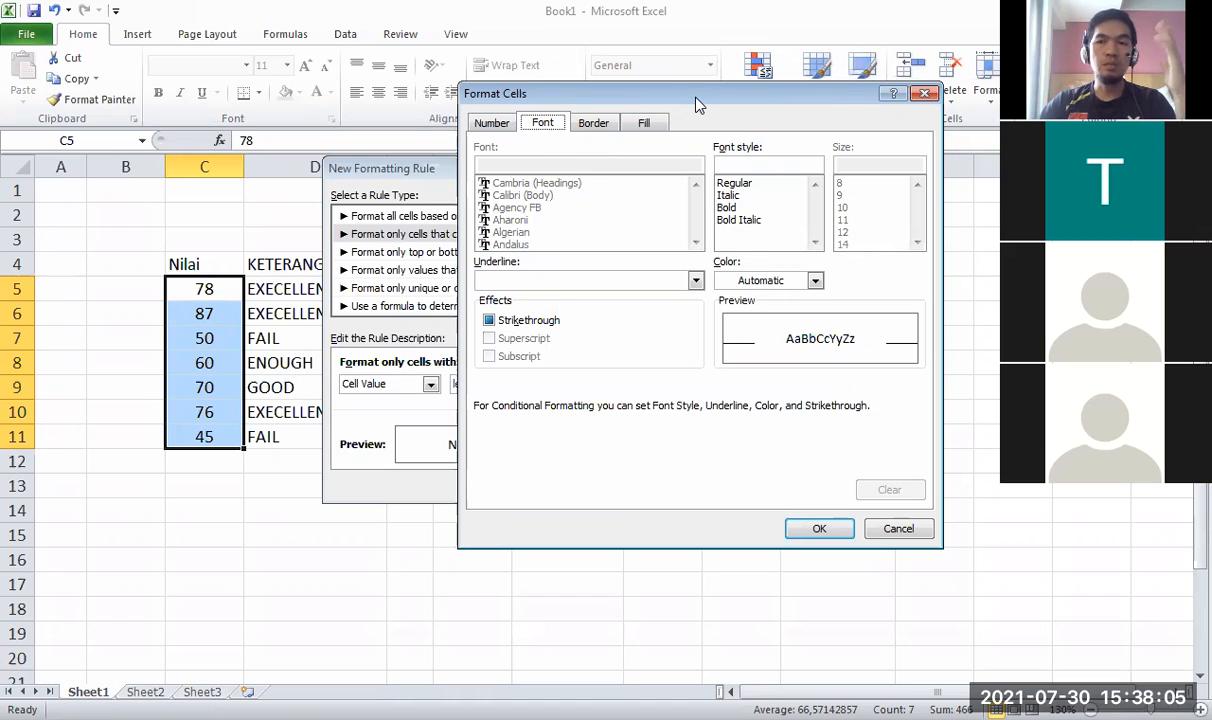
left_click(646, 123)
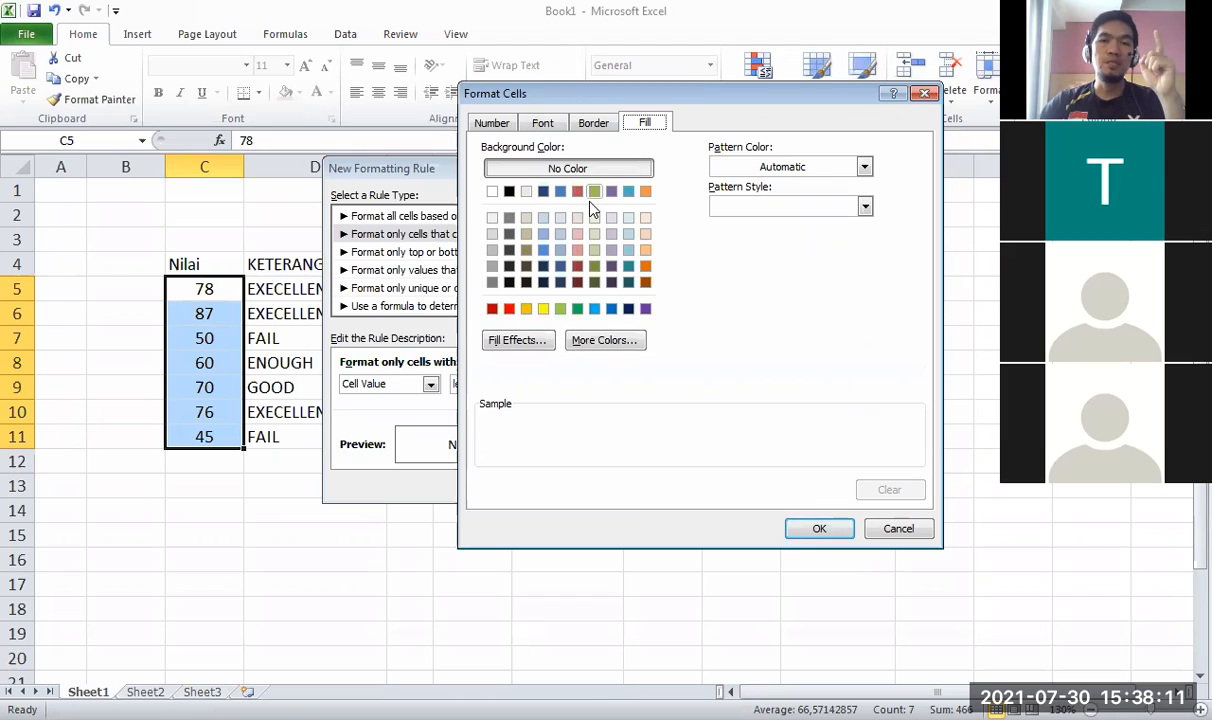
left_click(510, 310)
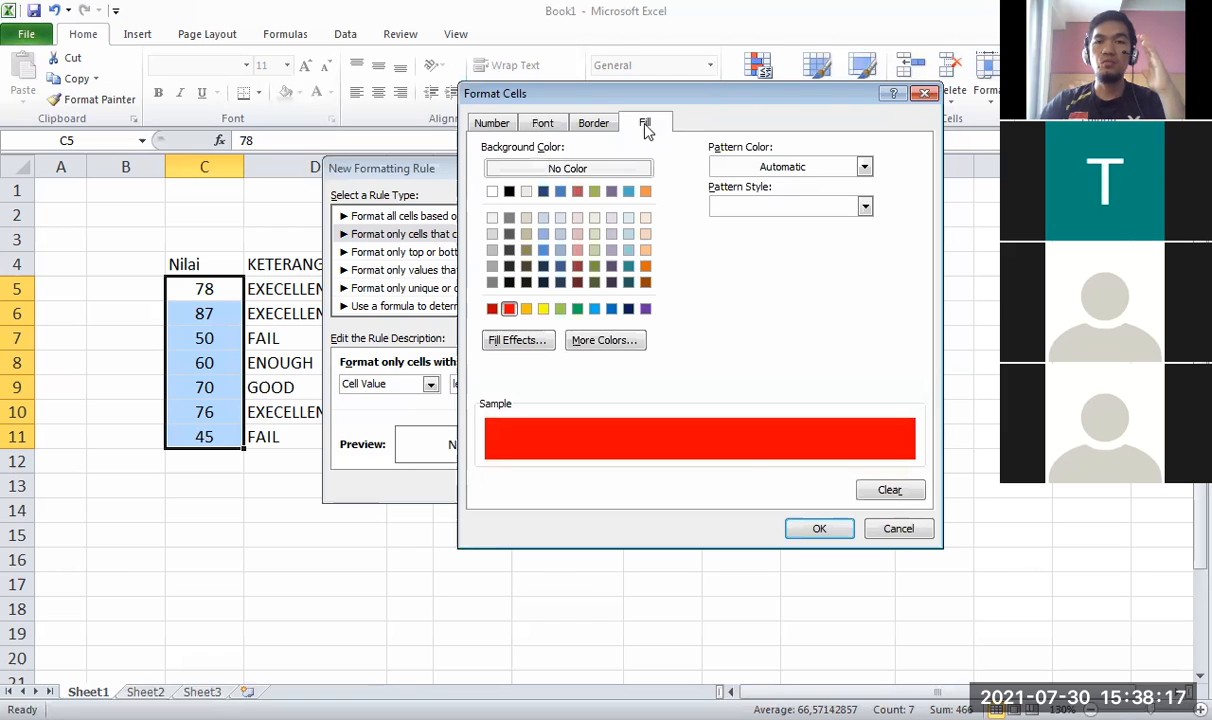
left_click(815, 532)
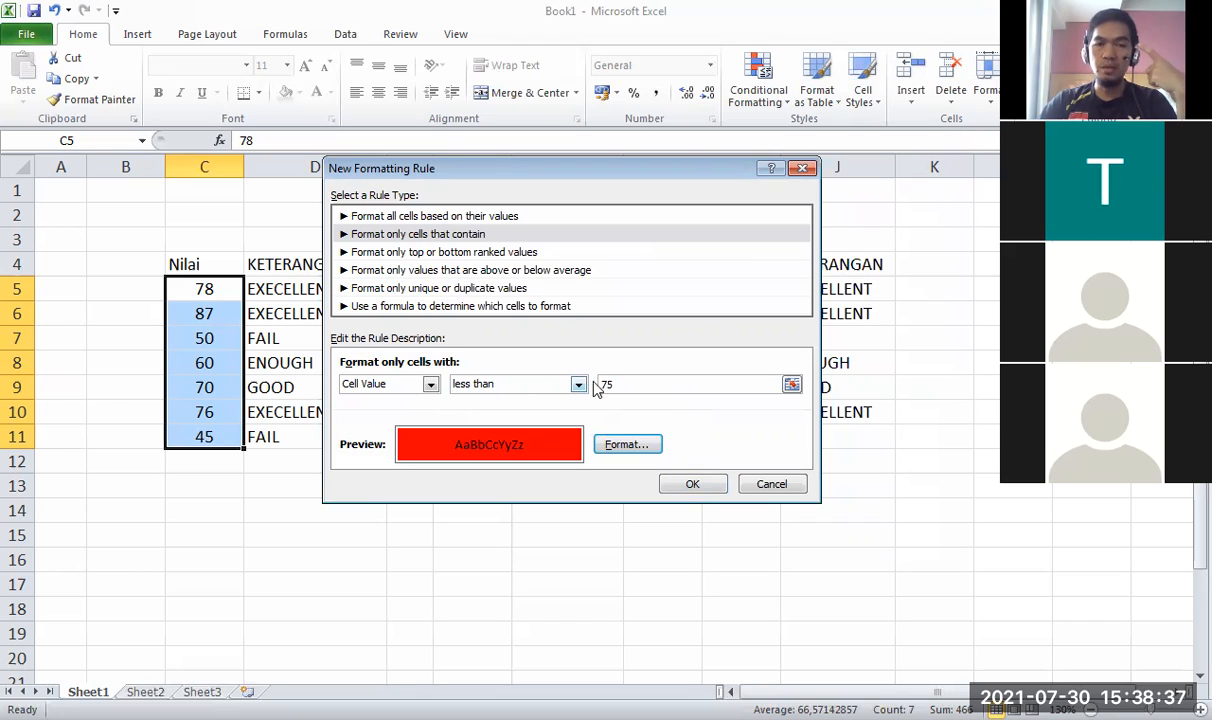
Review the less than operator and the comparison value 75 in the rule's condition.
left_click(577, 384)
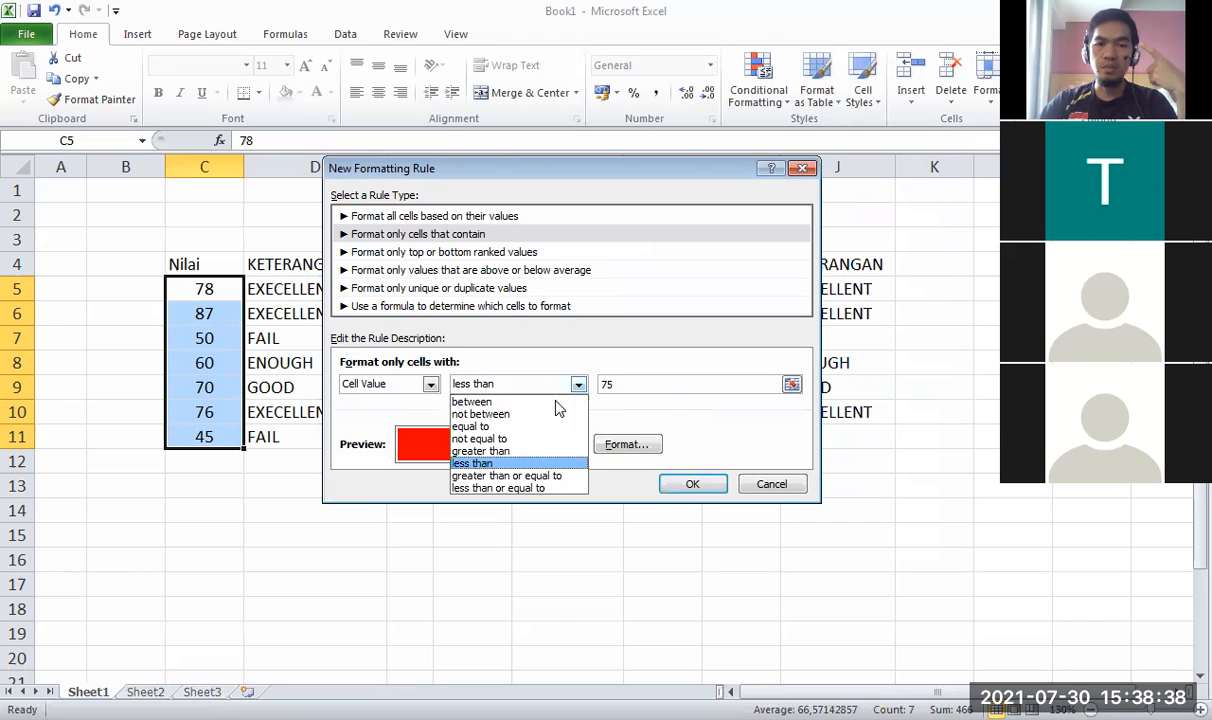
left_click(533, 465)
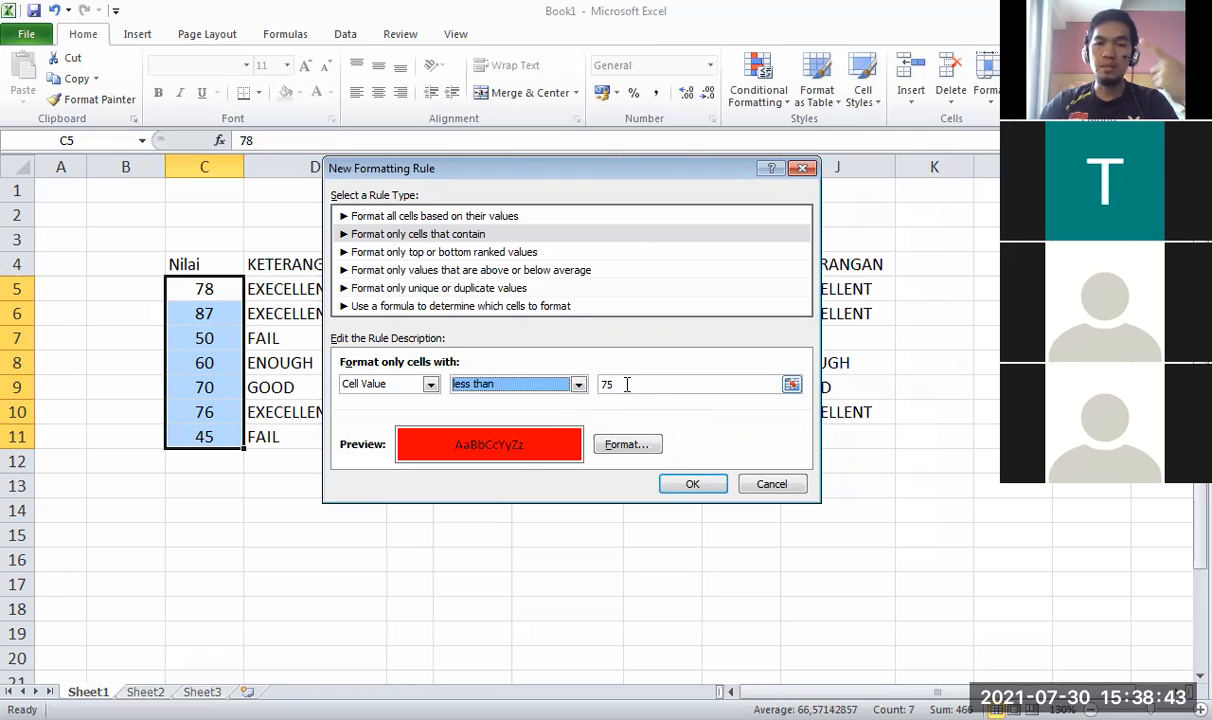
left_click(627, 384)
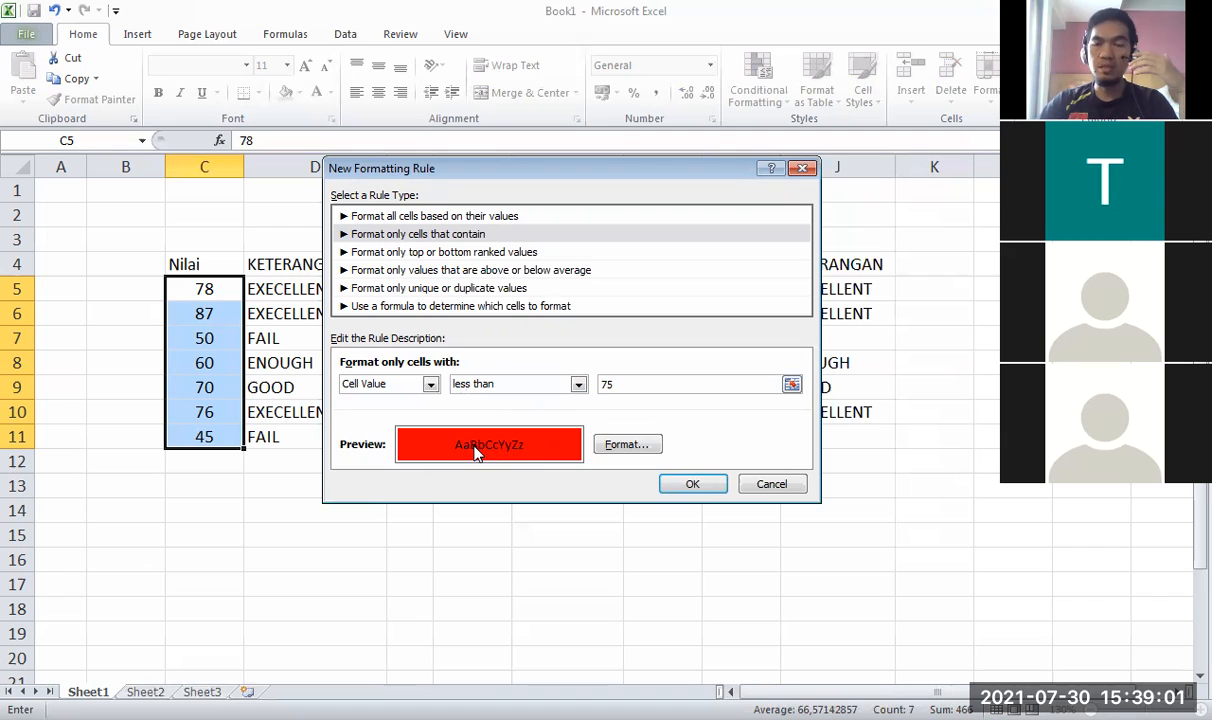
Set the font color of the less-than-75 rule's format to white.
left_click(650, 444)
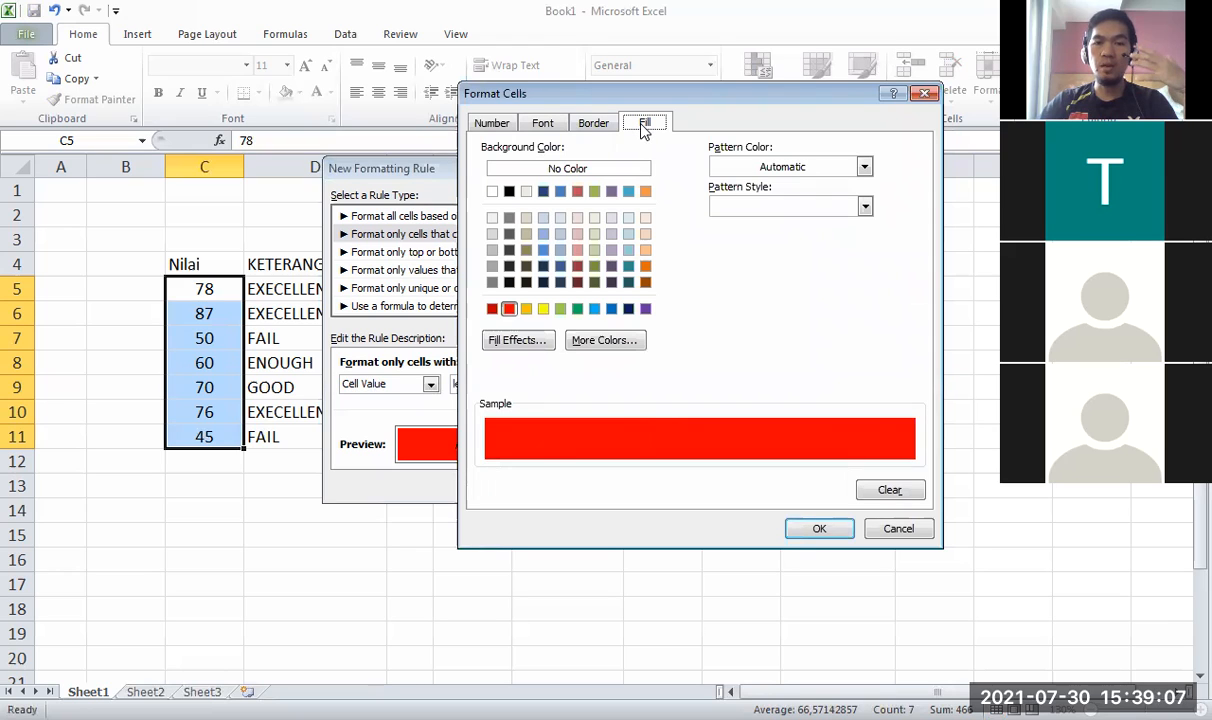
left_click(546, 127)
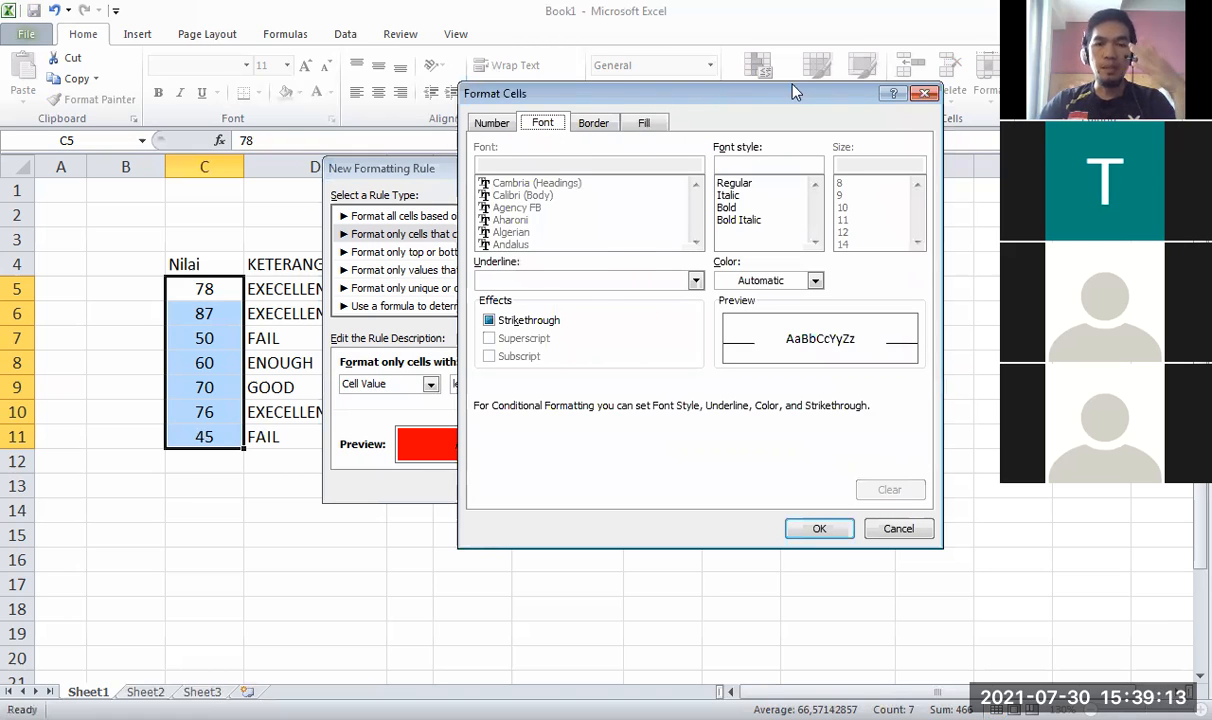
left_click_drag(795, 91, 931, 79)
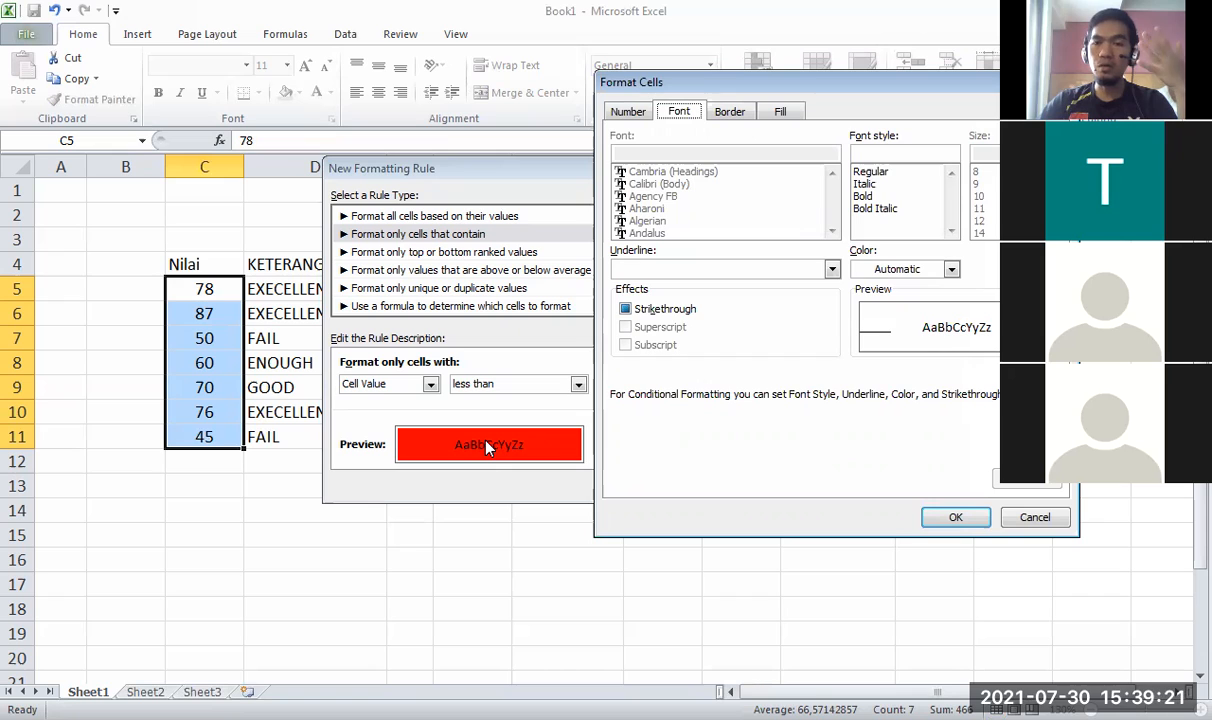
left_click_drag(759, 85, 616, 81)
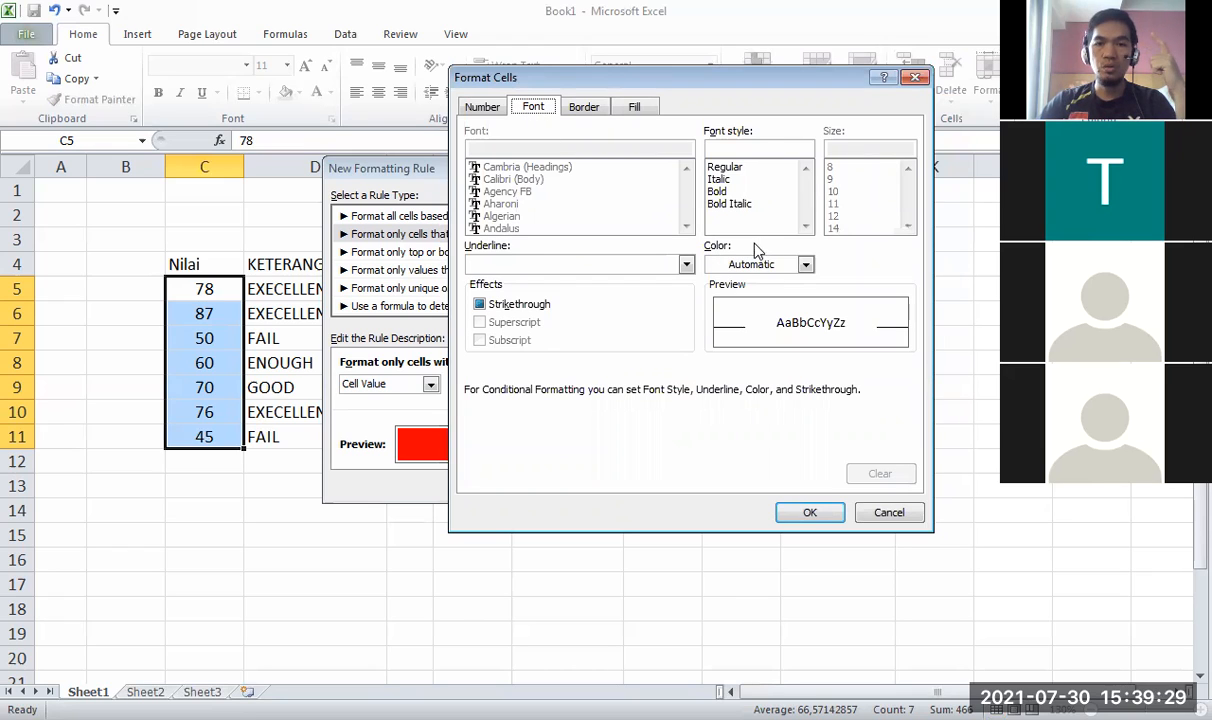
left_click(805, 264)
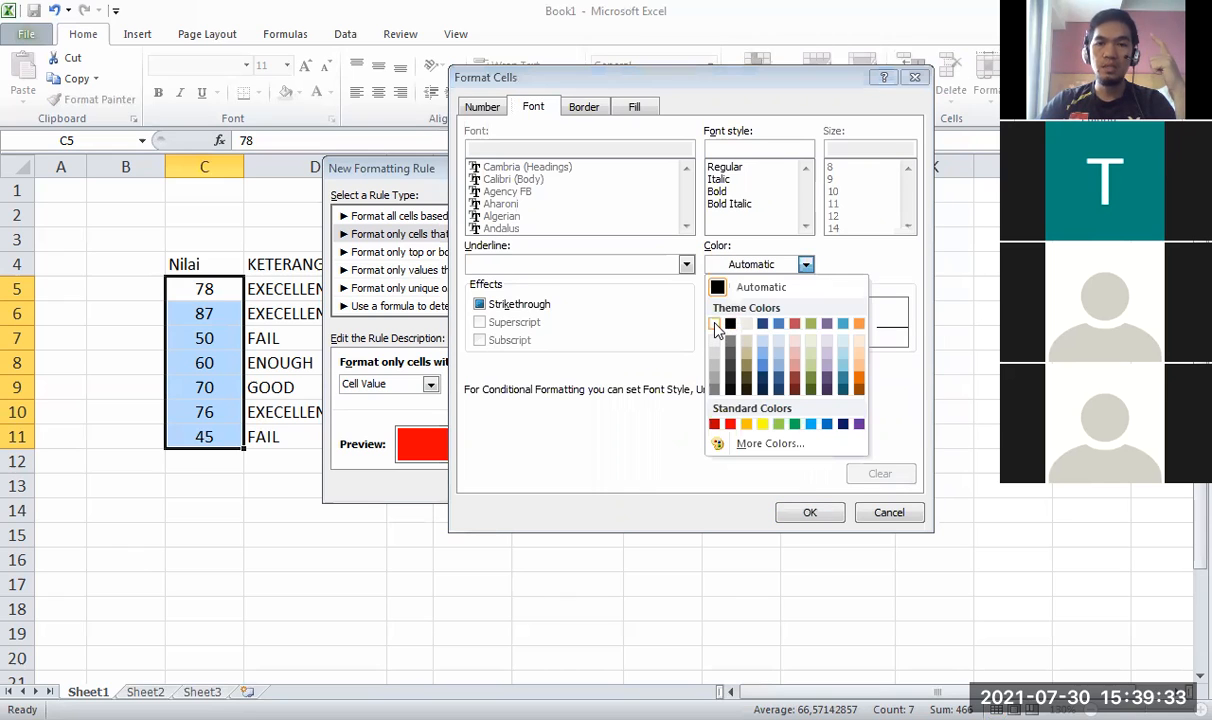
left_click(715, 325)
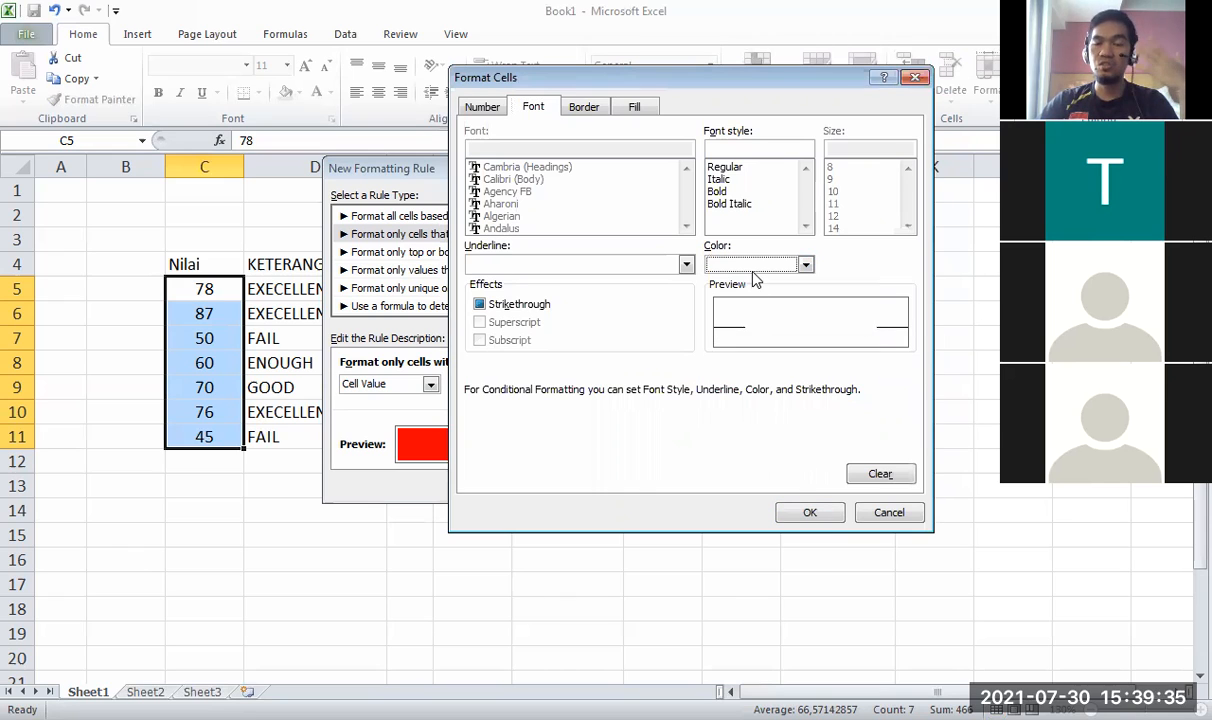
left_click(810, 512)
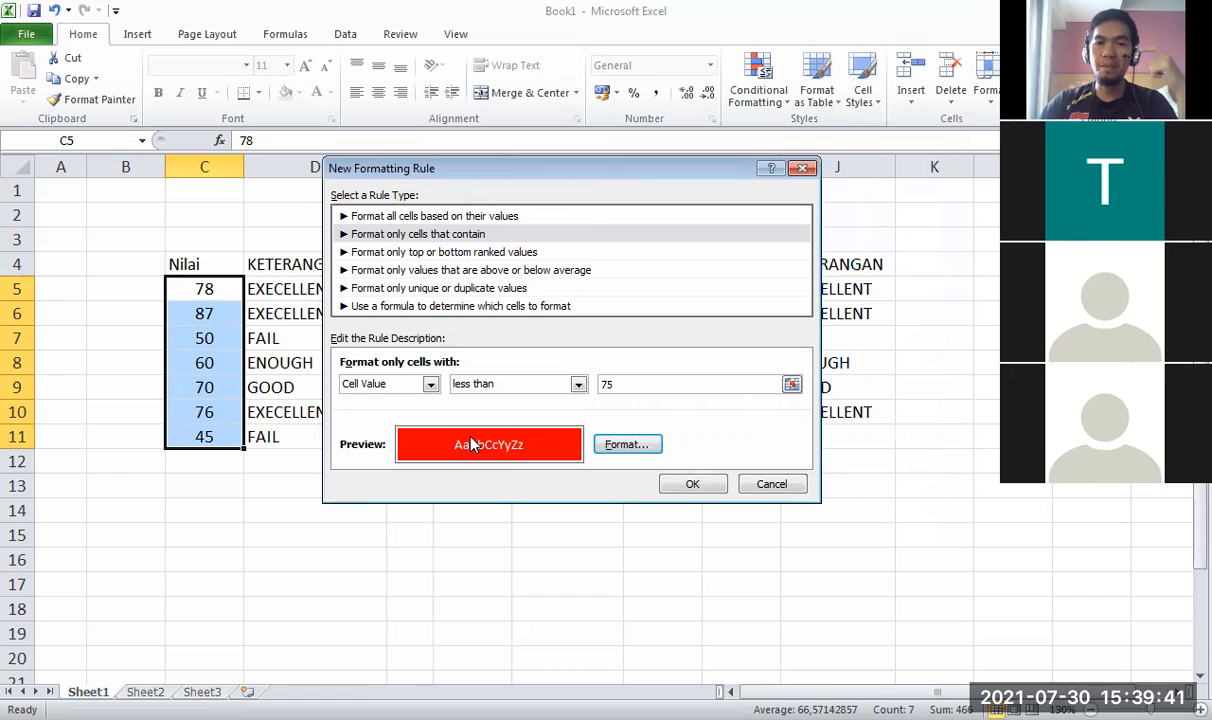
Apply the less-than-75 rule to the Nilai scores in C5:C11 and check the highlighted cells.
left_click(692, 486)
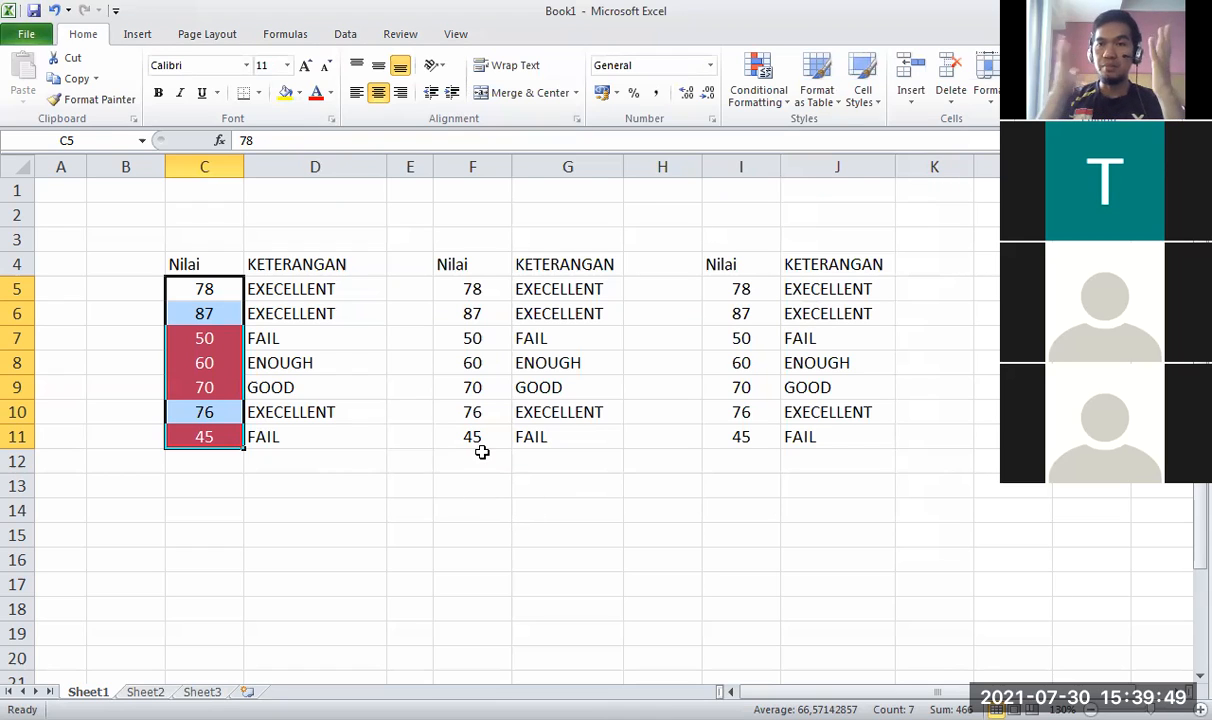
left_click(413, 555)
left_click(364, 559)
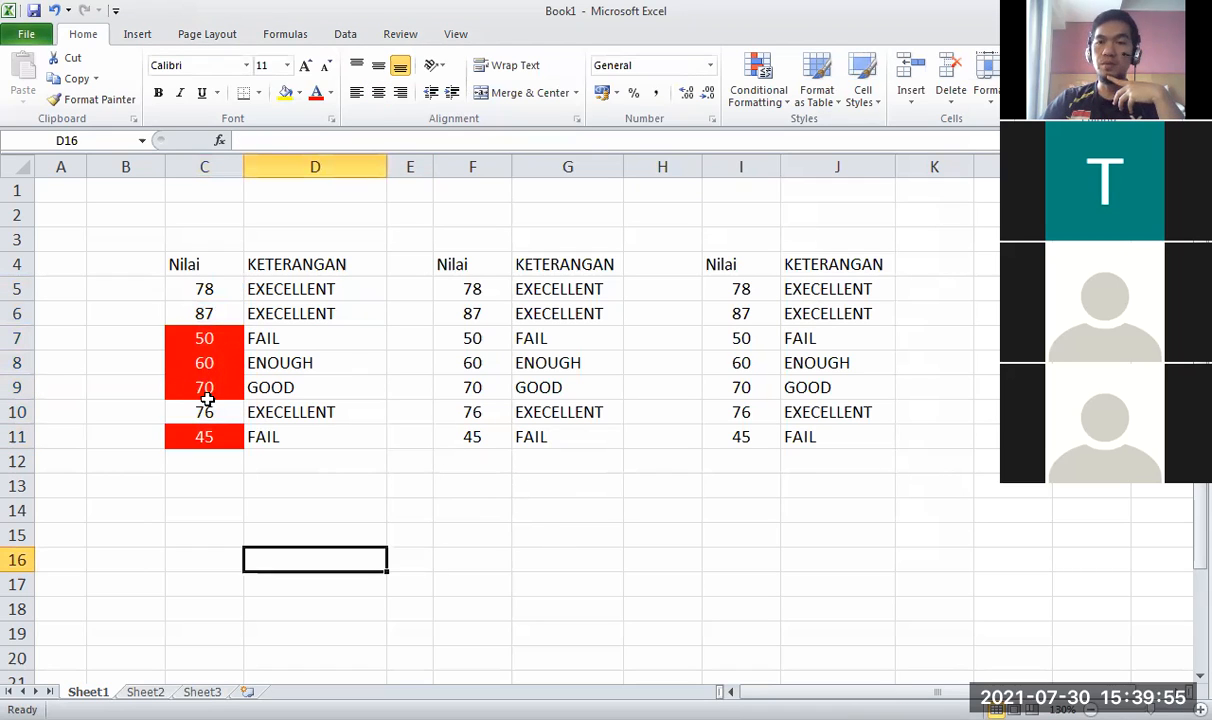
left_click(211, 430)
left_click(258, 488)
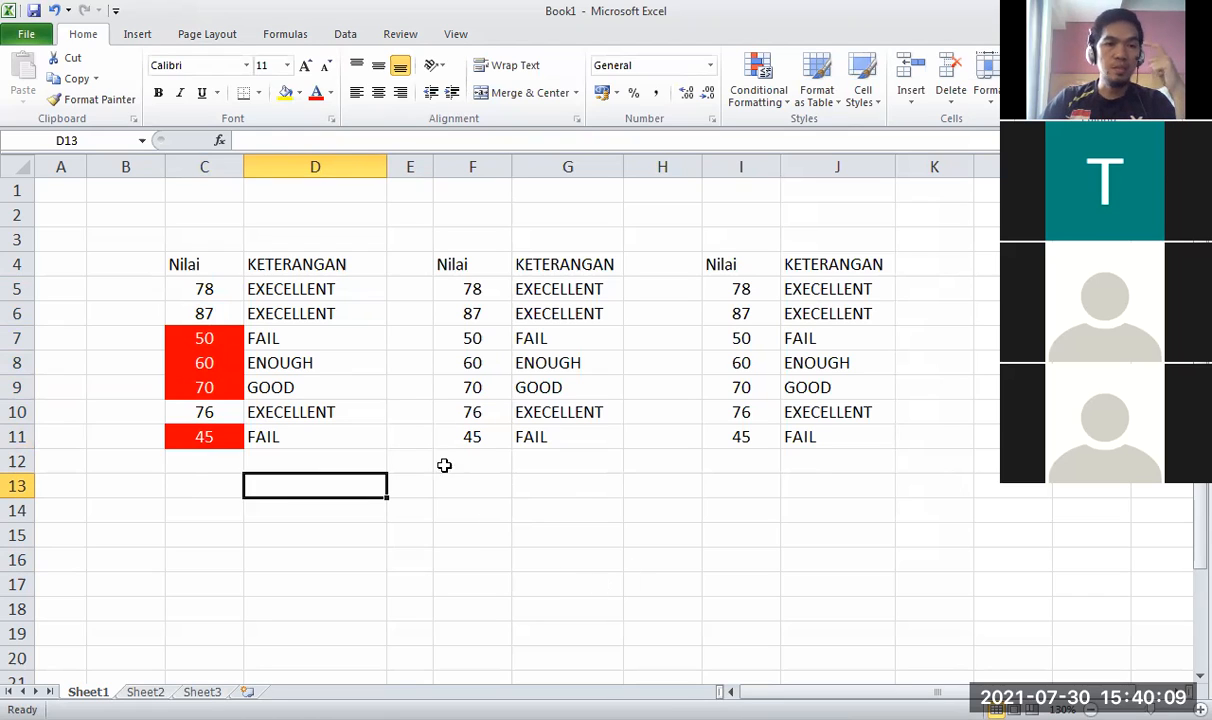
Open the rules manager for C5:C11 and start a new rule of type Format only cells that contain.
left_click_drag(184, 290, 205, 436)
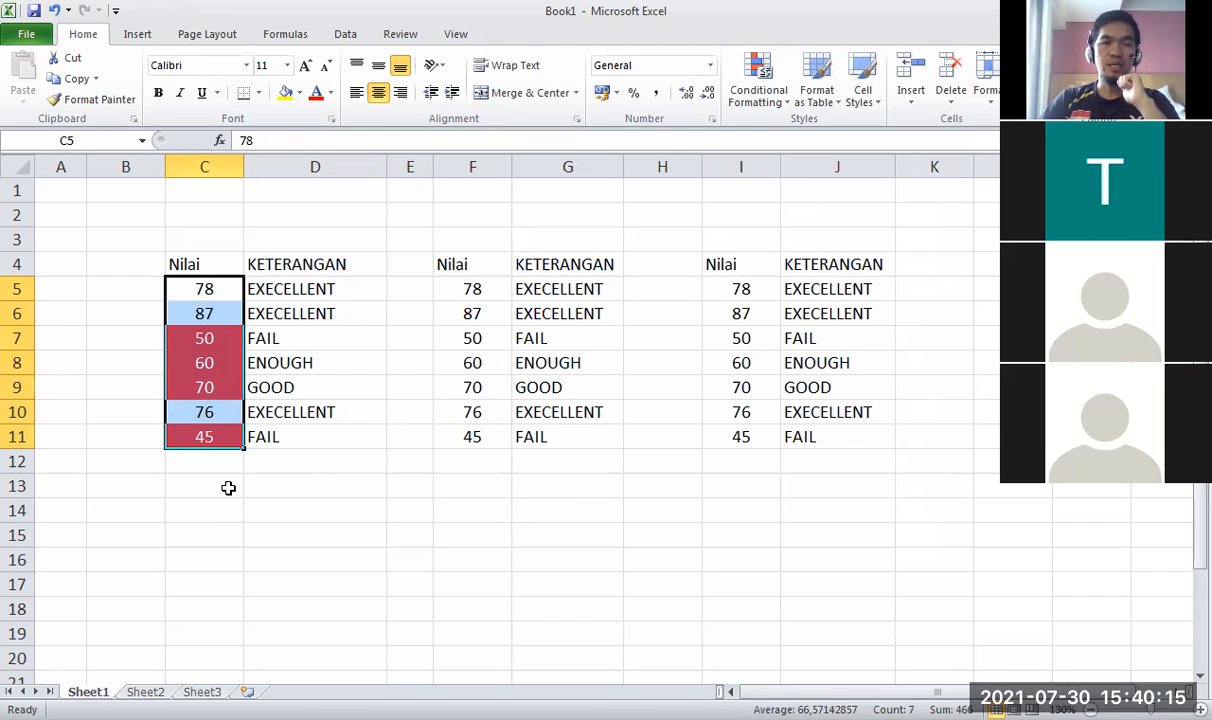
left_click(765, 106)
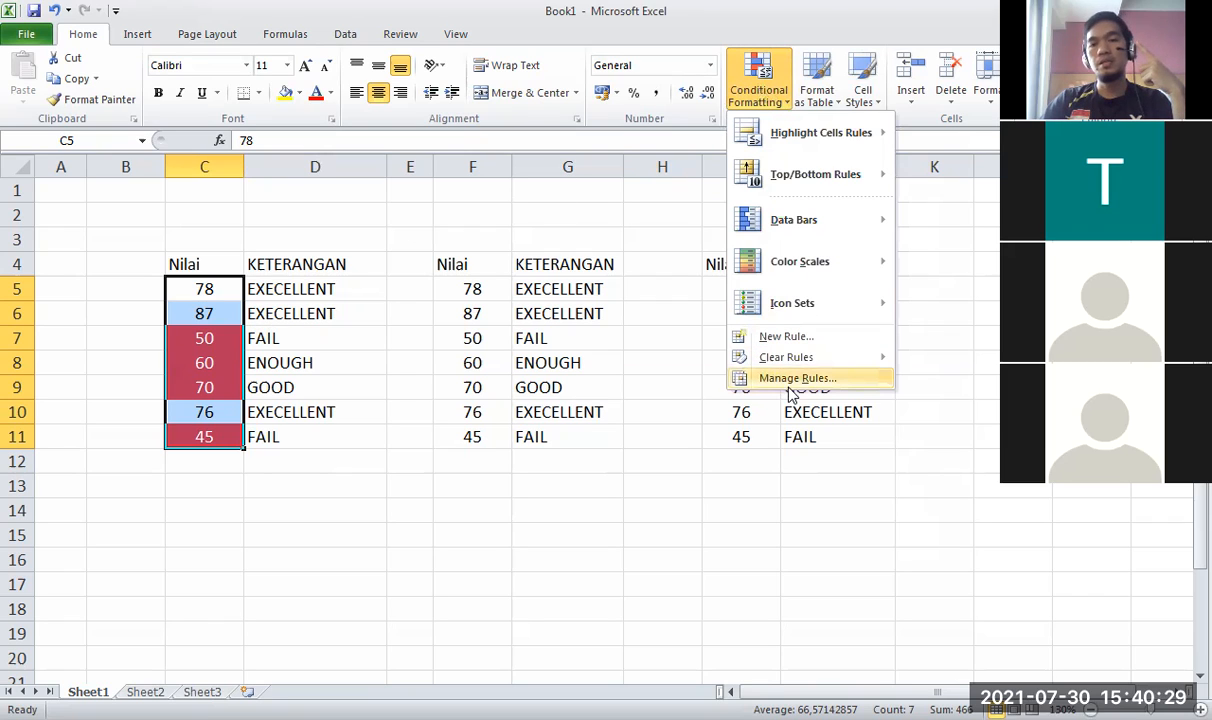
left_click(848, 387)
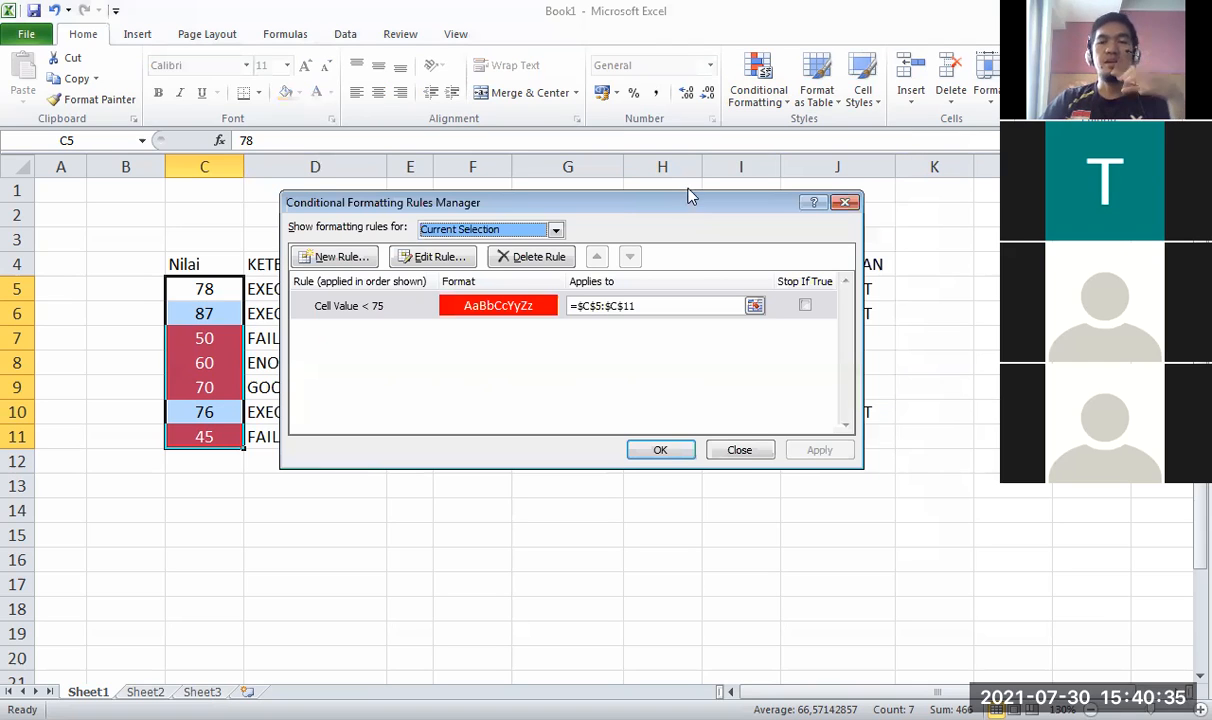
left_click_drag(643, 209, 681, 196)
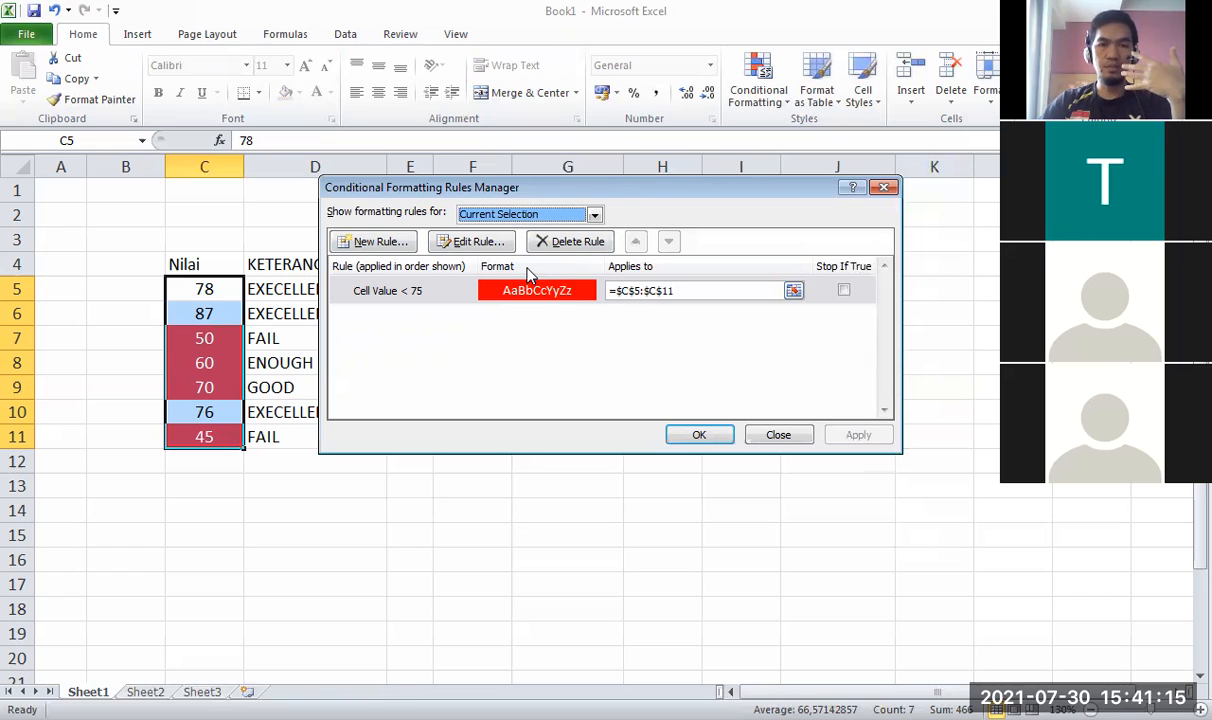
left_click(383, 246)
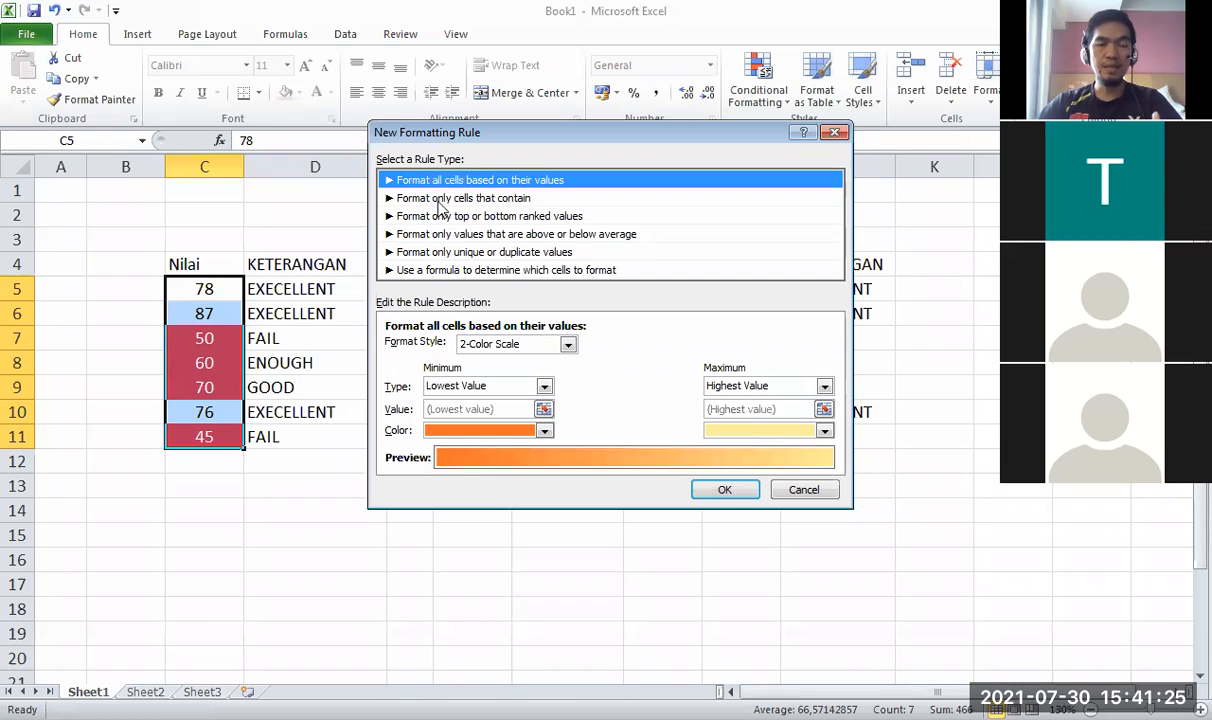
left_click(547, 199)
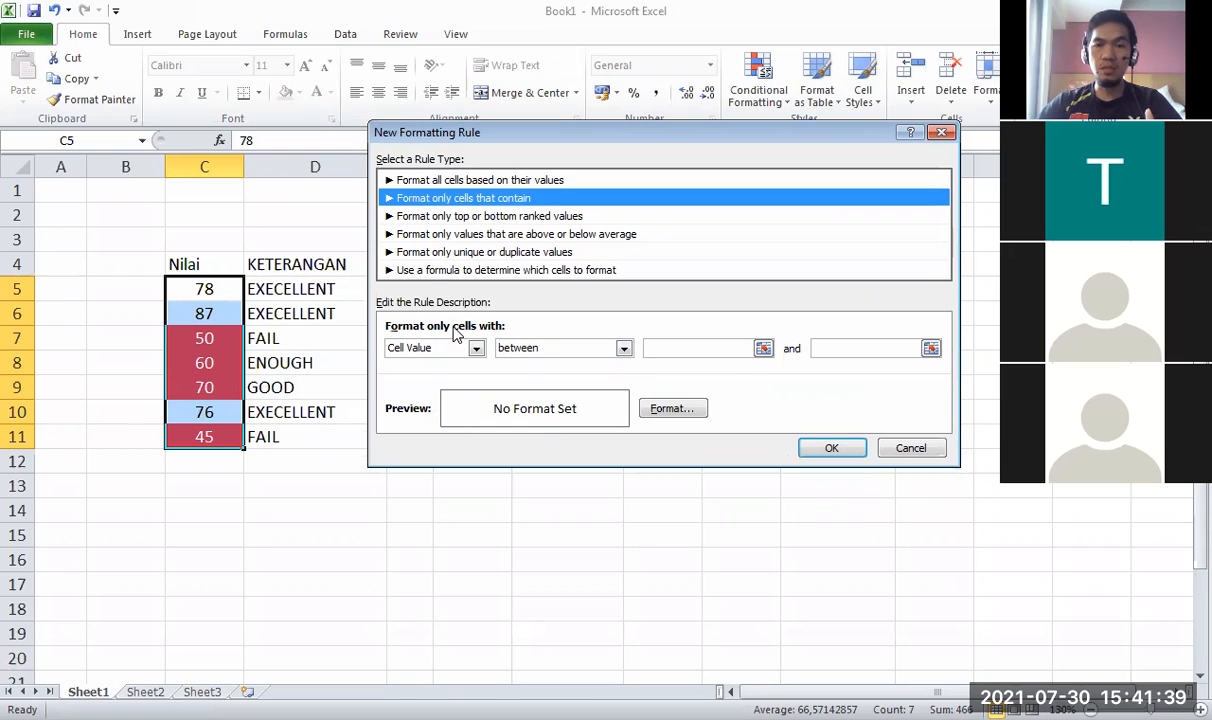
Set the new rule's condition to cell value greater than 75.
left_click(623, 349)
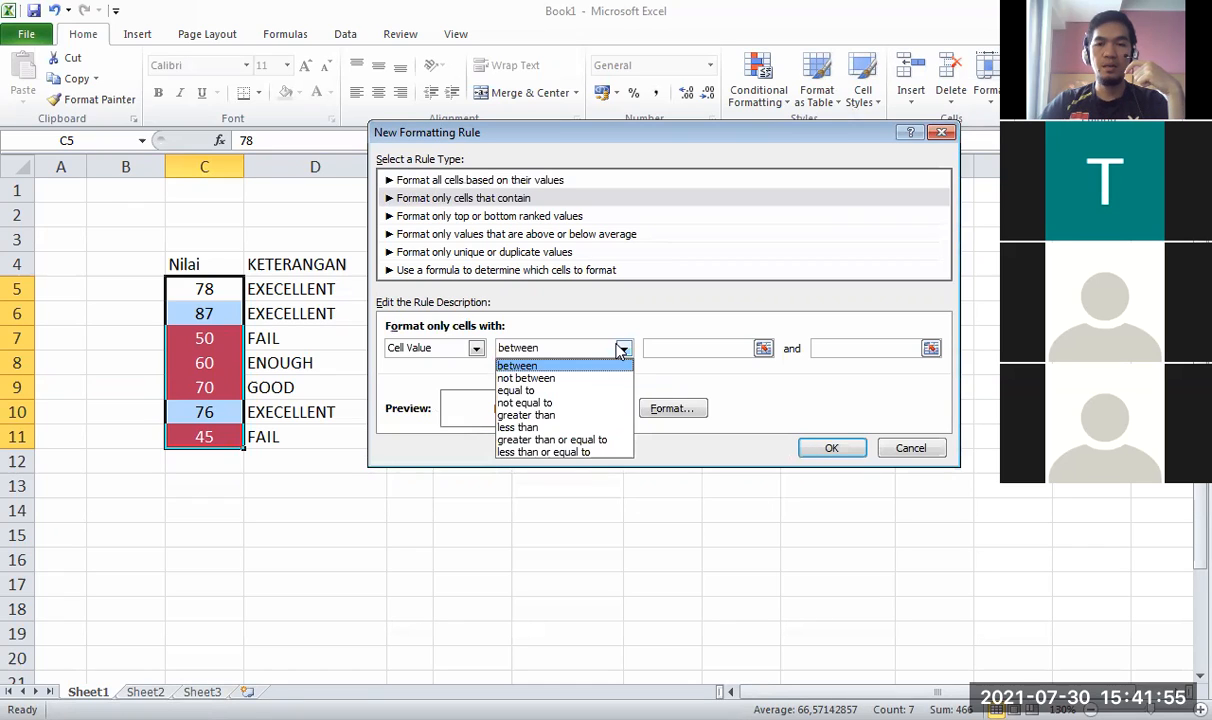
left_click(622, 348)
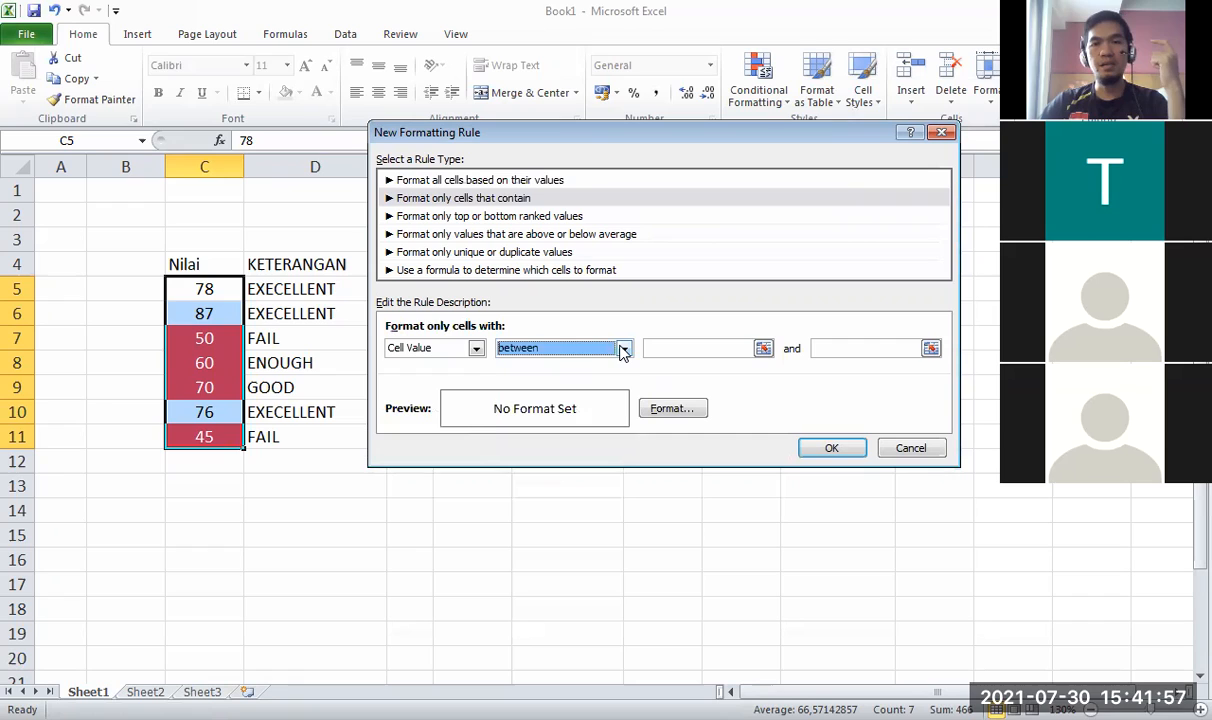
left_click(622, 348)
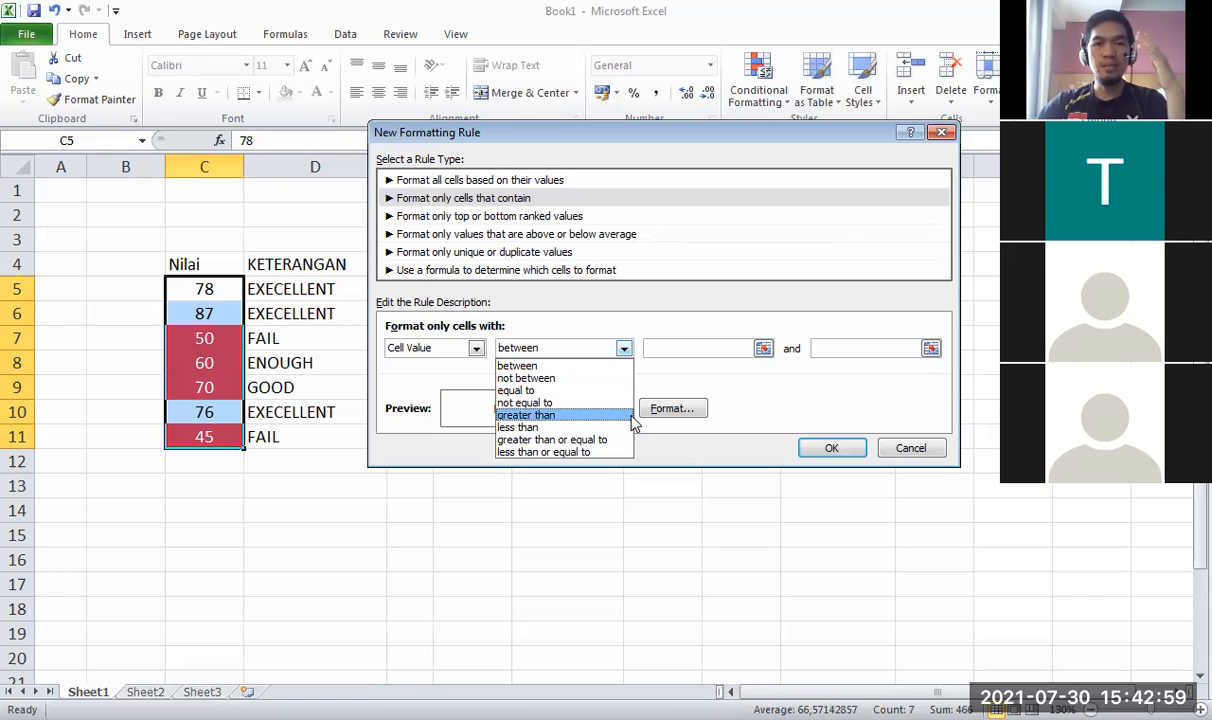
left_click(623, 350)
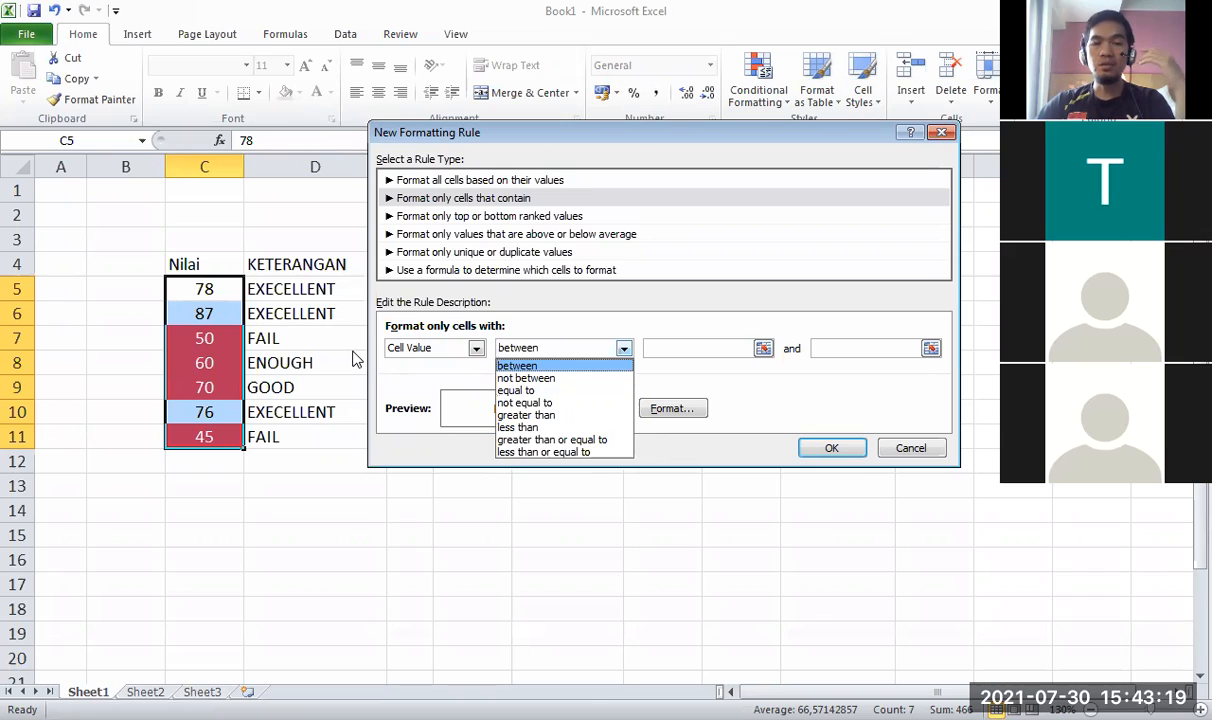
left_click(556, 415)
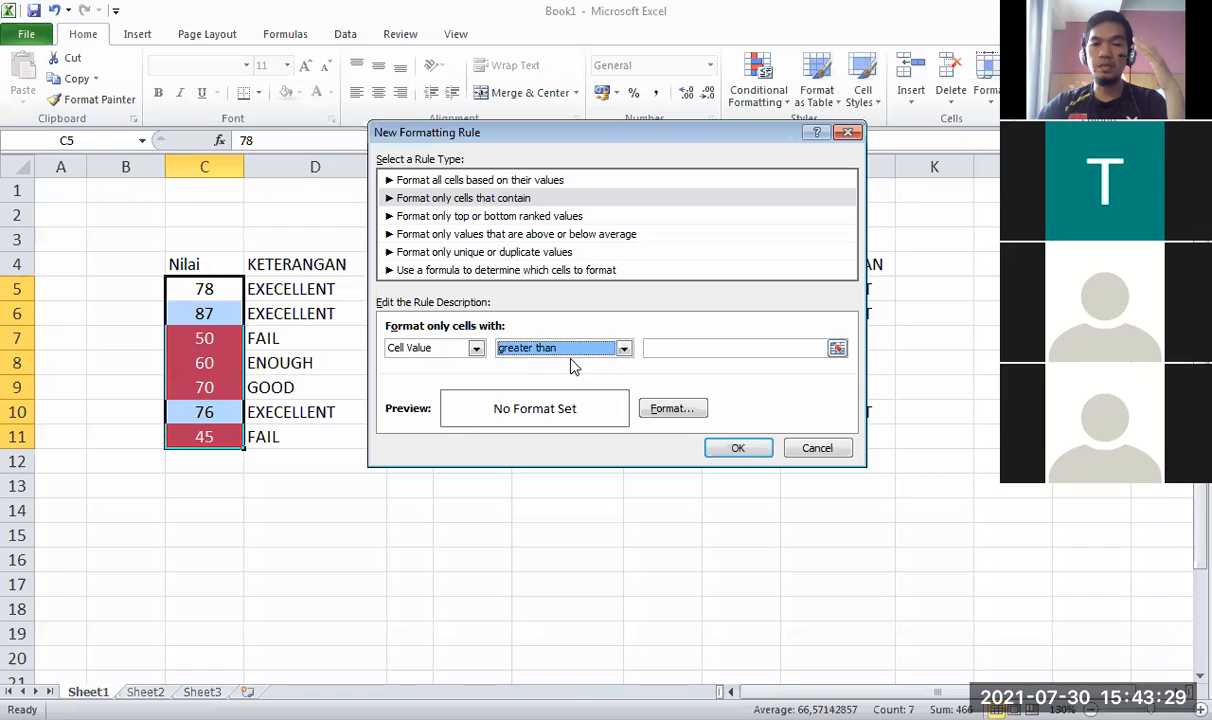
left_click(698, 347)
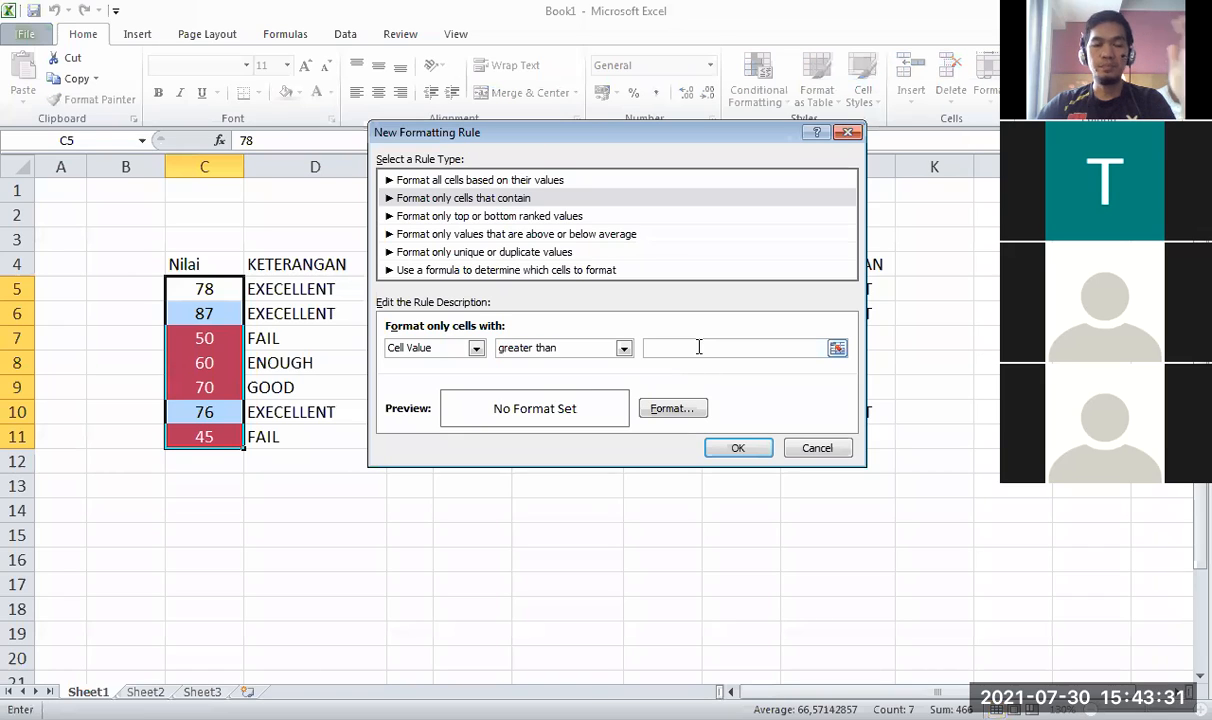
type("75")
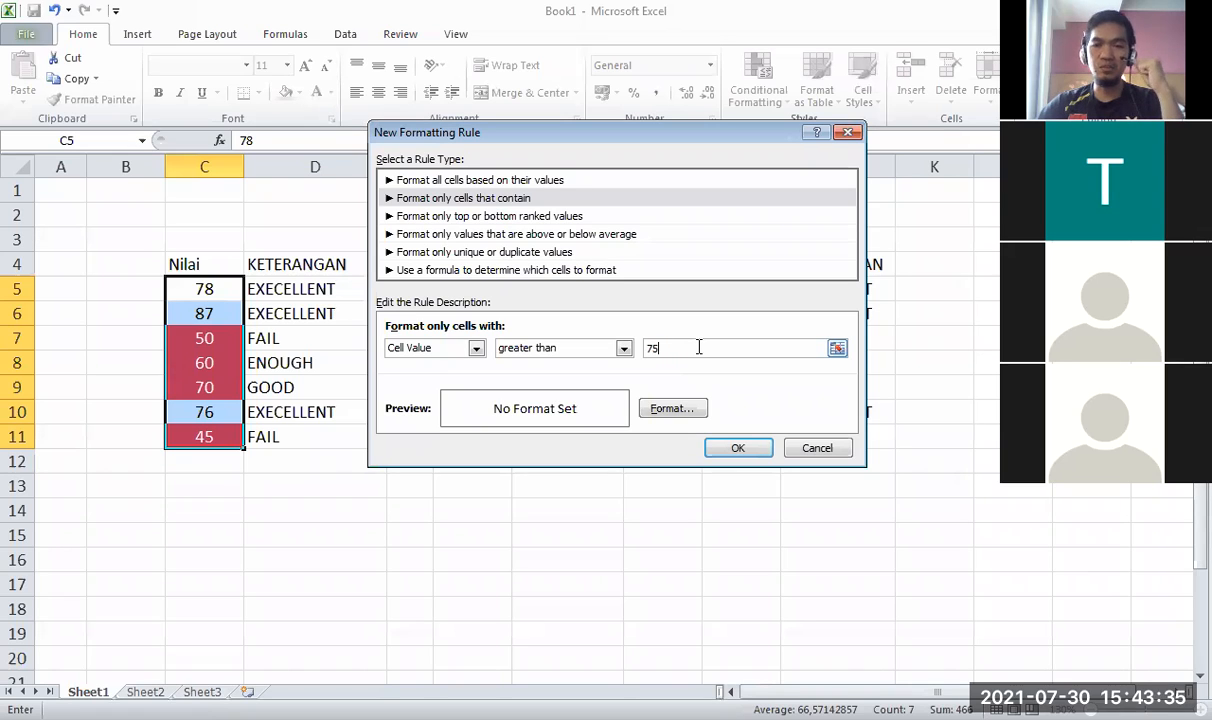
Give the greater-than-75 rule a green background fill and apply it to the Nilai scores in C5:C11.
left_click(665, 405)
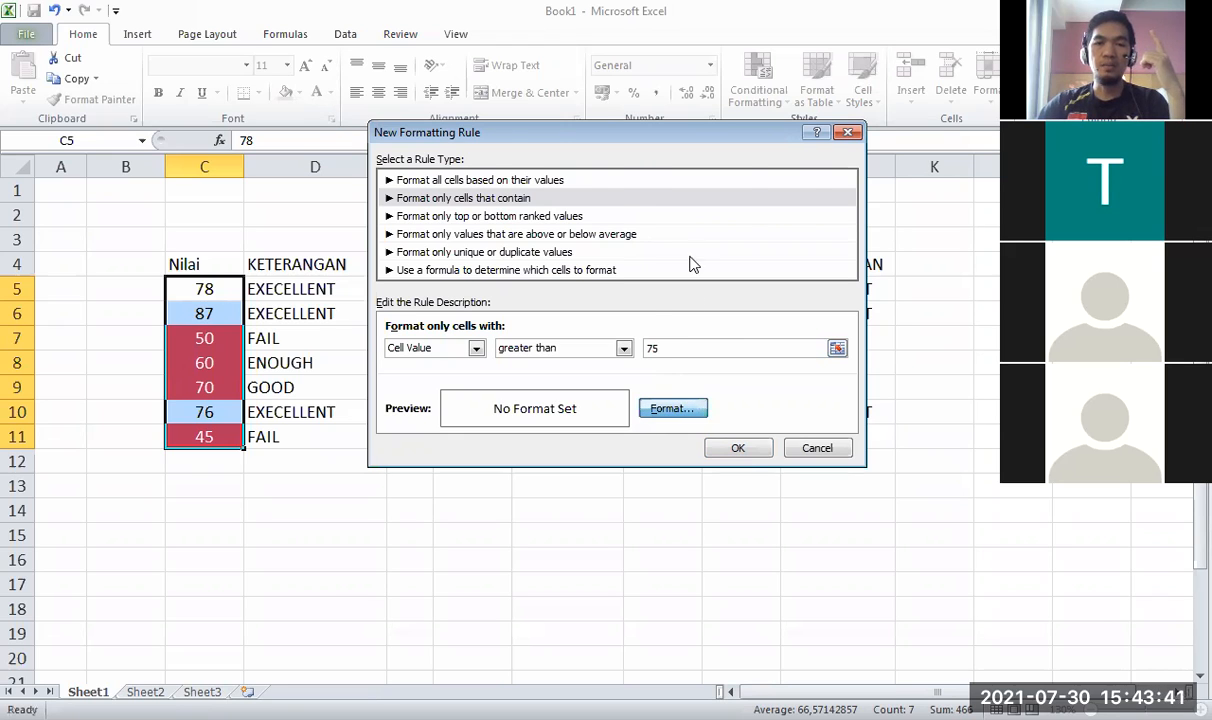
left_click(552, 112)
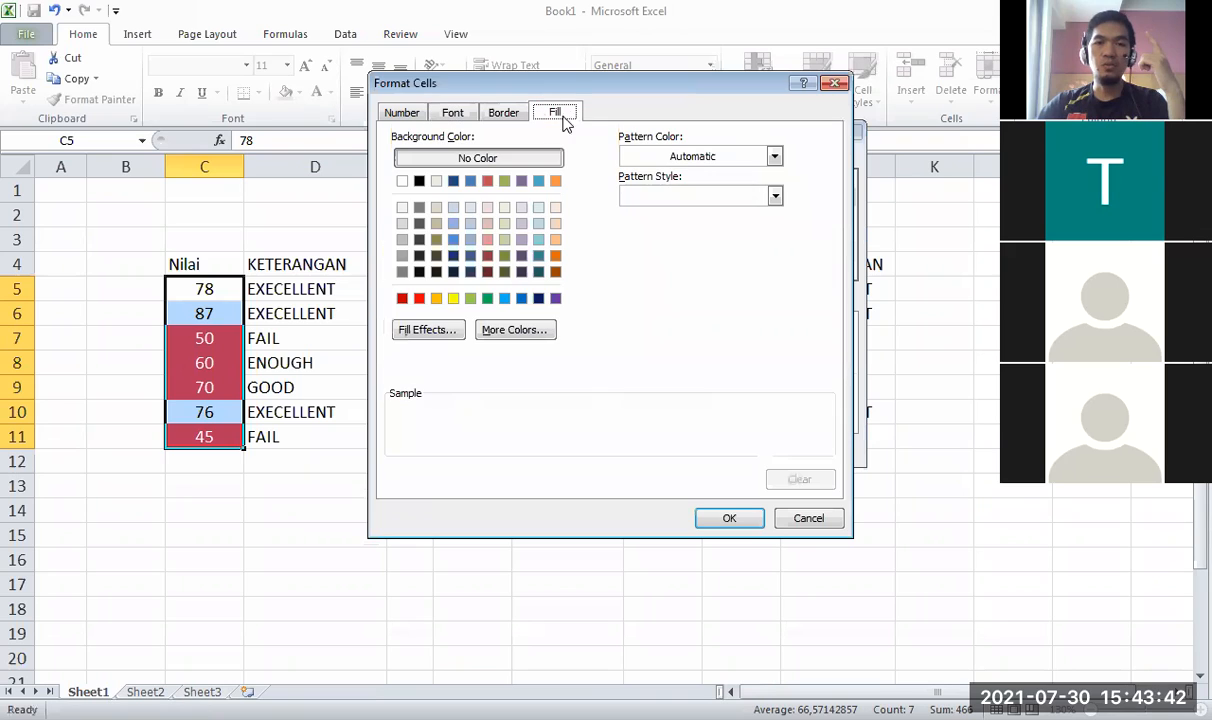
left_click(488, 298)
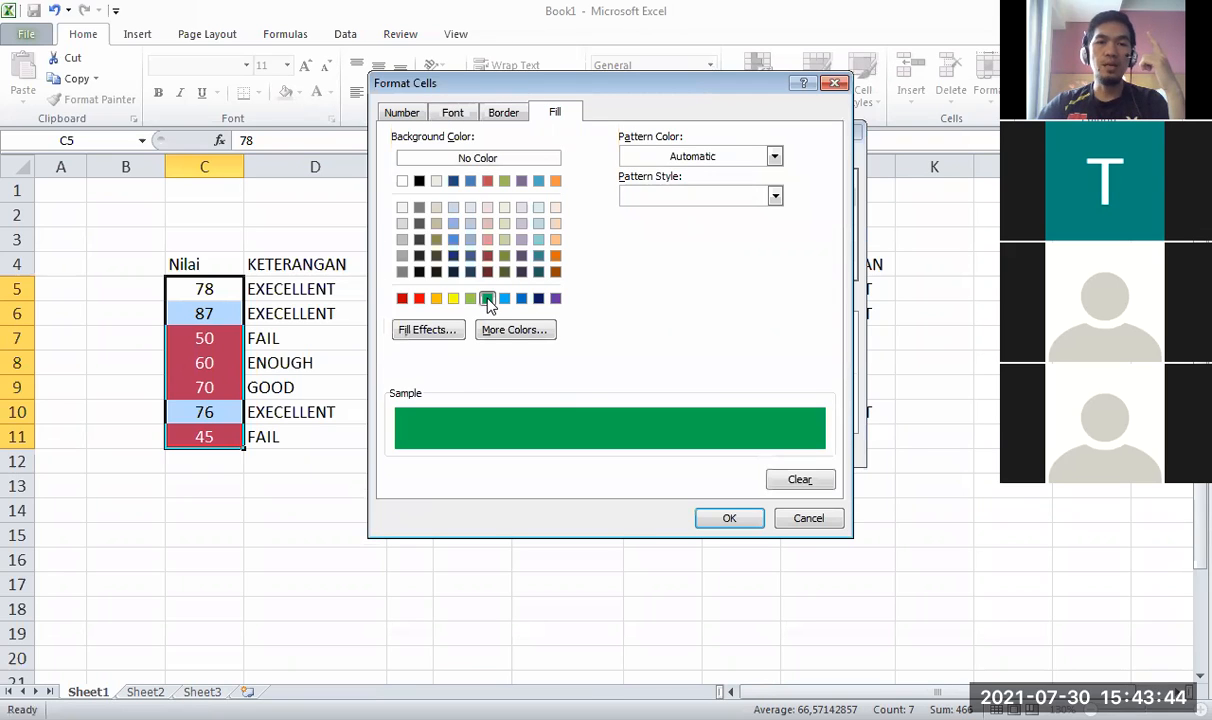
left_click(729, 519)
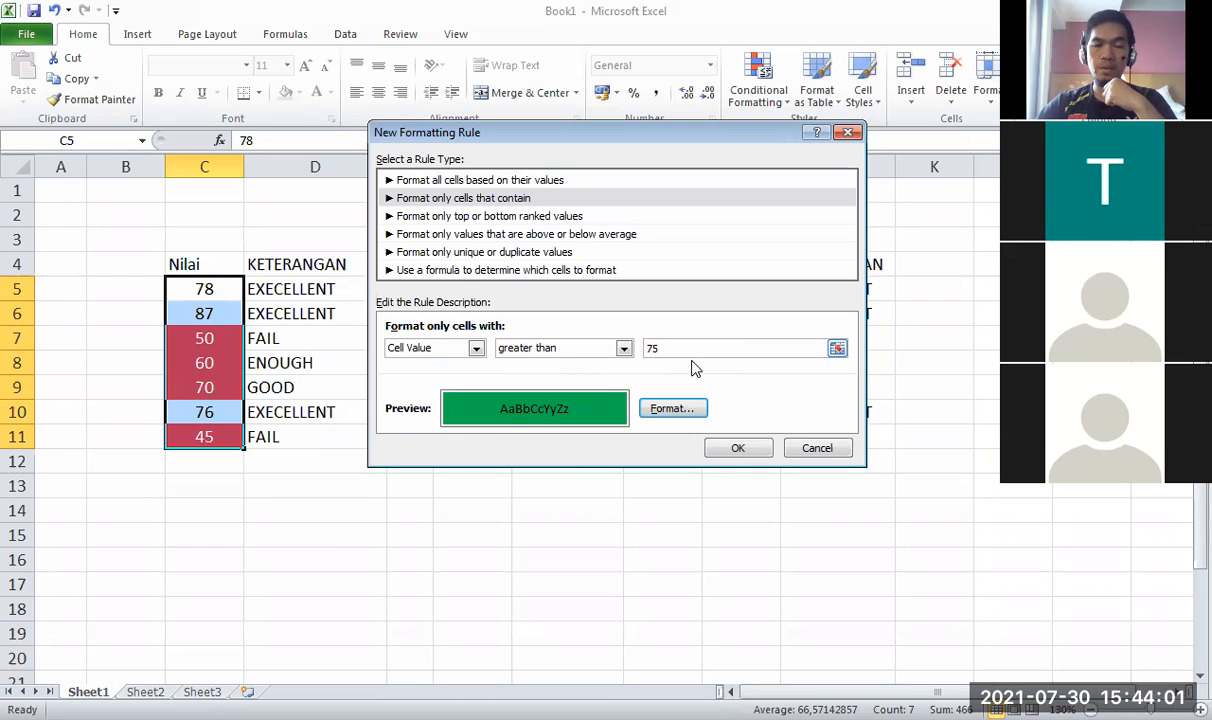
left_click(740, 452)
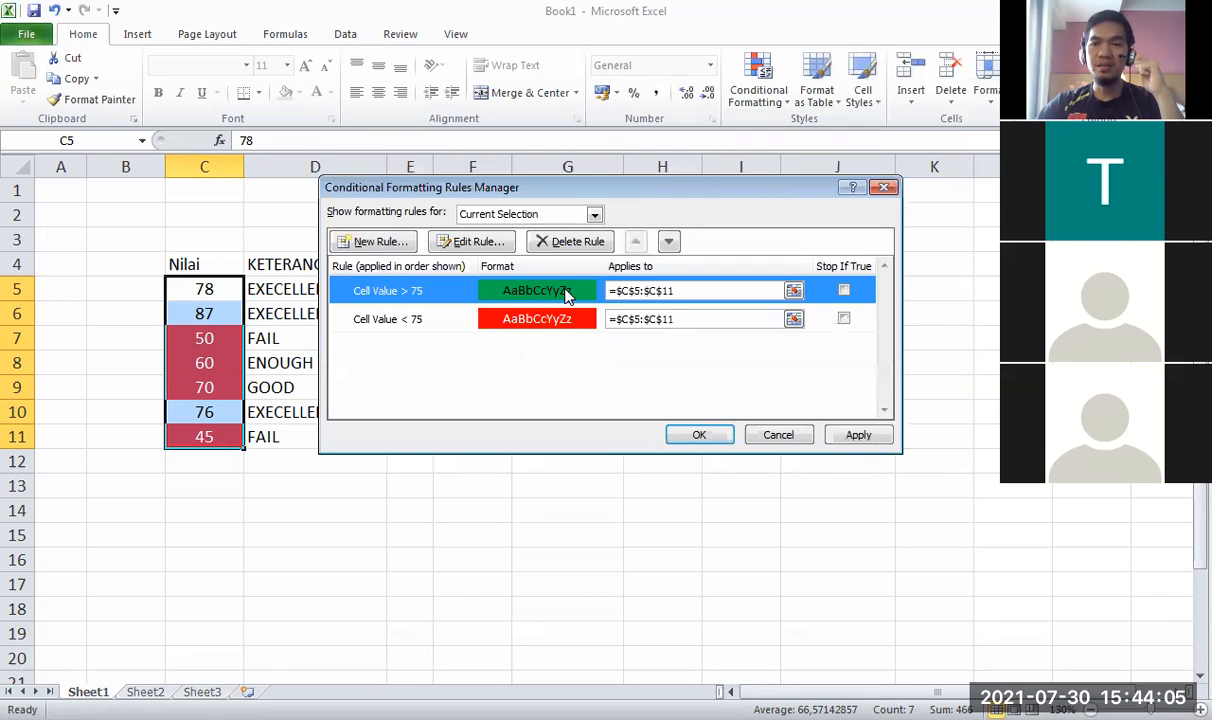
left_click(712, 437)
left_click(540, 505)
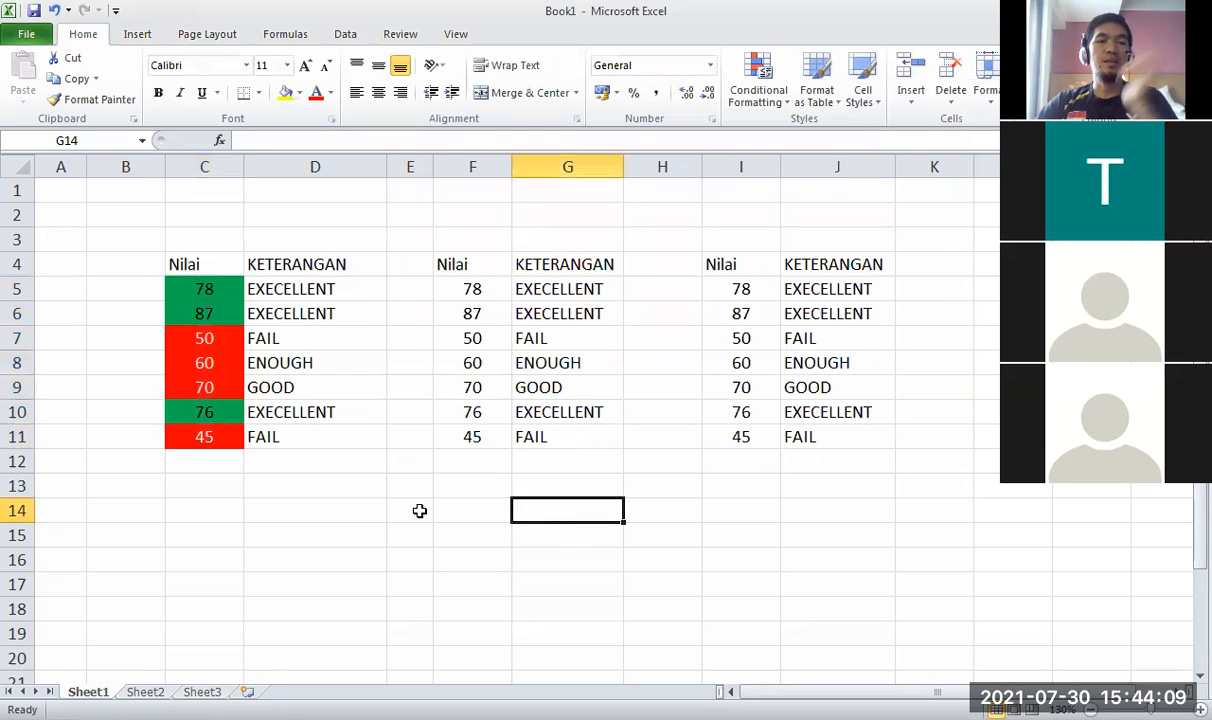
Inspect the red and green formatting of the Nilai scores in column C against the two rules.
left_click(258, 533)
left_click_drag(214, 292, 222, 416)
left_click(221, 360)
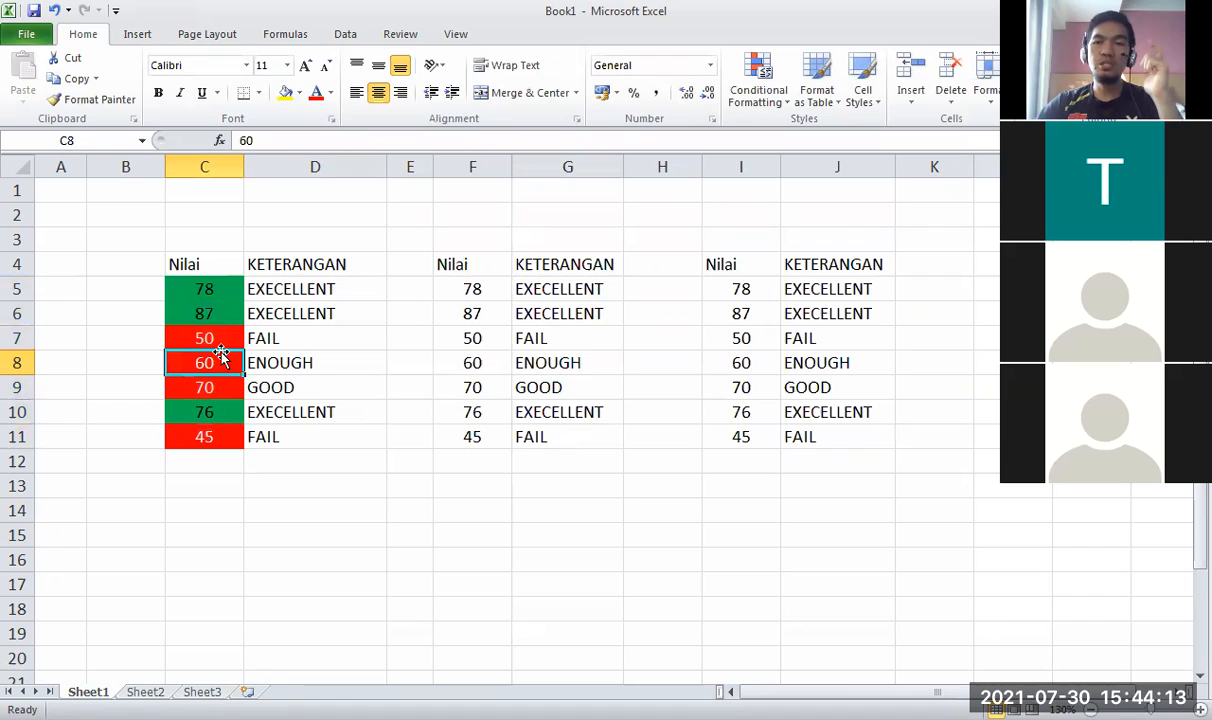
left_click(215, 335)
left_click(449, 545)
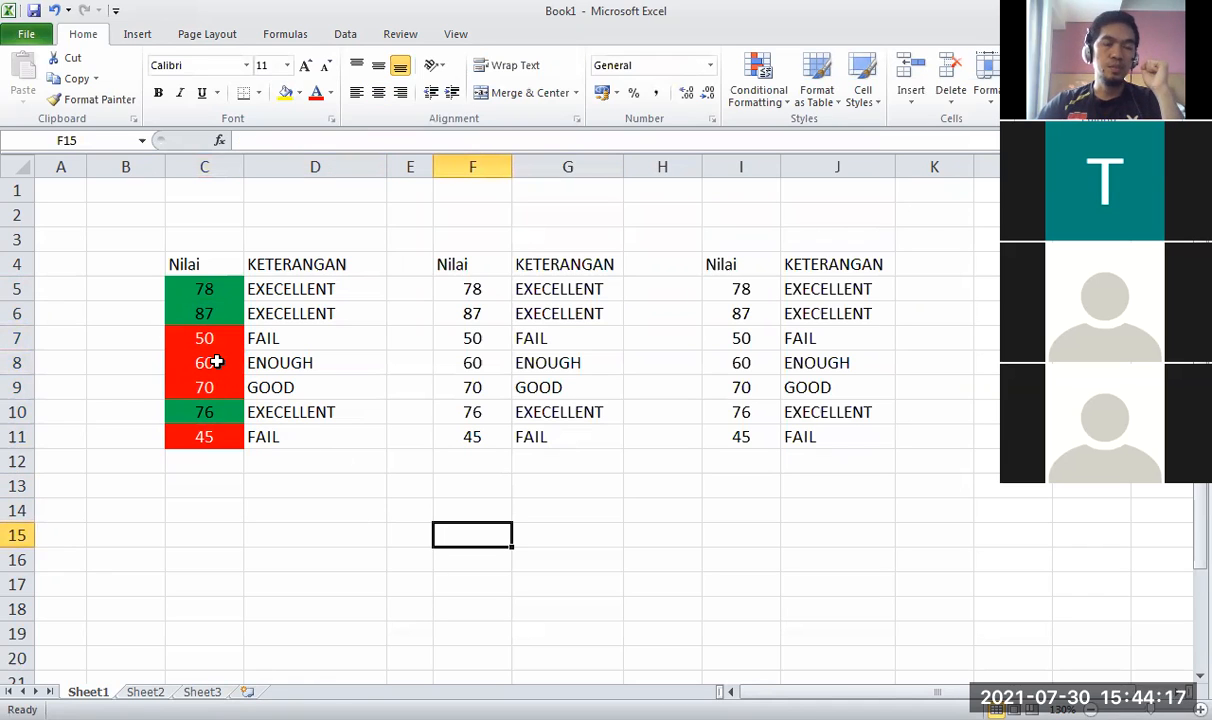
left_click(212, 360)
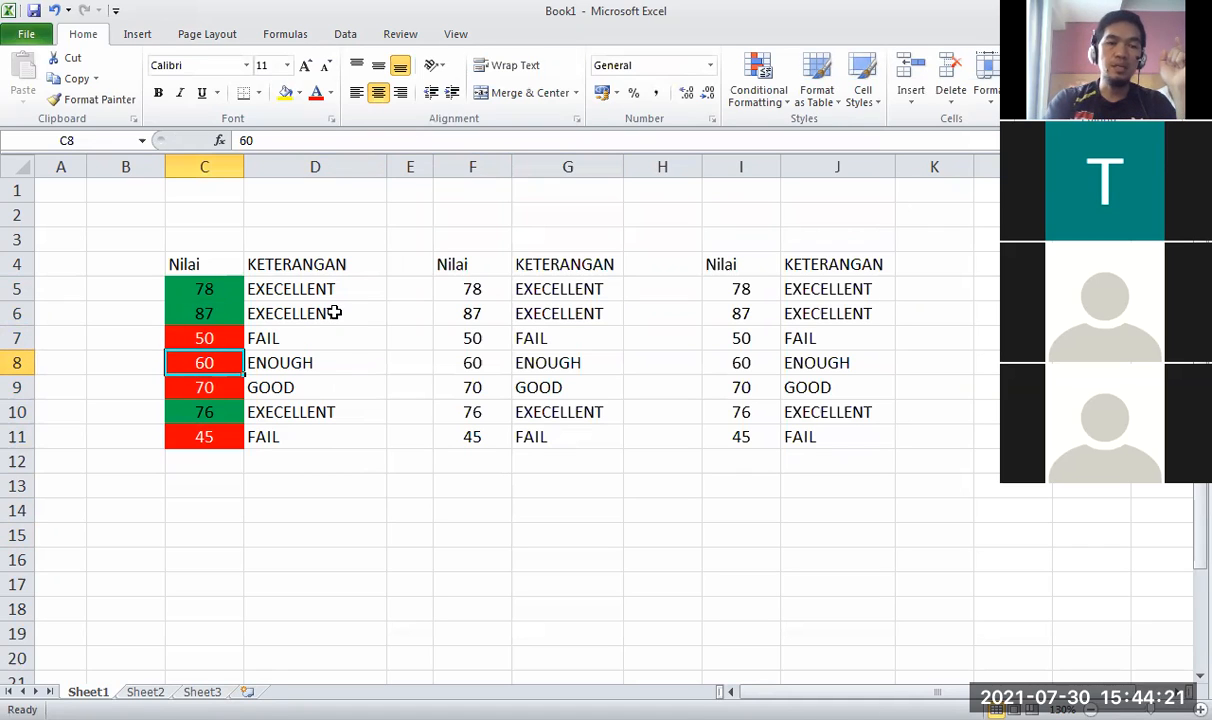
Change the Nilai score in C8 to 80.
type("80")
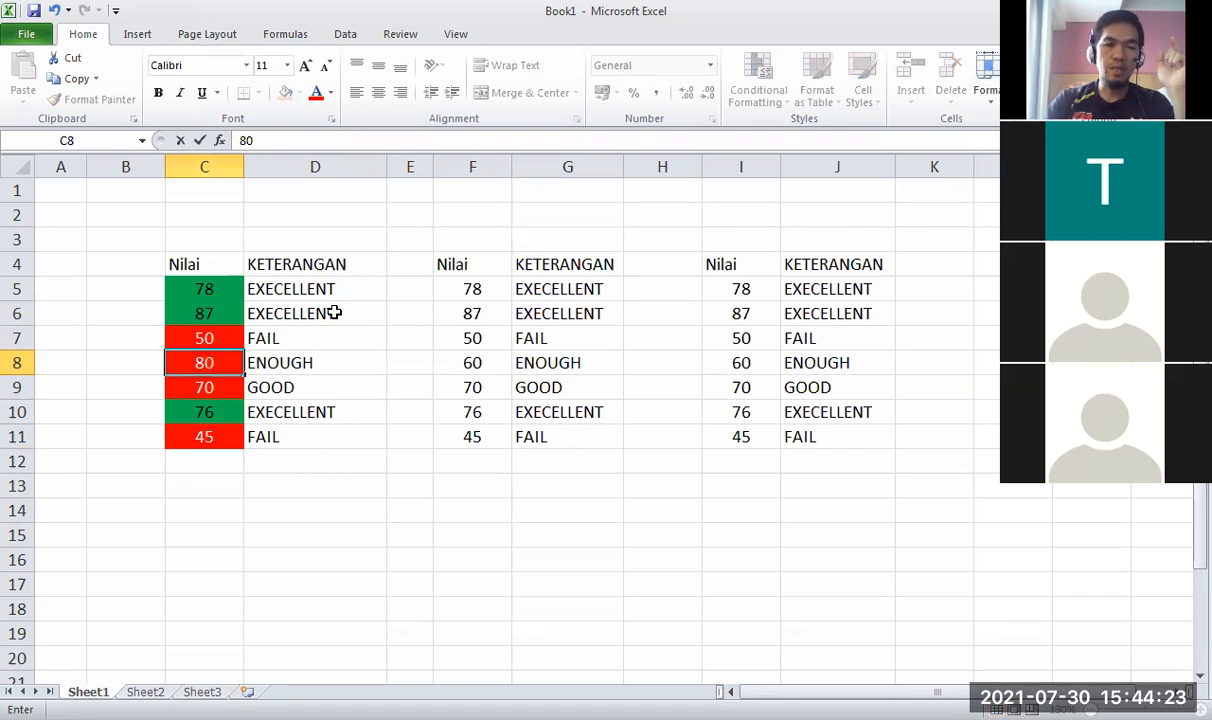
key("Return")
key("Up")
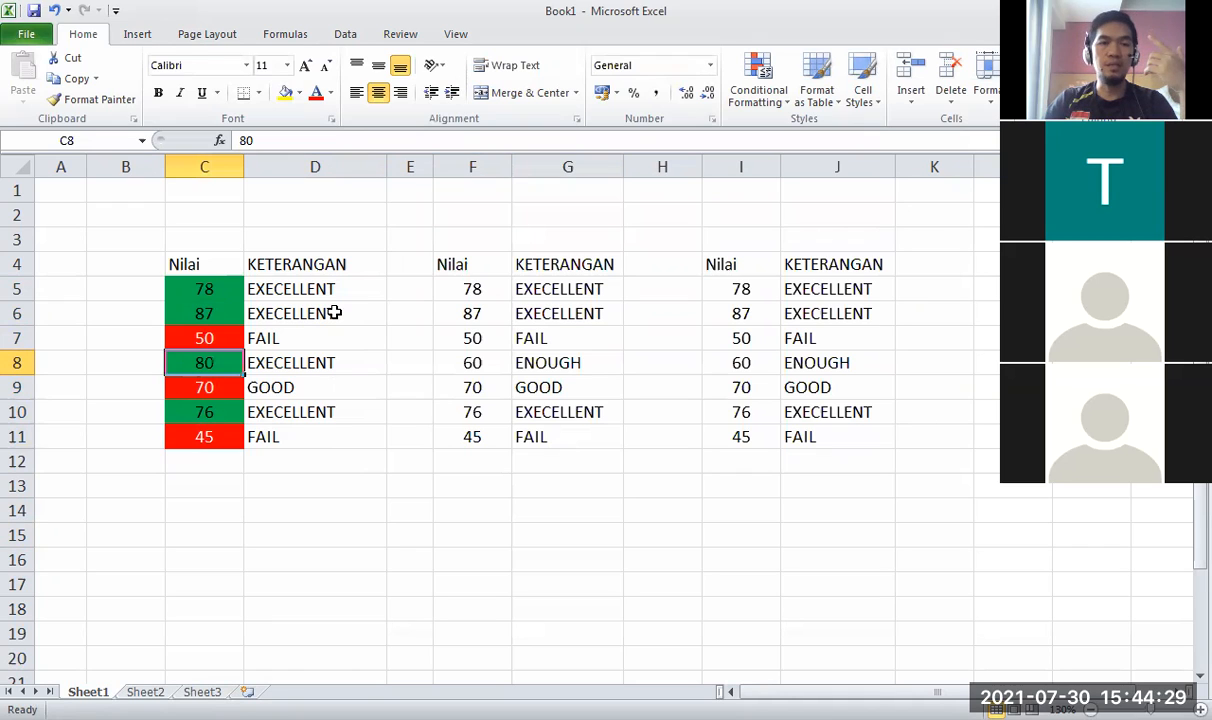
Compare the fill colours of the Nilai scores in C7:C11 with the two formatting rules.
key("Down")
key("Down")
key("Down")
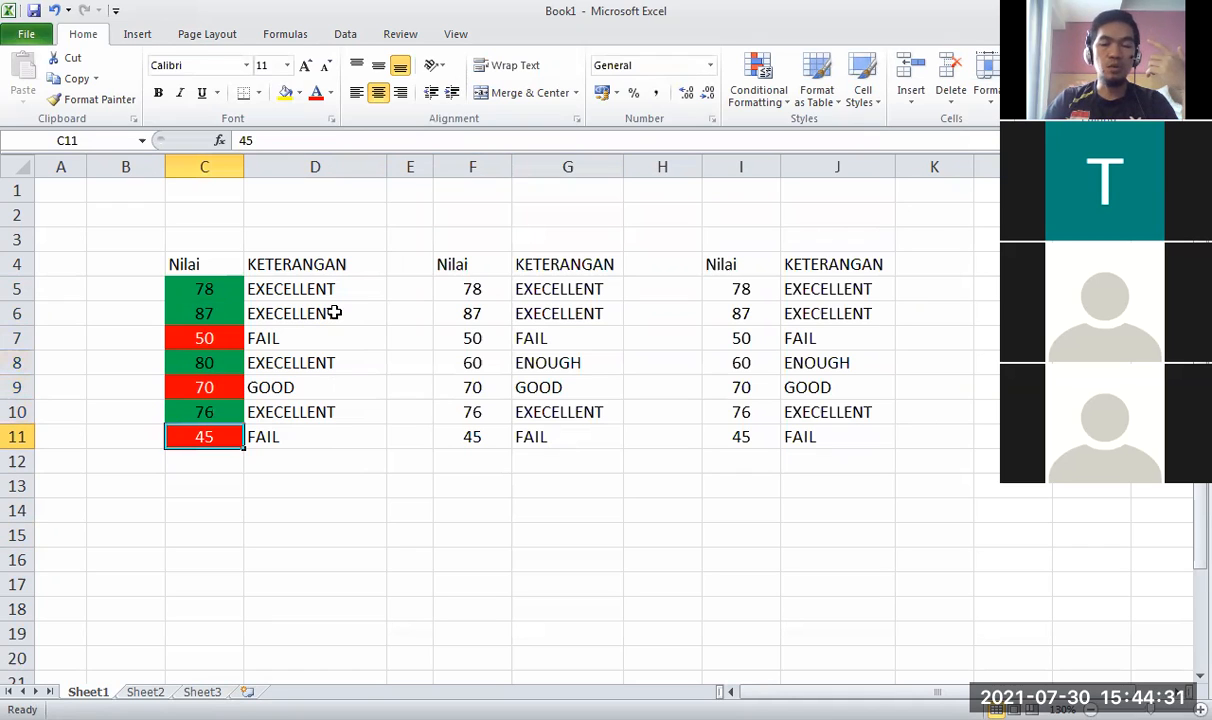
key("Up")
key("Up")
key("Up")
key("Up")
key("Down")
key("Down")
key("Down")
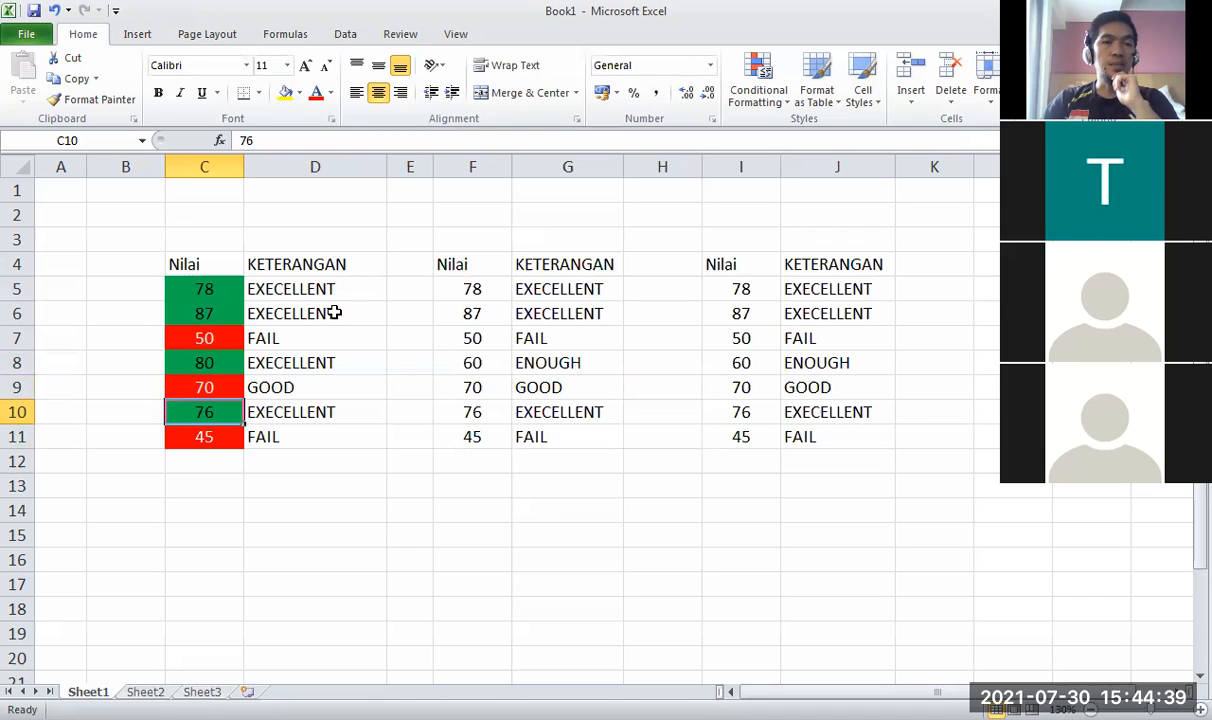
Change the Nilai score in C6 to 75.
key("Up")
key("Up")
key("Up")
key("Up")
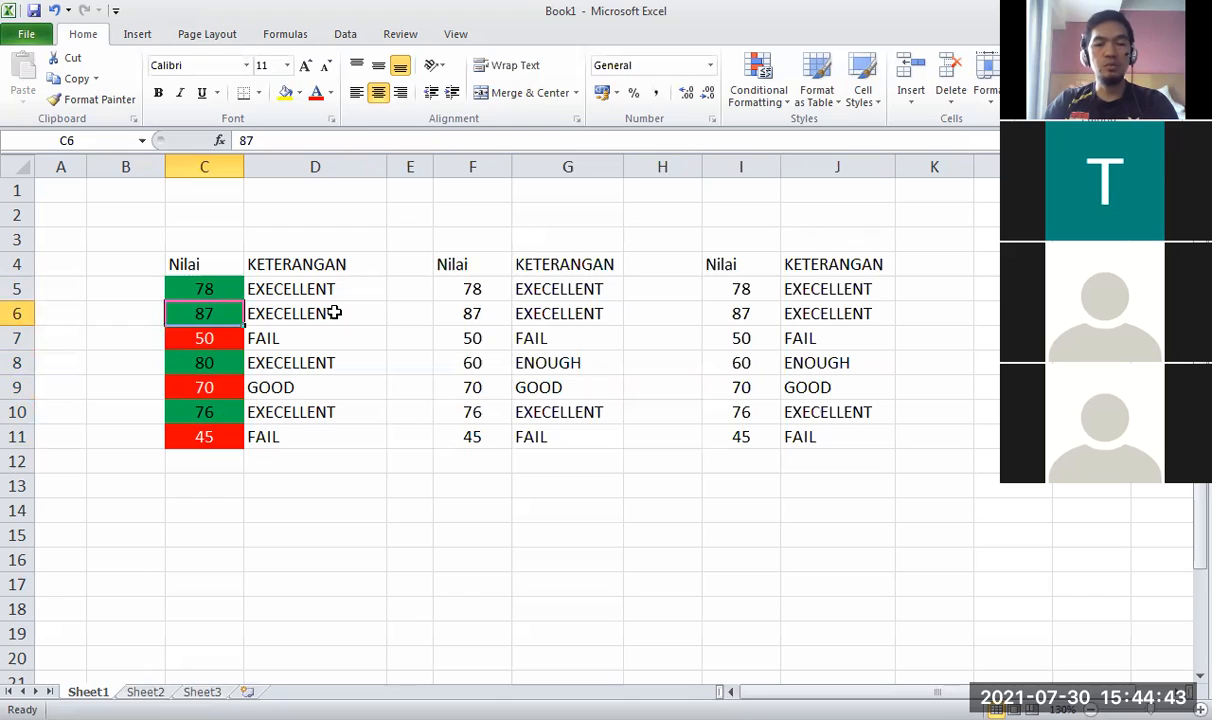
type("75")
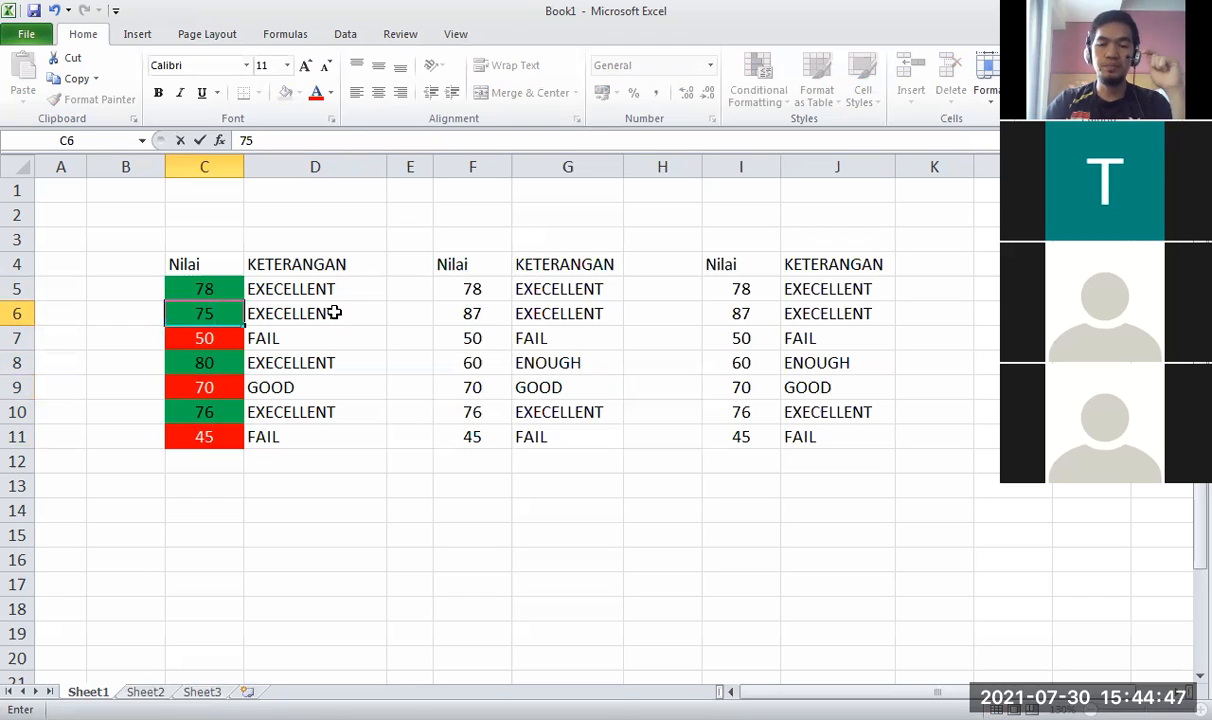
key("Return")
Examine how the score of exactly 75 in C6 is formatted compared with the other Nilai scores in column C.
key("Down")
key("Down")
key("Down")
key("Down")
key("Down")
key("Down")
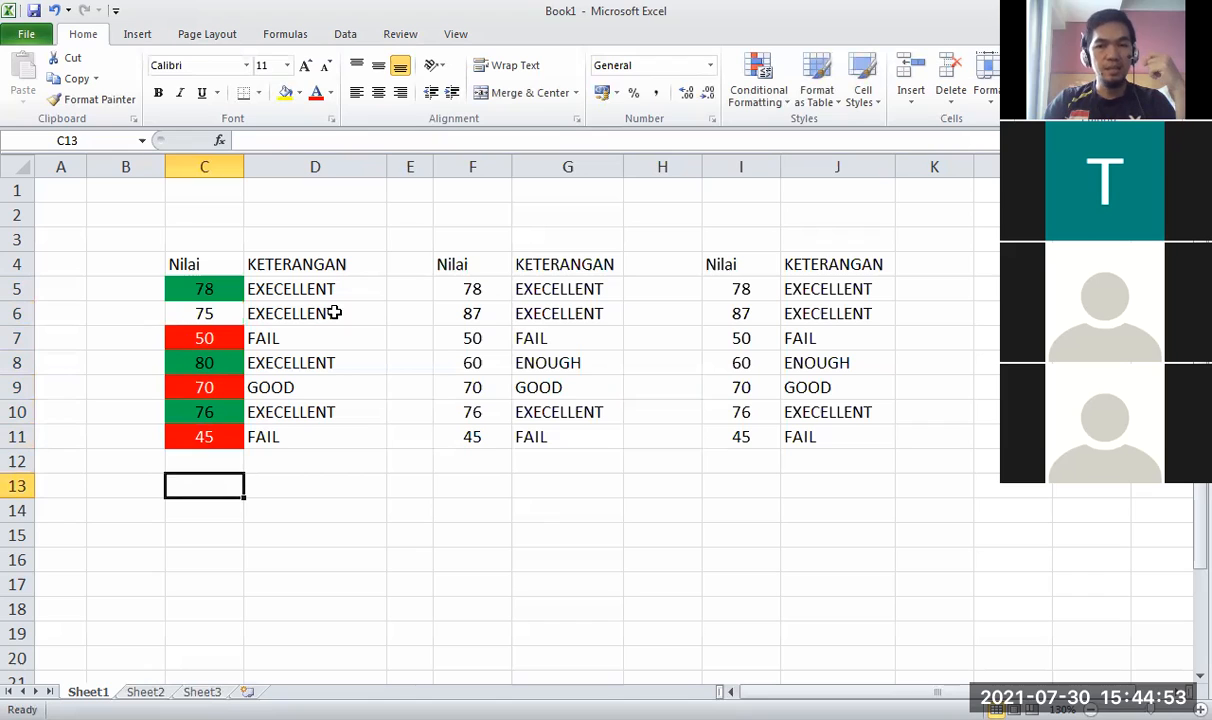
key("Up")
key("Down")
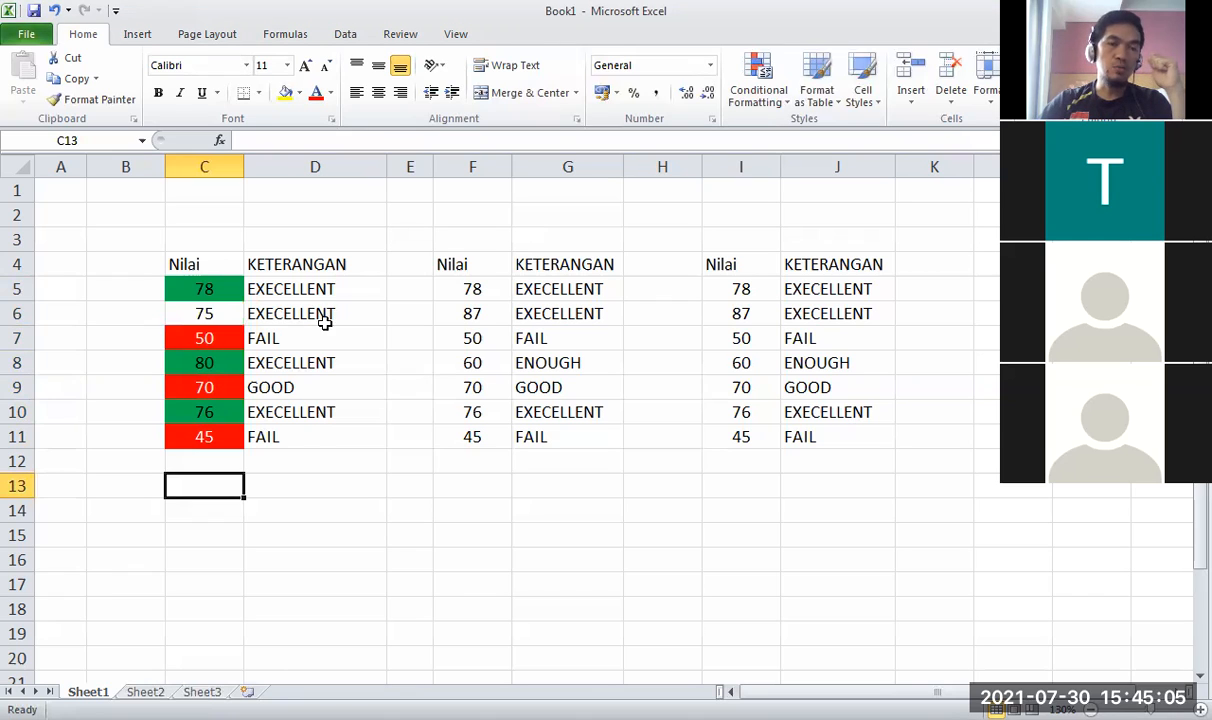
left_click(230, 316)
left_click(224, 347)
left_click(206, 406)
left_click(206, 384)
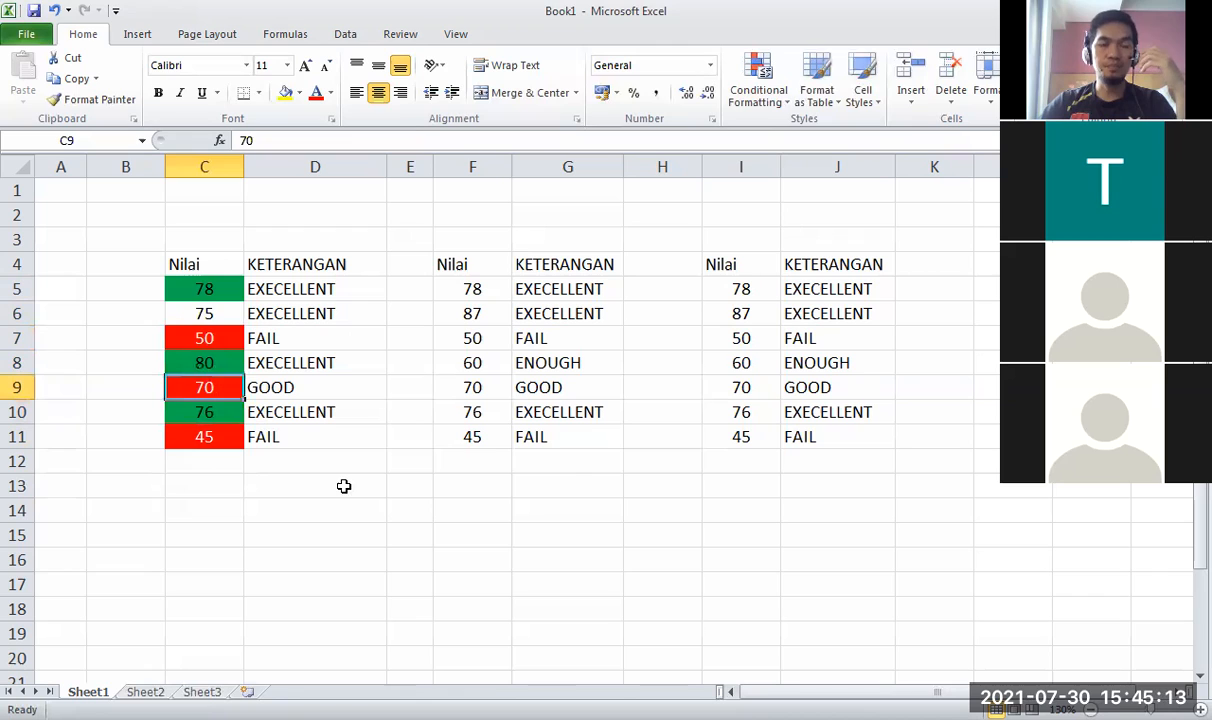
left_click(338, 482)
Open the conditional formatting rules manager for C5:C11 and review its greater-than-75 and less-than-75 rules.
left_click_drag(215, 288, 205, 438)
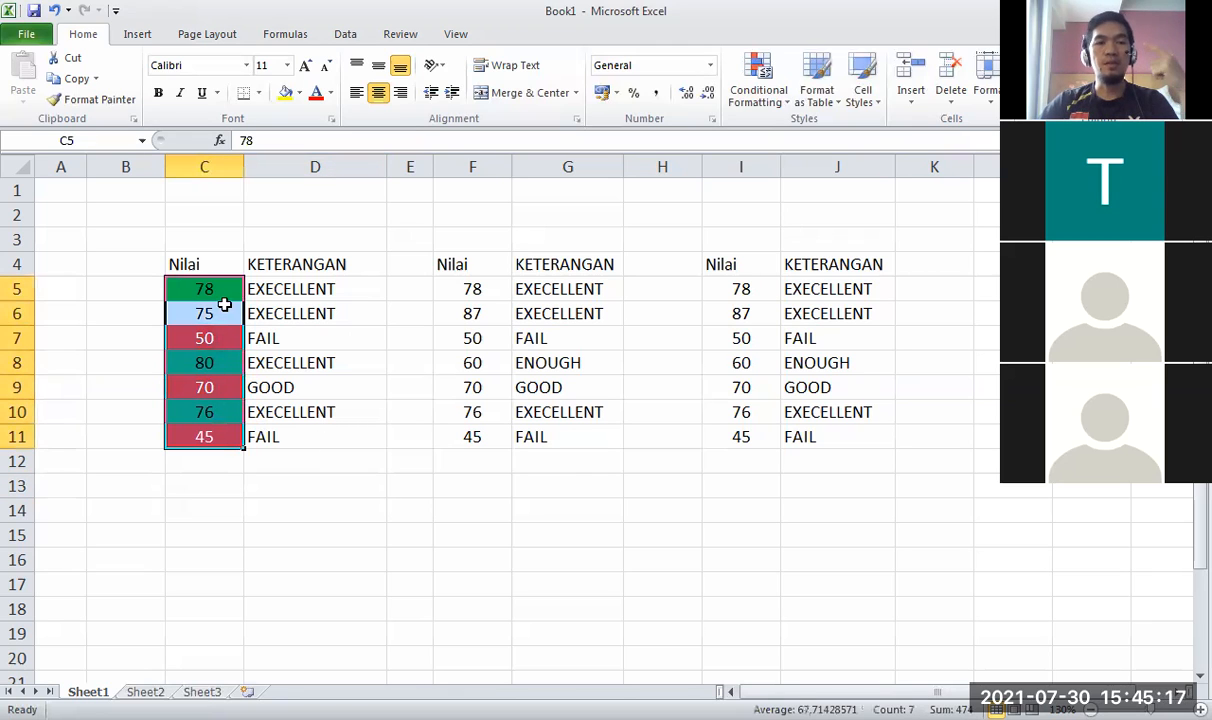
left_click(779, 96)
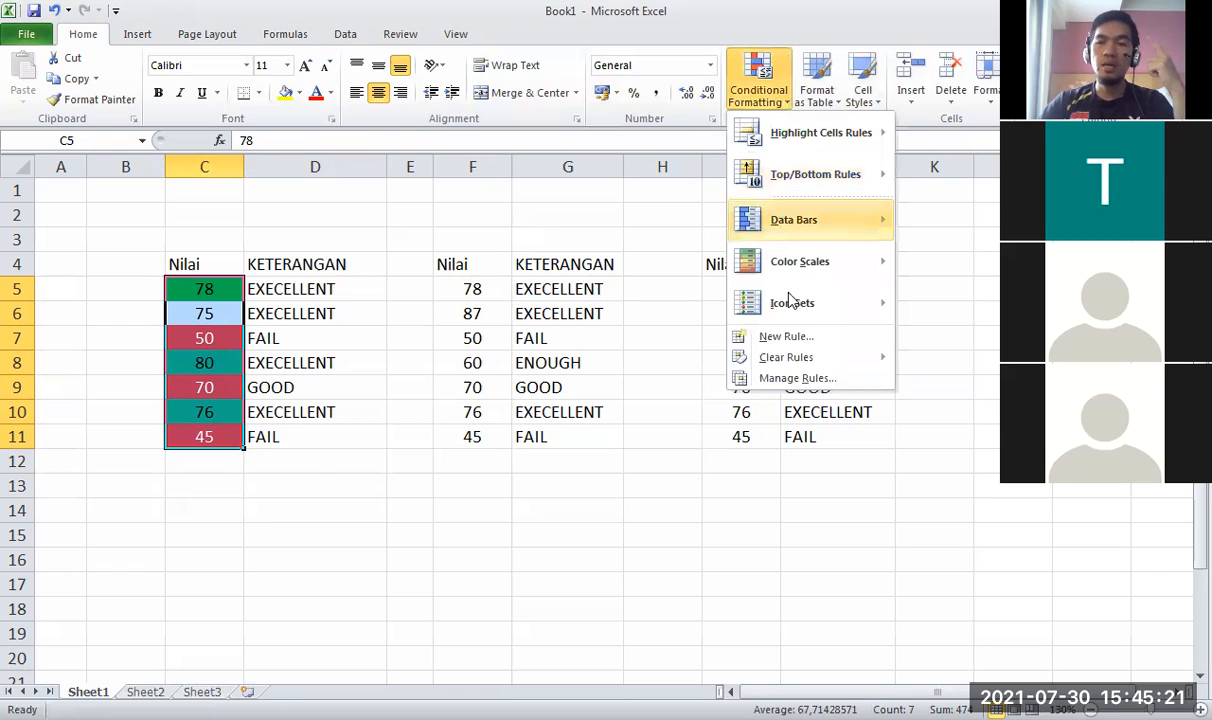
left_click(853, 377)
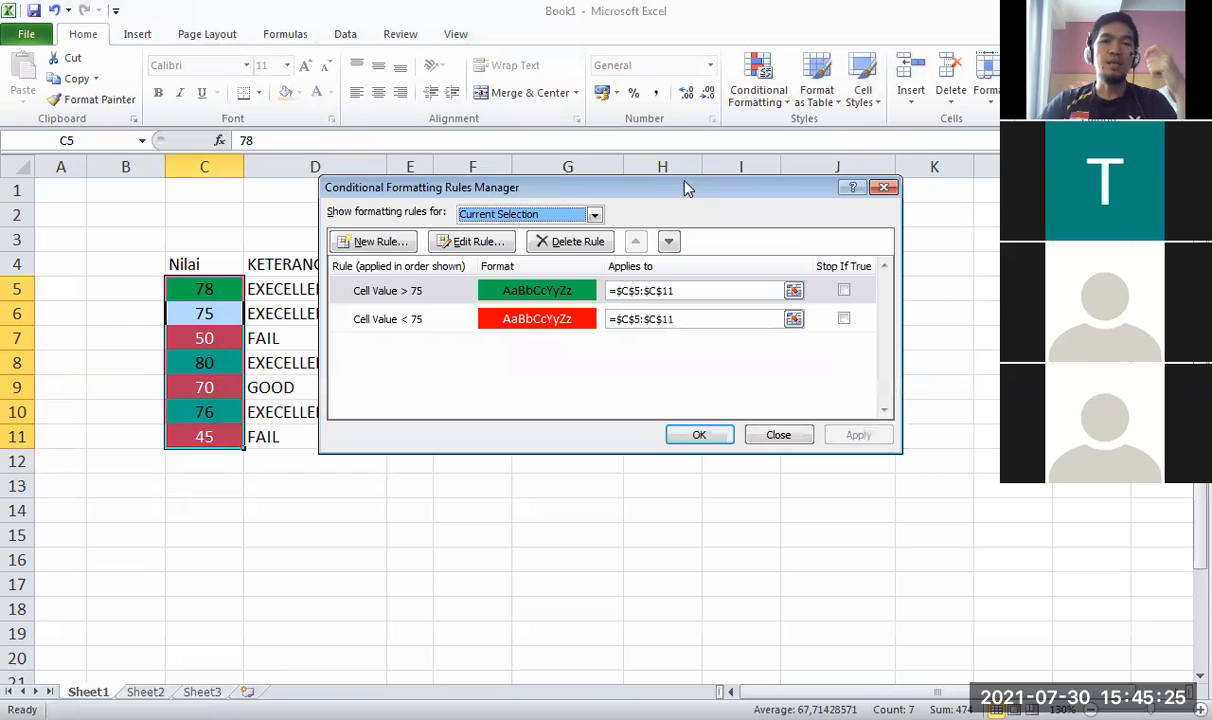
left_click_drag(670, 181, 695, 213)
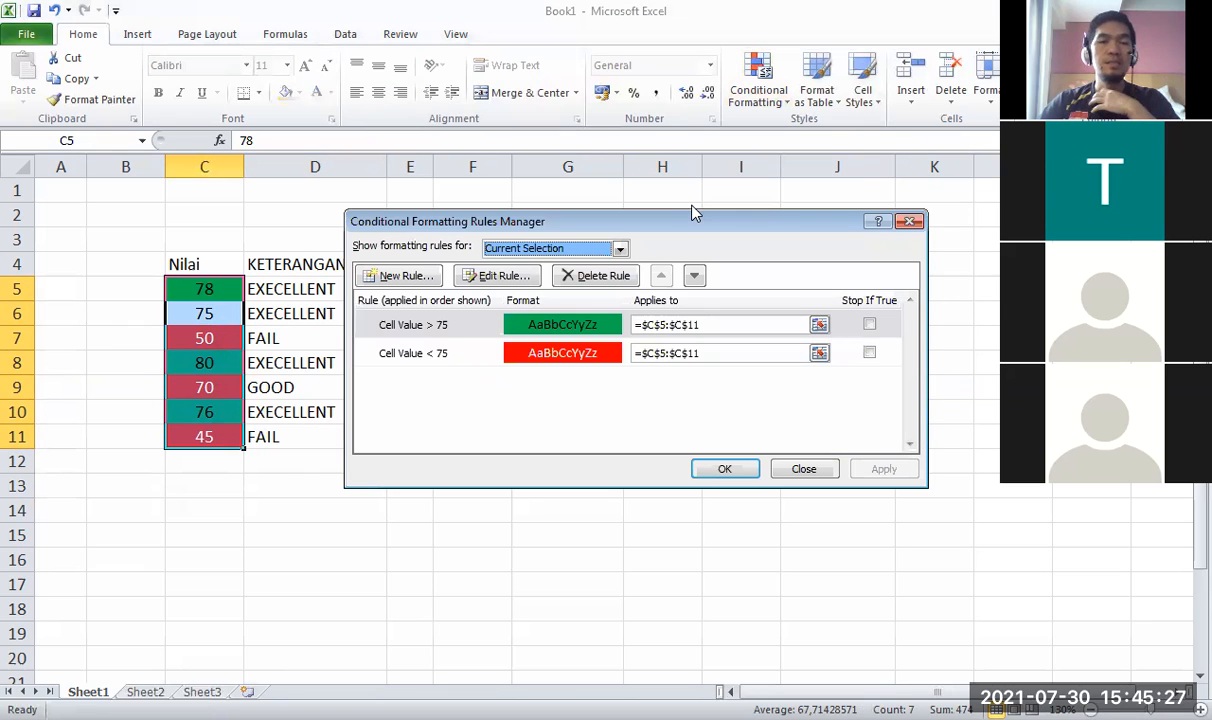
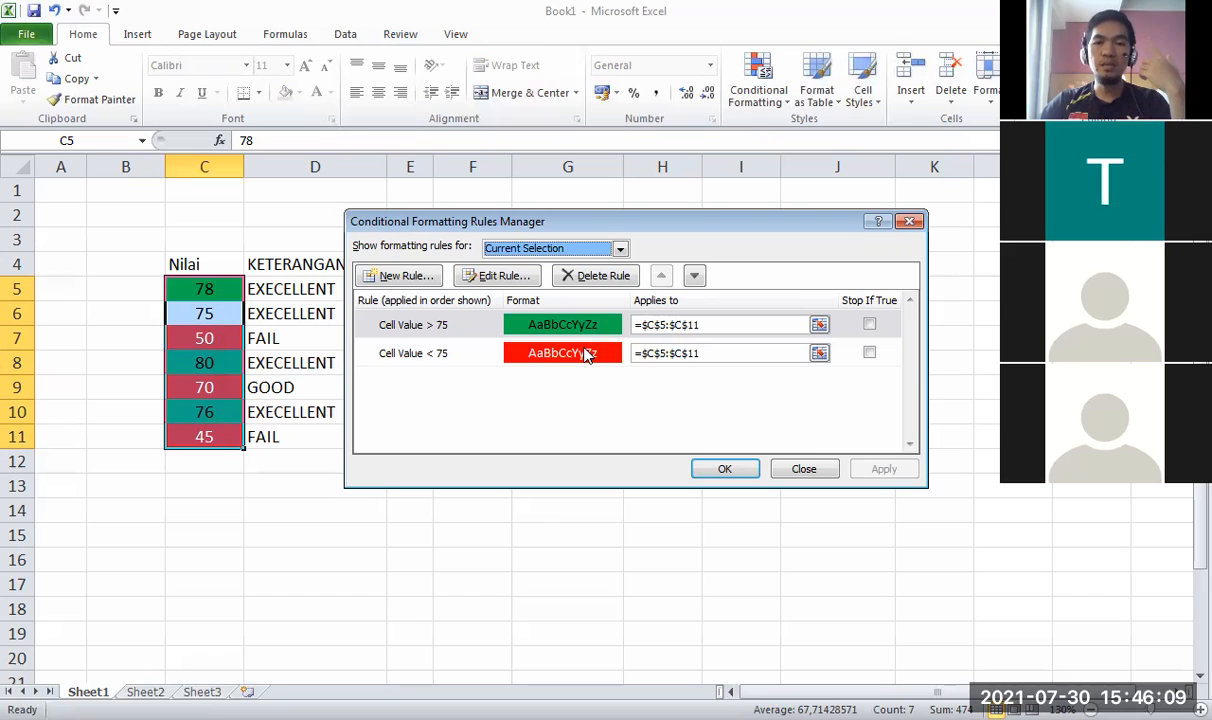
left_click(588, 355)
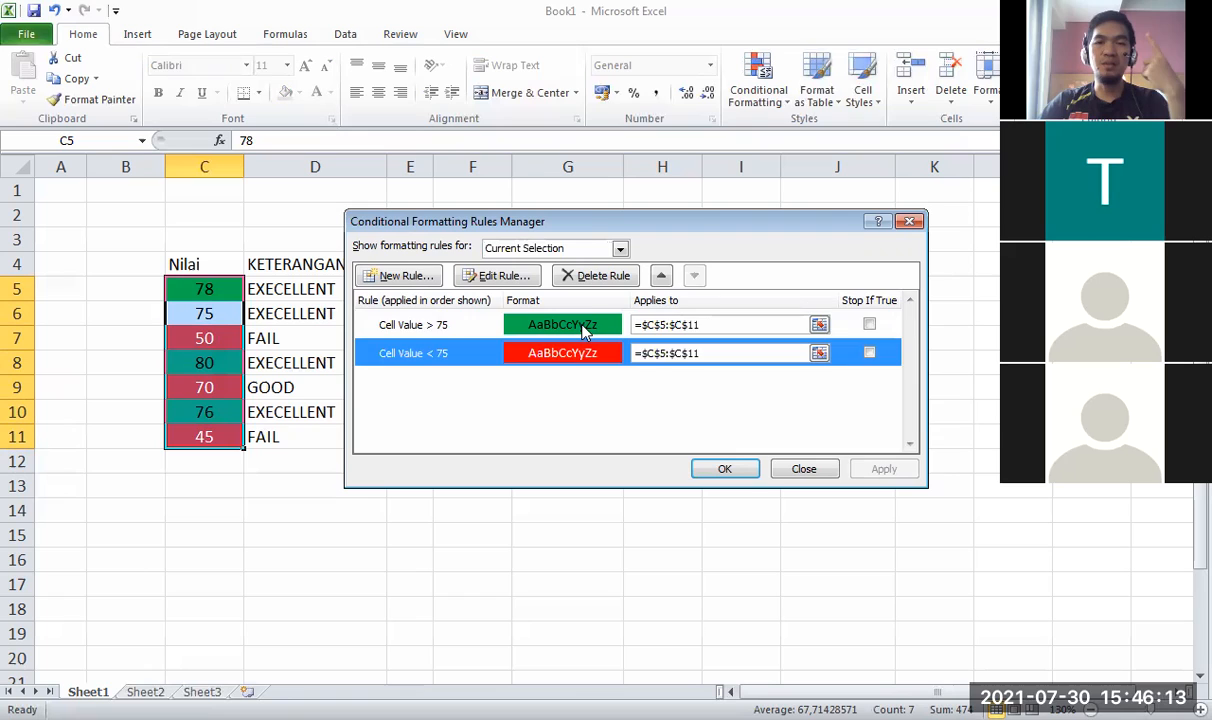
left_click(585, 327)
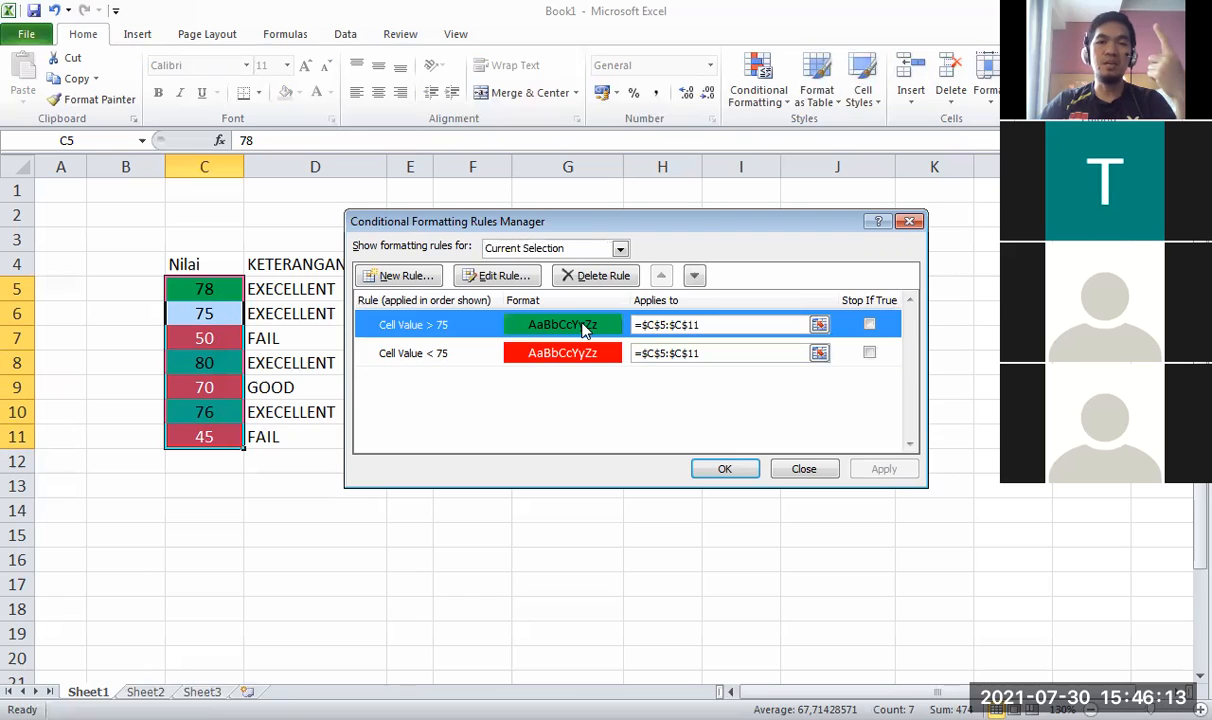
left_click(561, 354)
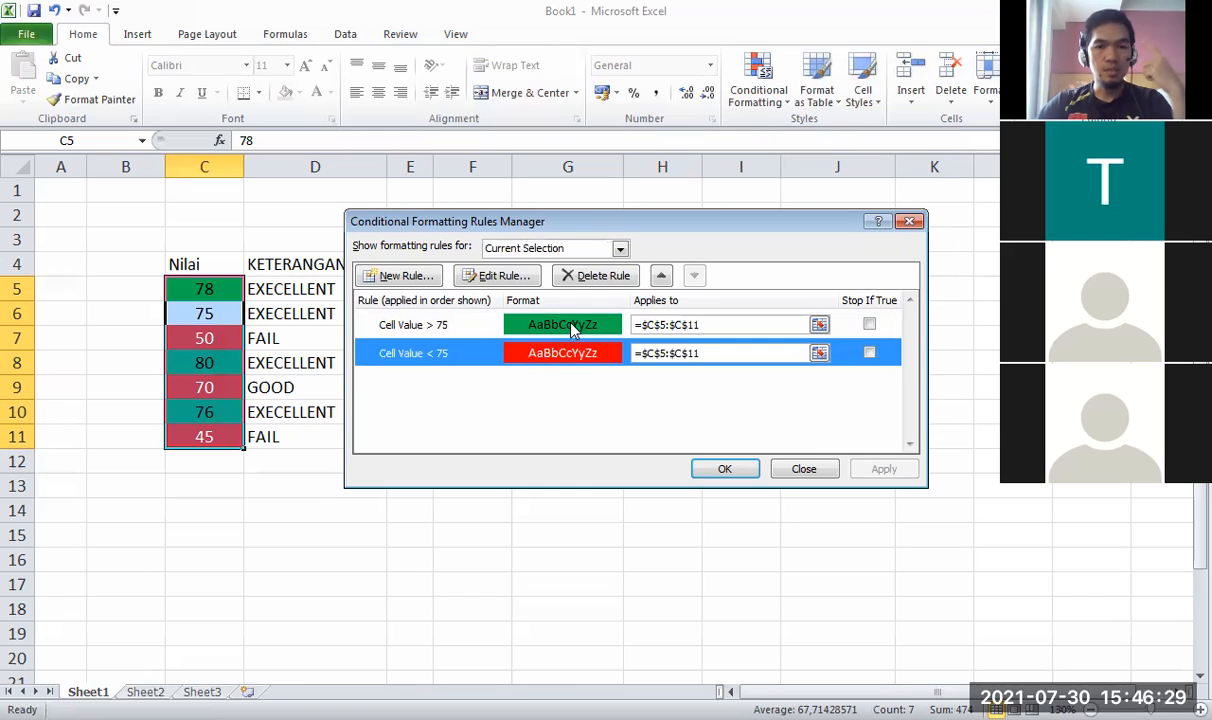
left_click(570, 330)
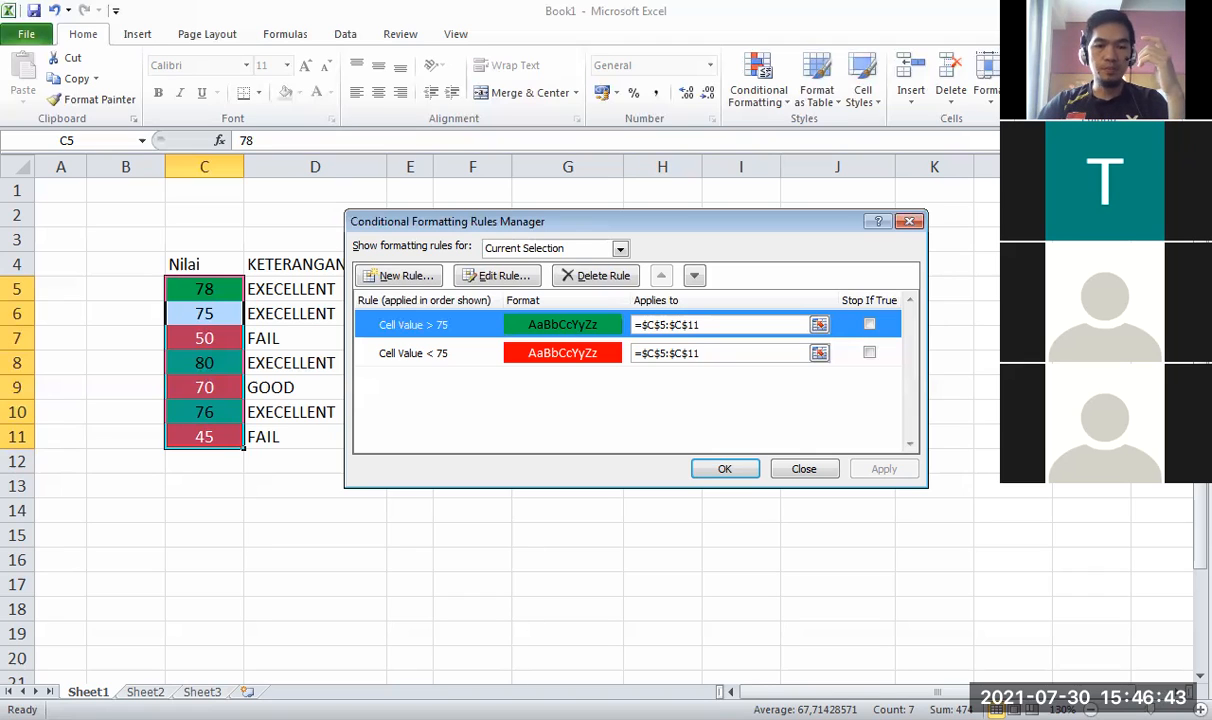
Open the green greater-than-75 rule for editing.
left_click(606, 324)
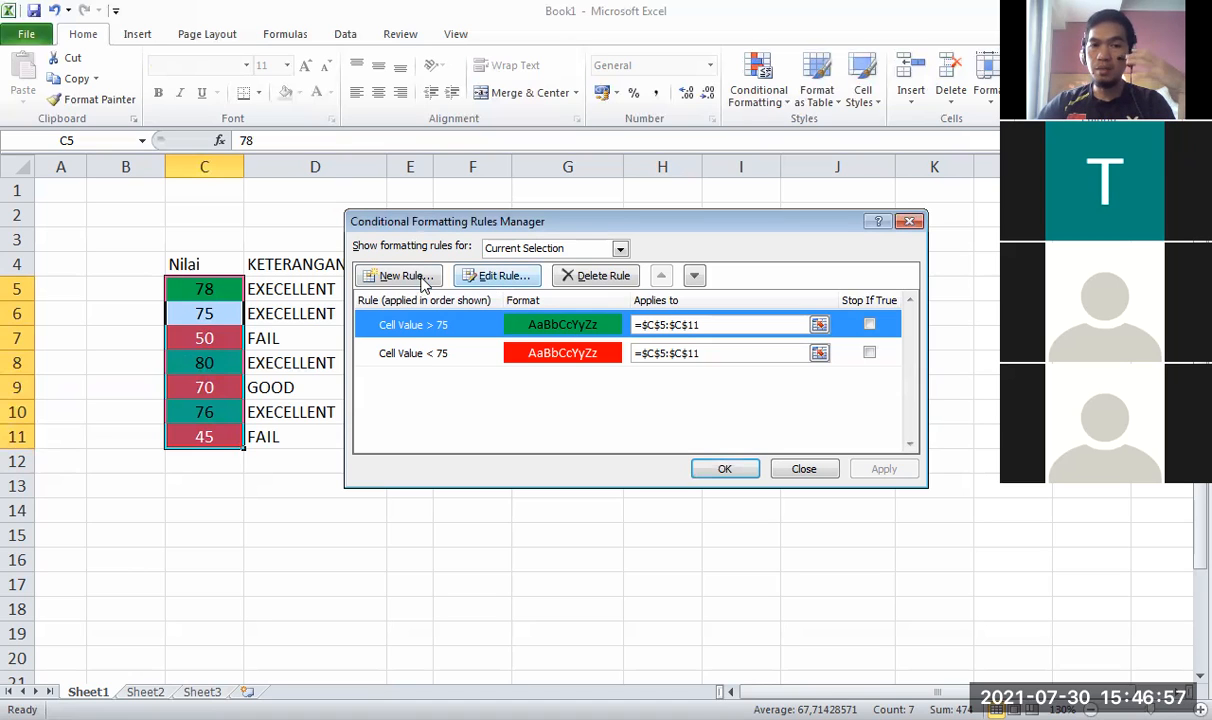
left_click(518, 280)
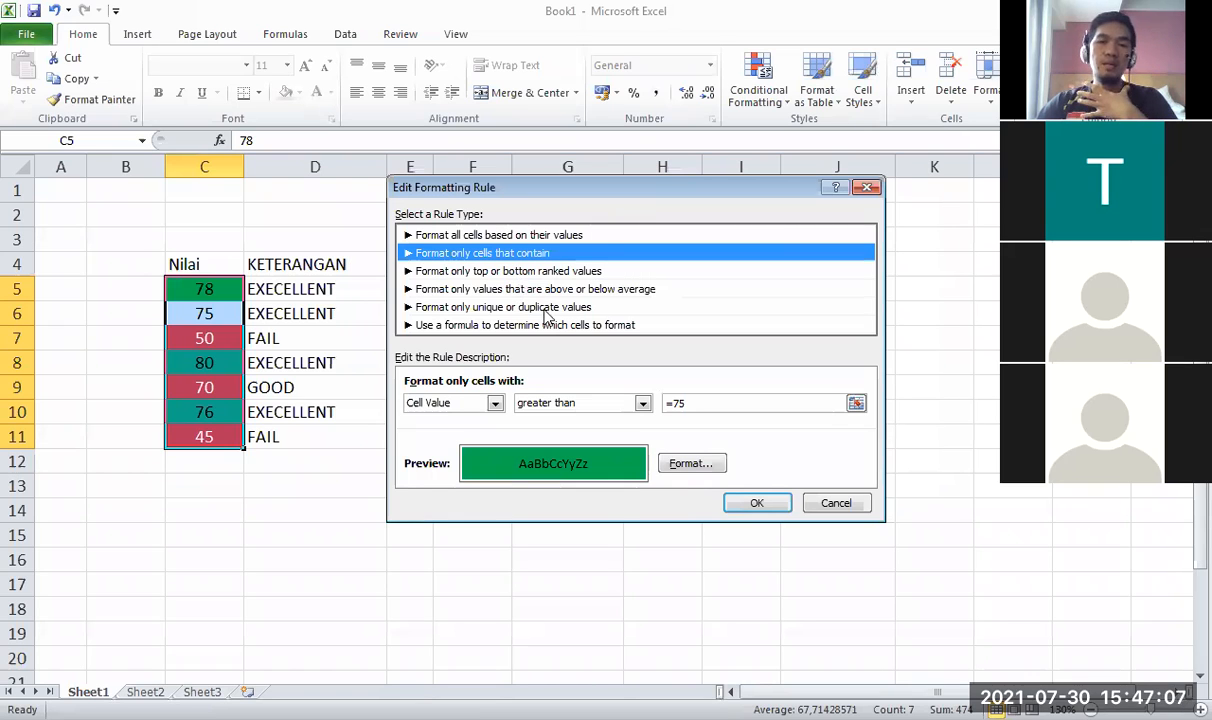
key("alt+Tab")
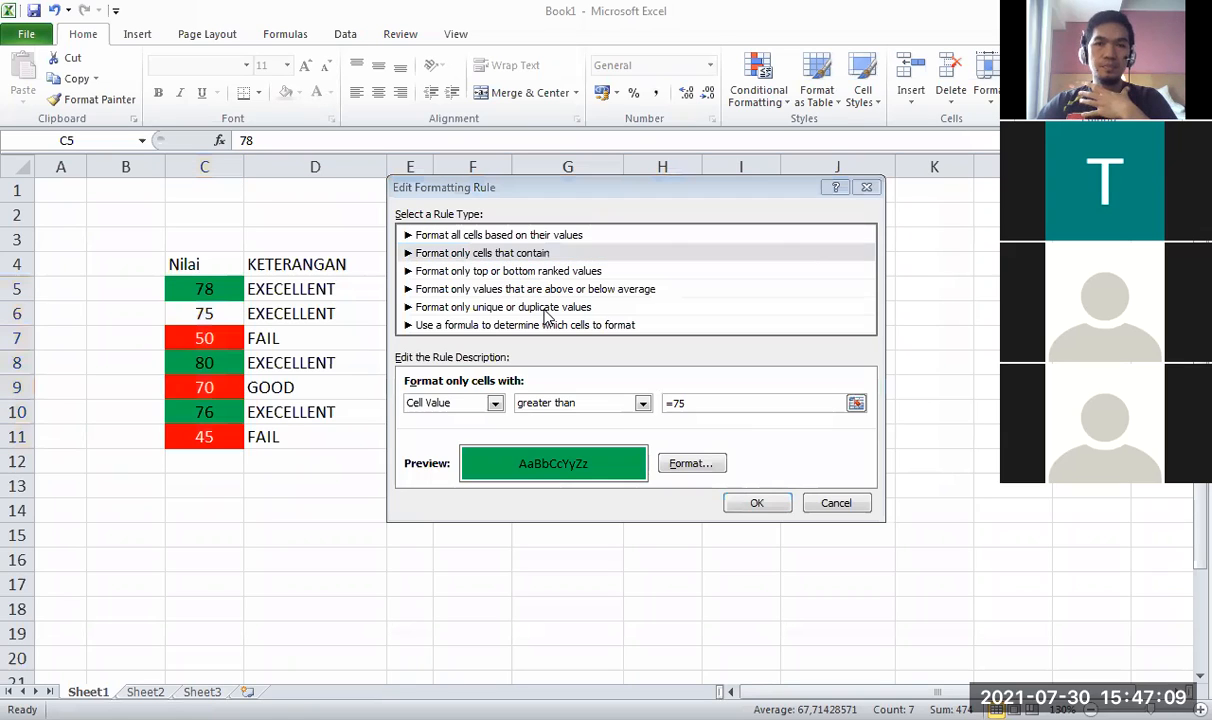
key("alt+Tab")
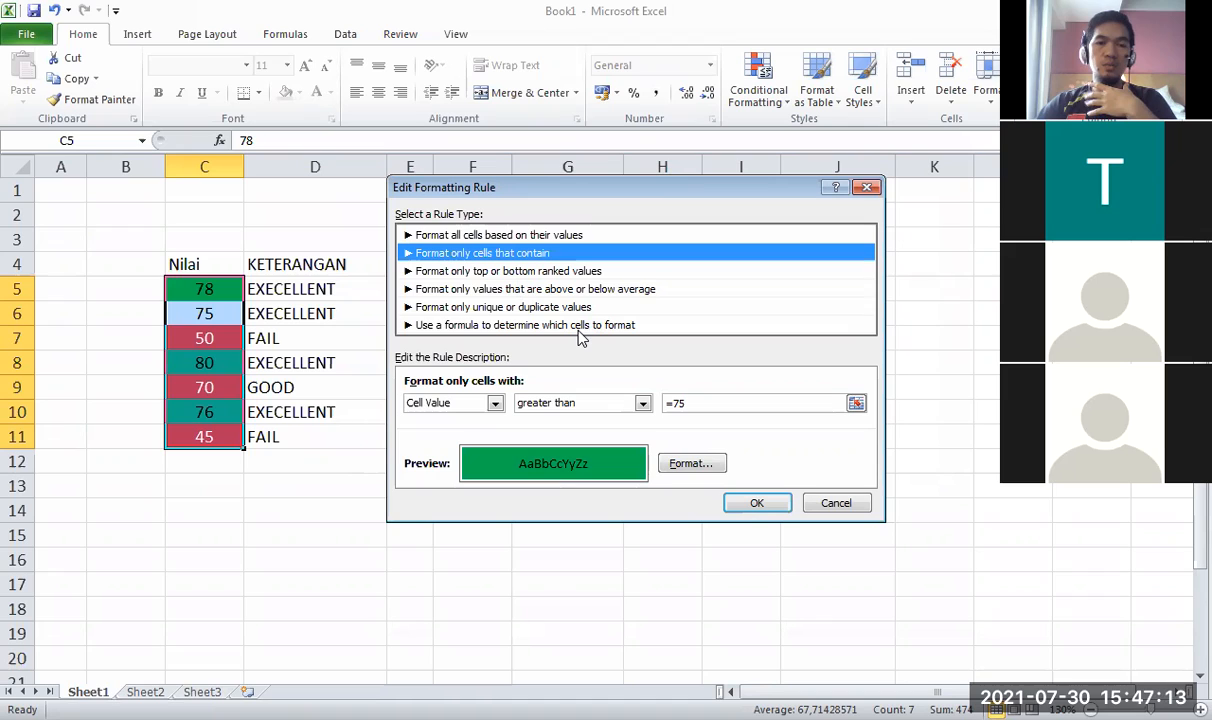
Try the greater than or equal to comparison in the green rule, and switch it back to greater than.
left_click(643, 404)
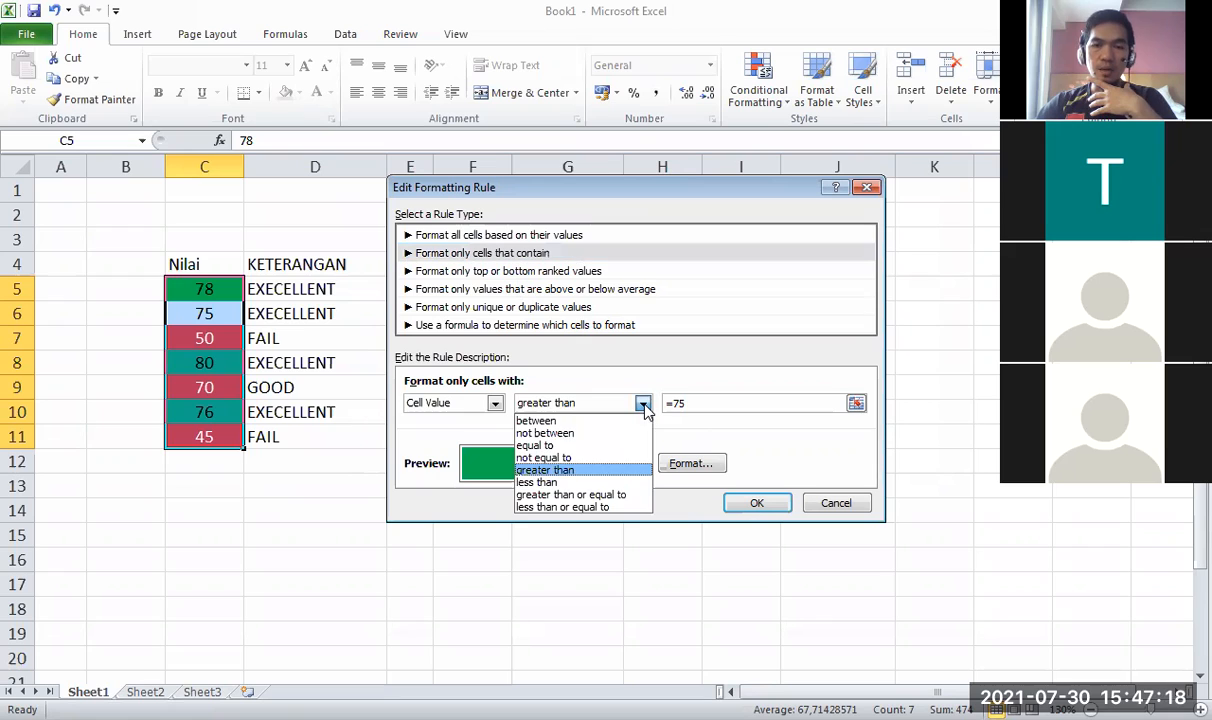
left_click(609, 495)
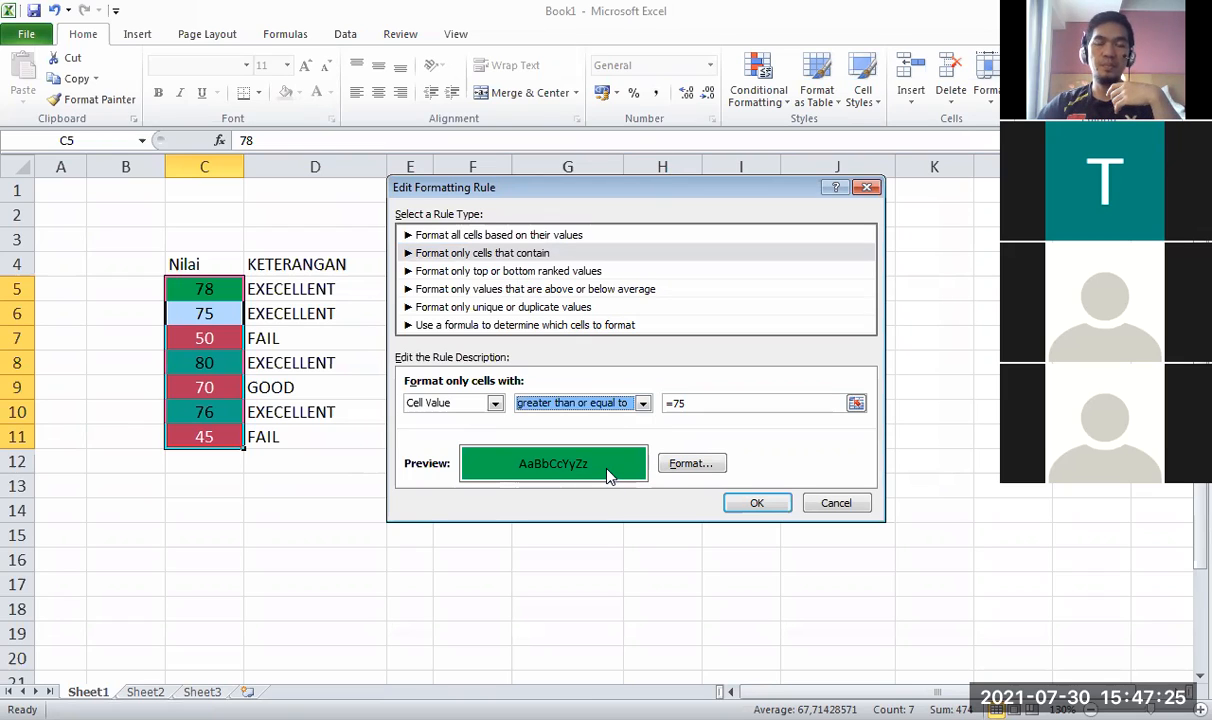
left_click(612, 402)
left_click(617, 471)
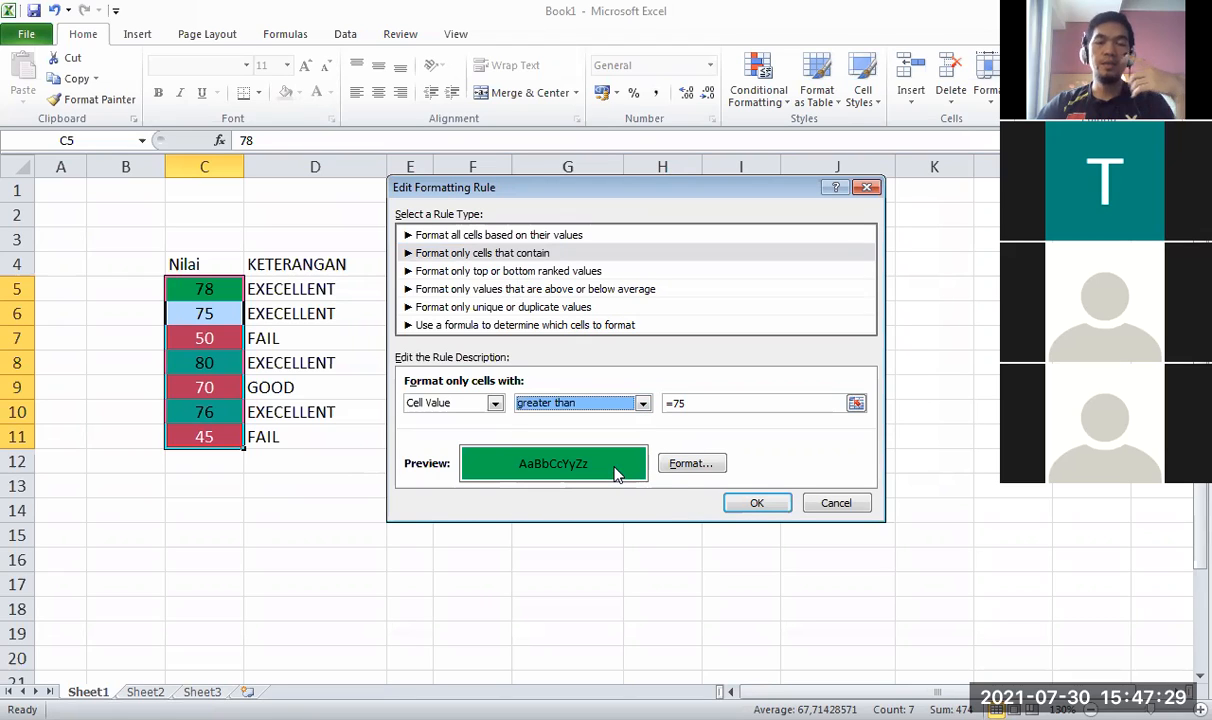
Try 74 as the threshold of the green greater-than rule, and restore it to 75.
left_click(689, 401)
key("BackSpace")
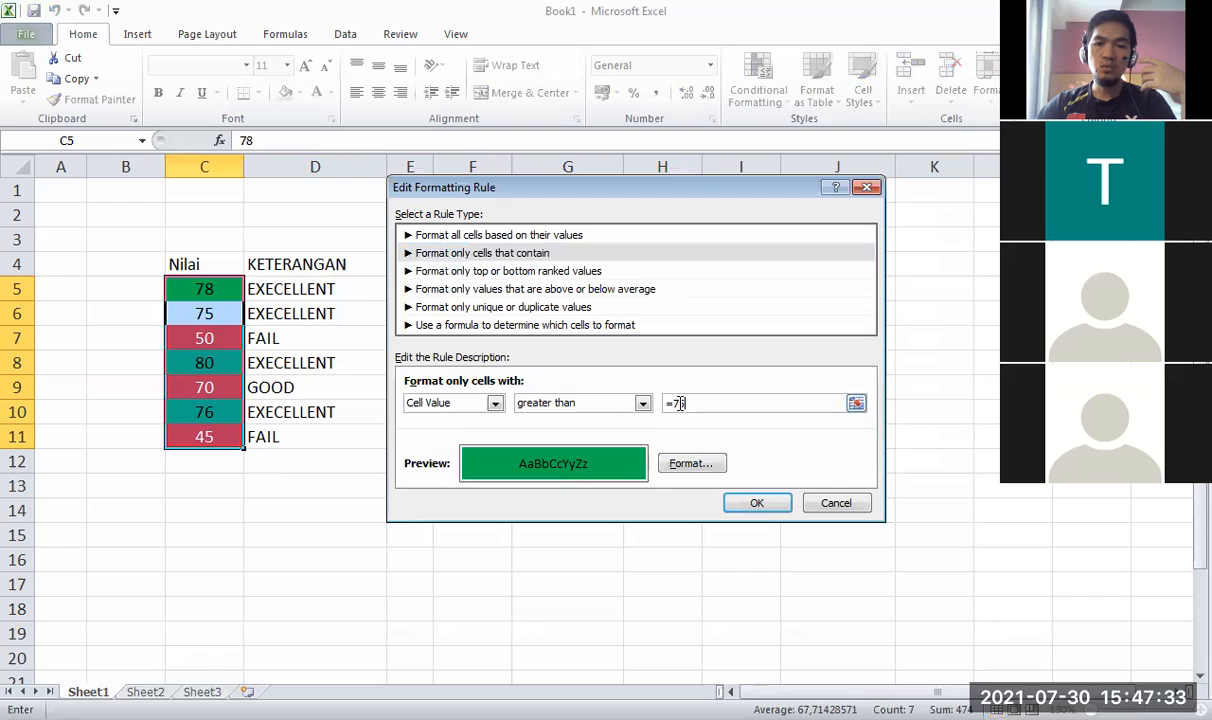
type("5")
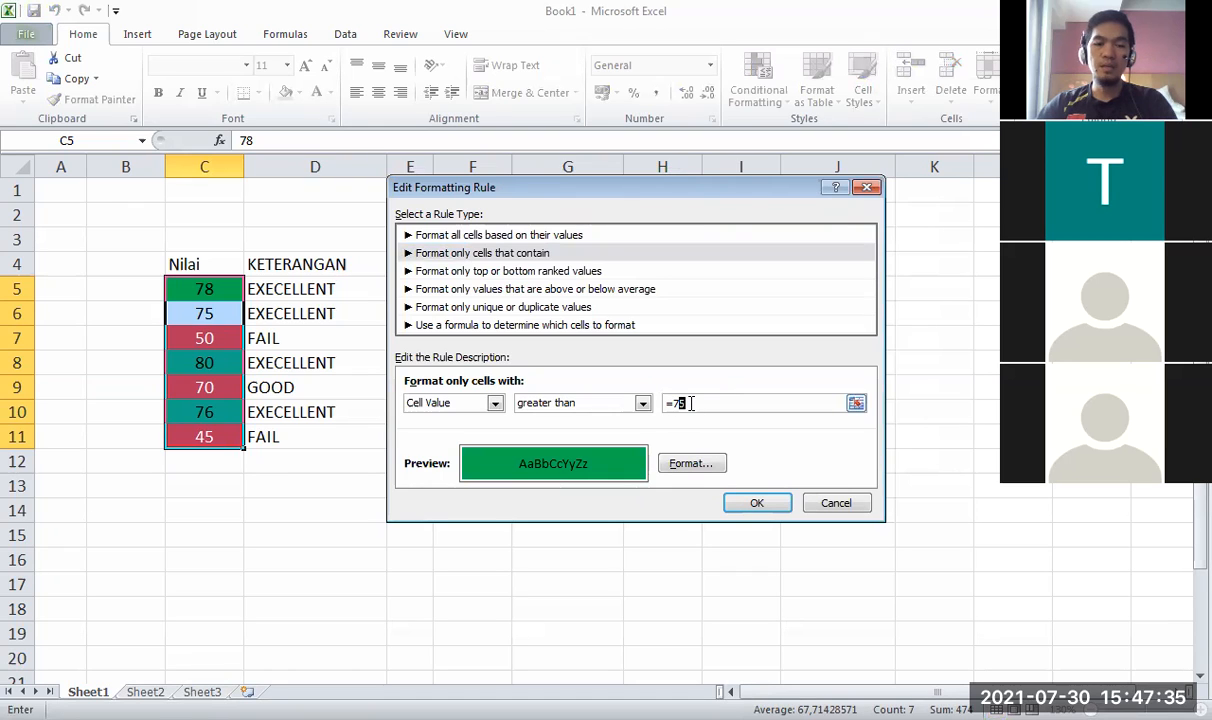
type("4")
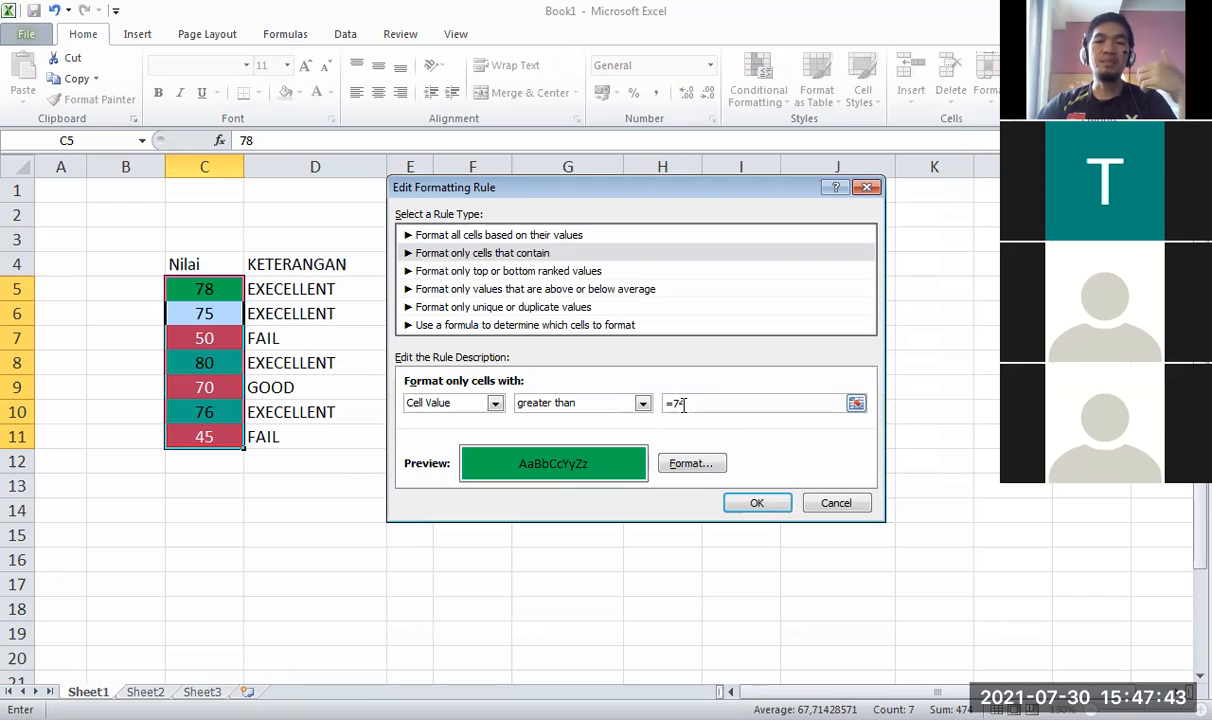
left_click_drag(680, 400, 689, 398)
type("5")
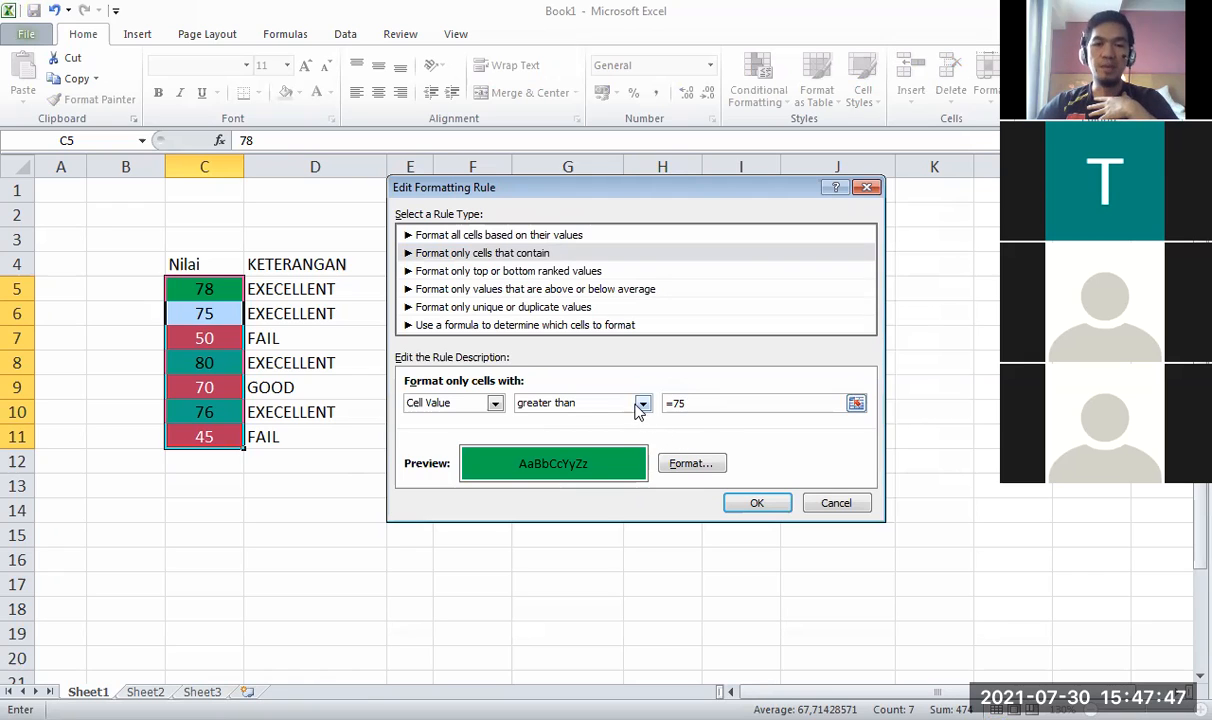
Set the green rule's condition to greater than or equal to 75 and apply the updated rules to C5:C11.
left_click(642, 403)
left_click(592, 495)
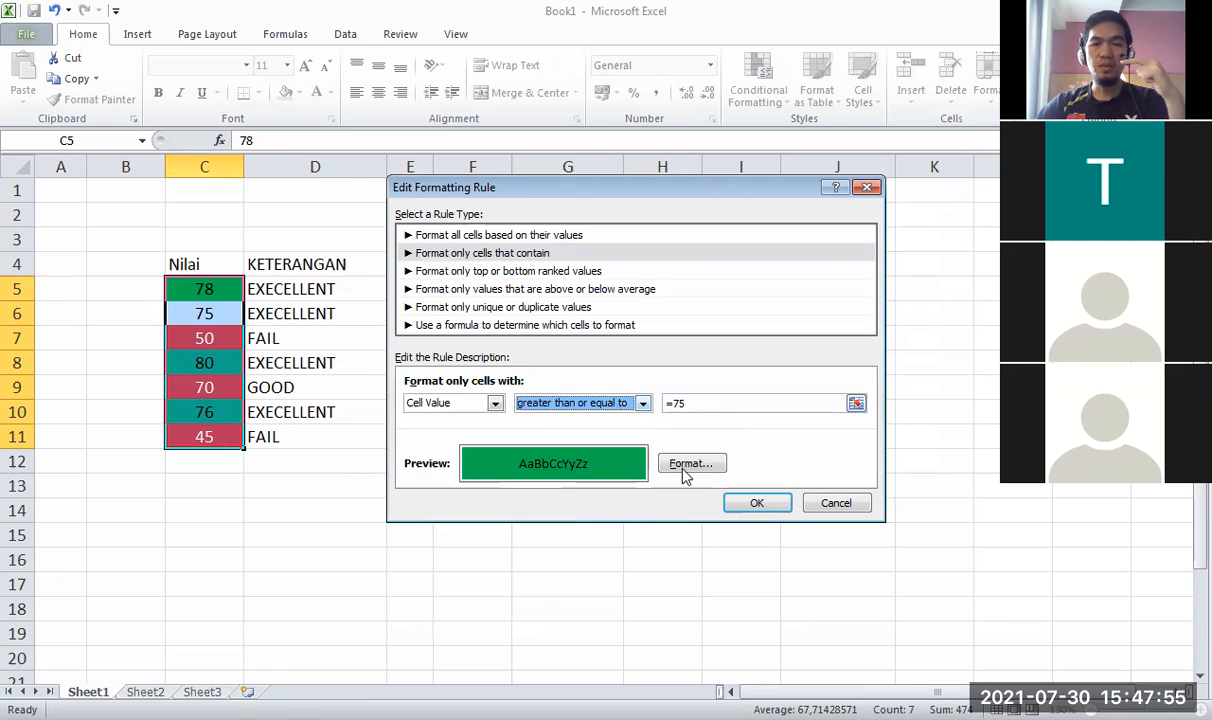
left_click(771, 506)
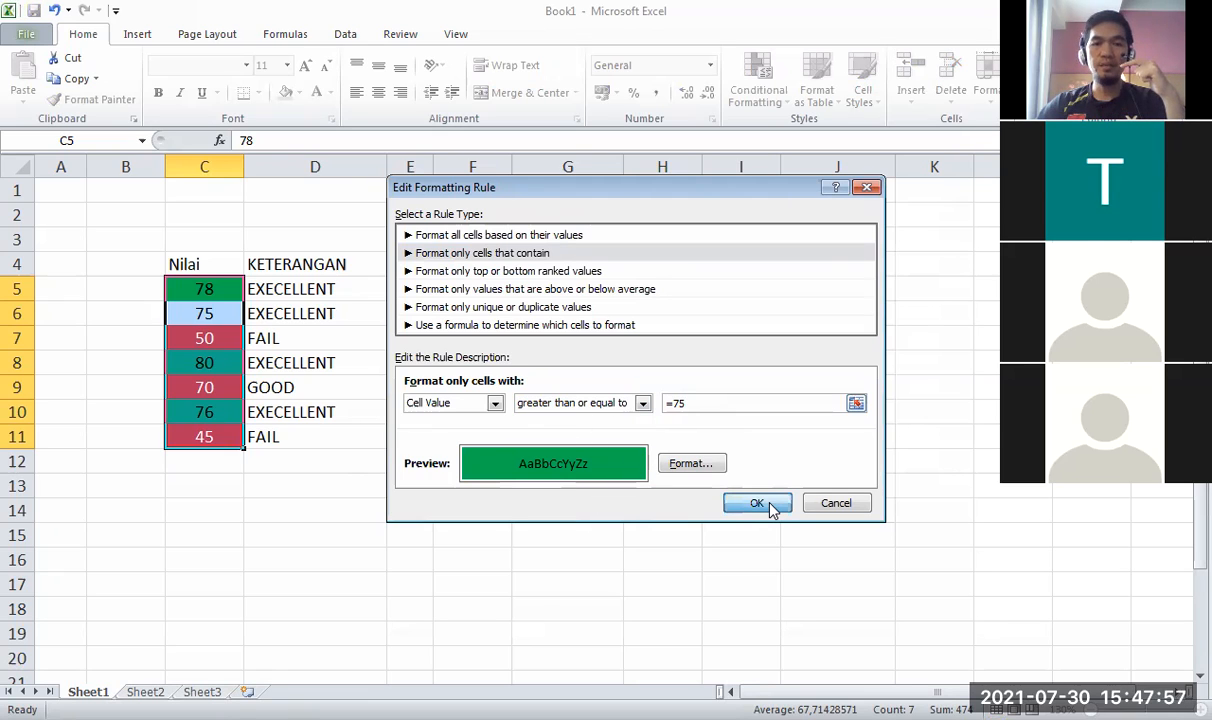
left_click(747, 475)
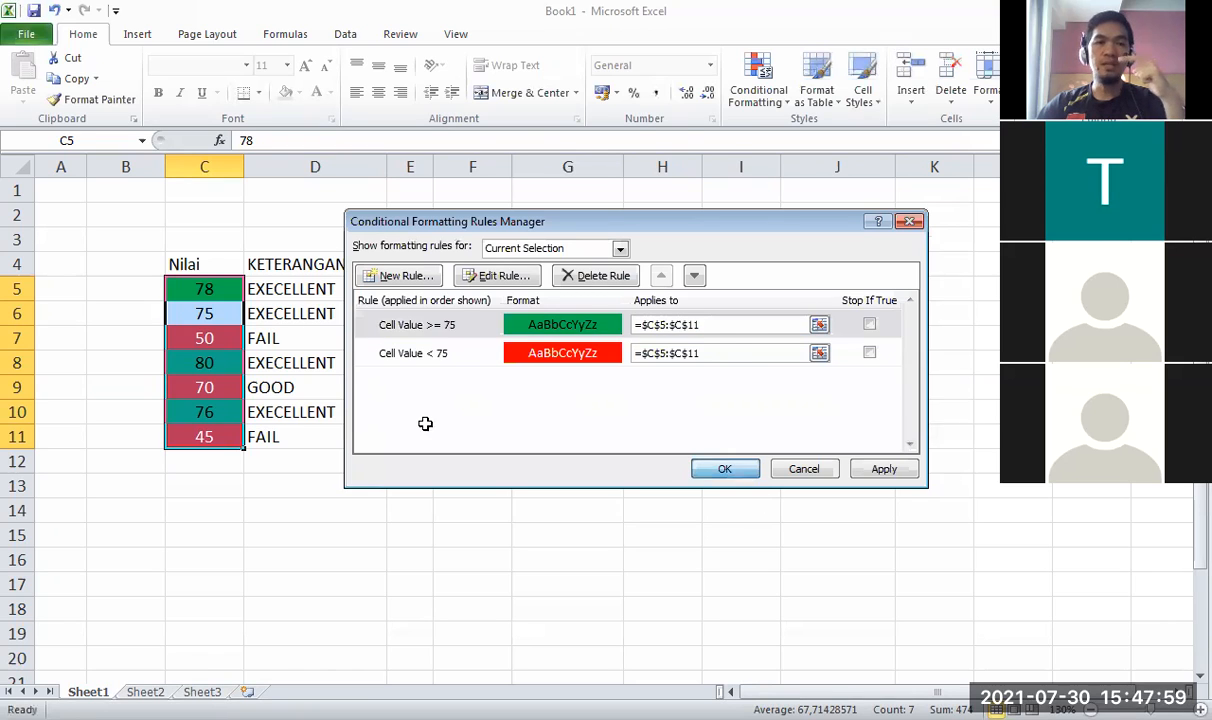
Check the fill colours of the Nilai scores in C6, C8 and C10 against the edited rule.
left_click(330, 432)
left_click(198, 317)
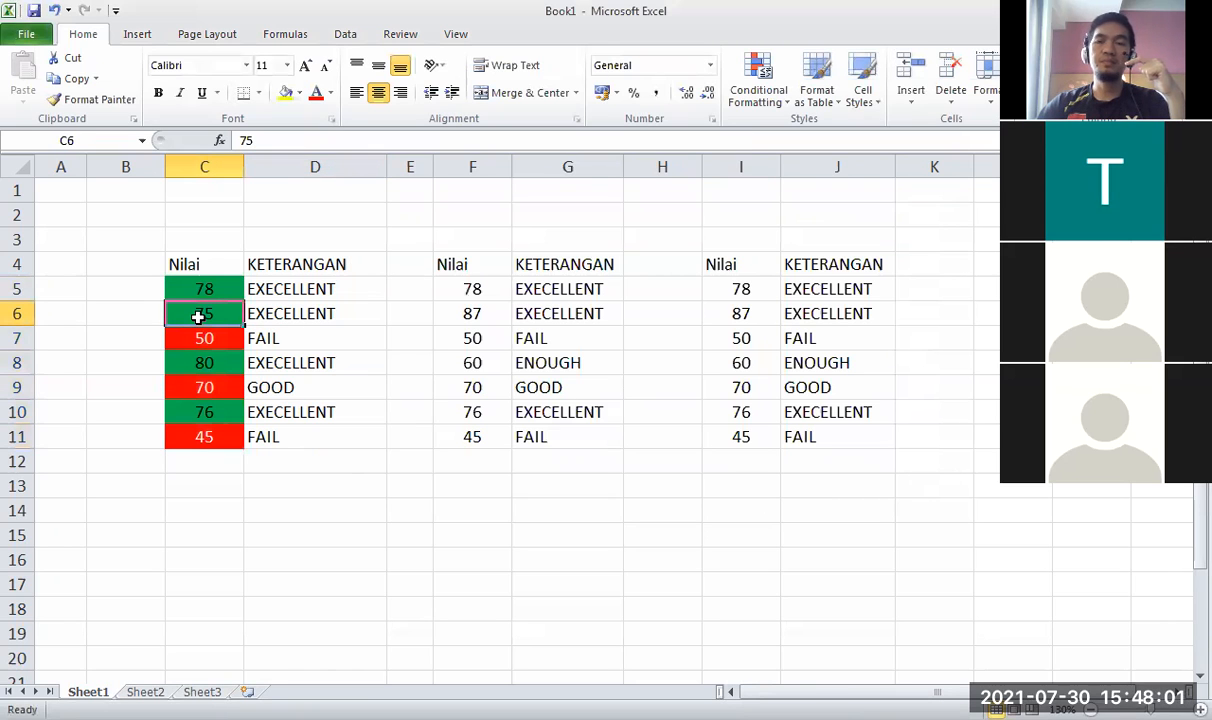
left_click(217, 368)
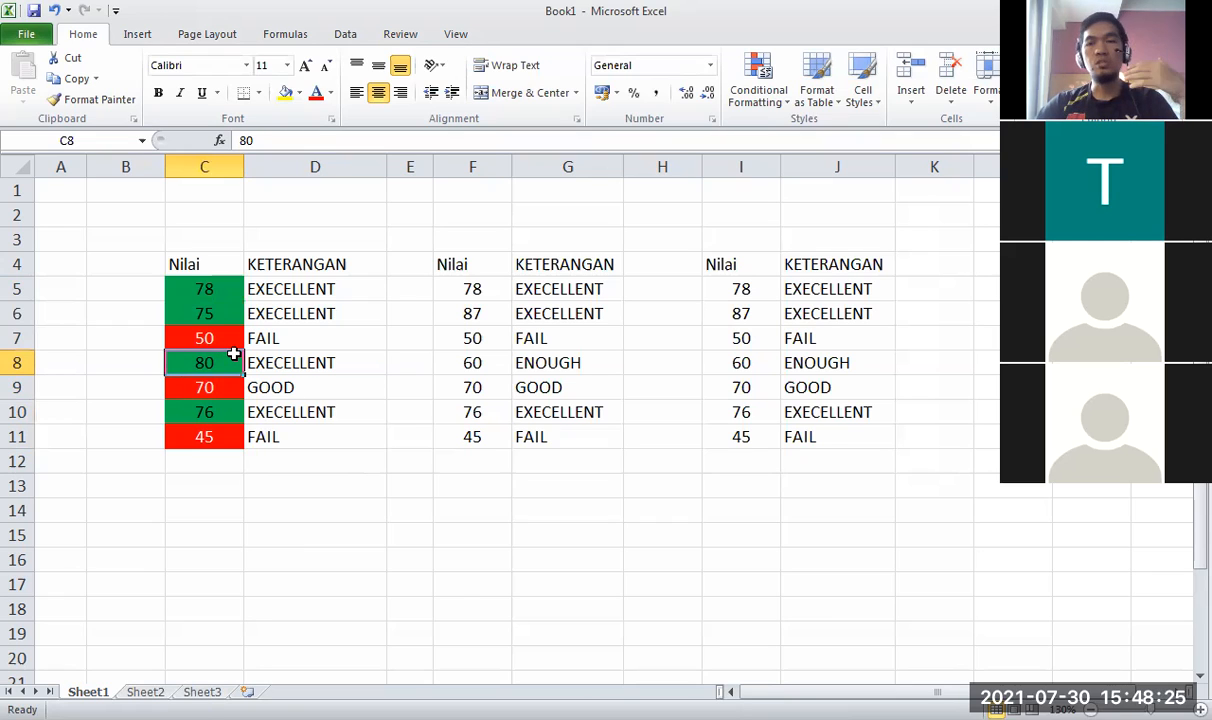
left_click(230, 413)
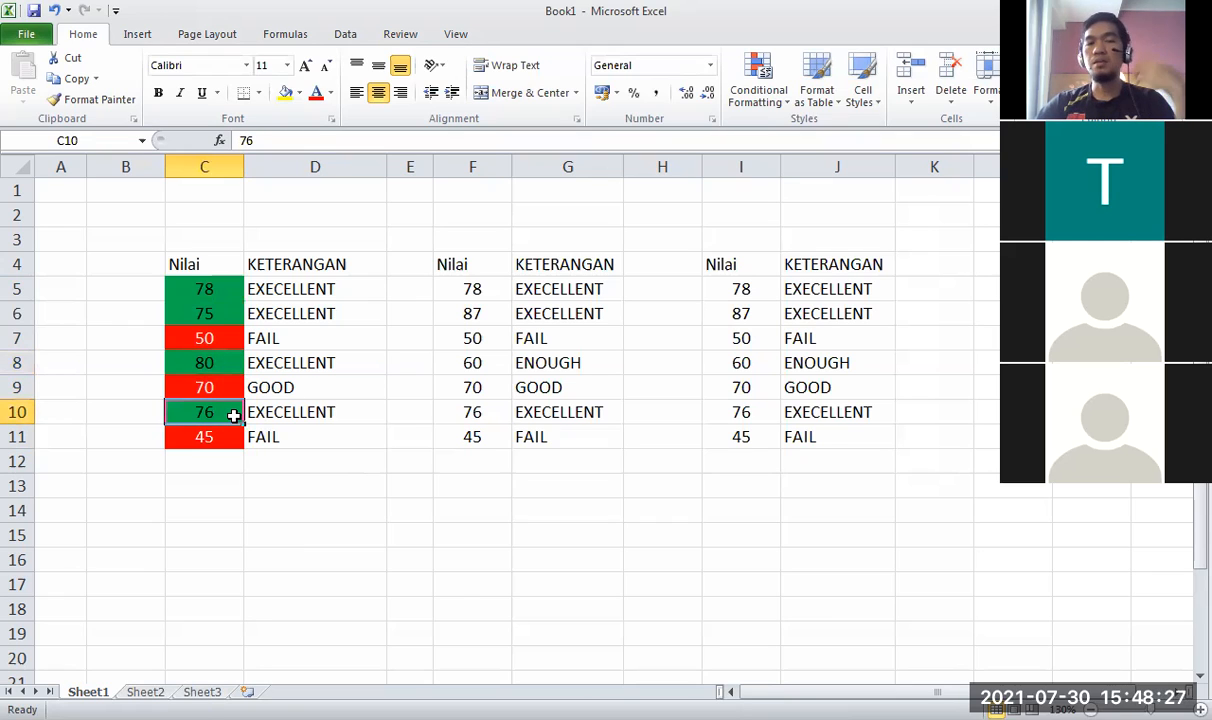
Review the coloured Nilai scores in C5:C11 and compare them with the unformatted Nilai scores in F5:F11.
left_click_drag(208, 289, 204, 437)
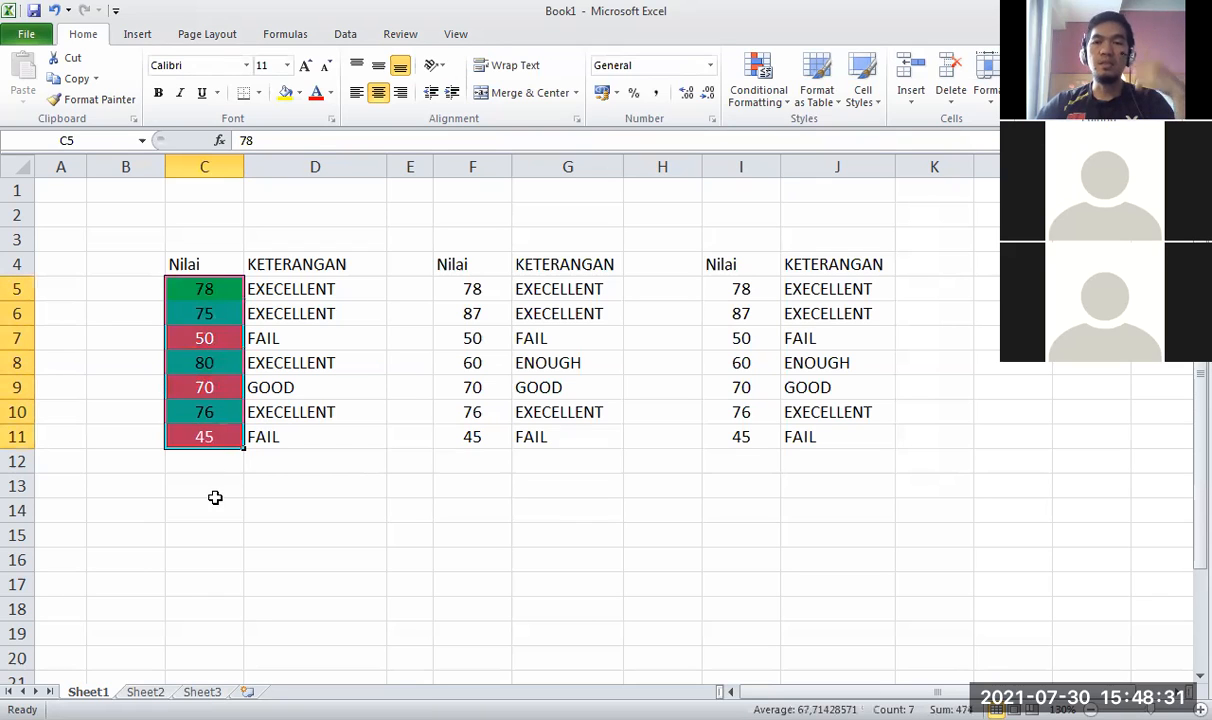
left_click(214, 500)
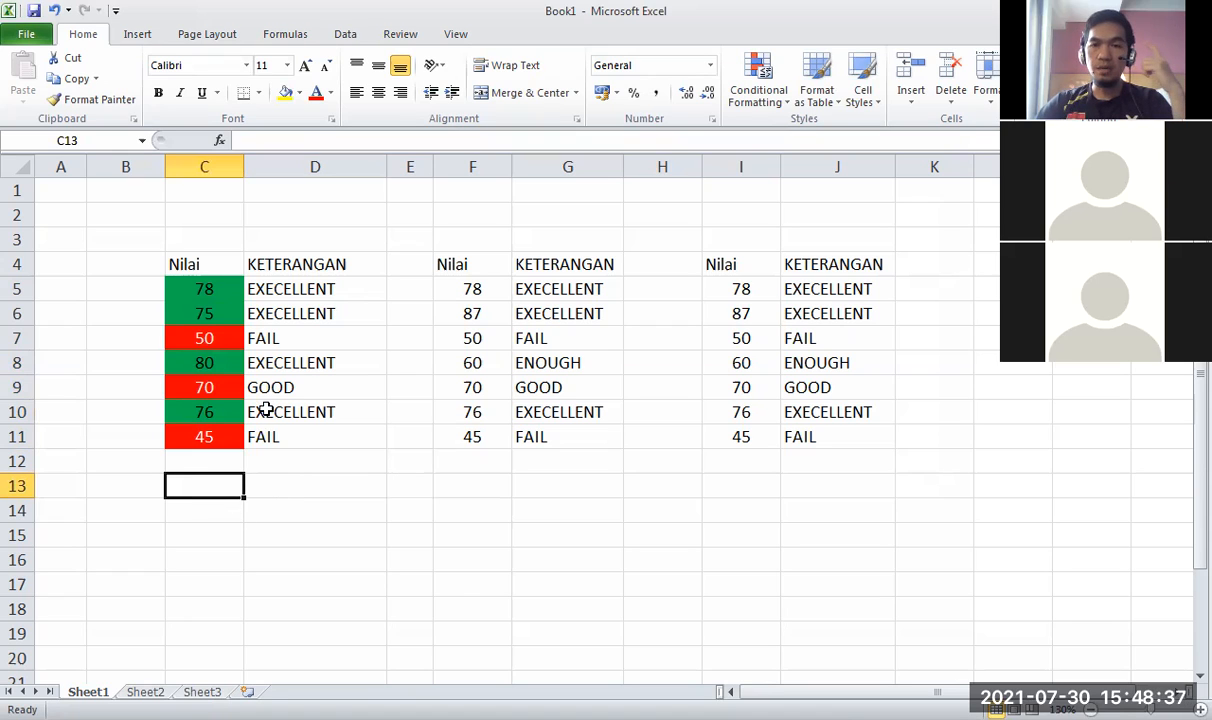
left_click_drag(211, 288, 219, 438)
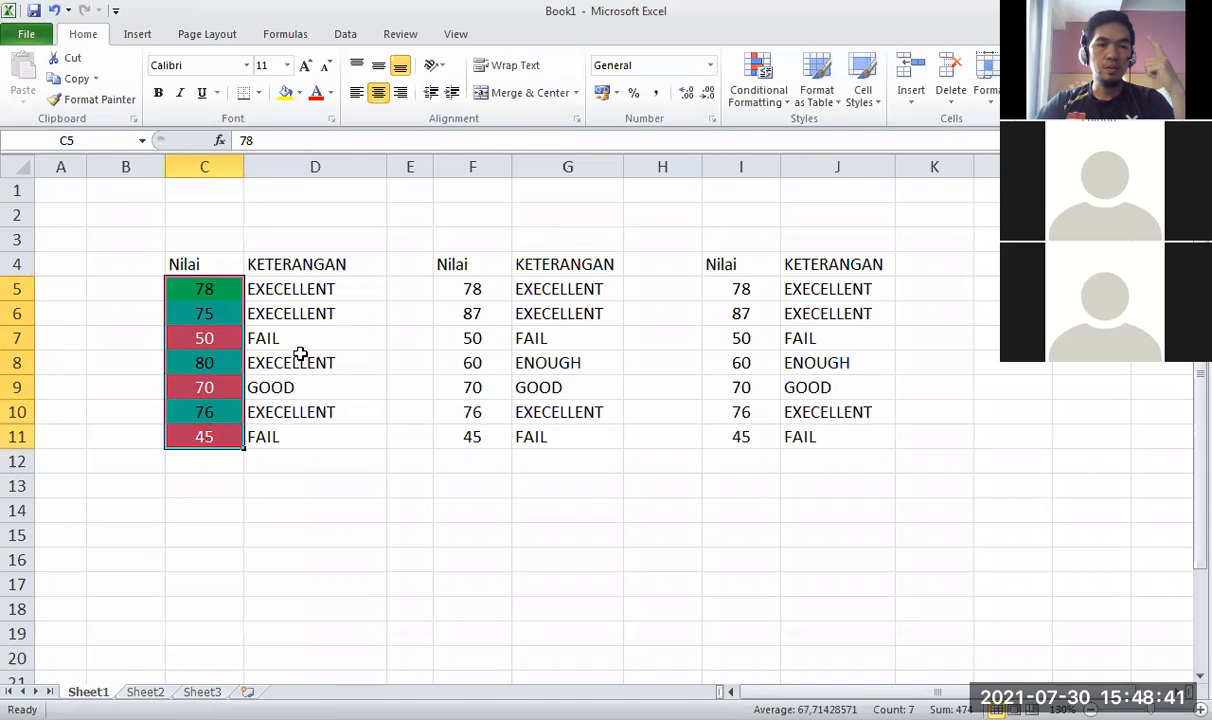
left_click(218, 388)
left_click(228, 413)
left_click(287, 513)
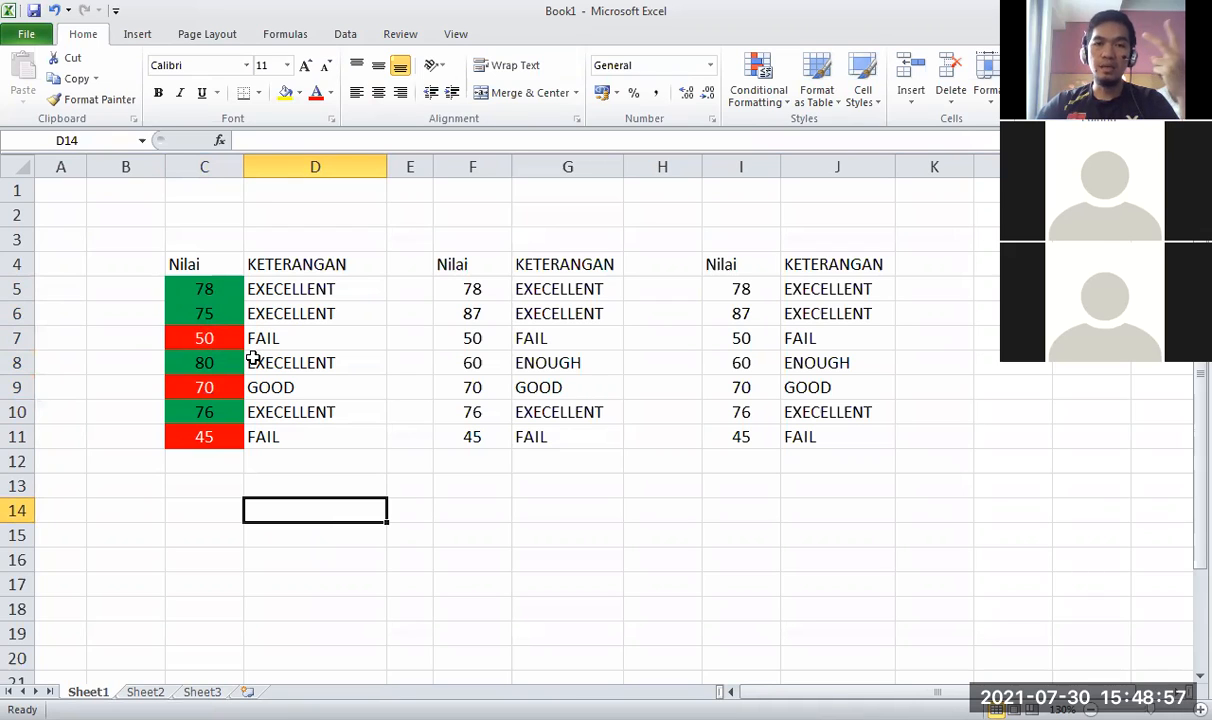
left_click_drag(472, 290, 478, 436)
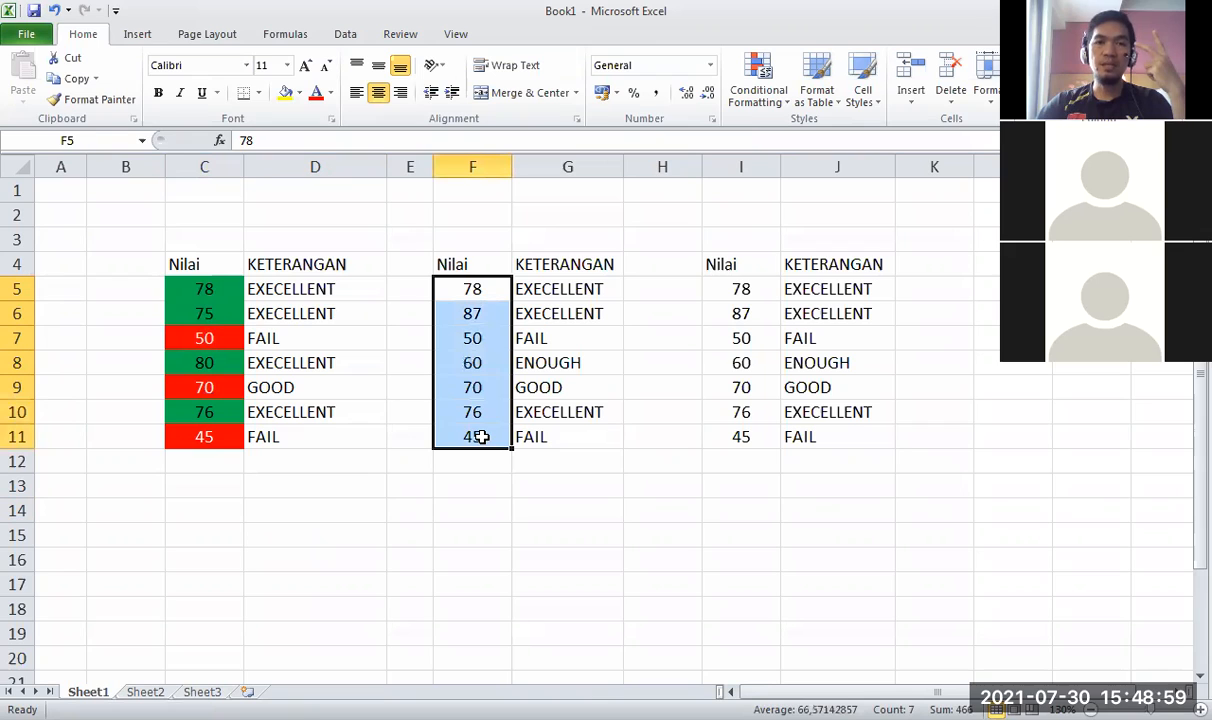
left_click(471, 364)
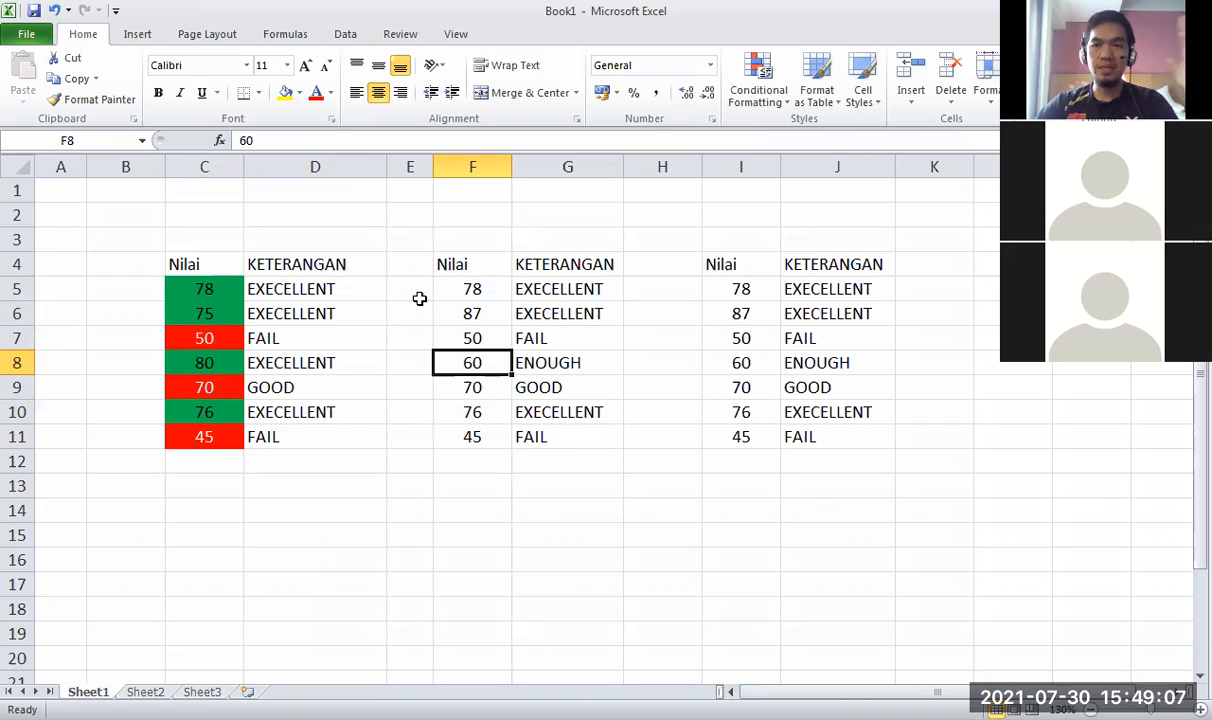
left_click(479, 504)
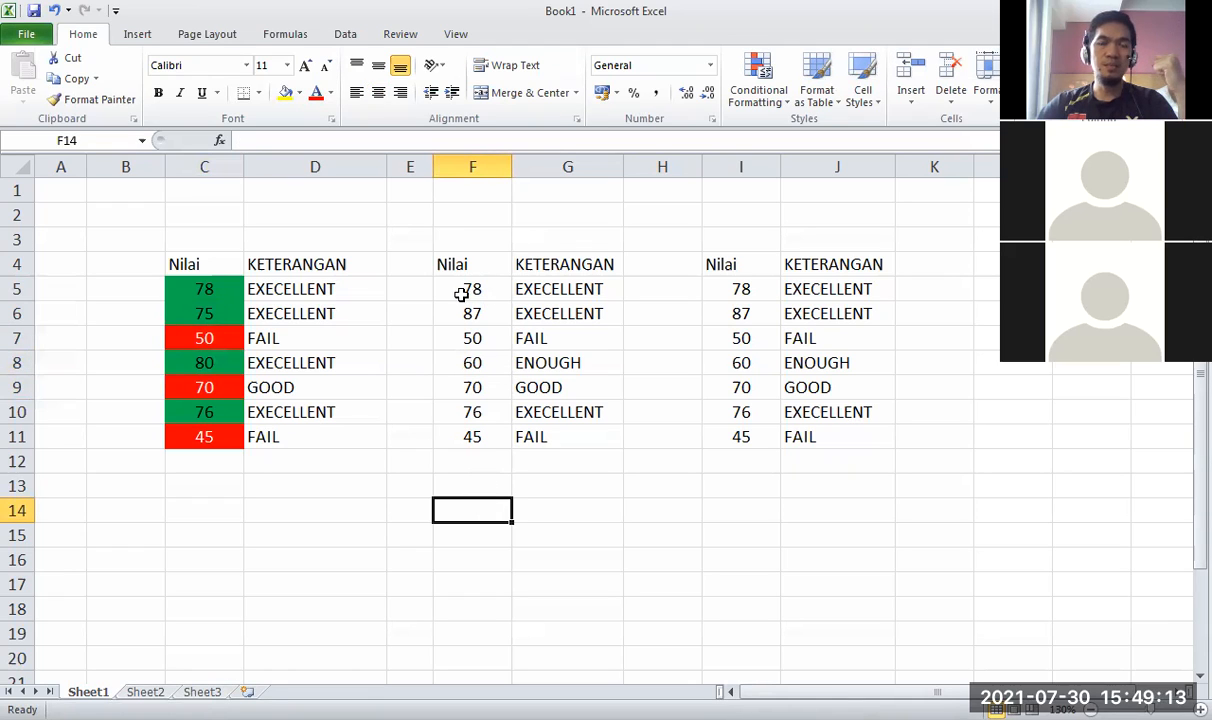
left_click_drag(457, 285, 452, 430)
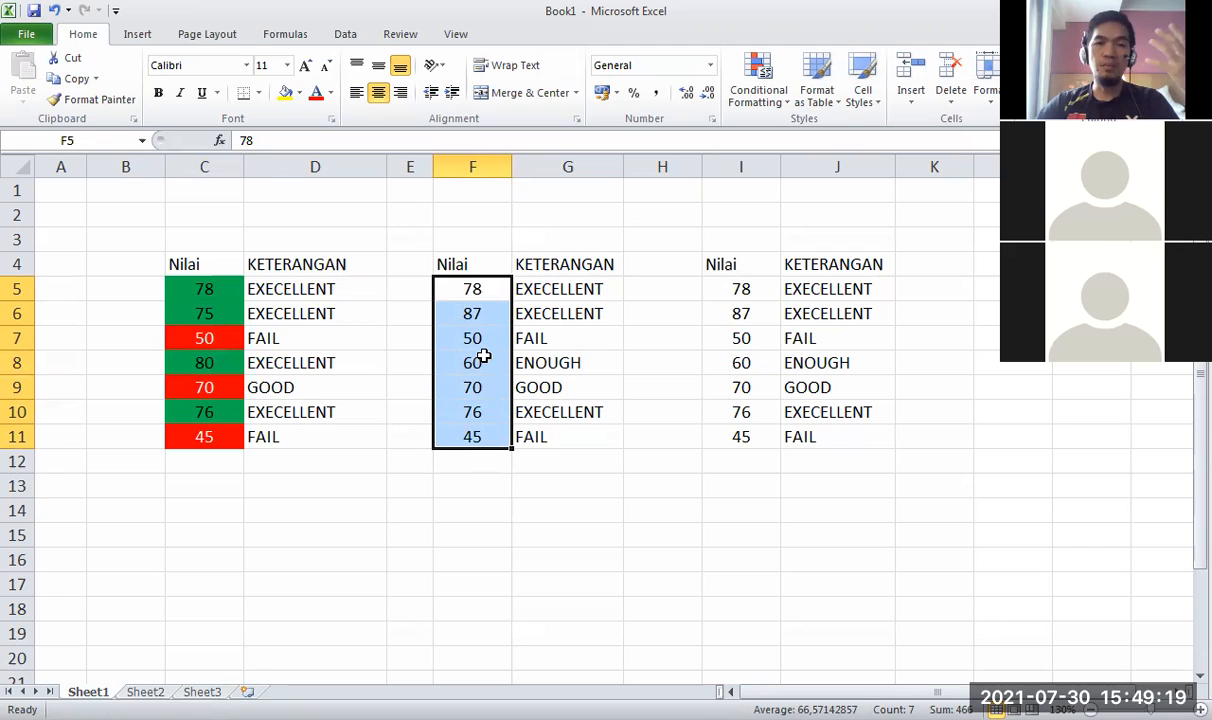
left_click(760, 104)
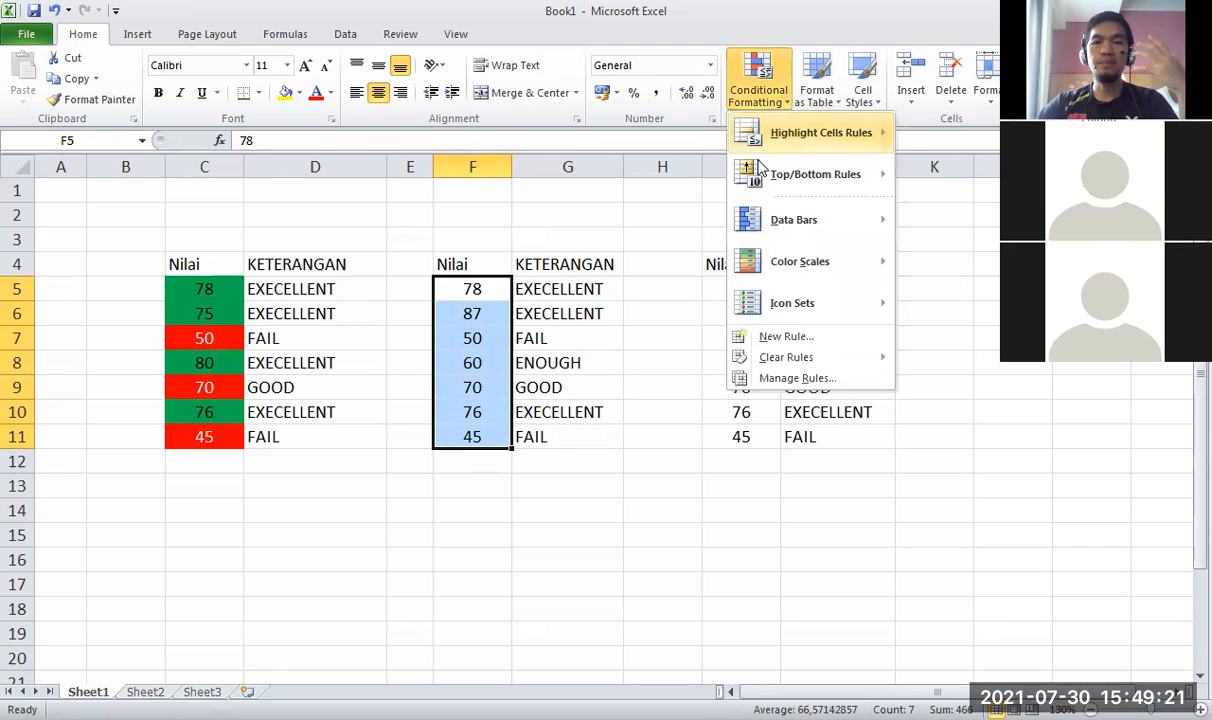
left_click(781, 337)
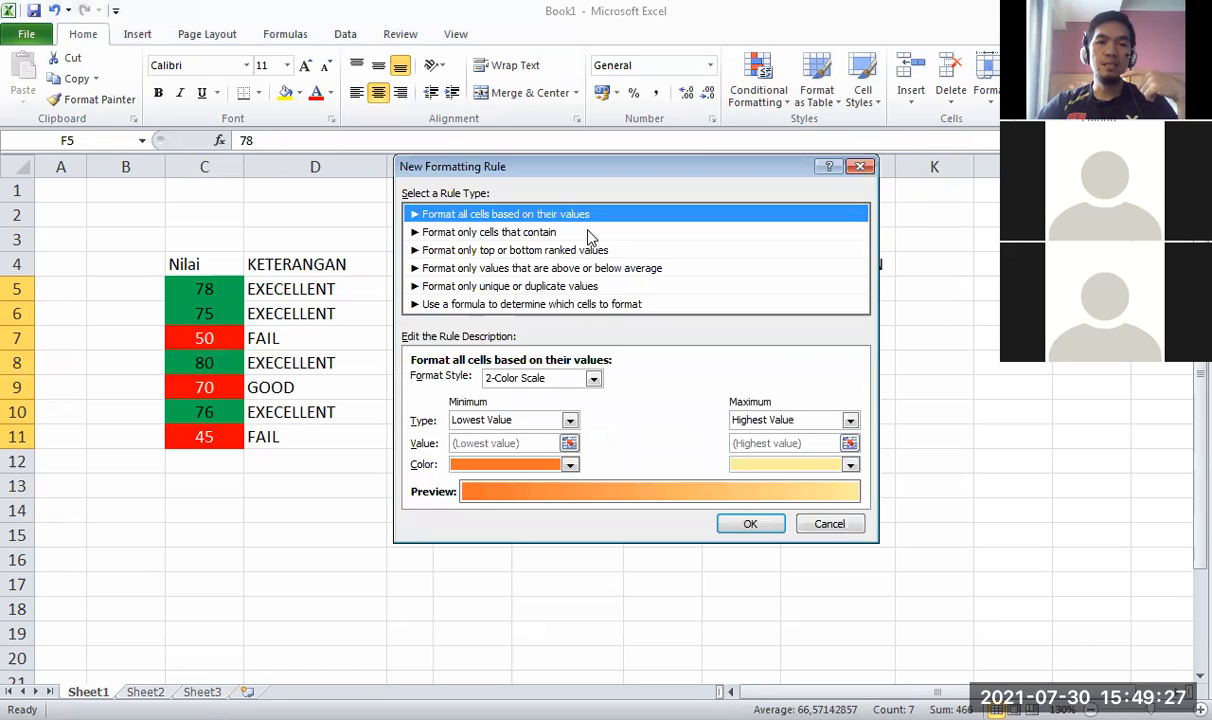
left_click(588, 232)
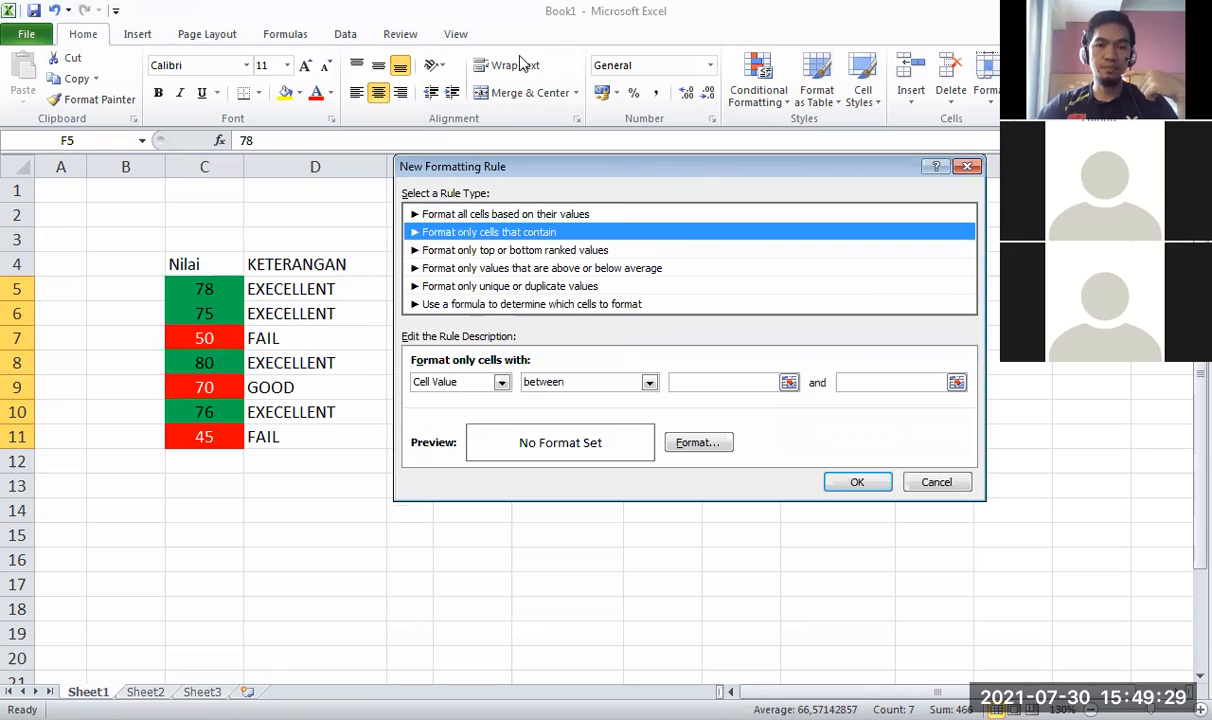
left_click_drag(683, 165, 519, 58)
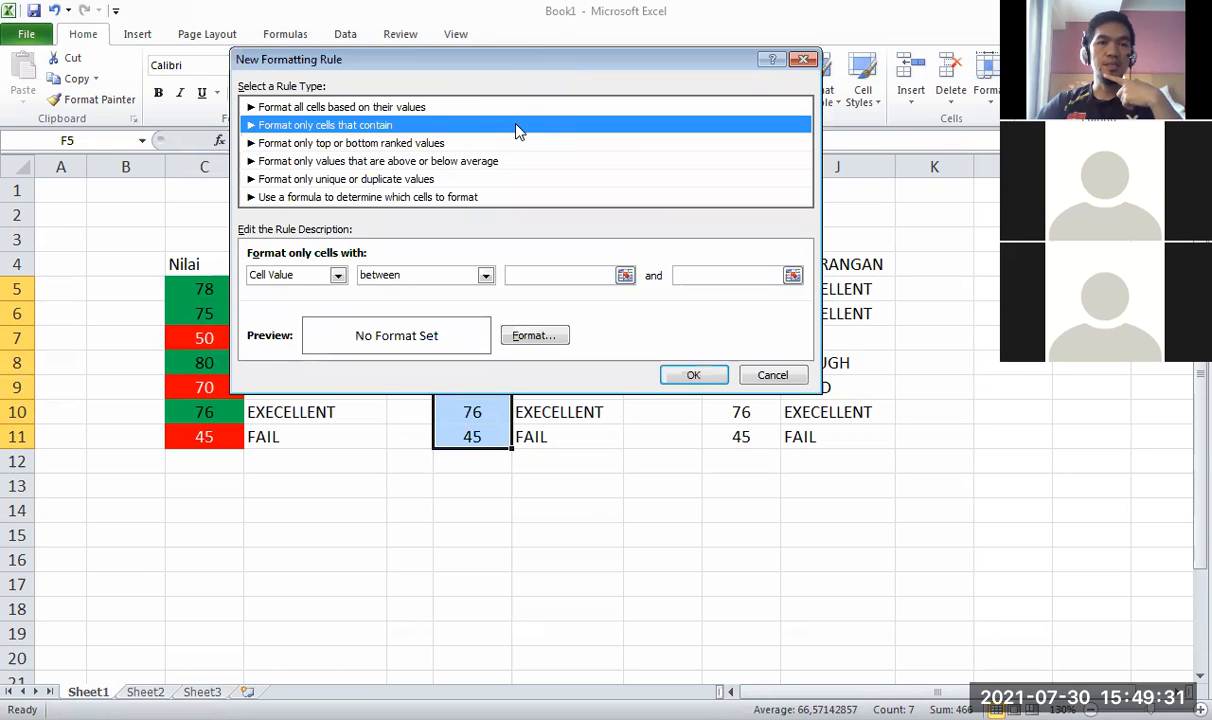
left_click(780, 375)
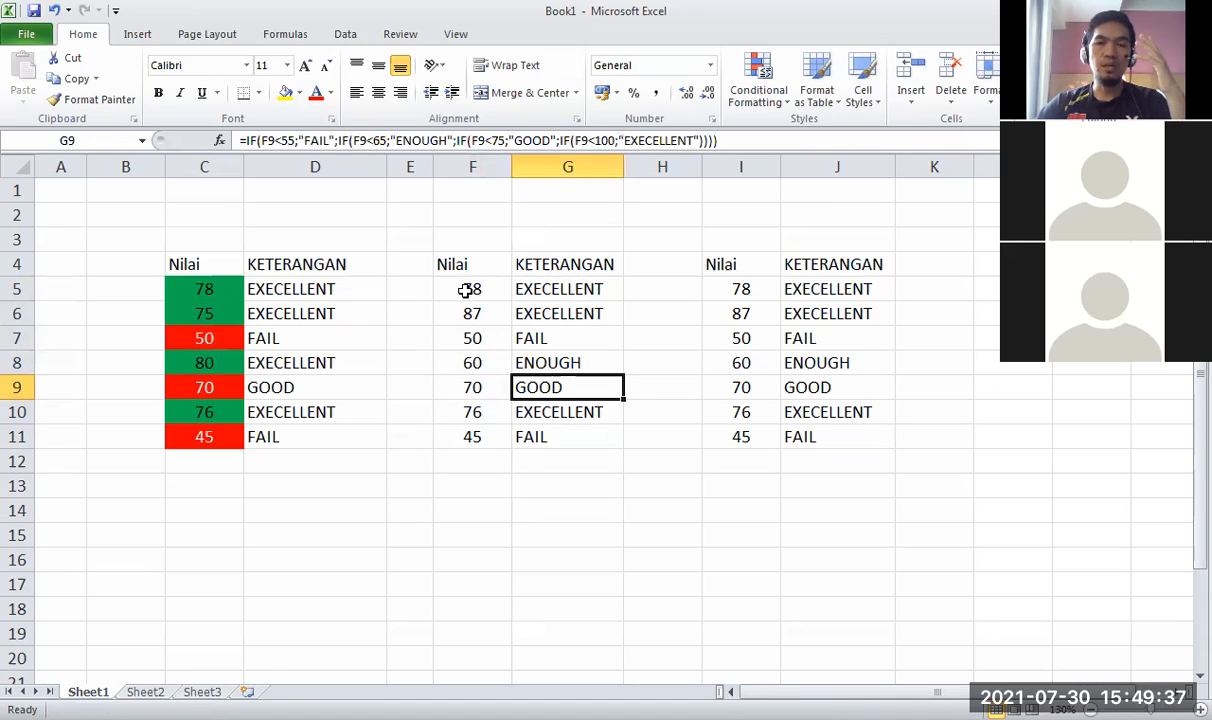
left_click(456, 288)
Create a conditional formatting rule for the KETERANGAN cells D5:D11 that formats only cells whose value is equal to a given entry.
left_click(332, 291)
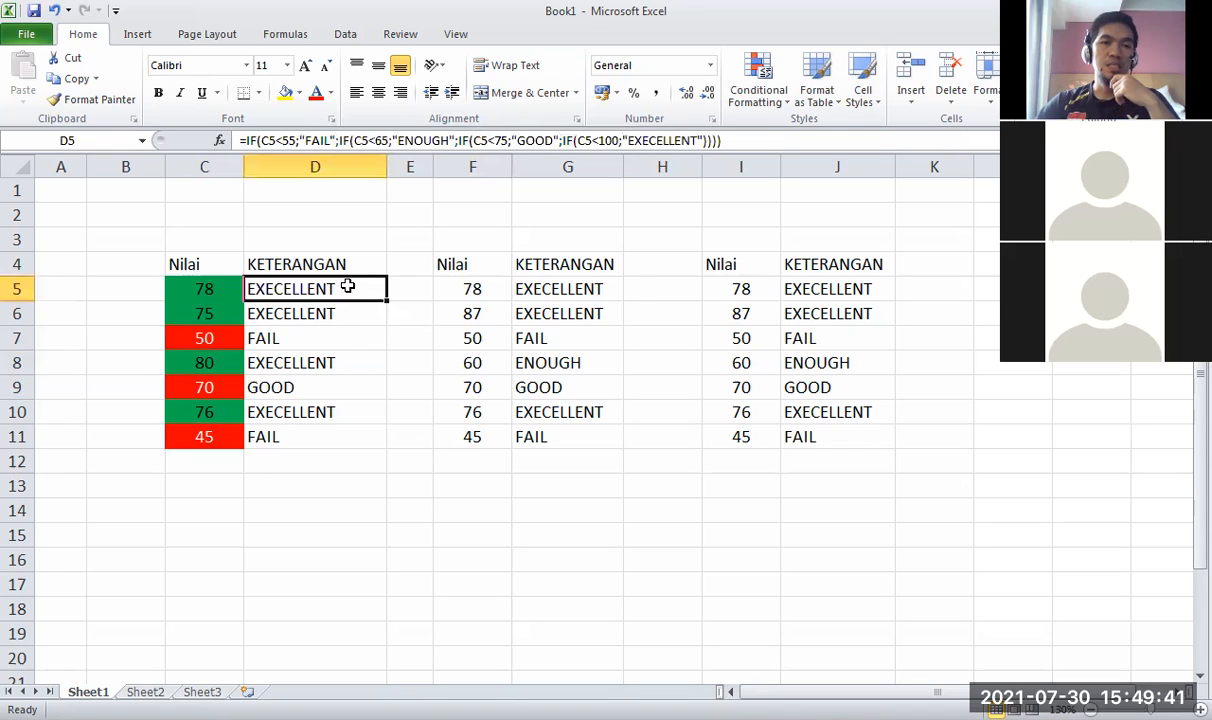
left_click_drag(349, 285, 349, 426)
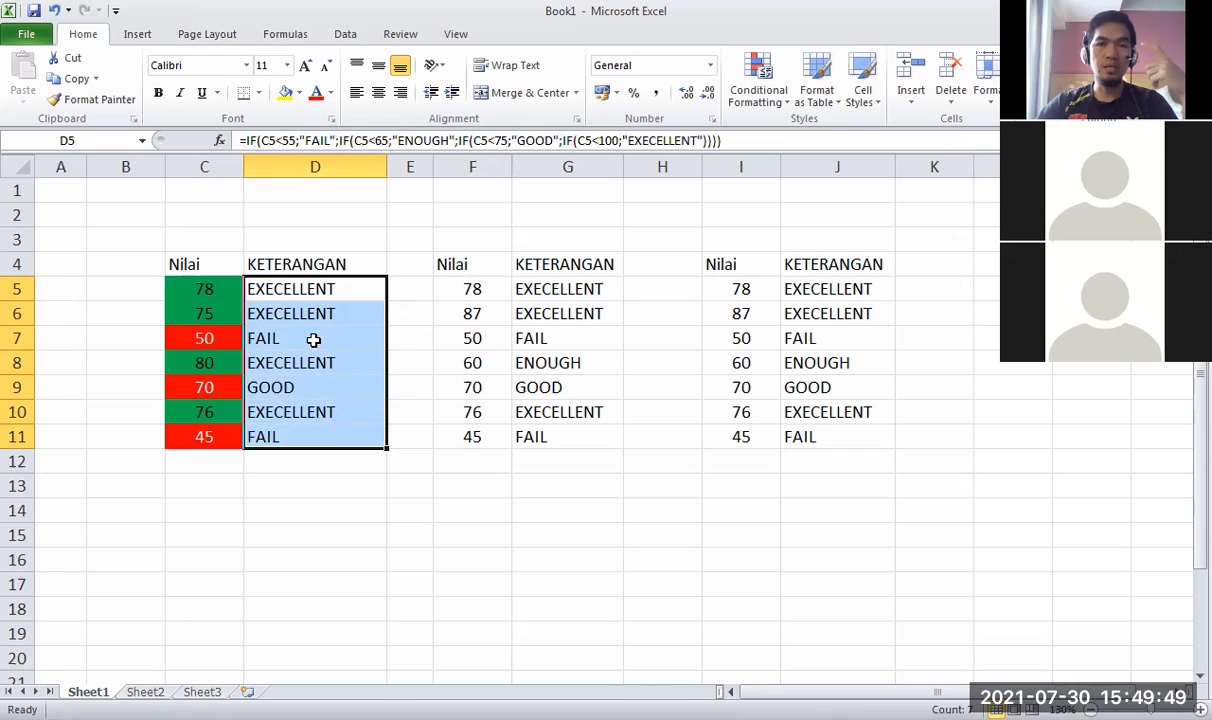
left_click(752, 100)
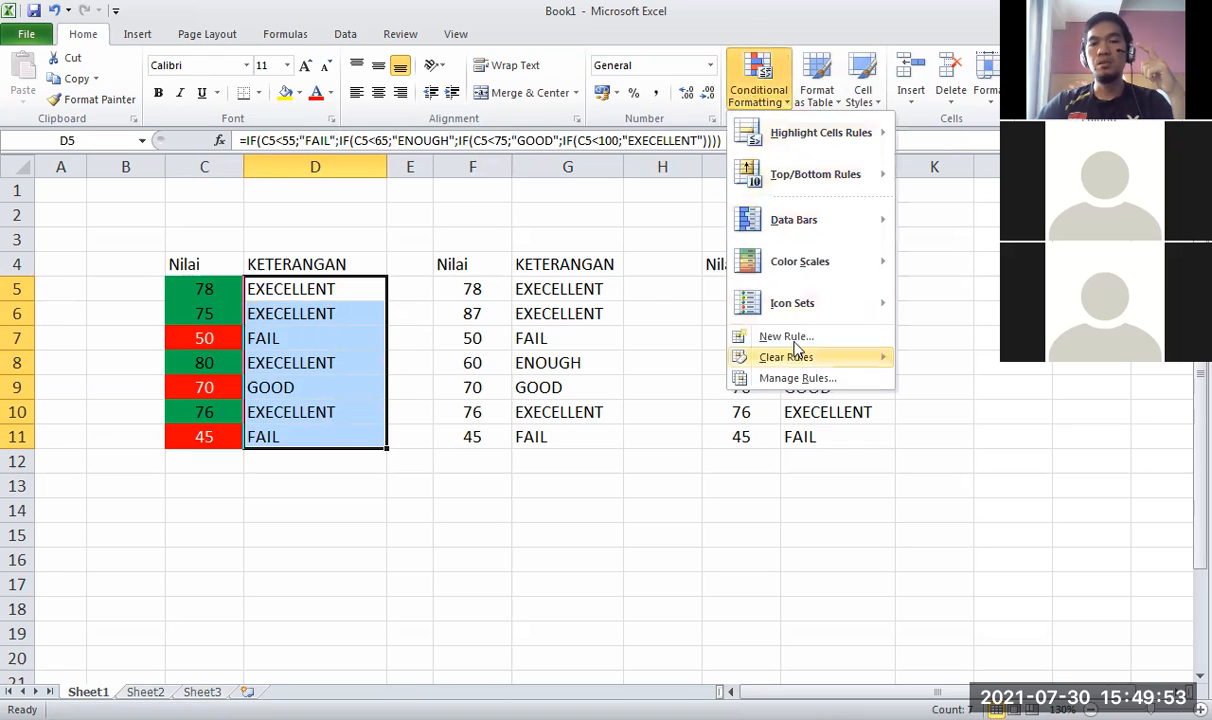
left_click(797, 344)
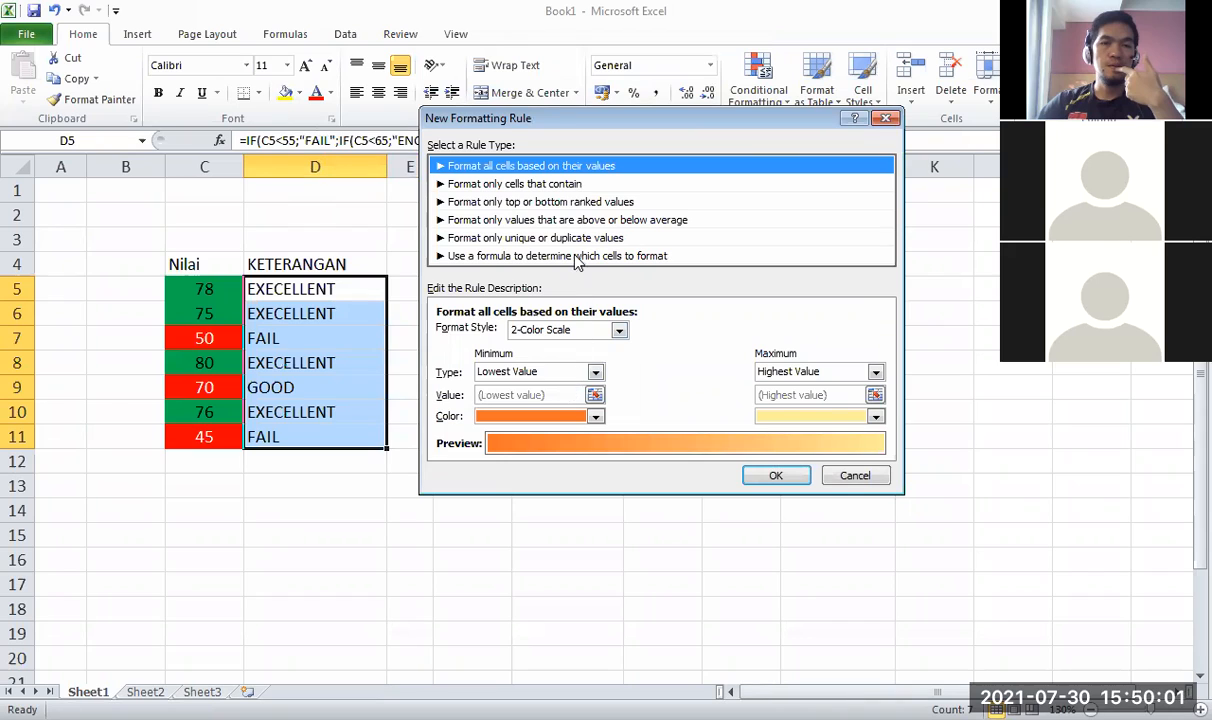
left_click(578, 185)
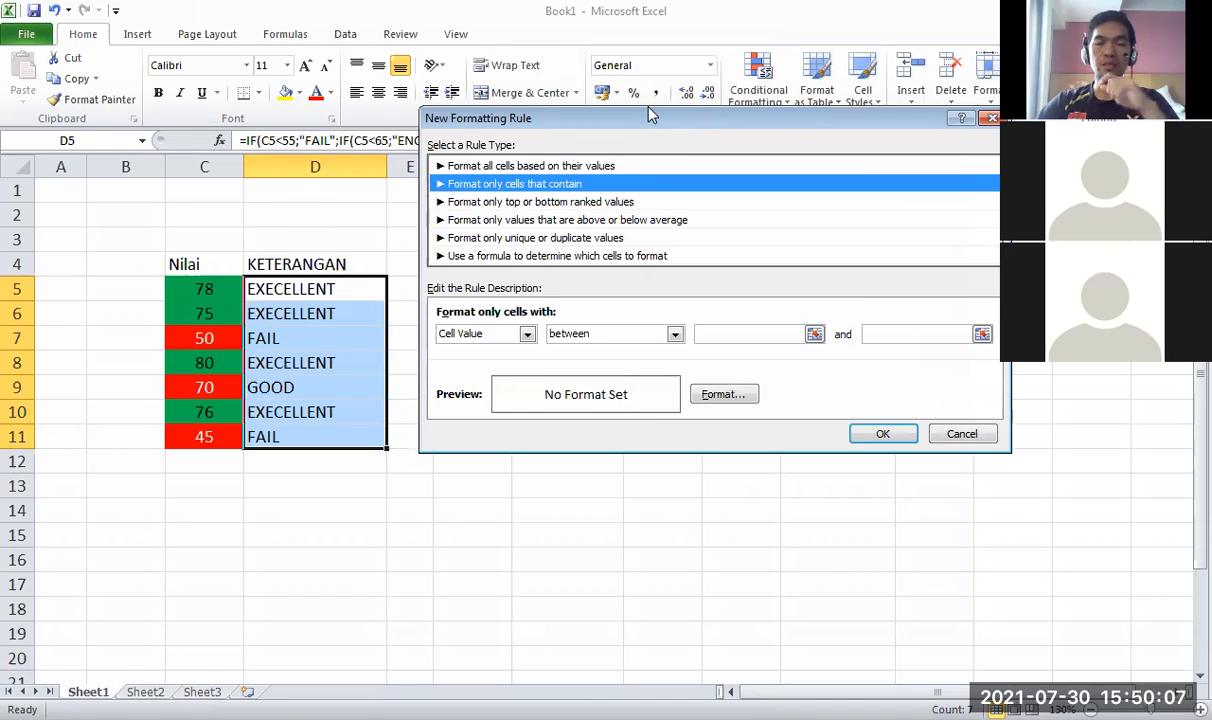
left_click_drag(696, 116, 648, 107)
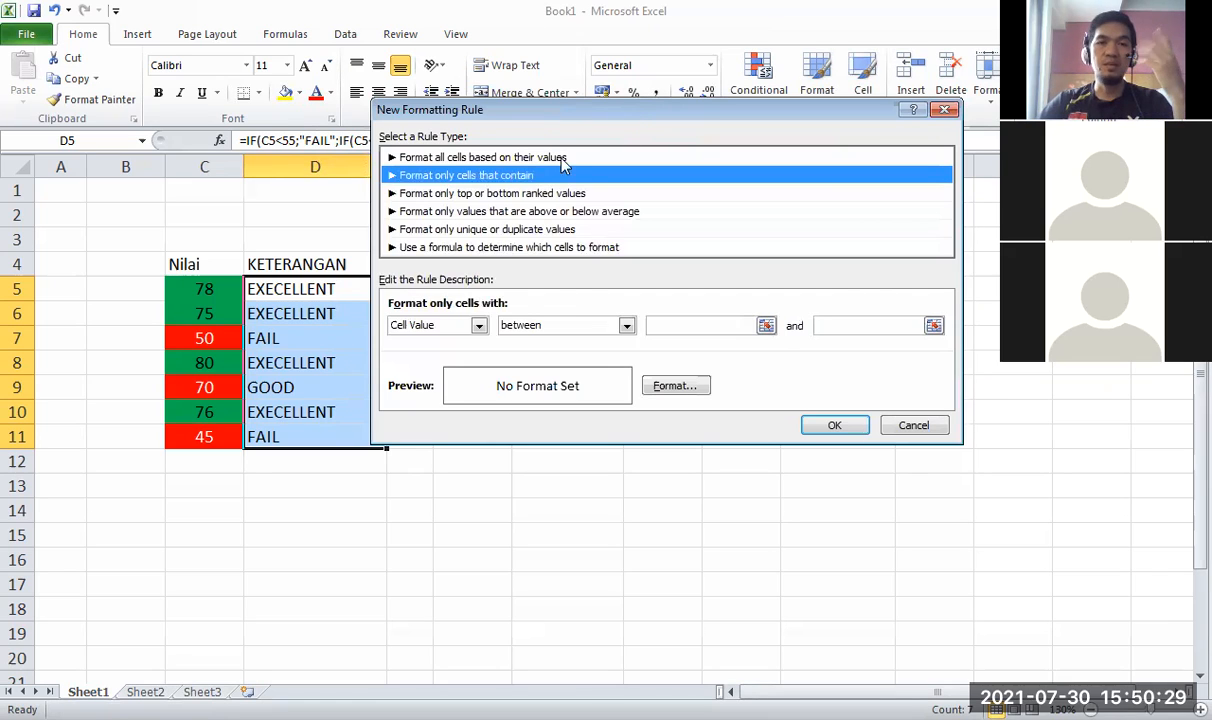
left_click(626, 327)
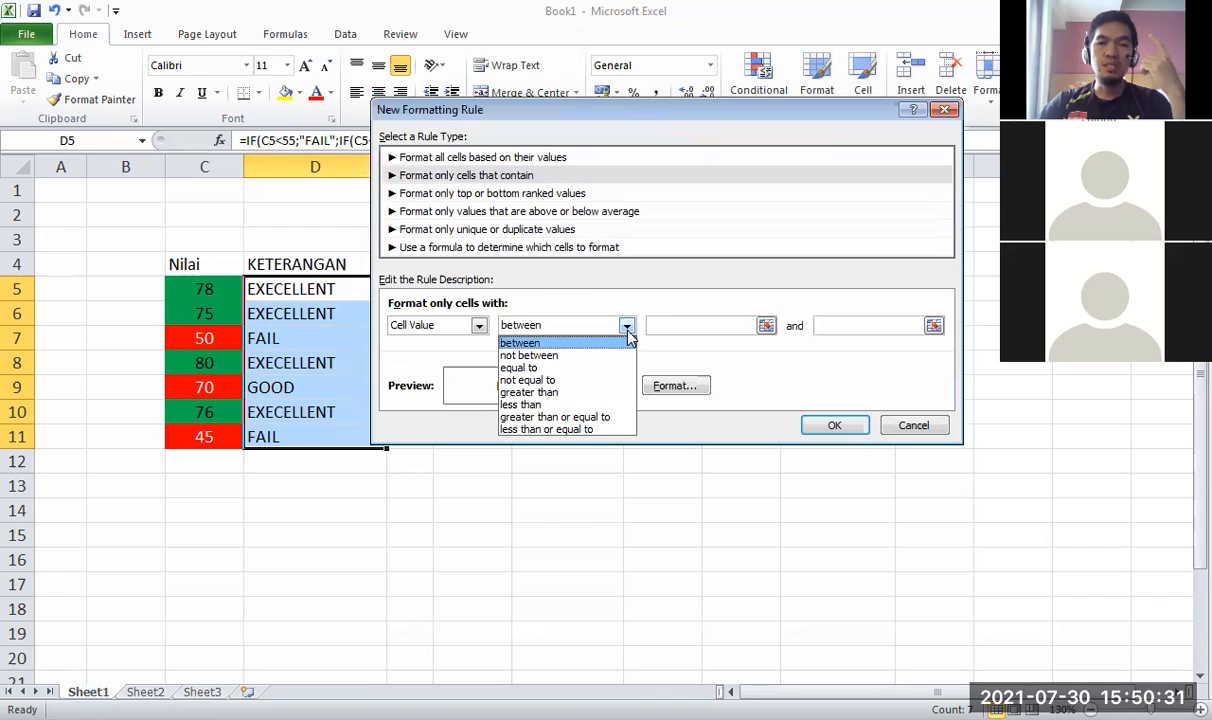
left_click(576, 370)
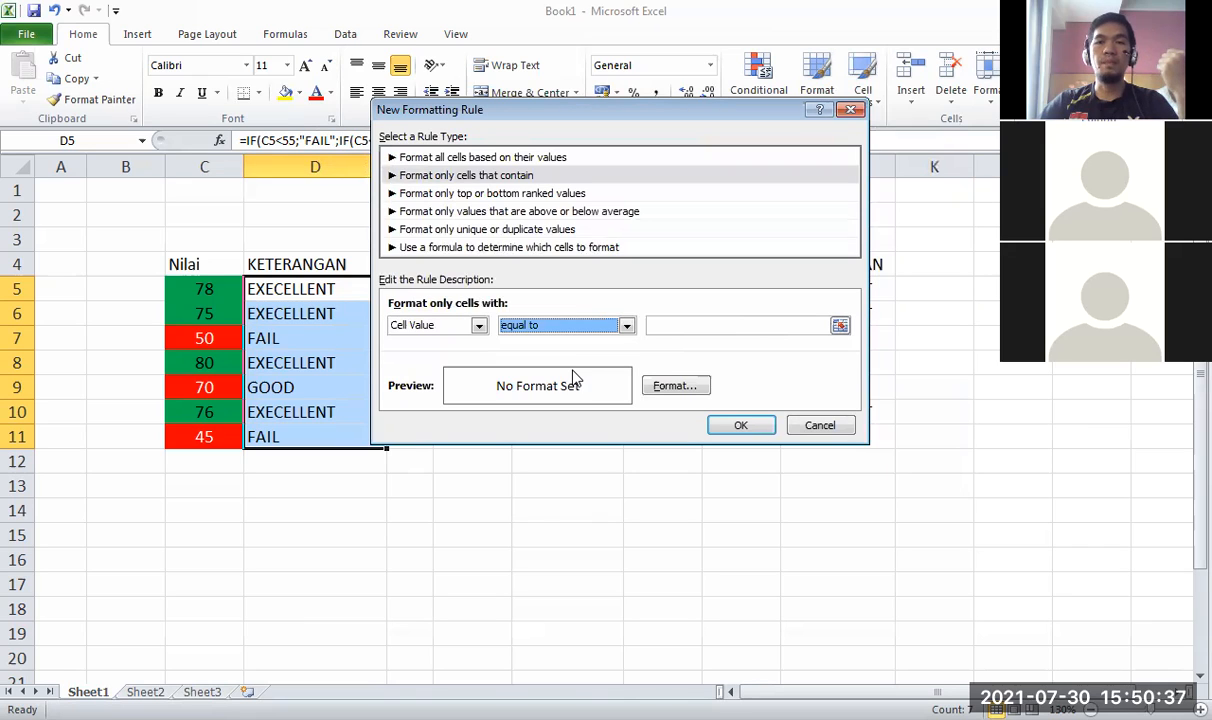
Set the text the rule compares the cell value with to EXECELLENT.
left_click(662, 324)
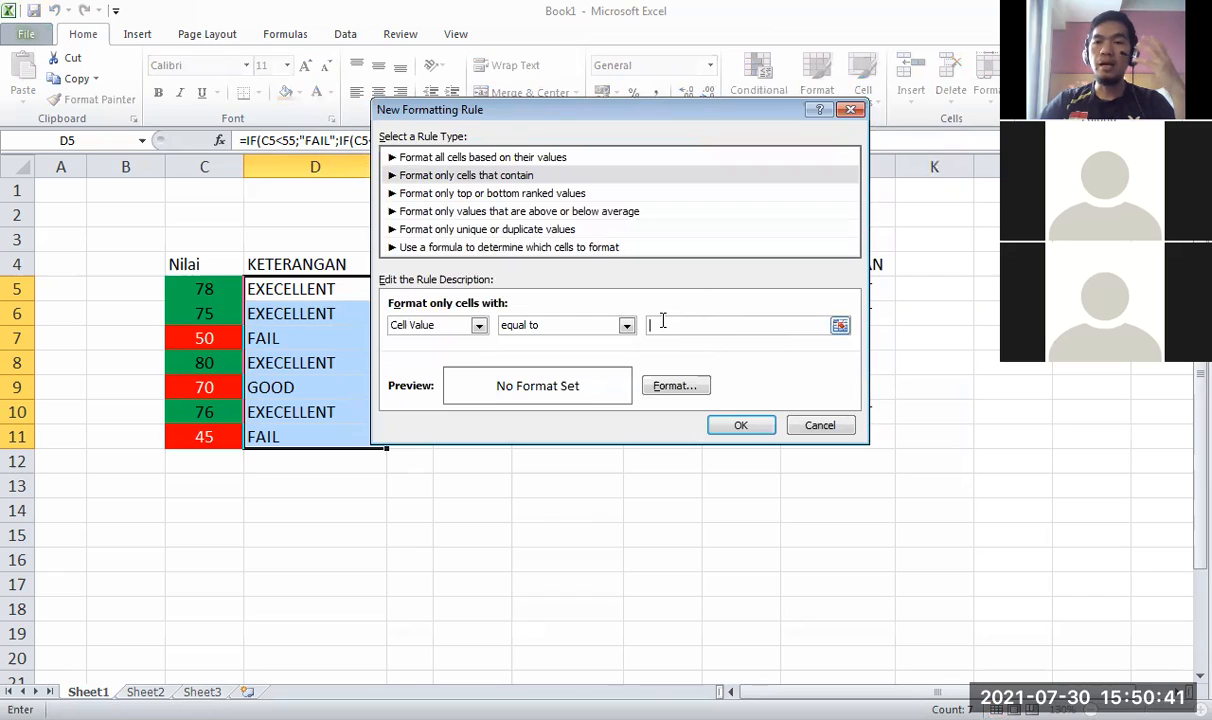
type("E")
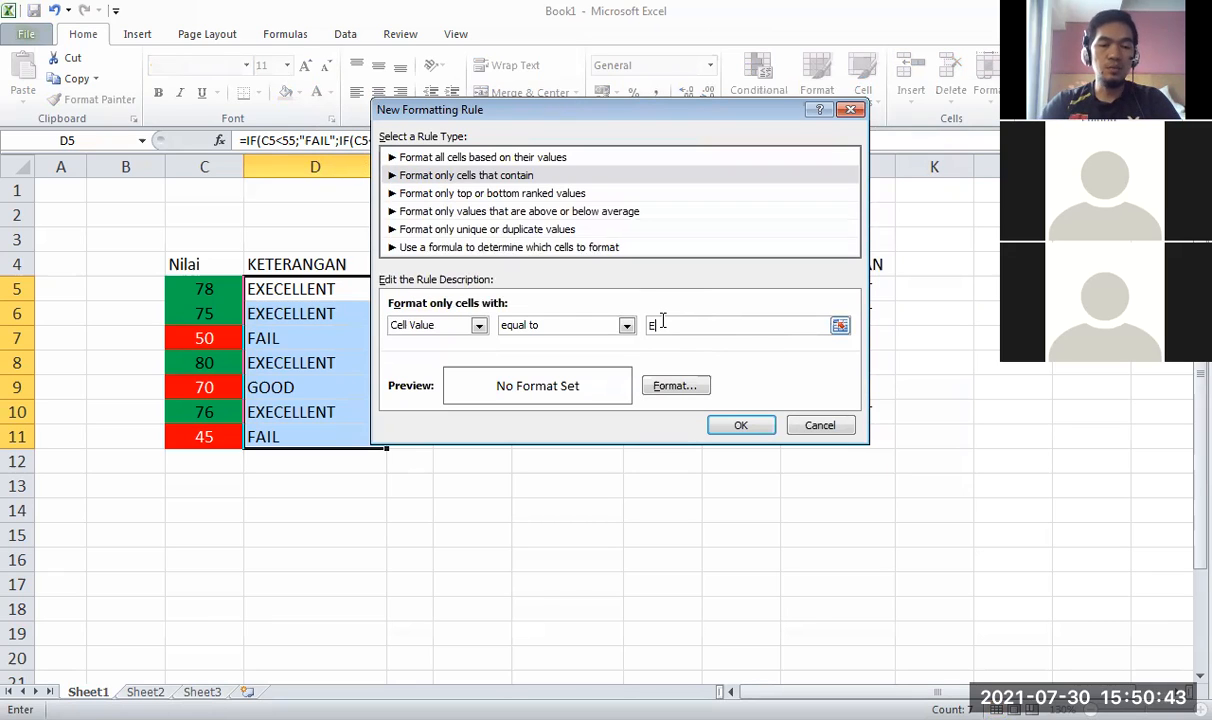
type("XECELLENT")
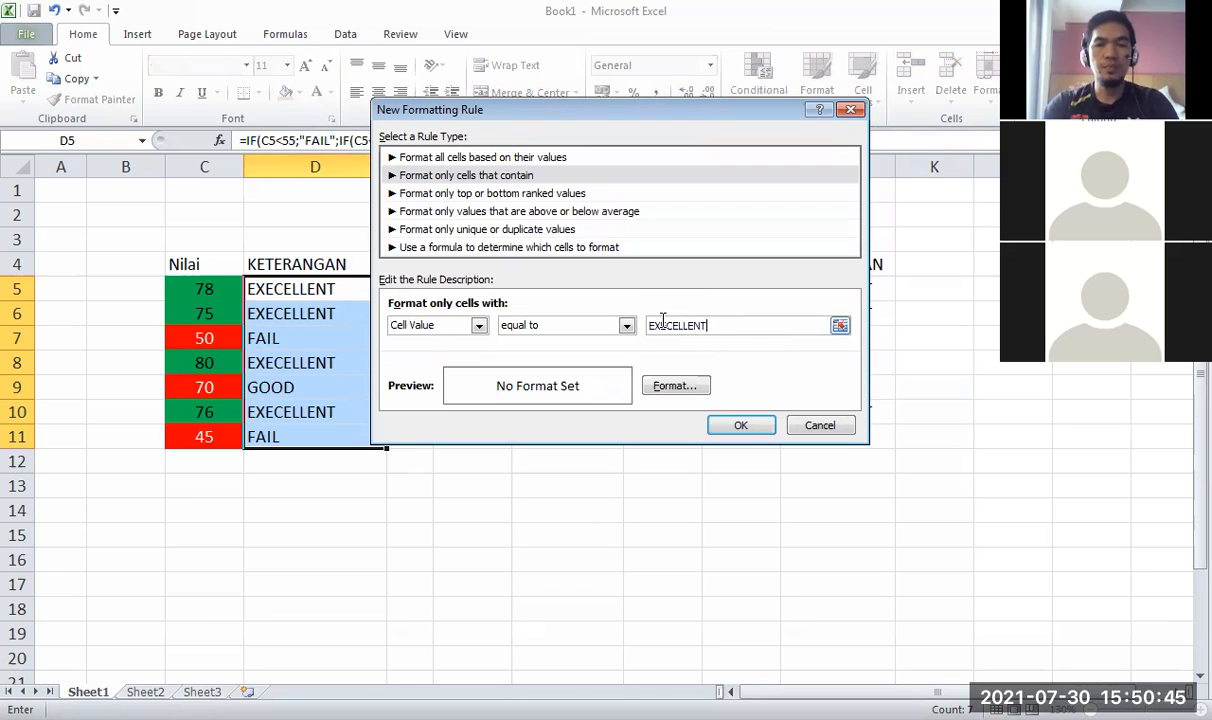
left_click(661, 325)
type("E")
key("End")
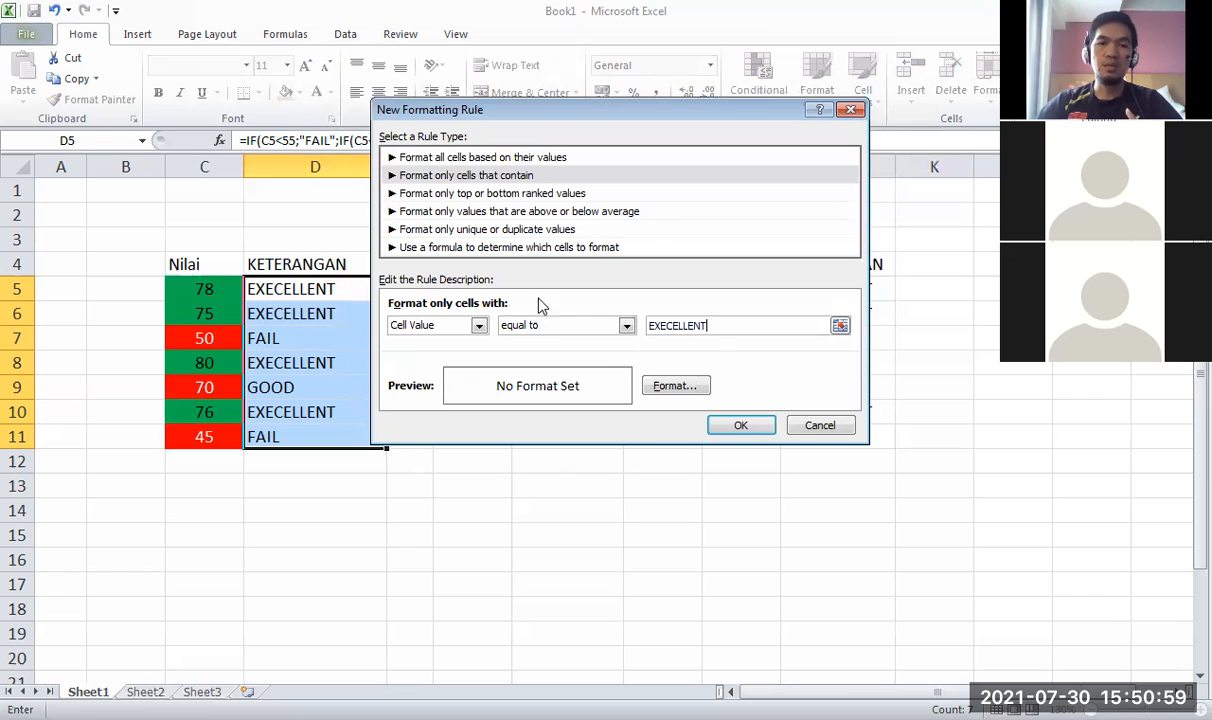
Give the EXECELLENT rule a light blue fill and apply it to D5:D11.
left_click(699, 387)
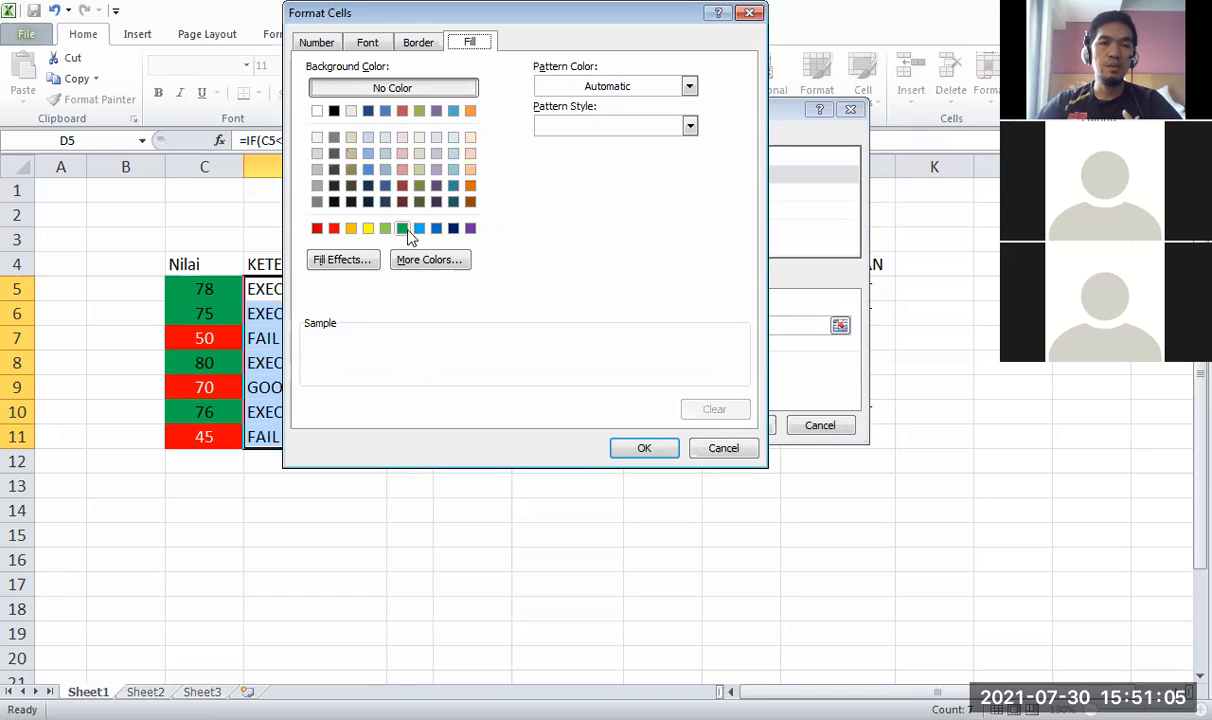
left_click(419, 228)
left_click(641, 448)
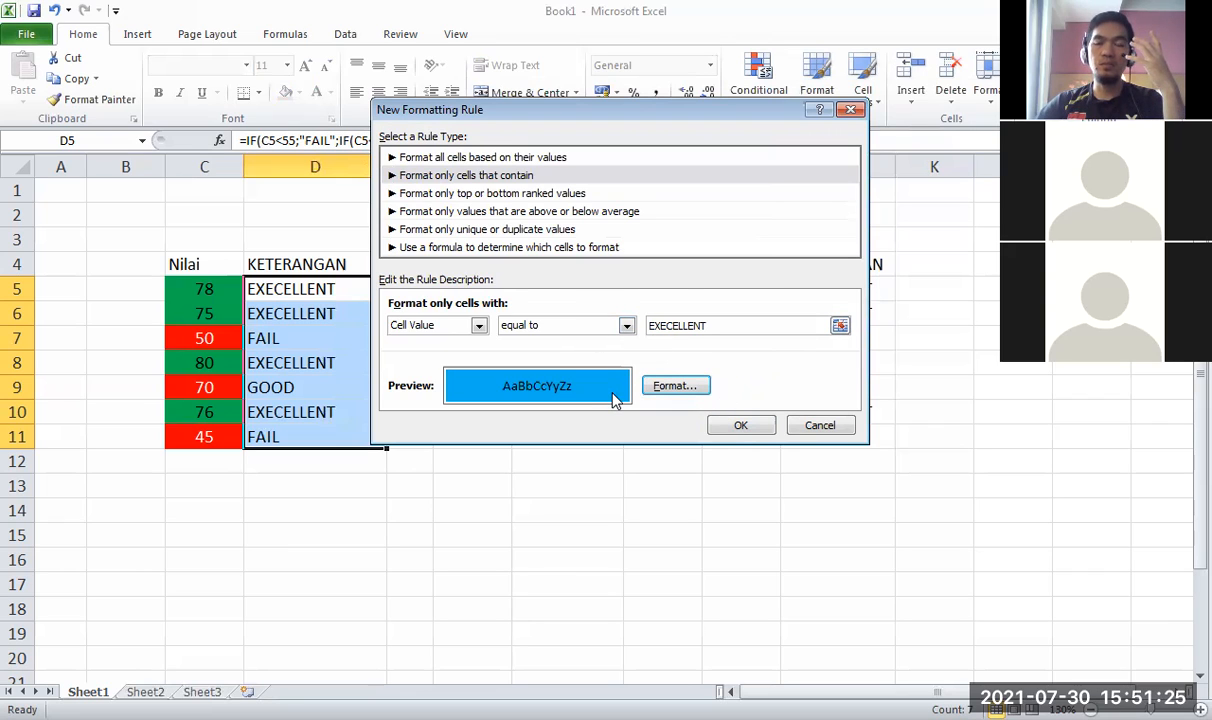
left_click(763, 430)
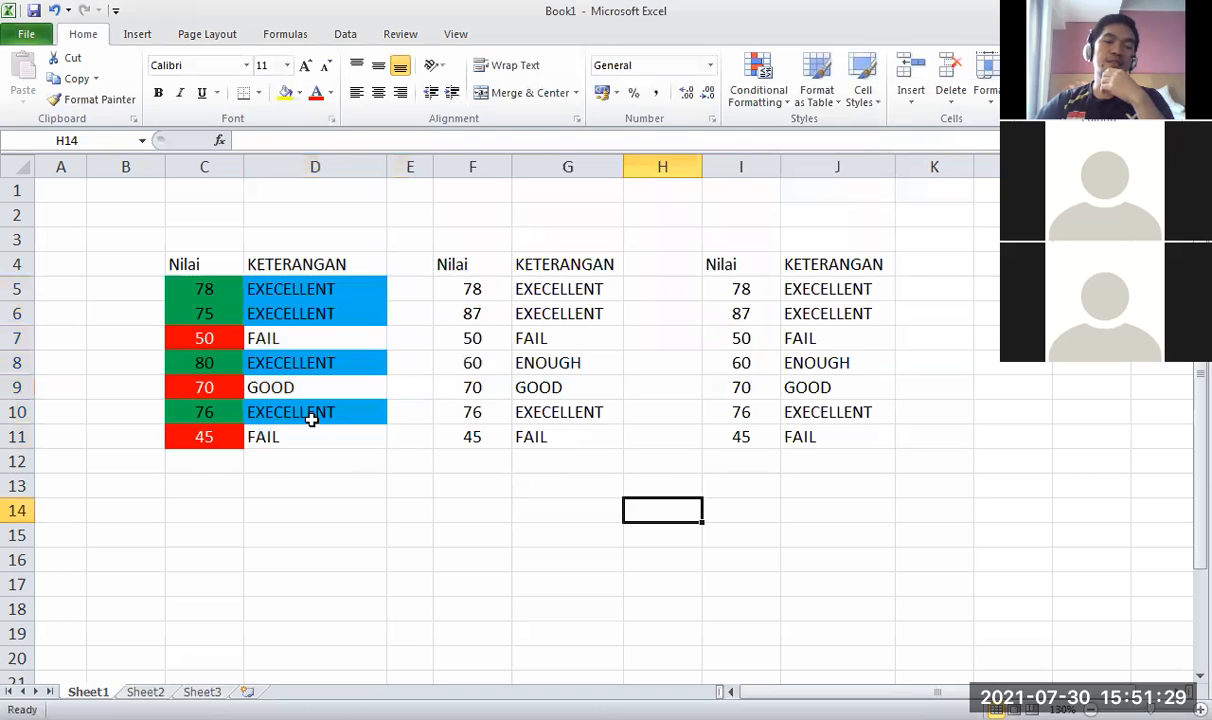
Check which KETERANGAN cells in D5:D11 the new rule fills, alongside the Nilai colours in C5:C11.
left_click(310, 413)
left_click(321, 291)
left_click(319, 355)
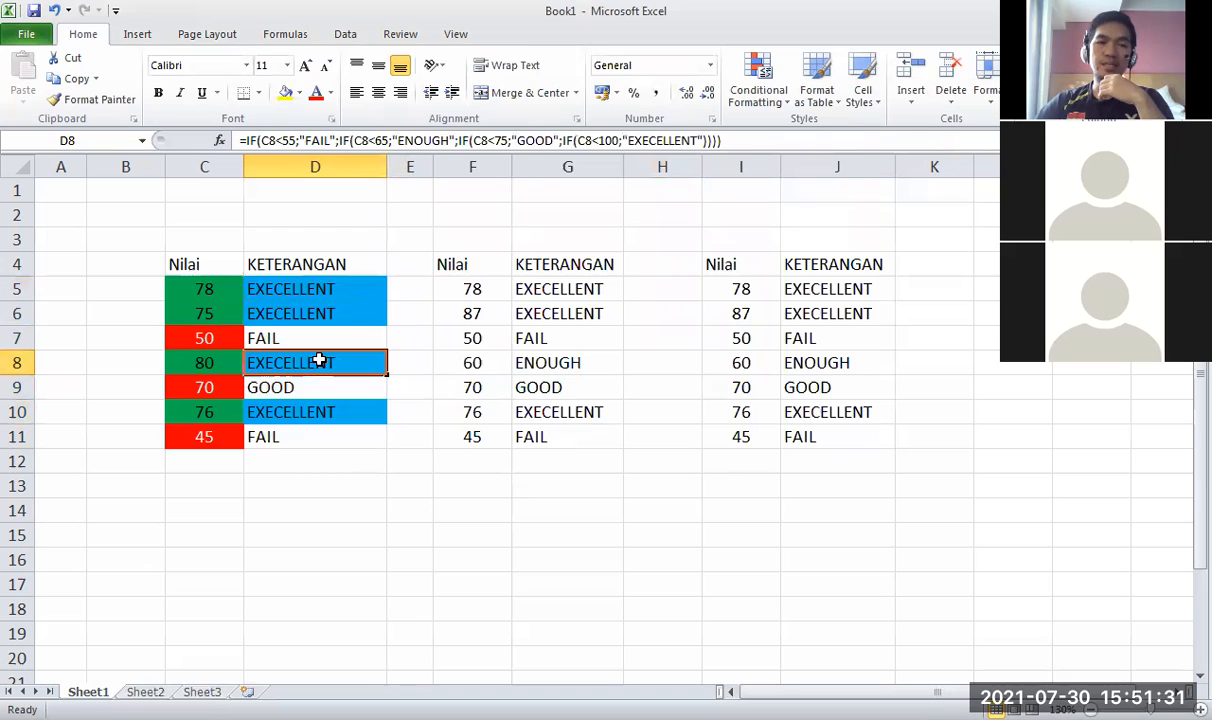
left_click(331, 312)
left_click(314, 360)
left_click(351, 437)
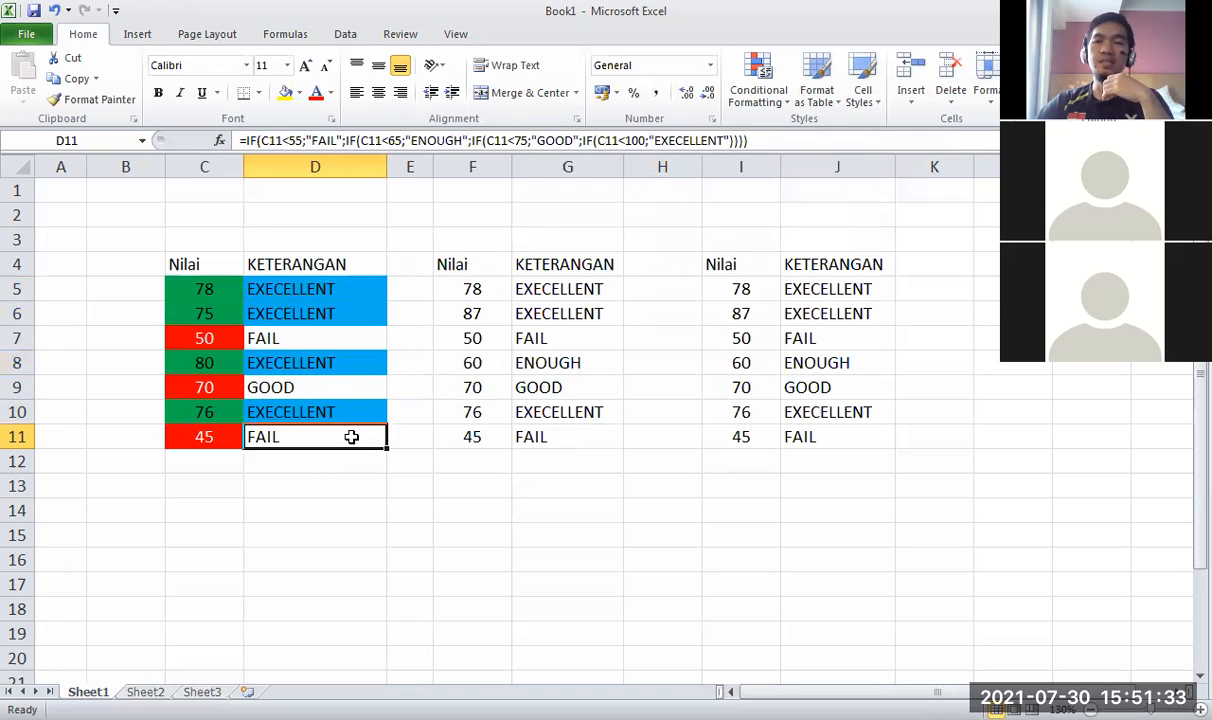
left_click(368, 484)
left_click(460, 481)
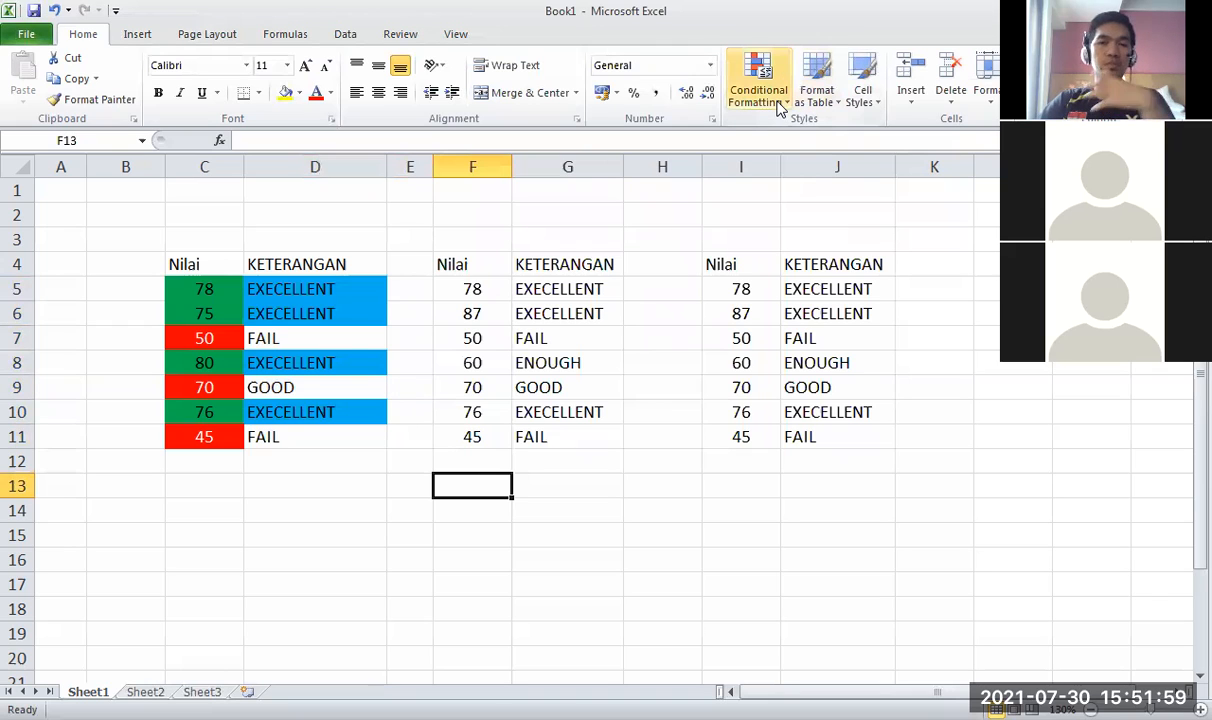
left_click(612, 412)
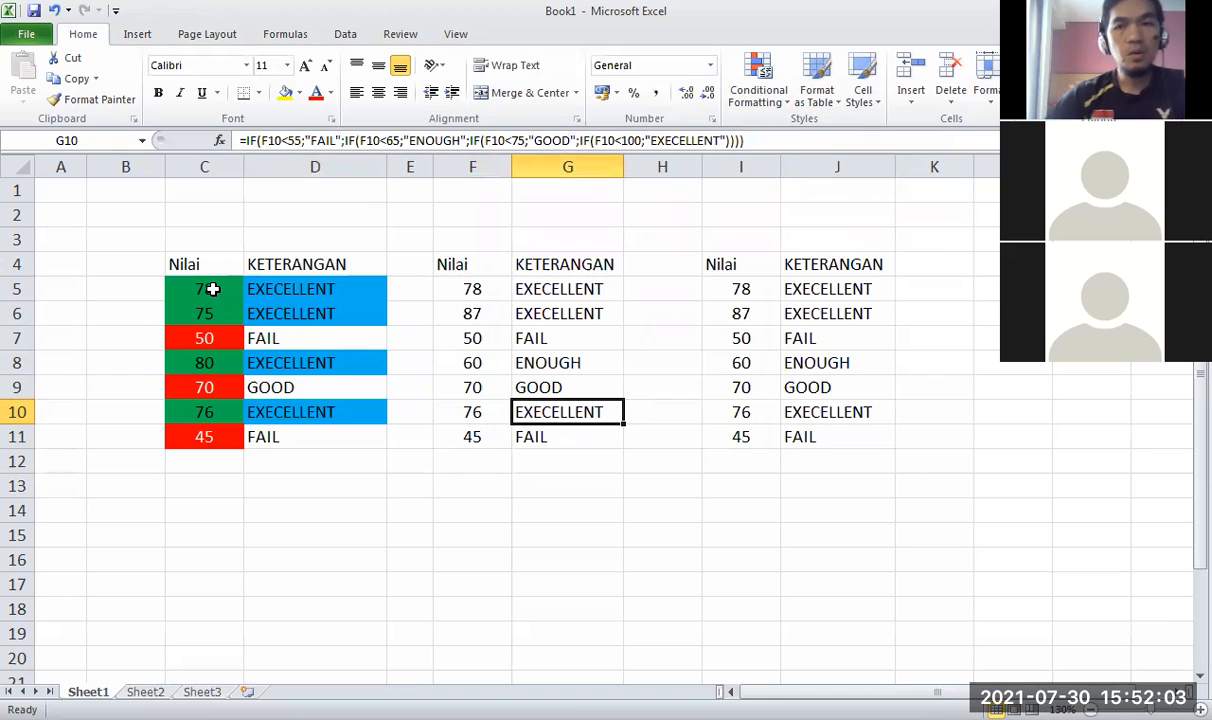
left_click_drag(213, 295, 212, 436)
left_click_drag(327, 288, 313, 437)
left_click(320, 392)
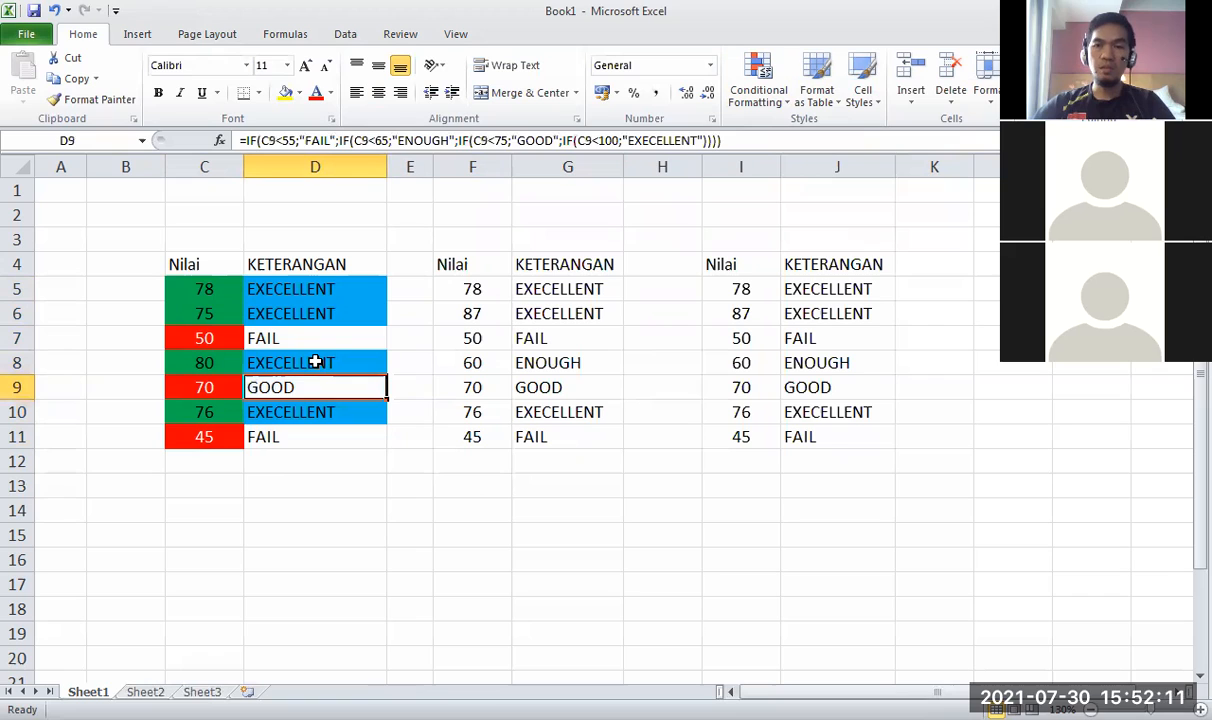
Review the conditional formatting rule that applies to the KETERANGAN cells D5:D11, leaving it as it is.
left_click_drag(325, 283, 327, 430)
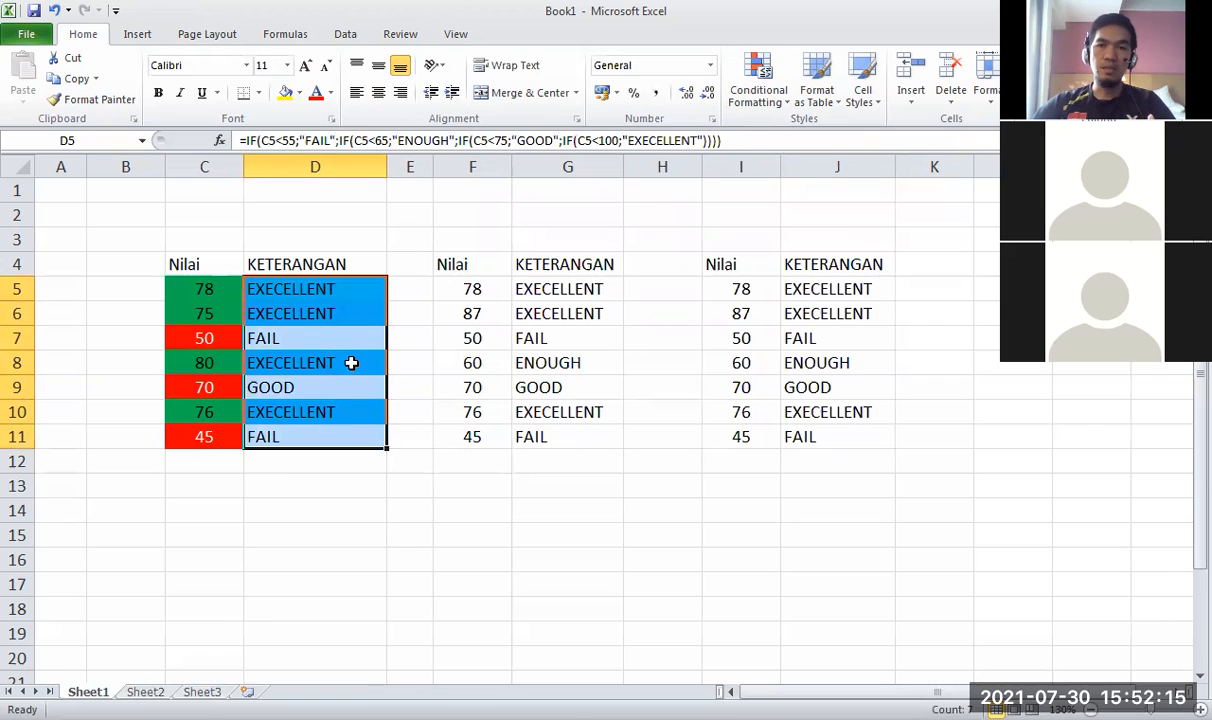
left_click(755, 95)
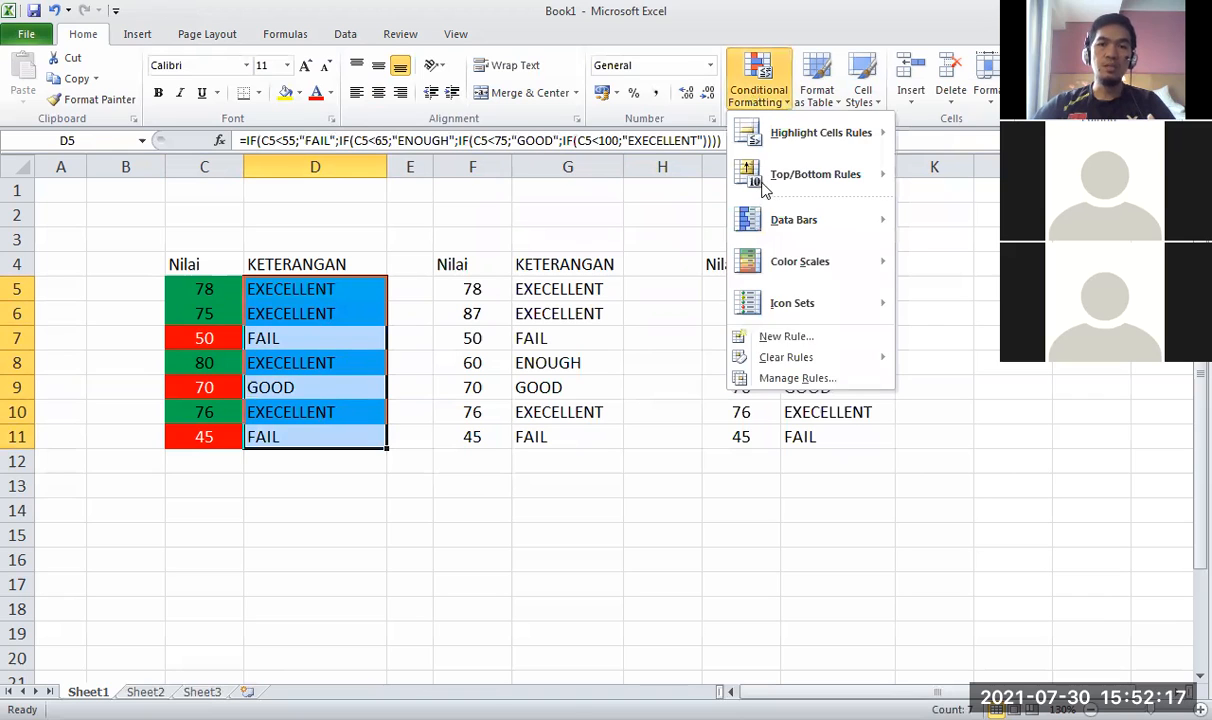
left_click(781, 380)
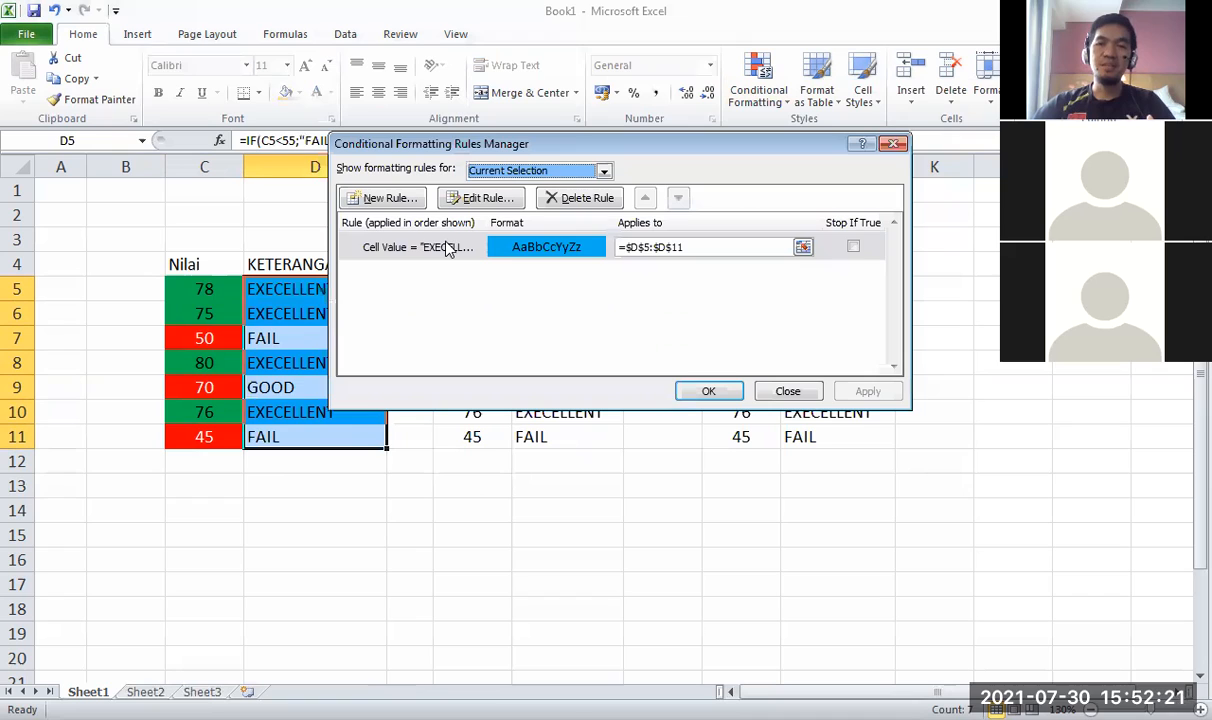
left_click(488, 248)
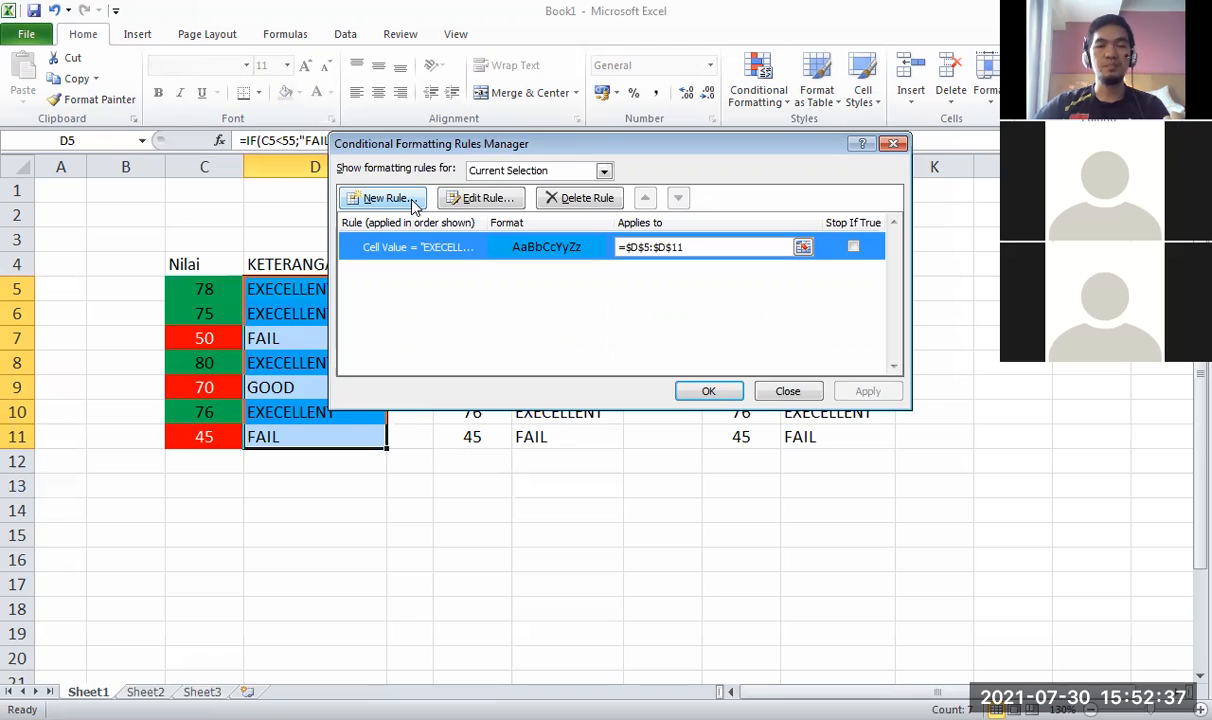
left_click(708, 391)
left_click(565, 504)
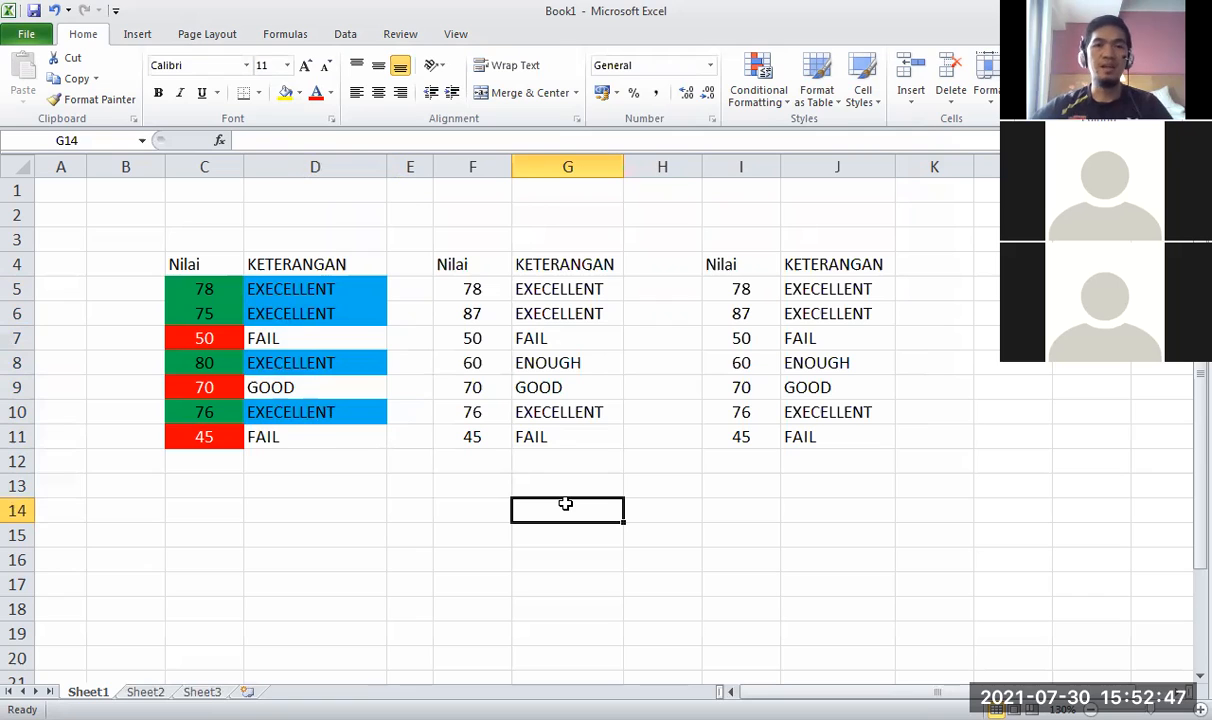
Examine the red and green colouring of the Nilai scores in C5:C11, including cells C7 and C9.
left_click(199, 288)
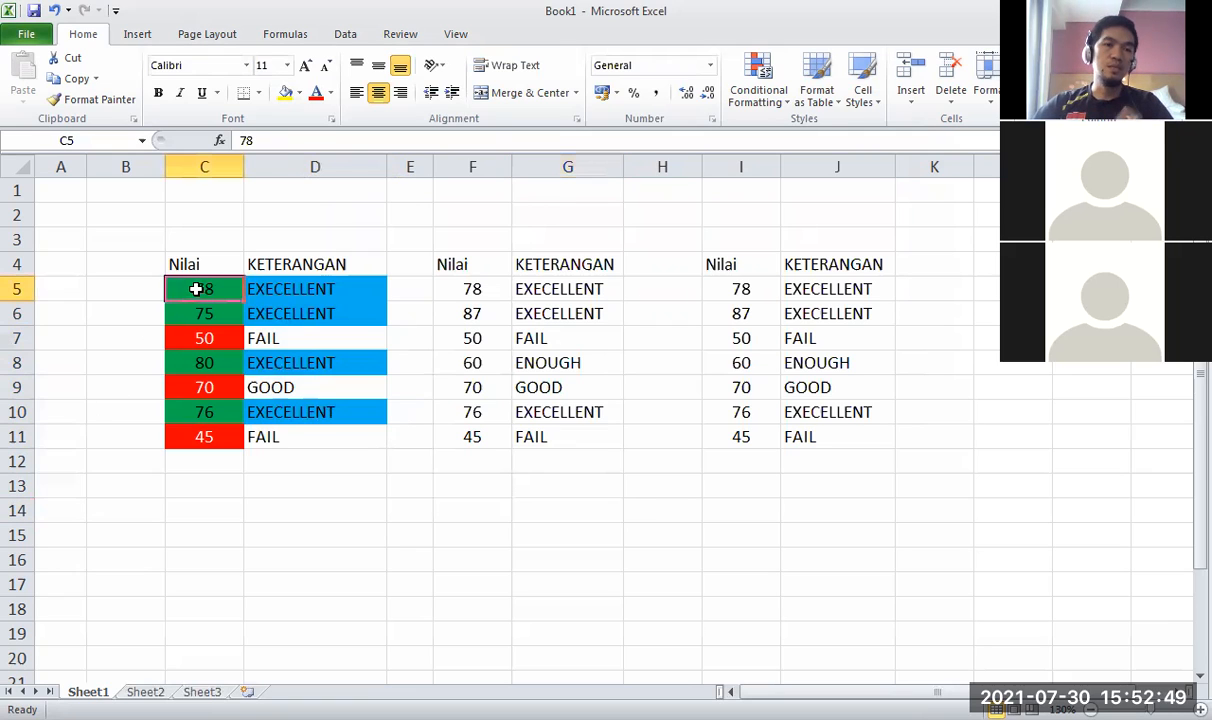
left_click_drag(199, 285, 212, 437)
left_click(294, 507)
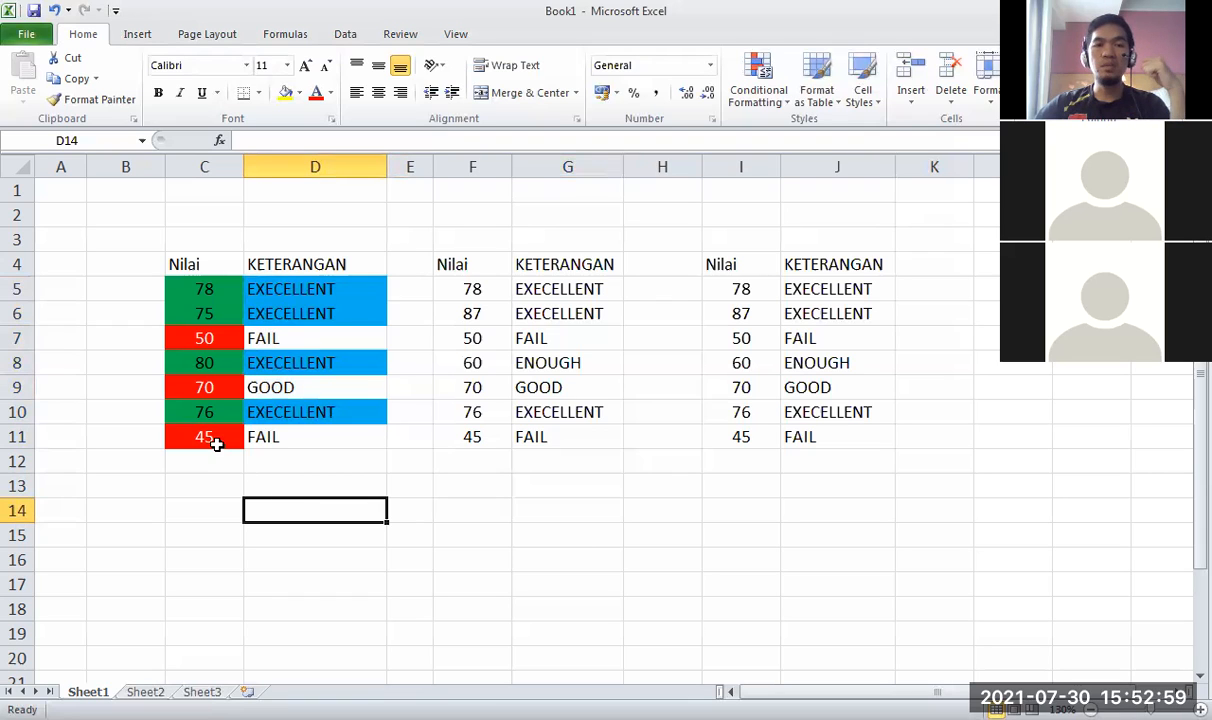
left_click(228, 340)
left_click(220, 386)
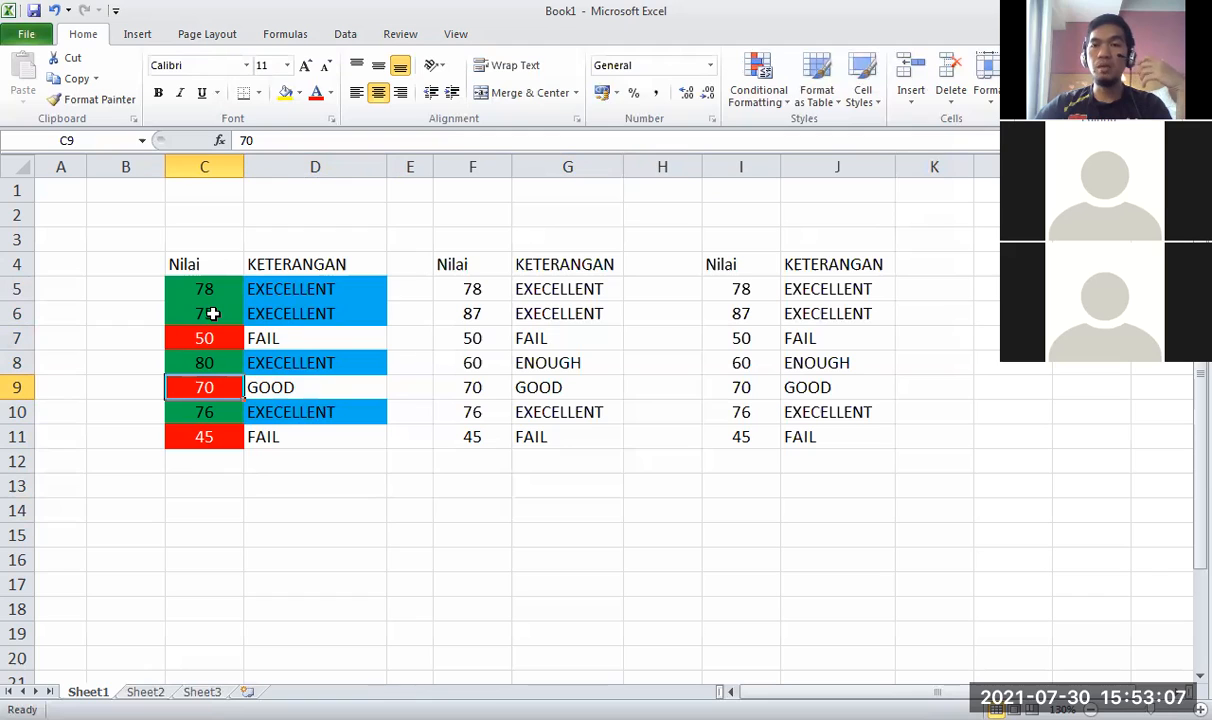
left_click(252, 530)
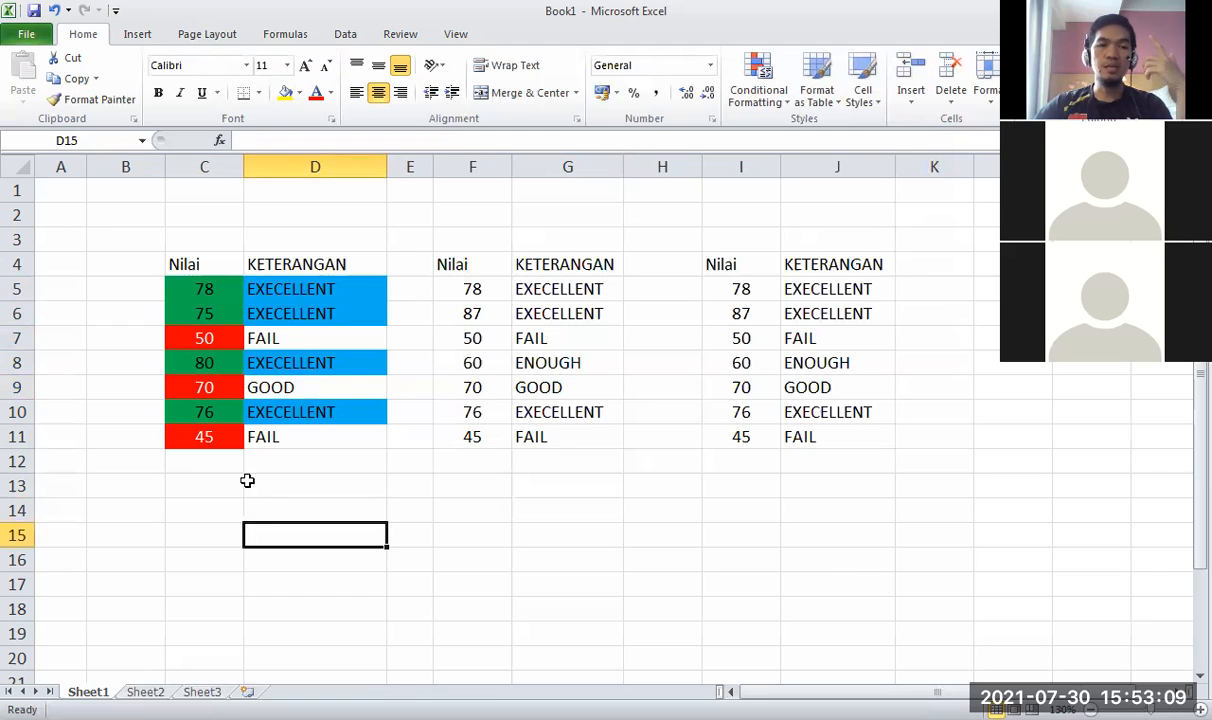
Delete the red "Cell Value < 75" conditional formatting rule from the Nilai cells C5:C11, keeping the green one.
left_click_drag(214, 291, 189, 433)
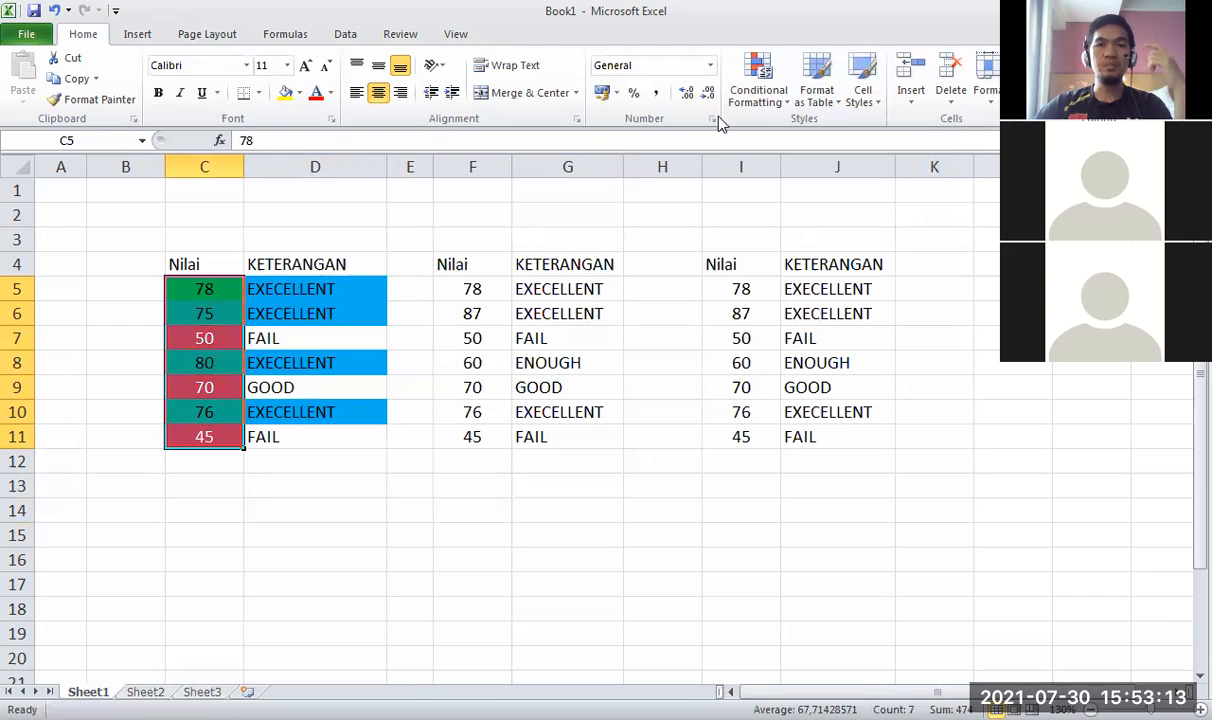
left_click(768, 106)
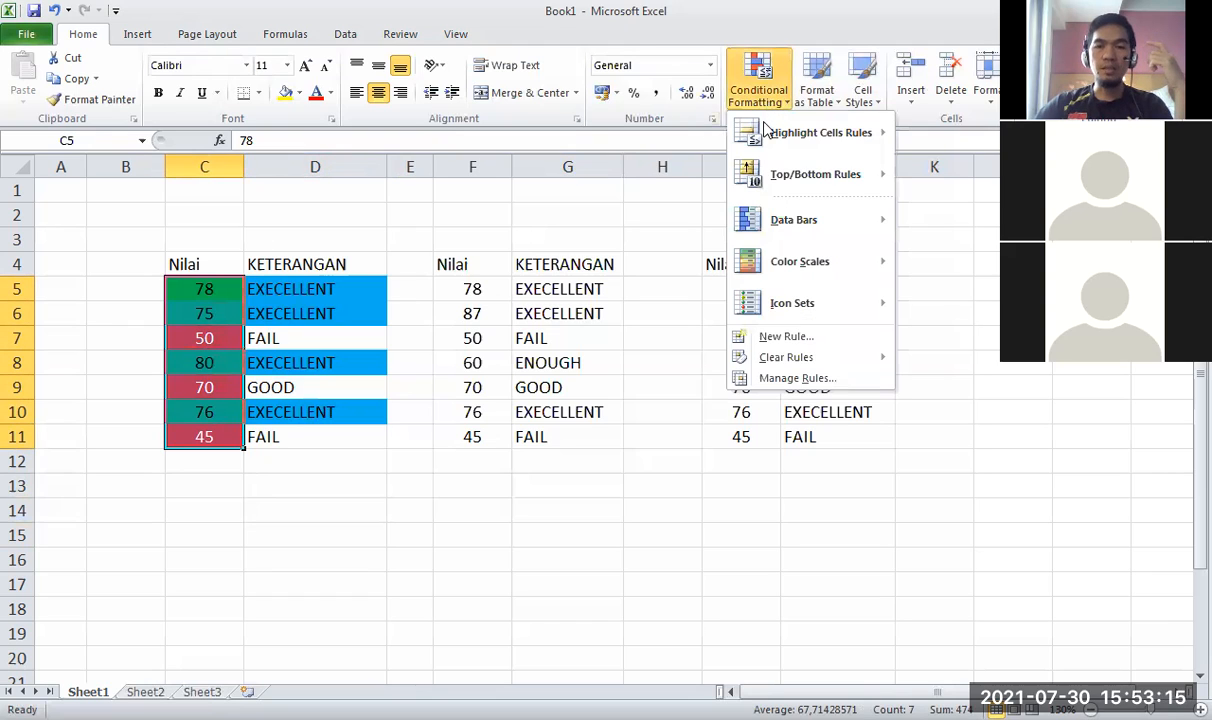
left_click(800, 400)
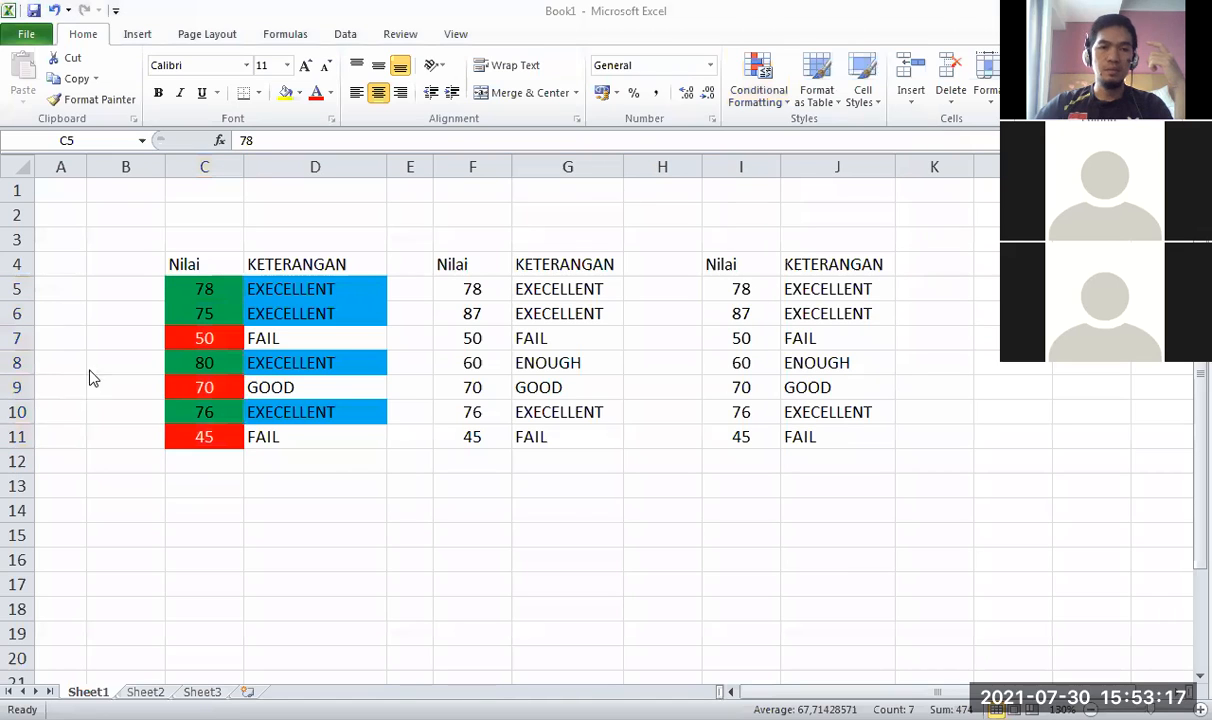
left_click(764, 97)
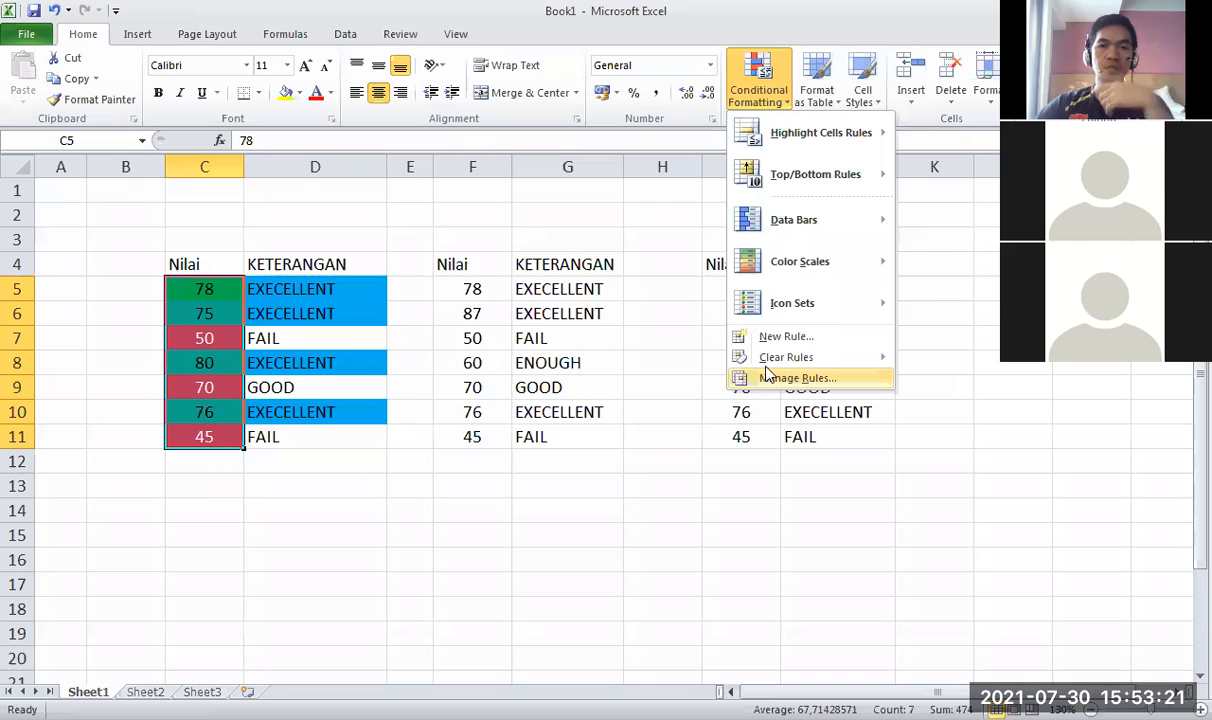
left_click(780, 378)
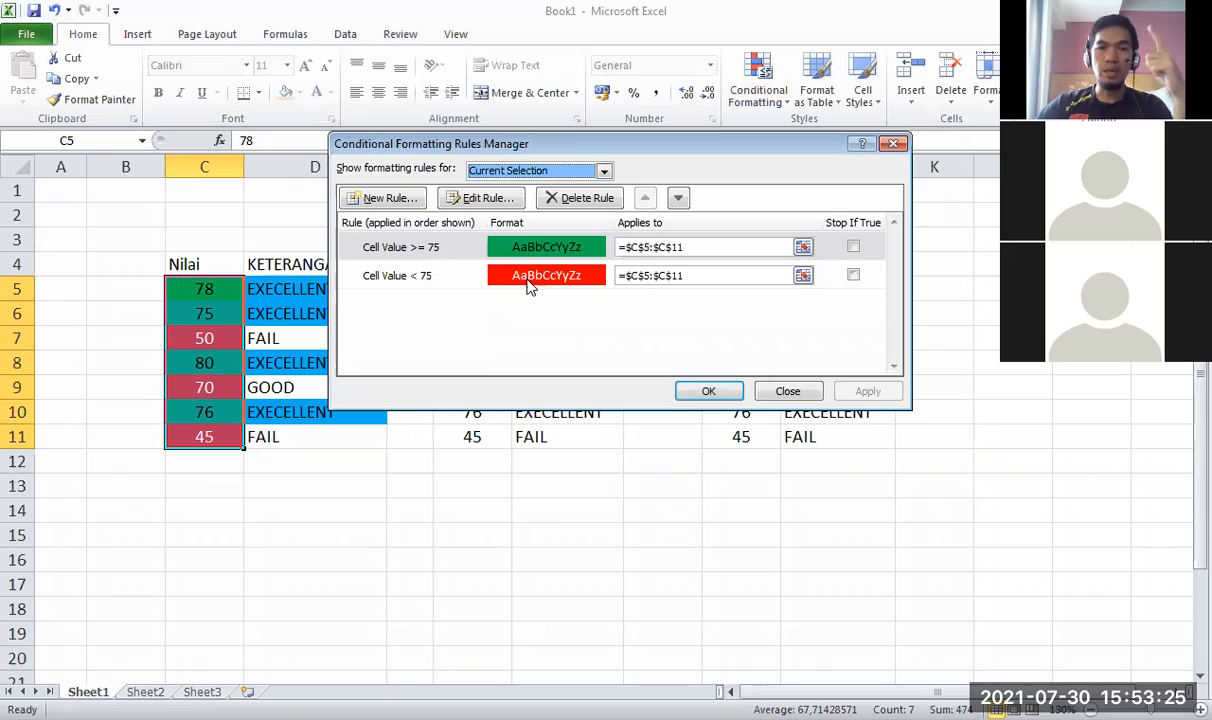
left_click(545, 279)
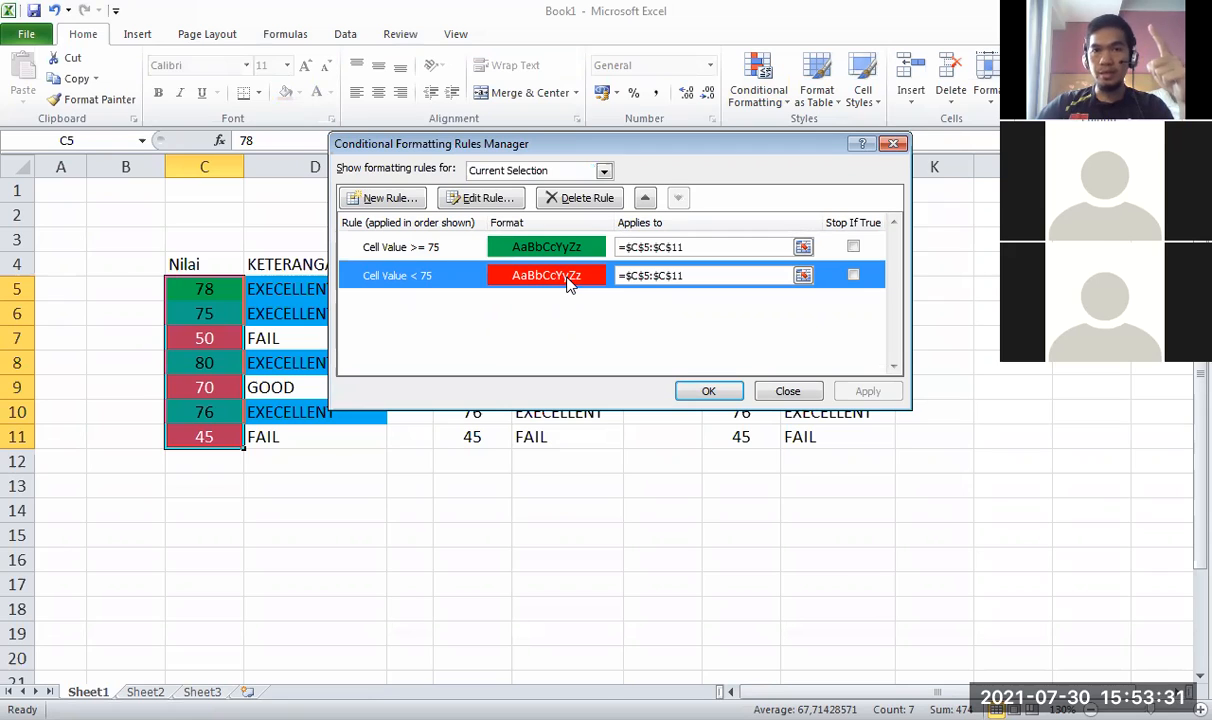
left_click(590, 204)
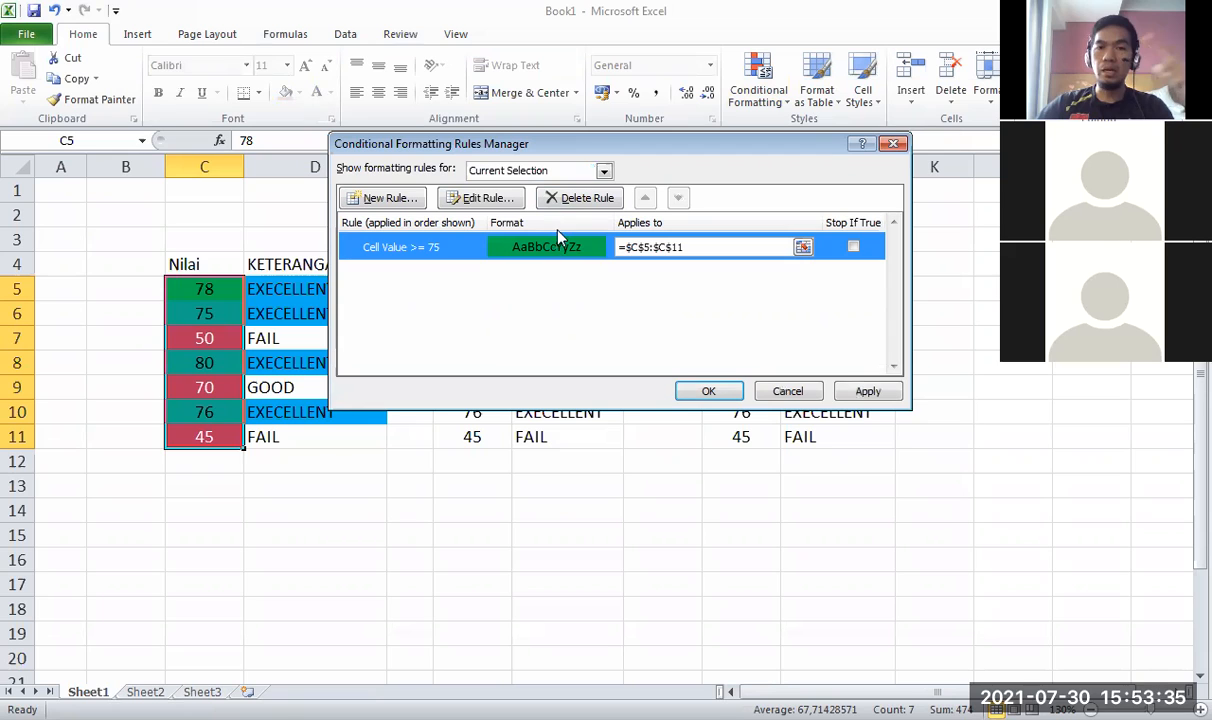
left_click(725, 388)
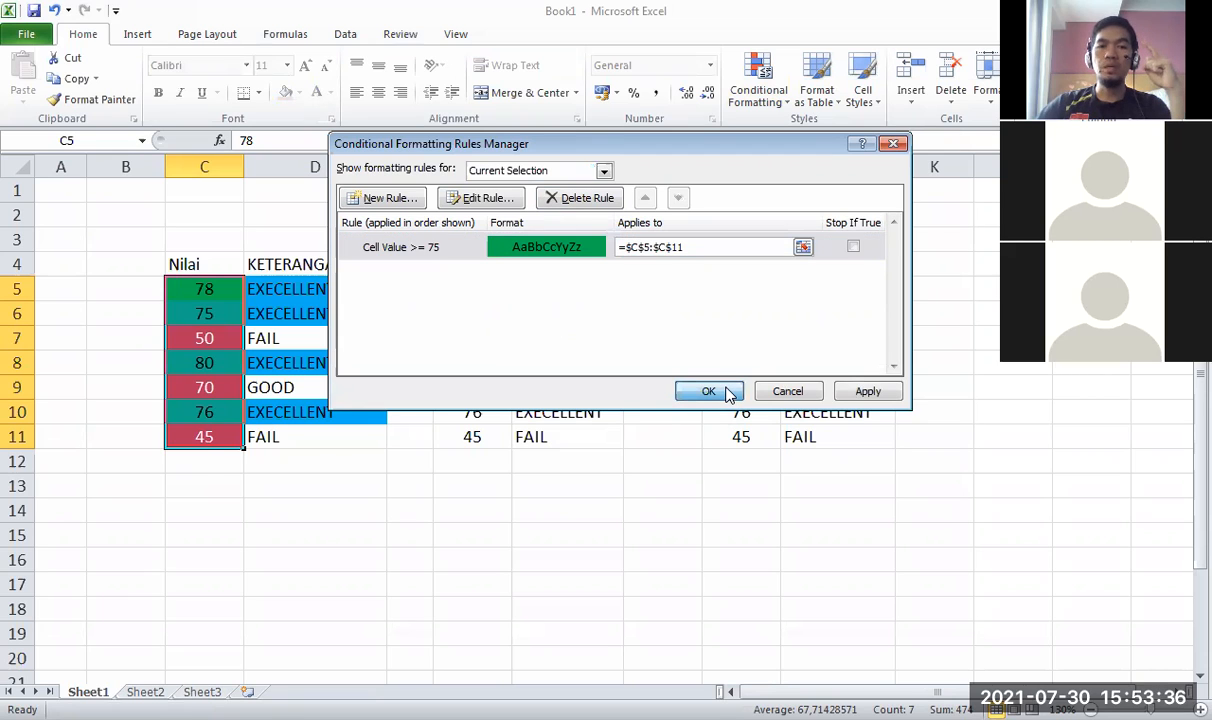
left_click(546, 512)
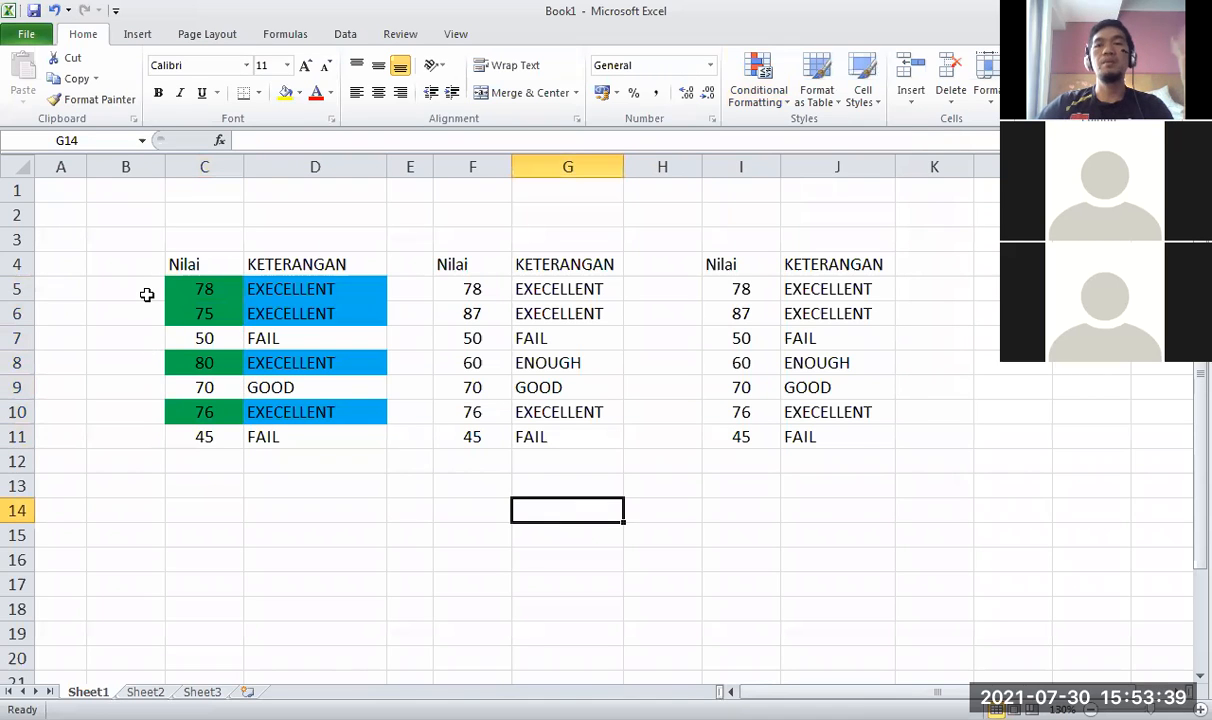
left_click(176, 480)
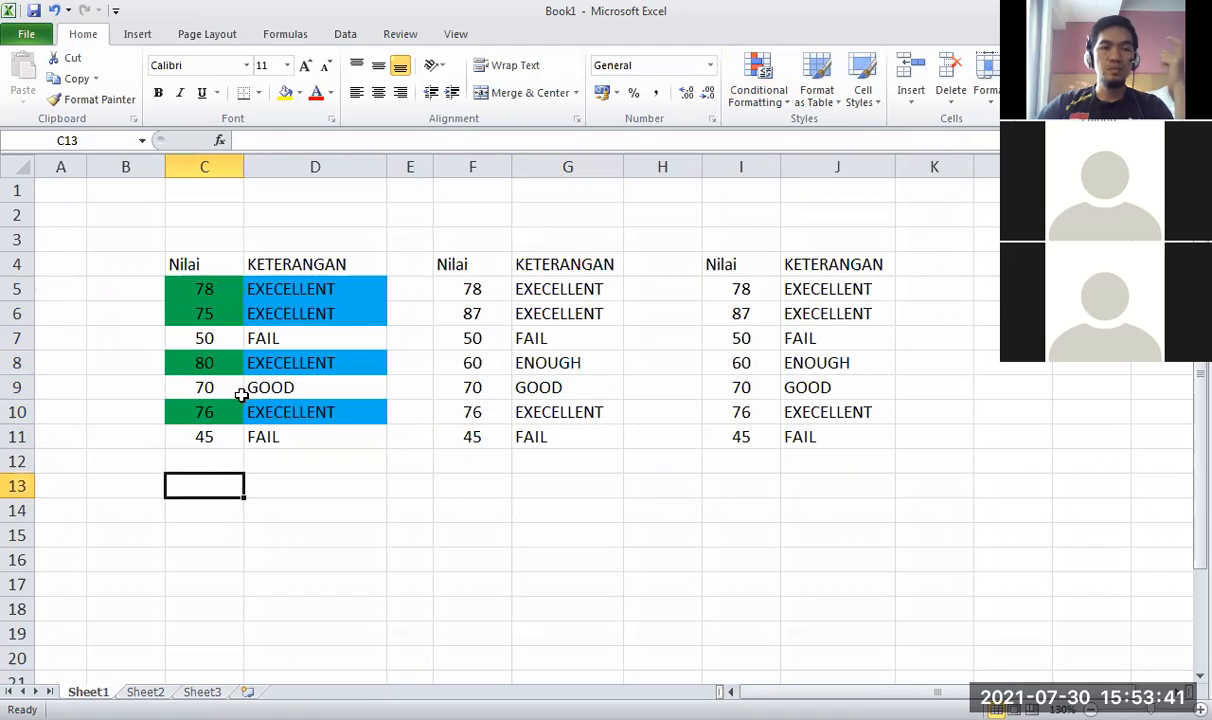
left_click(405, 337)
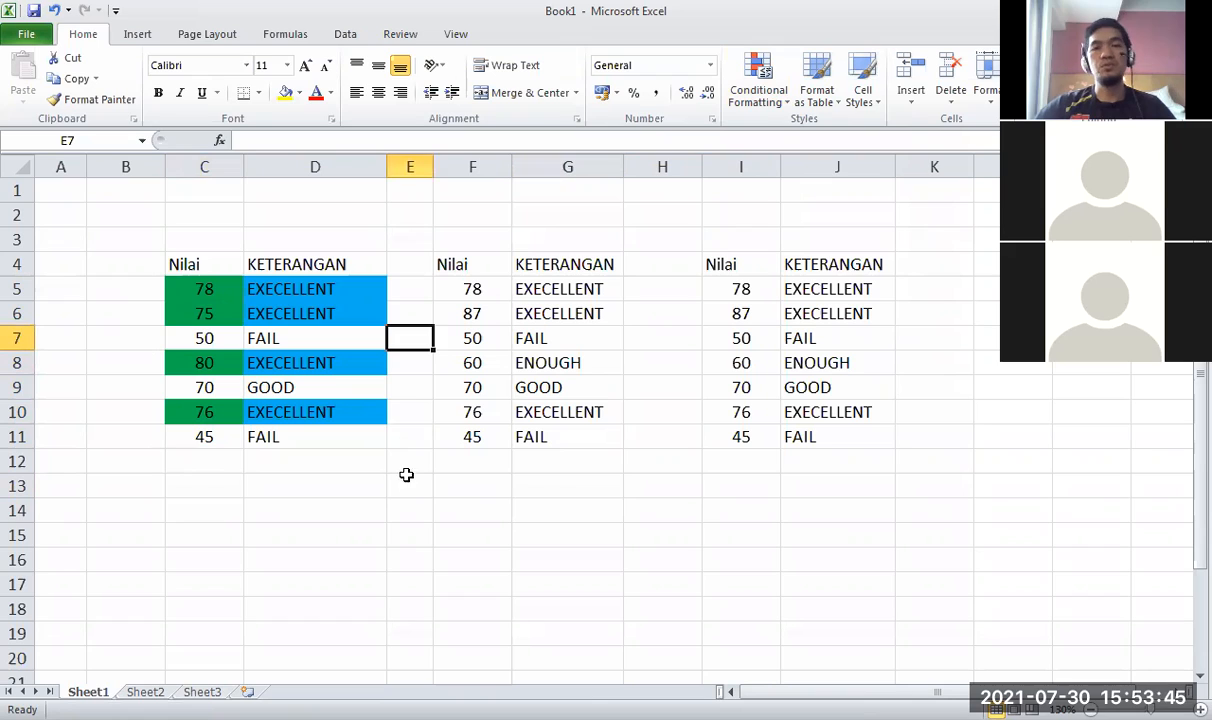
left_click(539, 503)
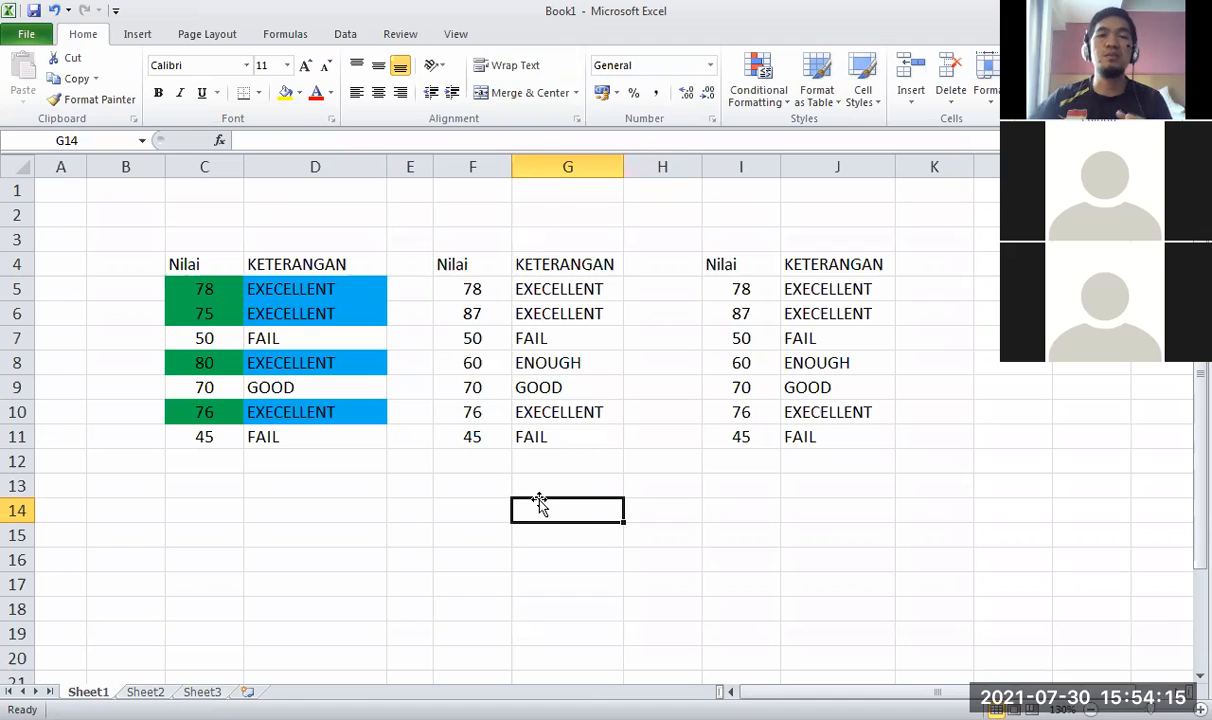
left_click(453, 369)
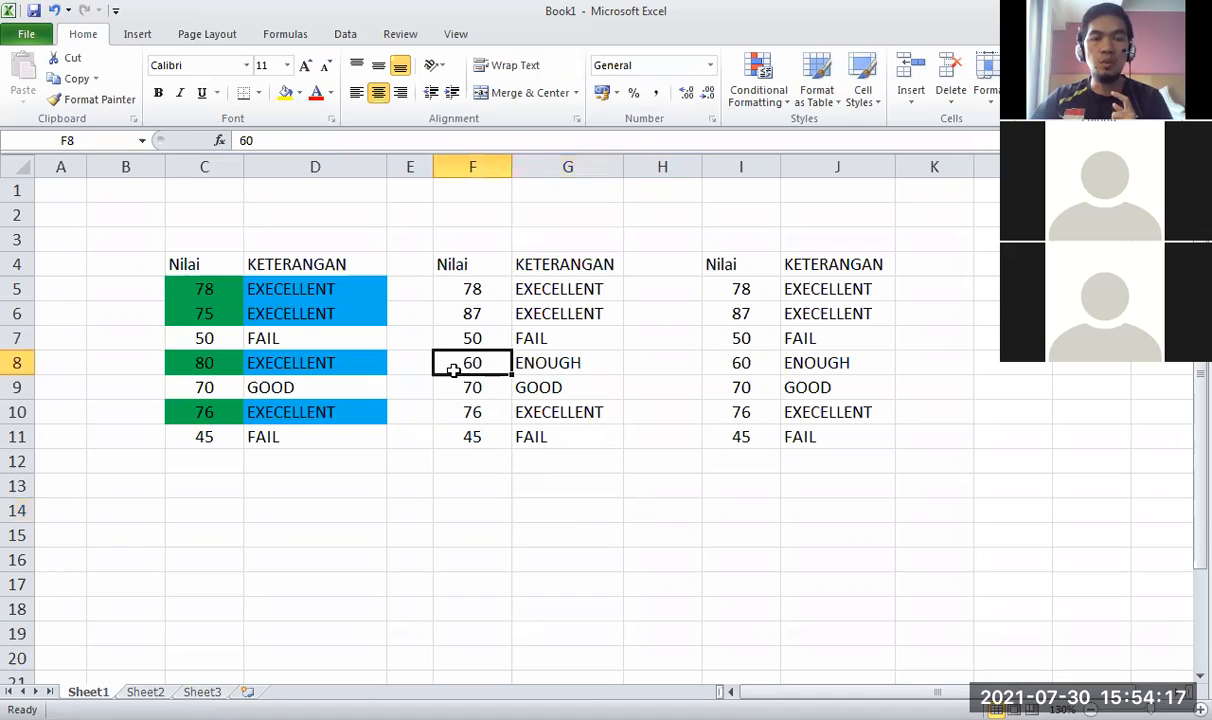
left_click(451, 337)
left_click(785, 108)
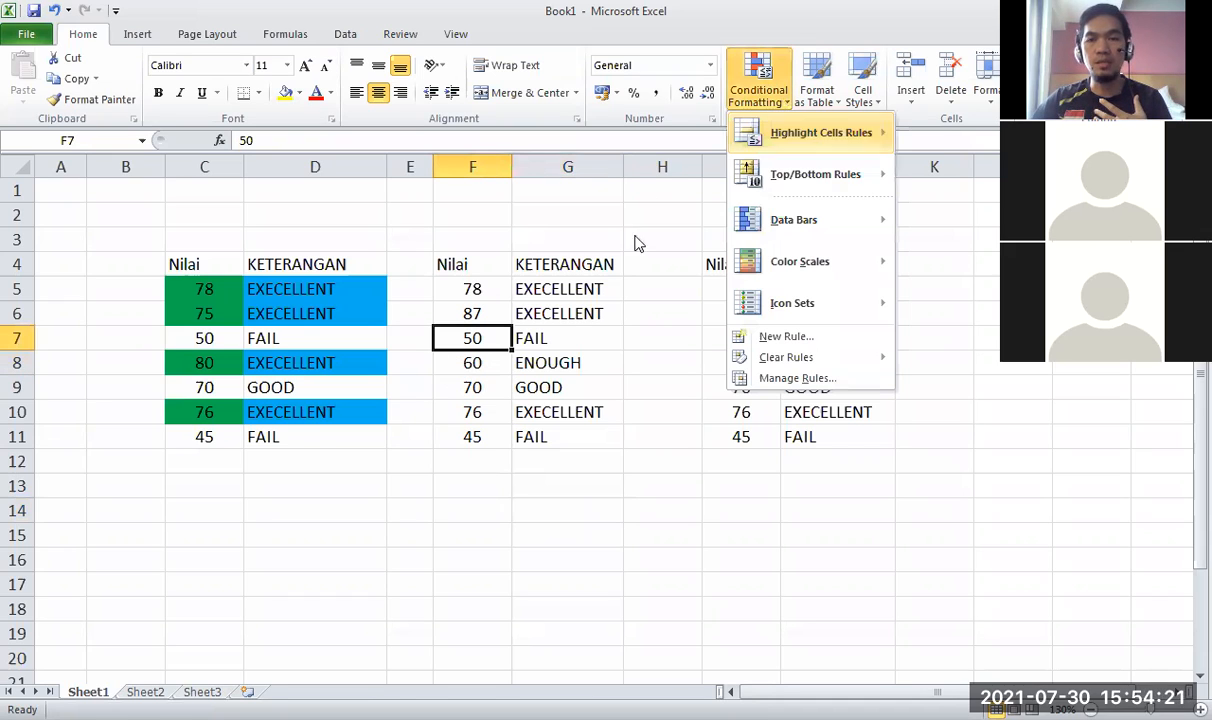
left_click_drag(472, 289, 486, 437)
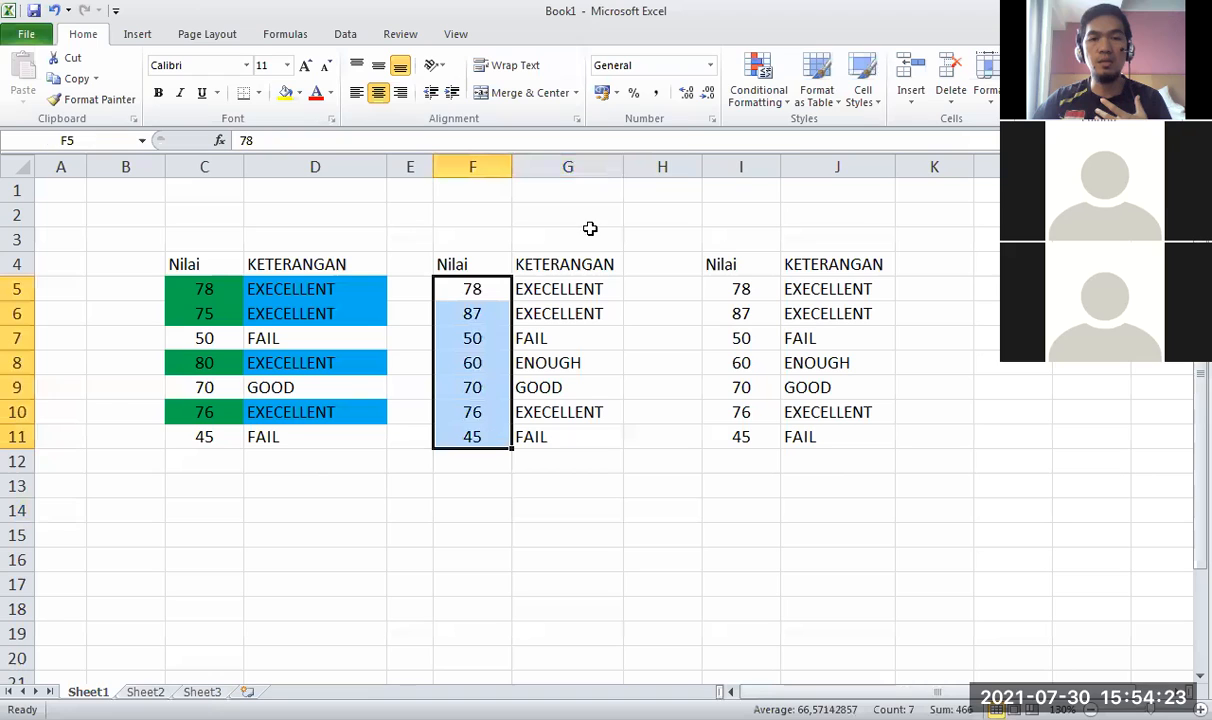
left_click(758, 88)
left_click(790, 336)
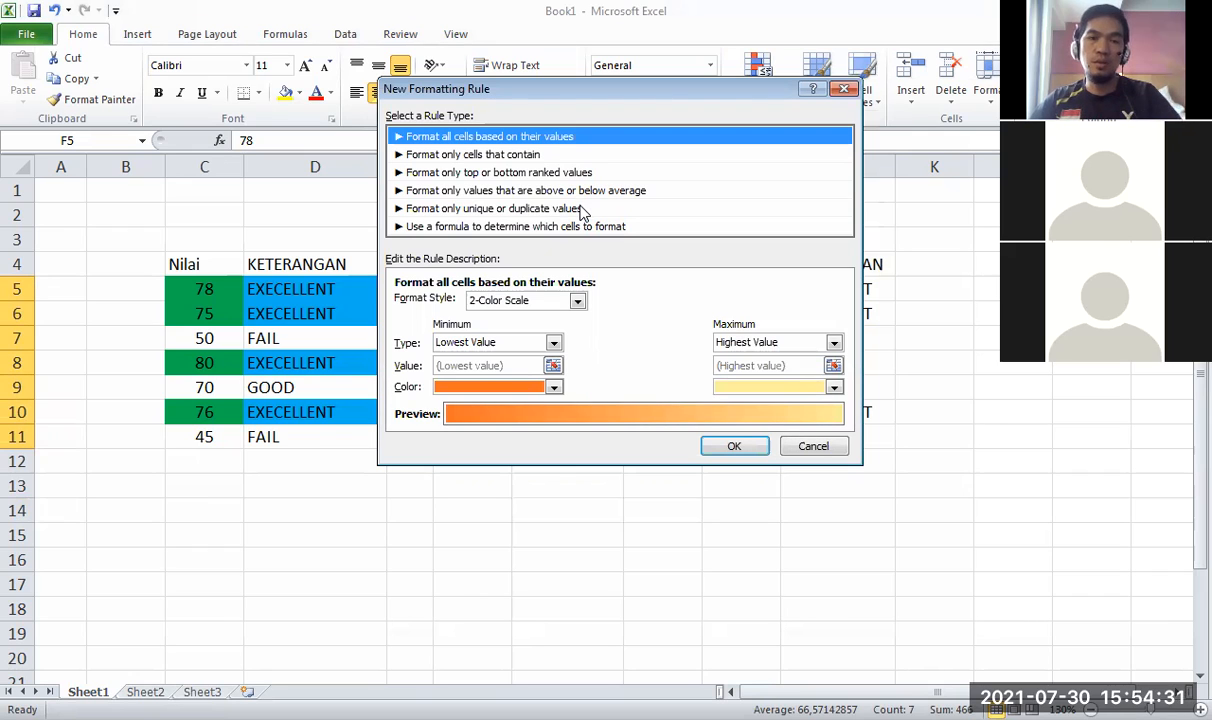
left_click(812, 446)
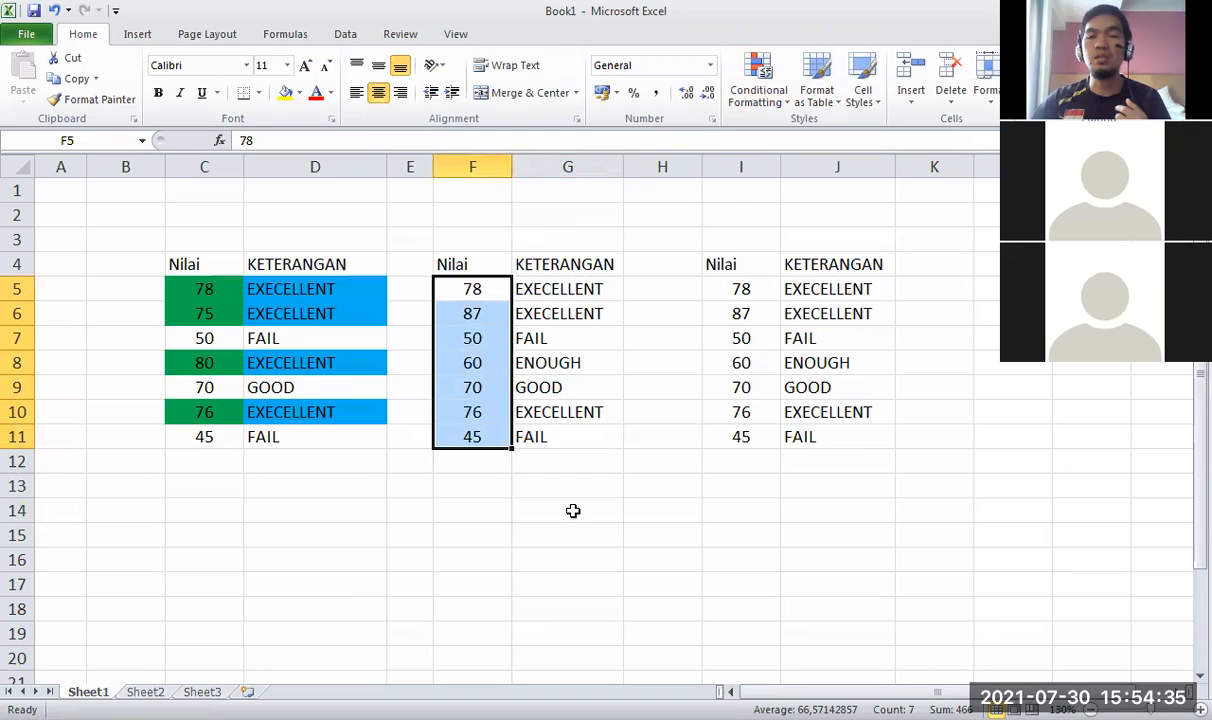
left_click(572, 511)
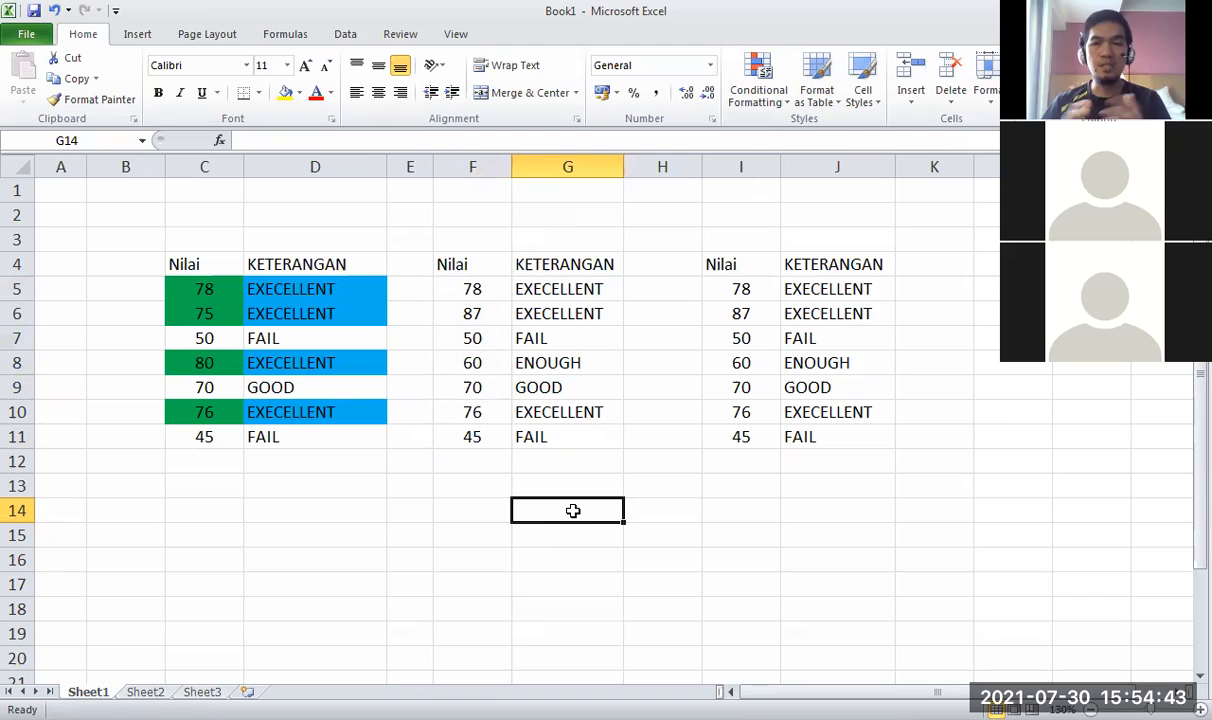
Select the first KETERANGAN cell, G5, in the second table.
left_click(652, 338)
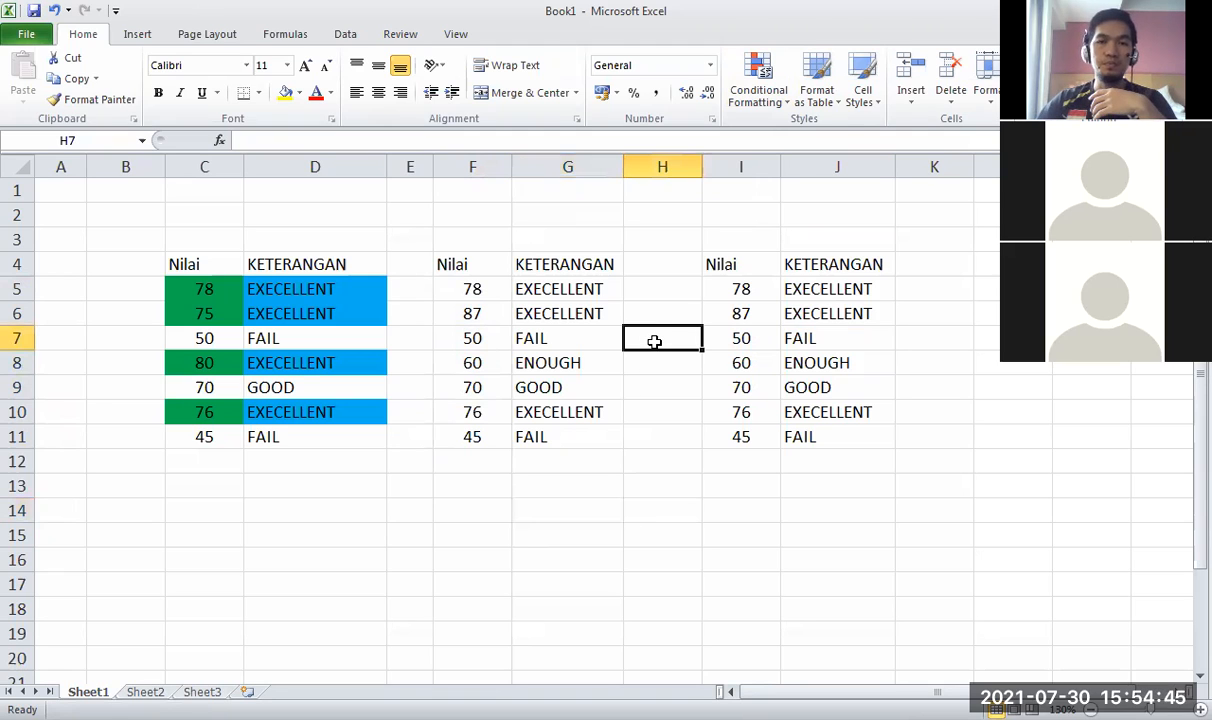
left_click(600, 289)
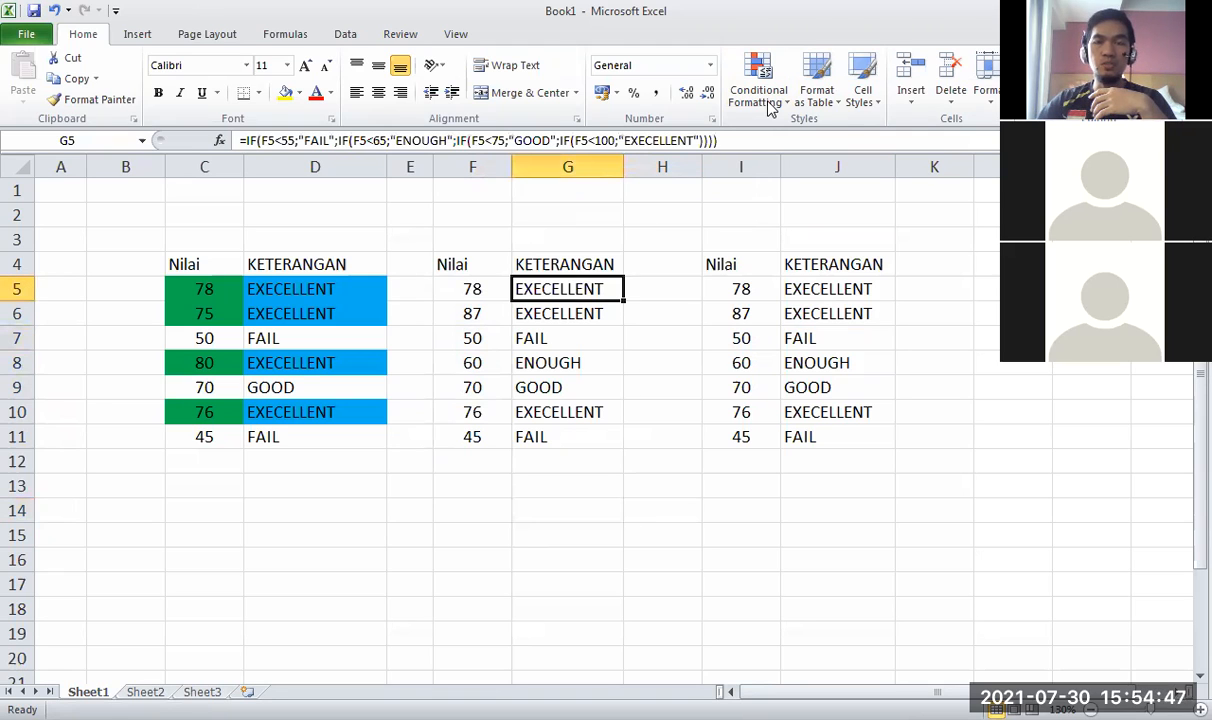